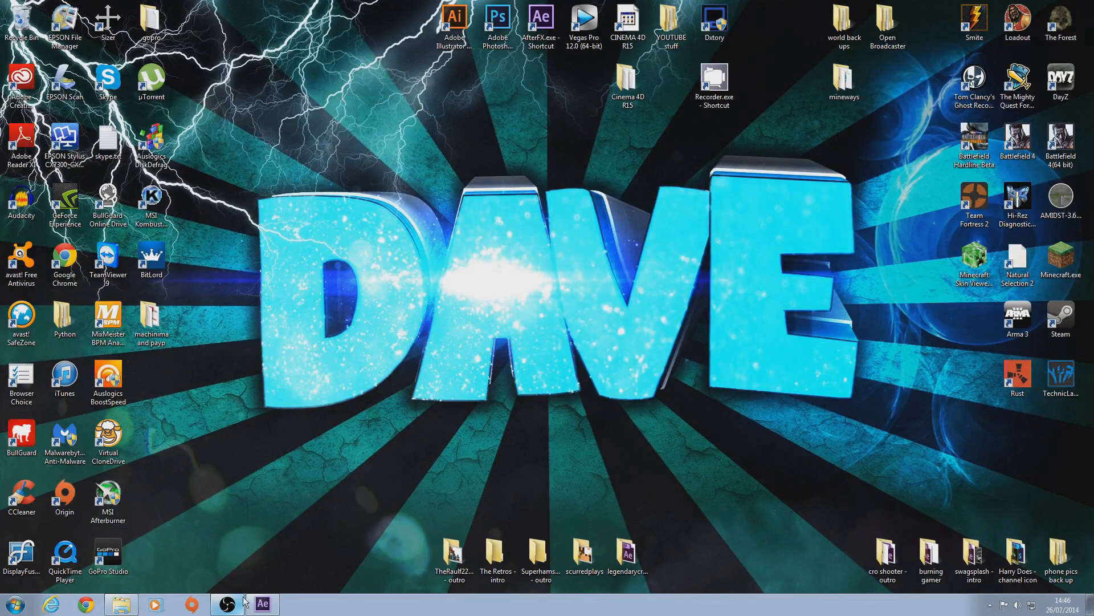
# Switch to After Effects and look over the rendered text images in the GFX folder's 3d text subfolder
pyautogui.click(270, 607)
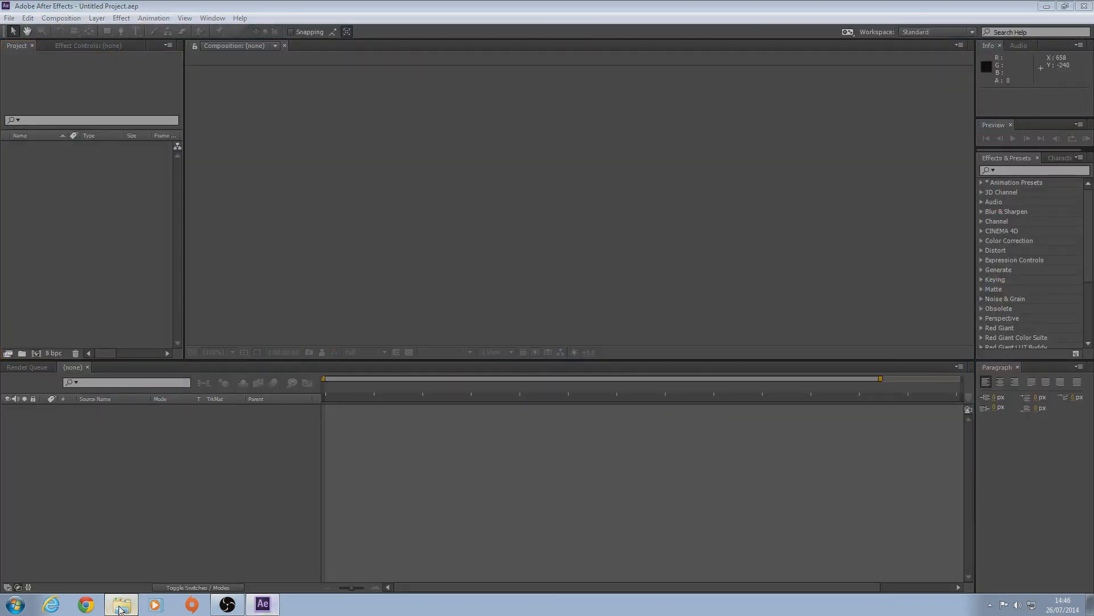
pyautogui.click(122, 604)
pyautogui.moveTo(522, 64); pyautogui.dragTo(625, 28)
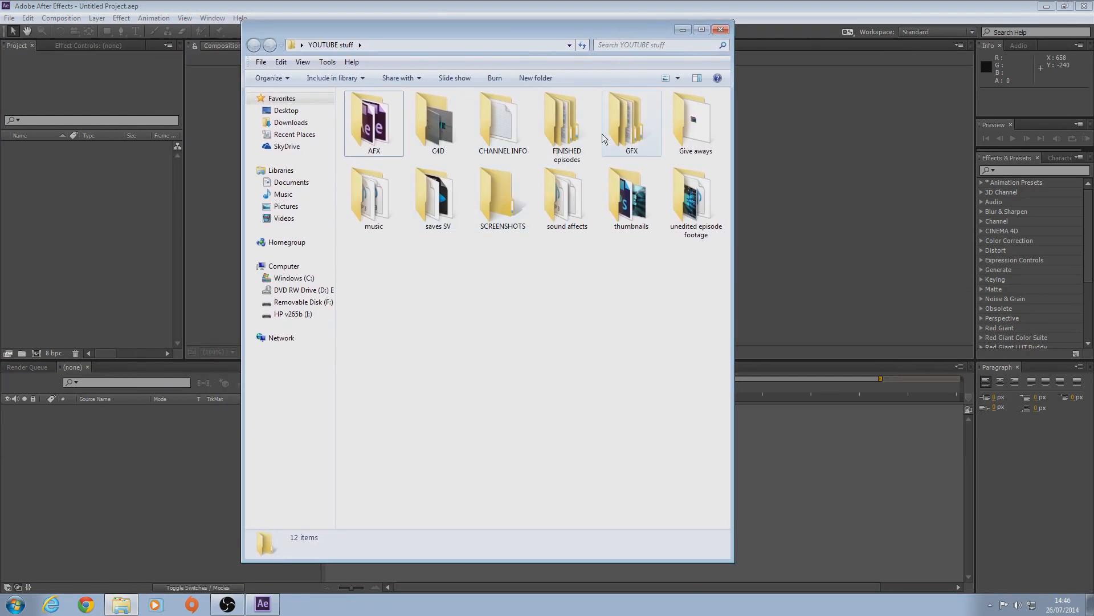
pyautogui.doubleClick(632, 127)
pyautogui.doubleClick(374, 125)
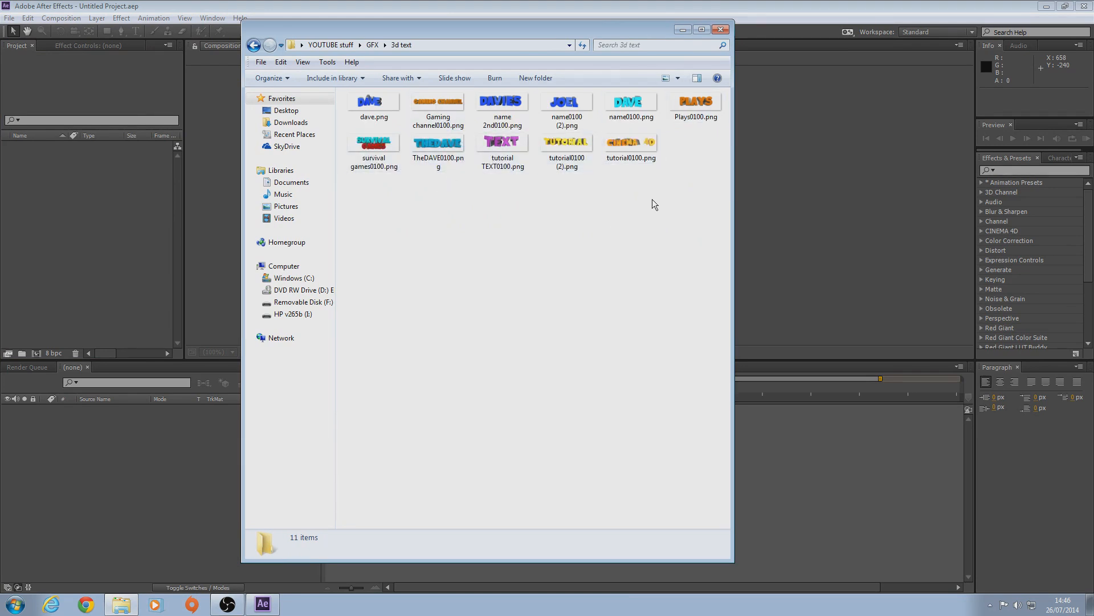
pyautogui.hotkey('alt', 'Left')
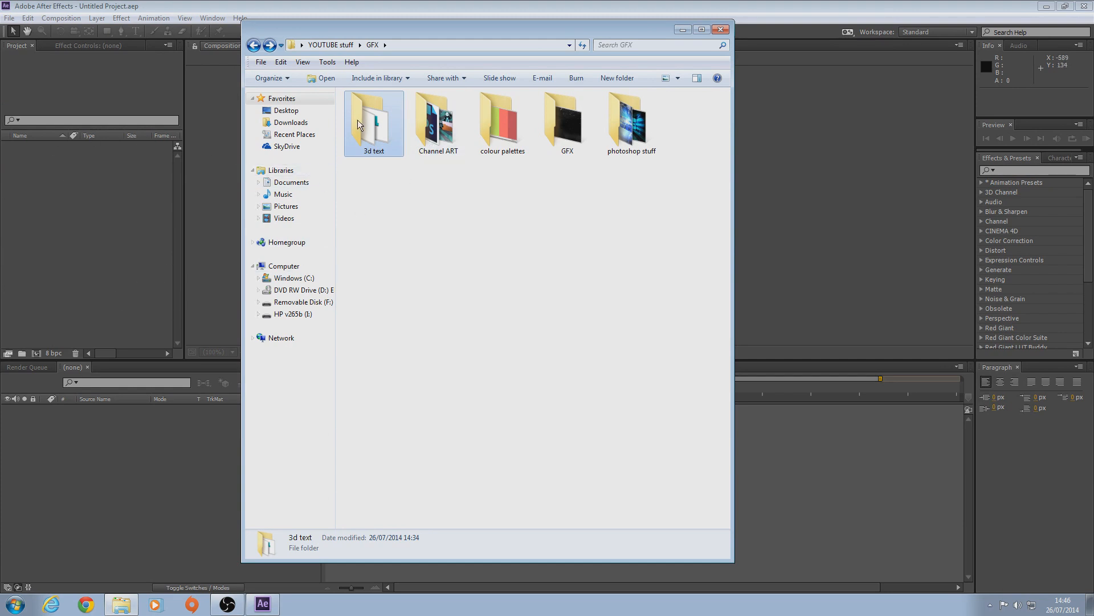
pyautogui.moveTo(389, 30); pyautogui.dragTo(464, 30)
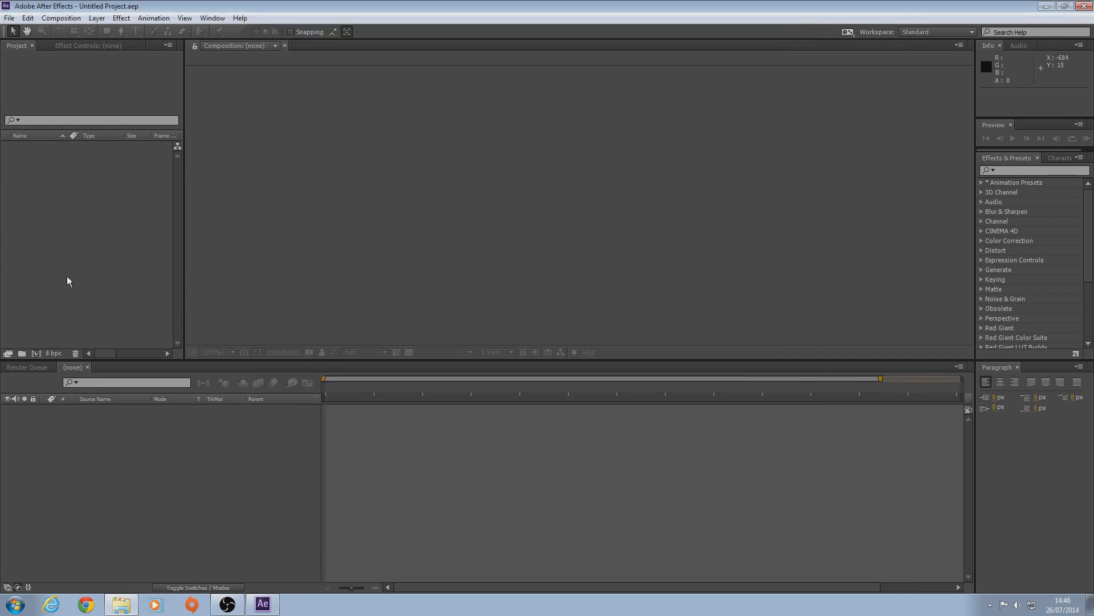
# Create a 1920 x 1080 composition named outro at 30 fps with a 30-second duration
pyautogui.click(37, 352)
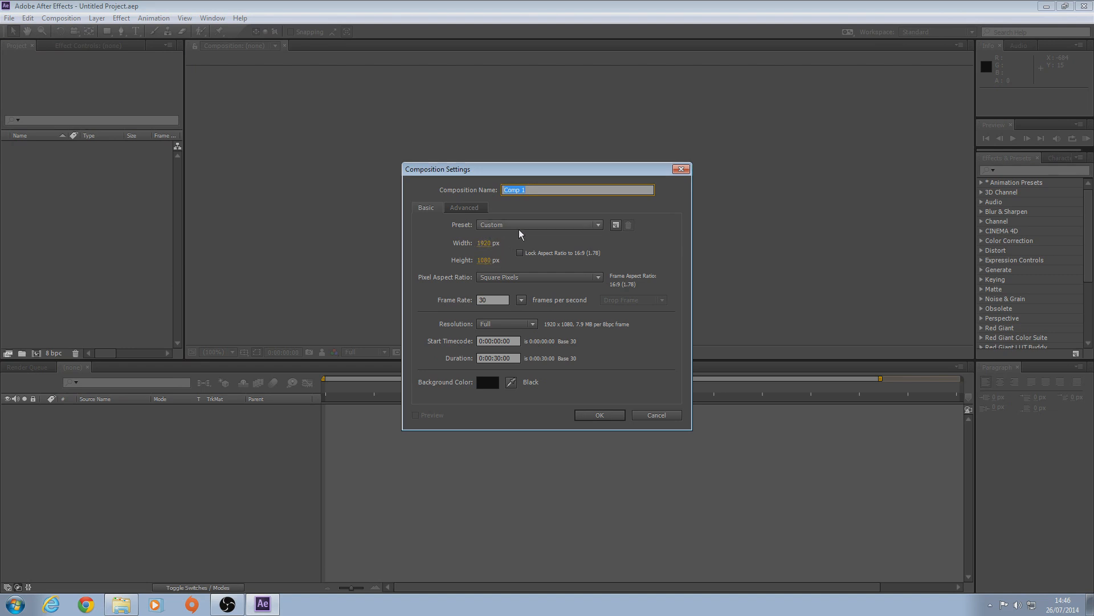
pyautogui.press('BackSpace')
pyautogui.click(614, 415)
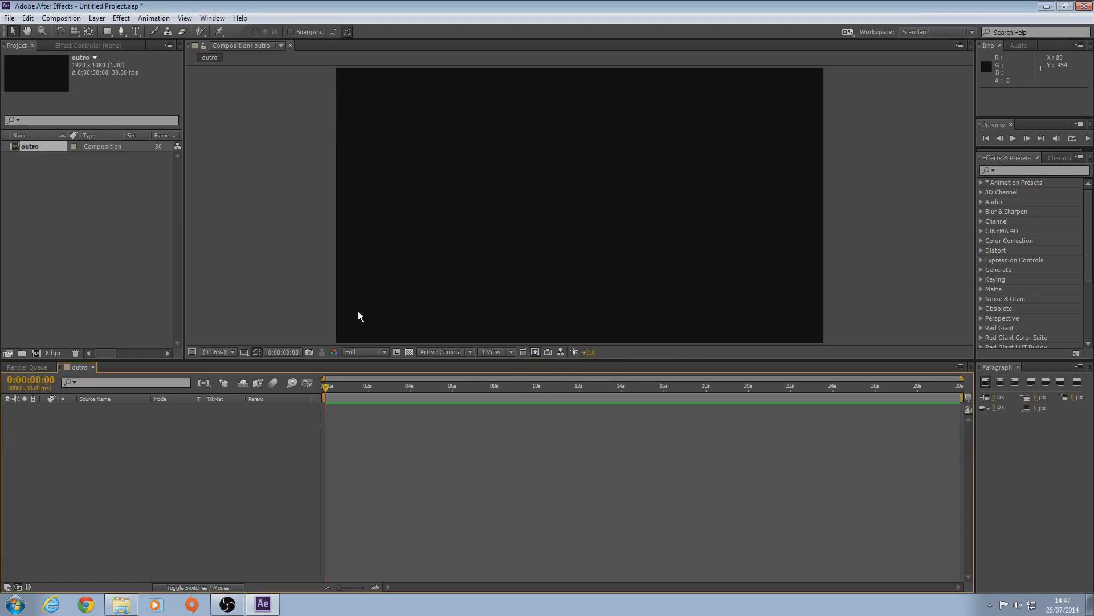
# Import background 2.jpg from the Intro GA #1.rar archive in Give aways and add it to the outro timeline
pyautogui.click(128, 609)
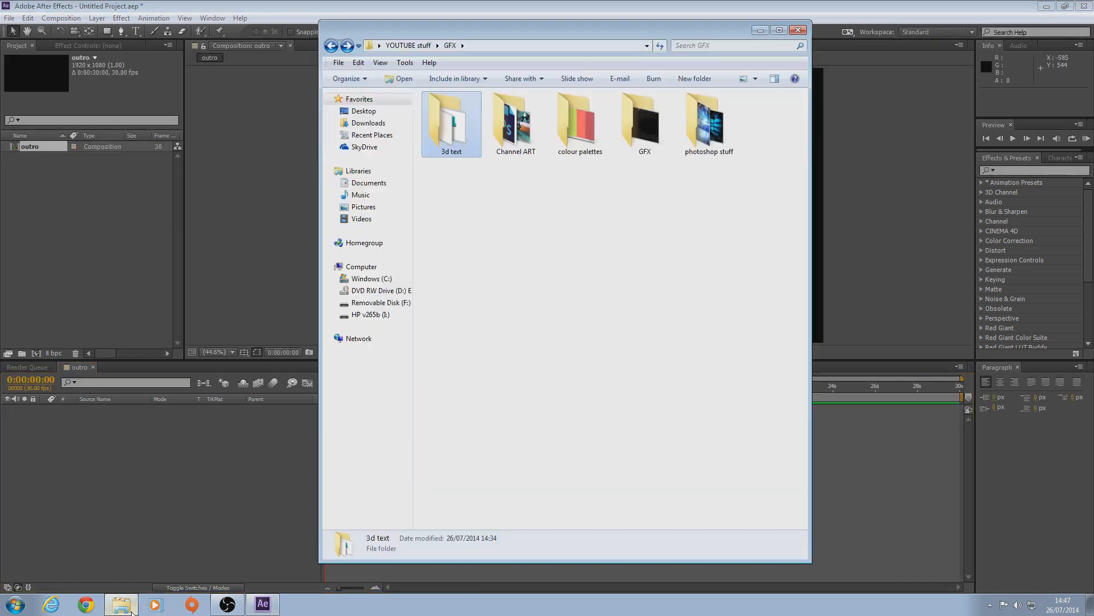
pyautogui.doubleClick(644, 125)
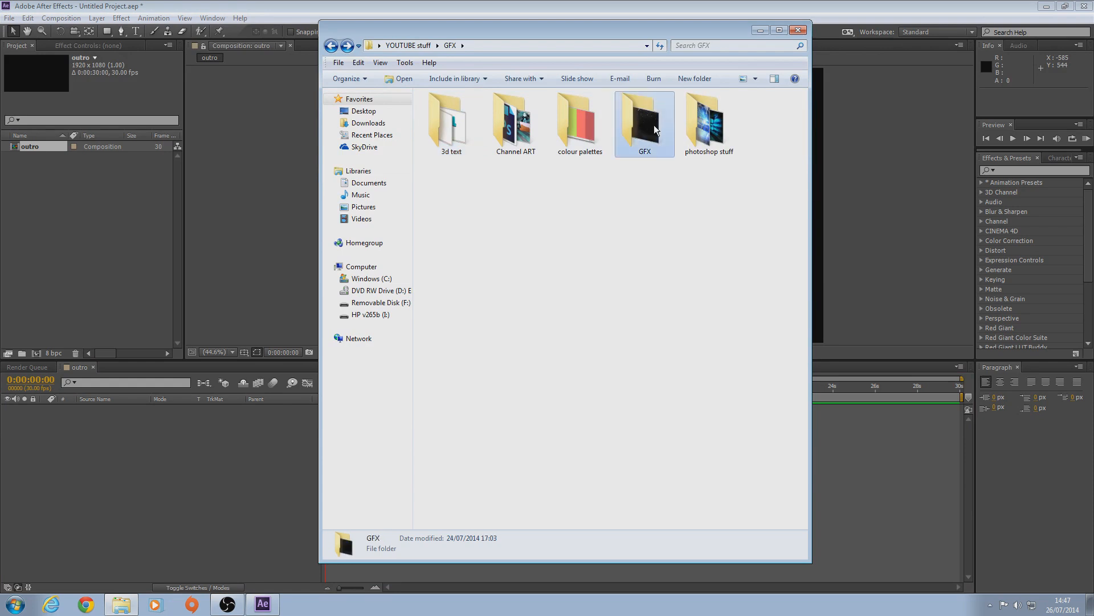
pyautogui.press('BackSpace')
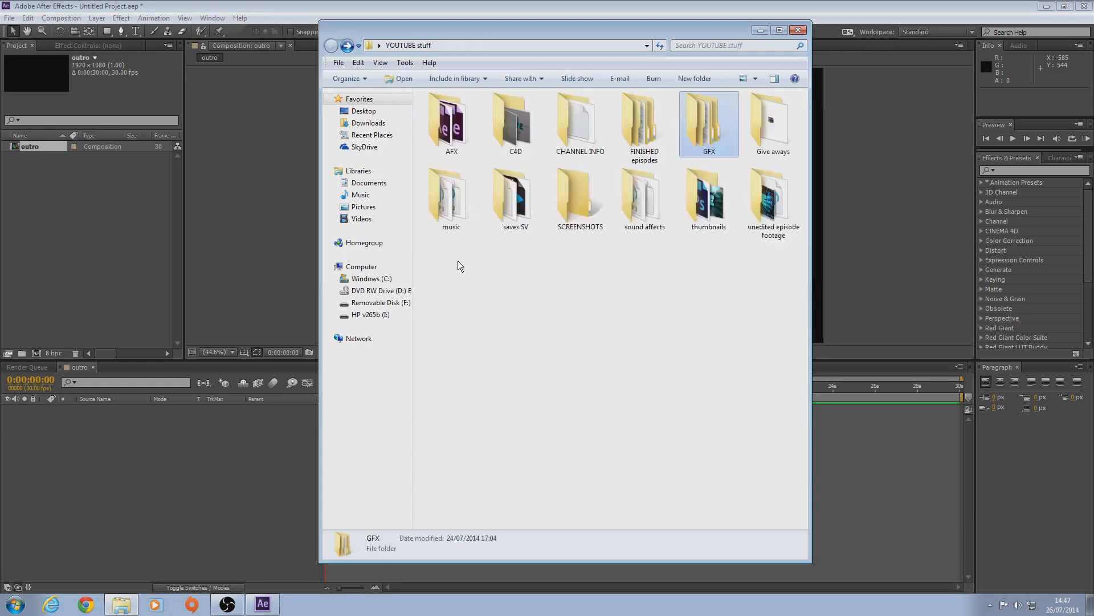
pyautogui.doubleClick(753, 137)
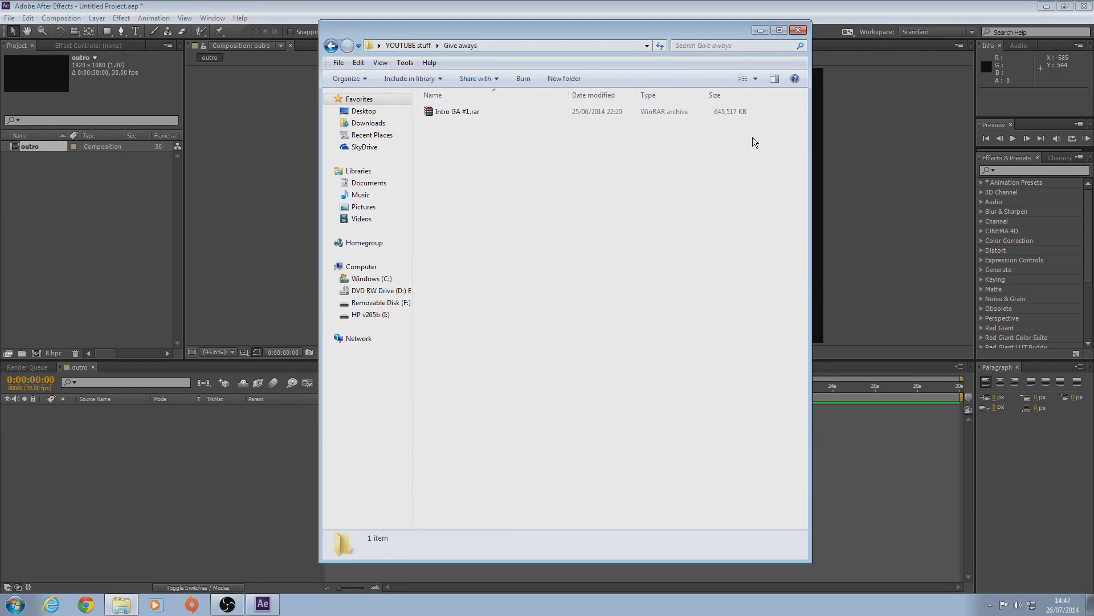
pyautogui.doubleClick(462, 112)
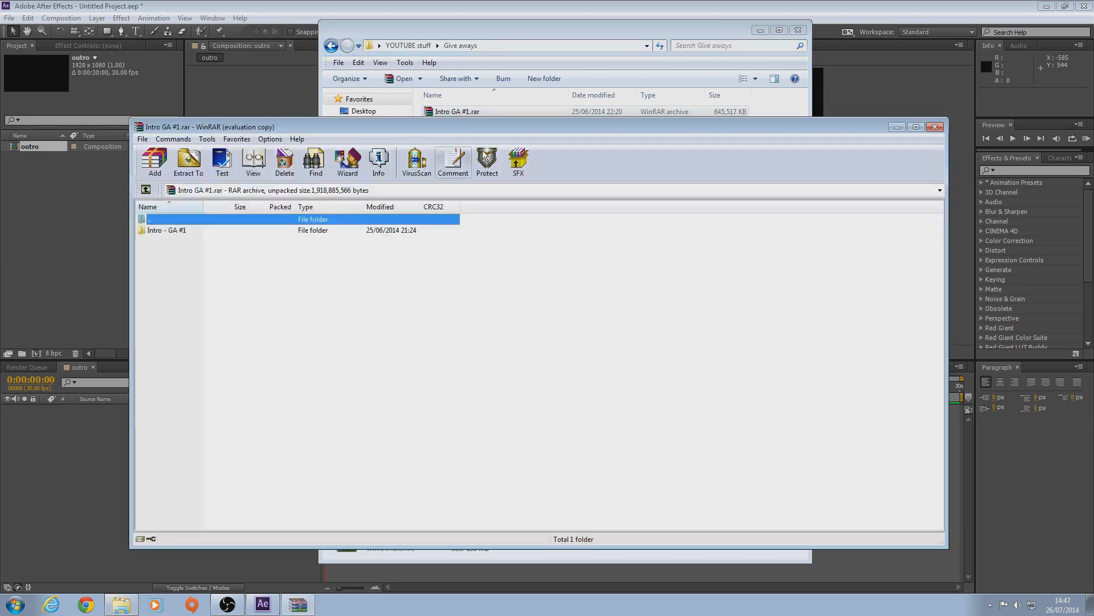
pyautogui.doubleClick(191, 230)
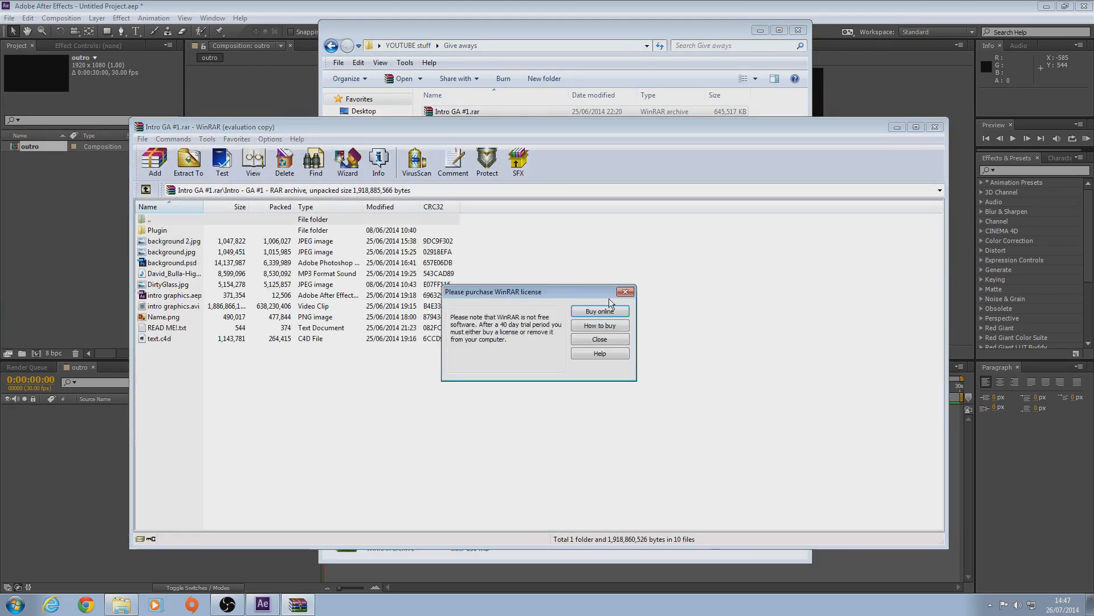
pyautogui.click(627, 302)
pyautogui.moveTo(228, 242); pyautogui.dragTo(32, 190)
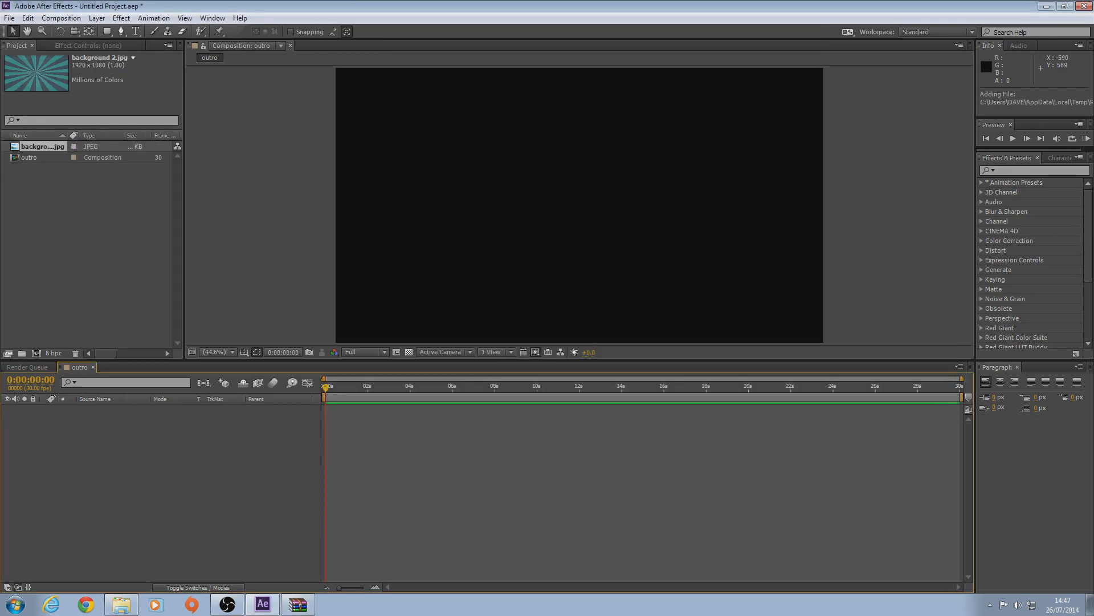
pyautogui.moveTo(26, 146); pyautogui.dragTo(73, 409)
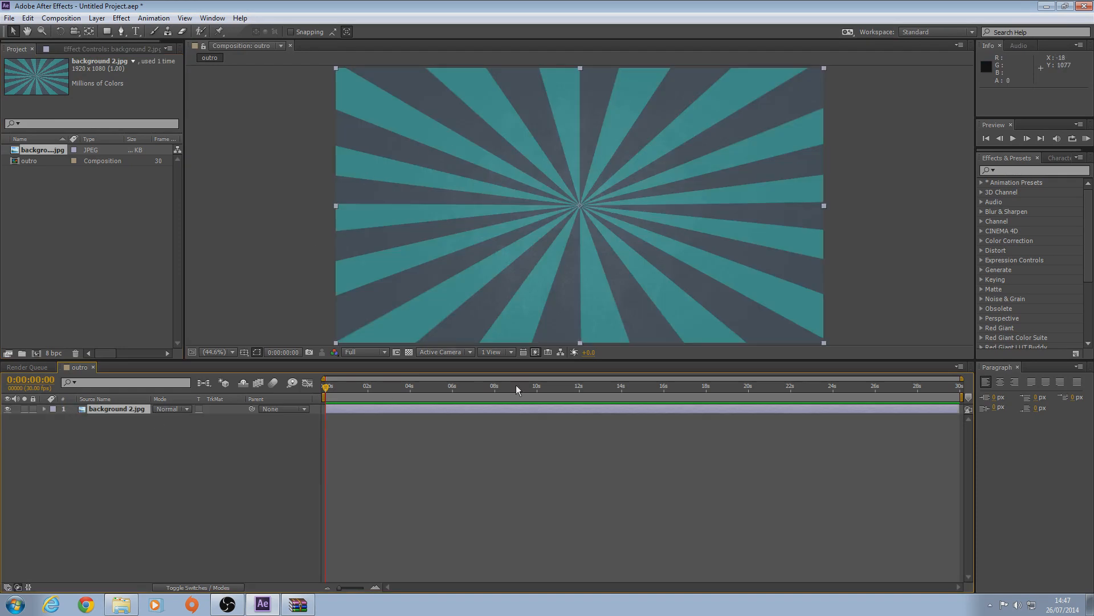
# Import player0100.png from the GFX folder's Channel ART subfolder into the project
pyautogui.click(131, 610)
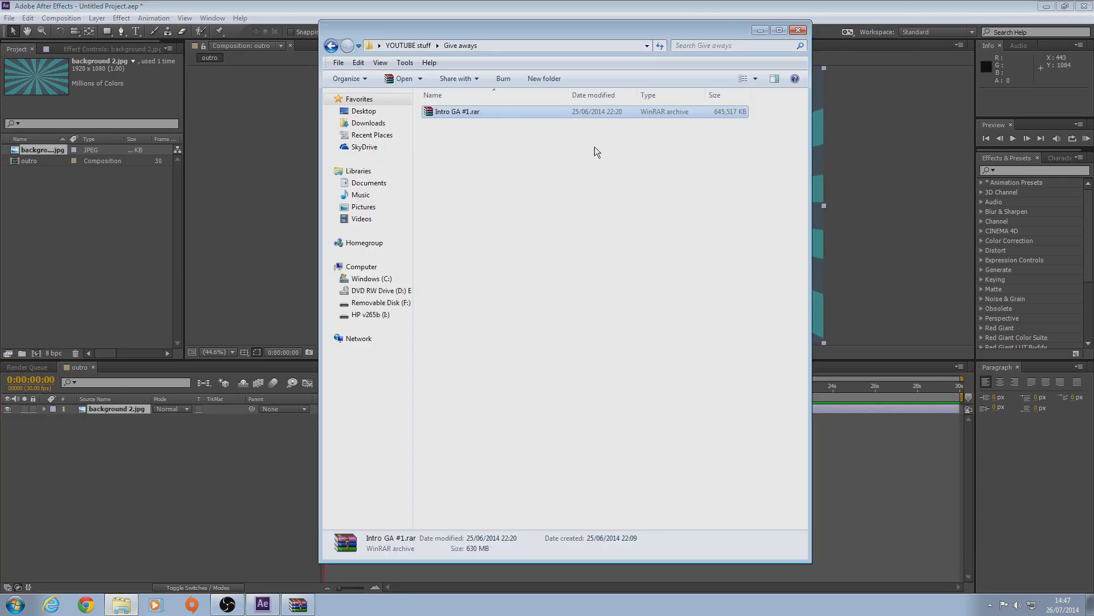
pyautogui.press('BackSpace')
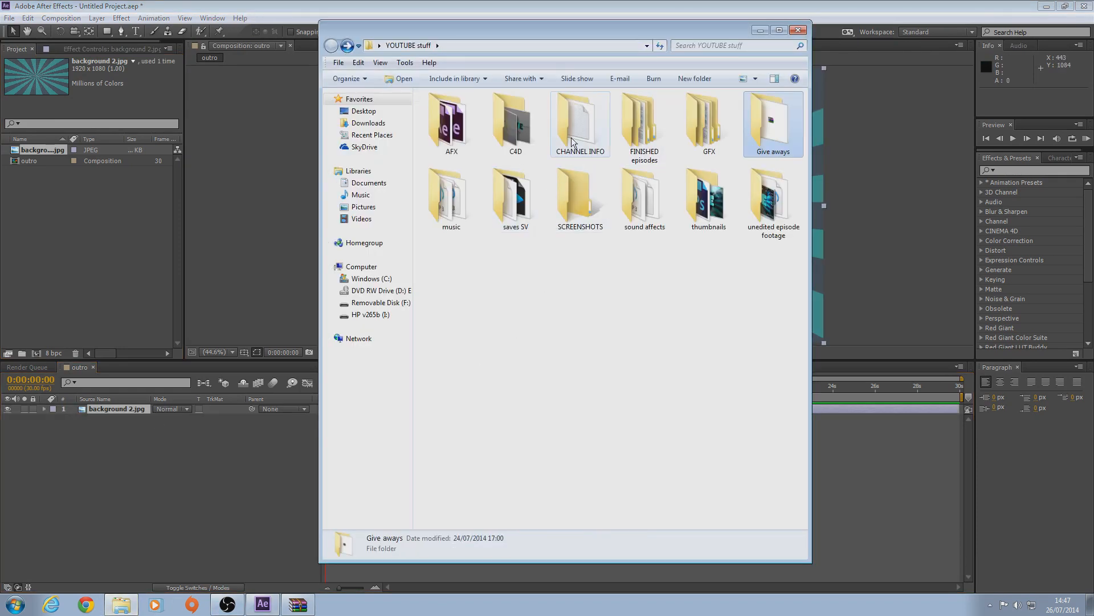
pyautogui.doubleClick(695, 136)
pyautogui.click(463, 127)
pyautogui.doubleClick(463, 128)
pyautogui.moveTo(521, 26); pyautogui.dragTo(590, 18)
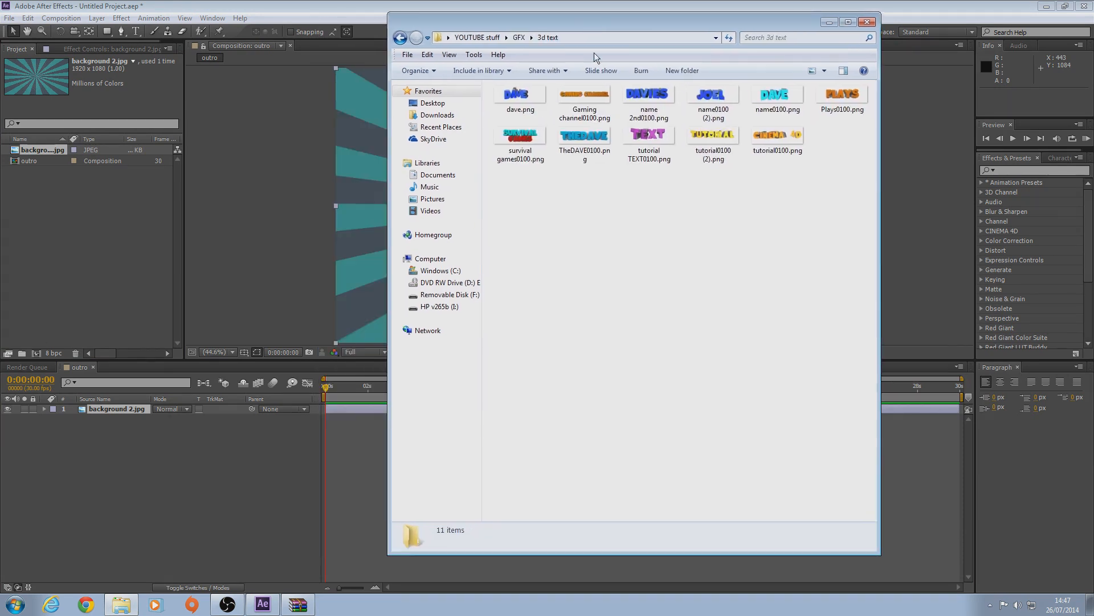
pyautogui.press('BackSpace')
pyautogui.doubleClick(584, 131)
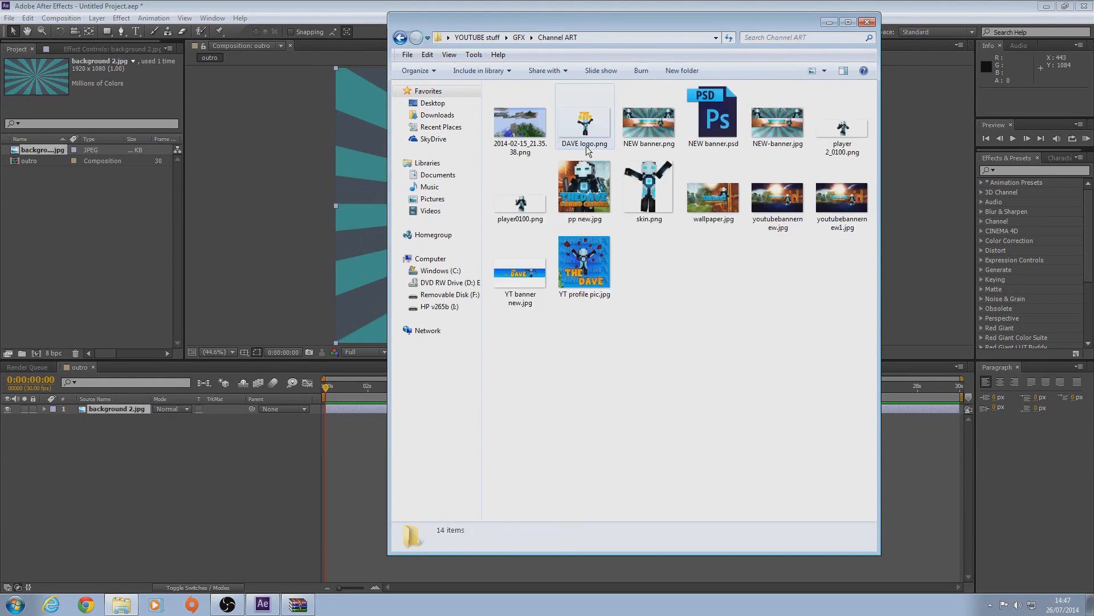
pyautogui.click(533, 194)
pyautogui.moveTo(532, 193); pyautogui.dragTo(124, 197)
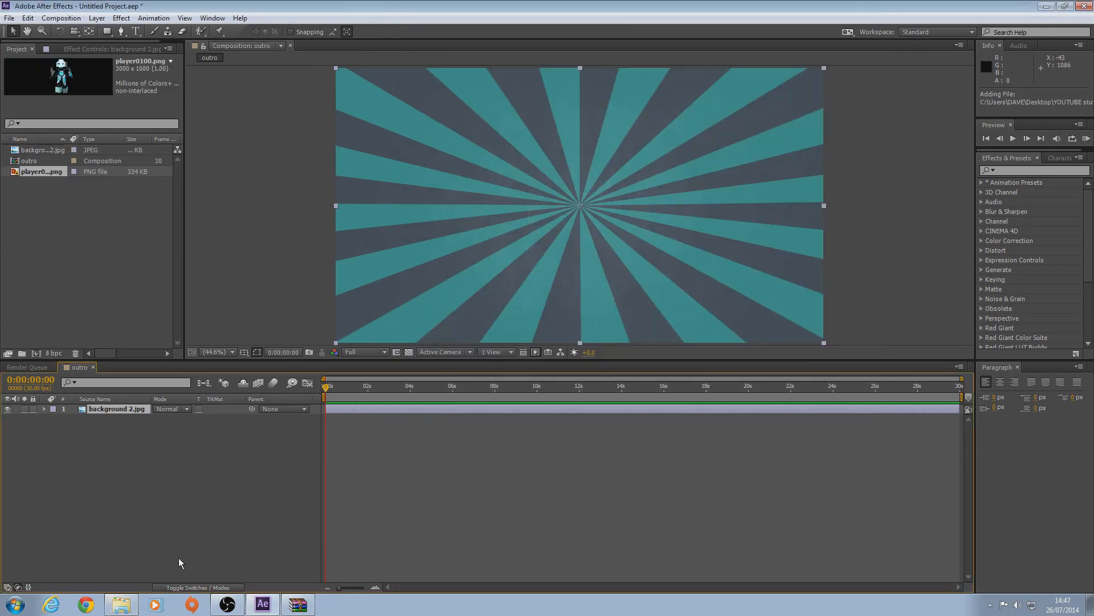
# Import TheDAVE0100.png and Gaming channel0100.png from the 3d text folder into the project
pyautogui.click(131, 604)
pyautogui.press('BackSpace')
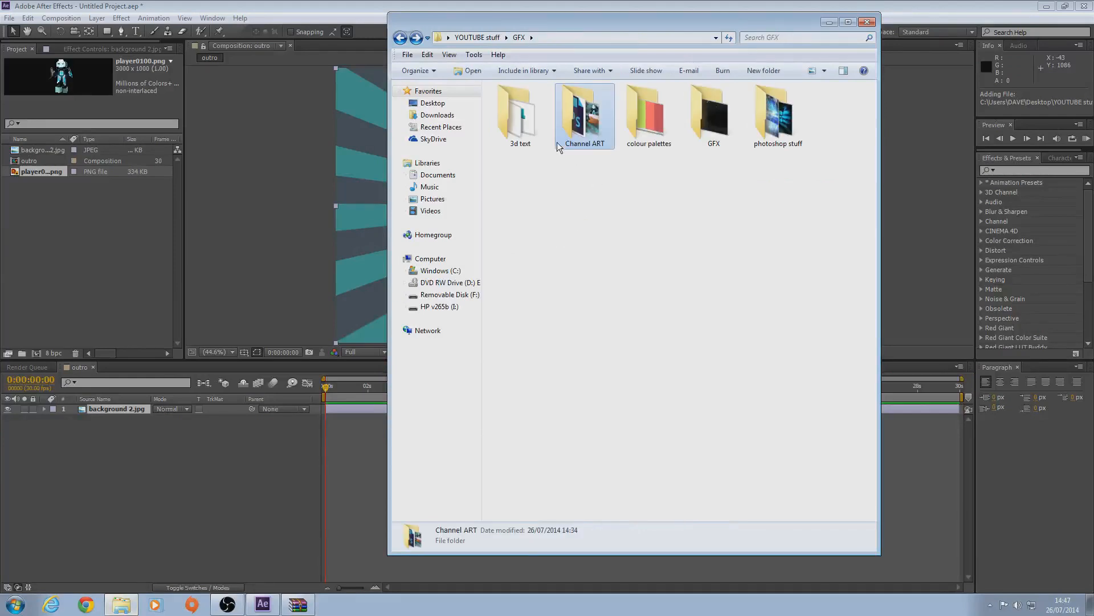
pyautogui.doubleClick(517, 117)
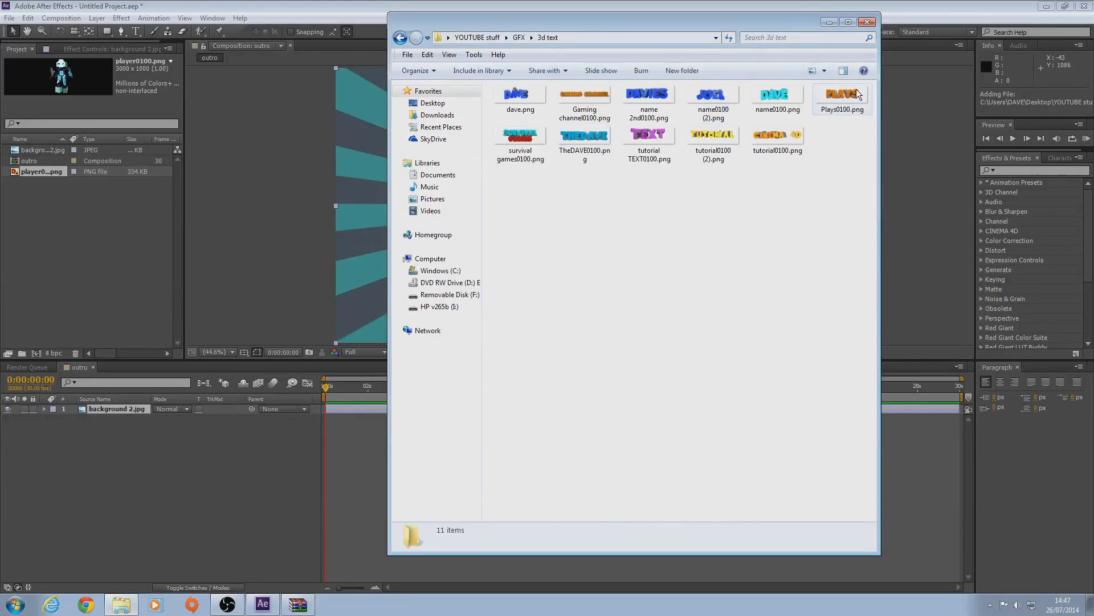
pyautogui.moveTo(584, 140); pyautogui.dragTo(169, 224)
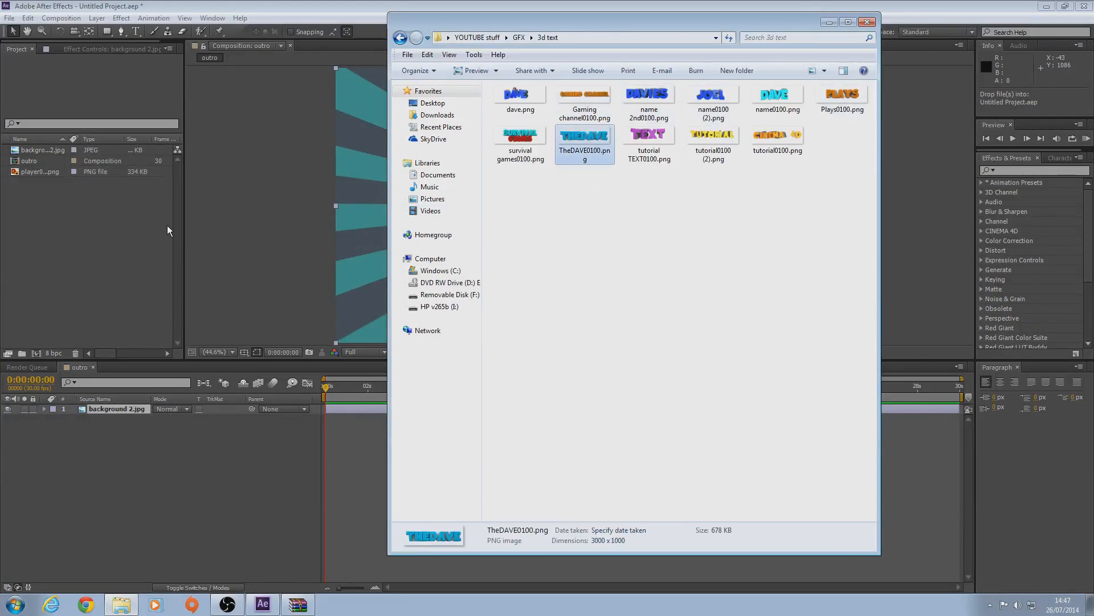
pyautogui.moveTo(77, 203); pyautogui.dragTo(71, 193)
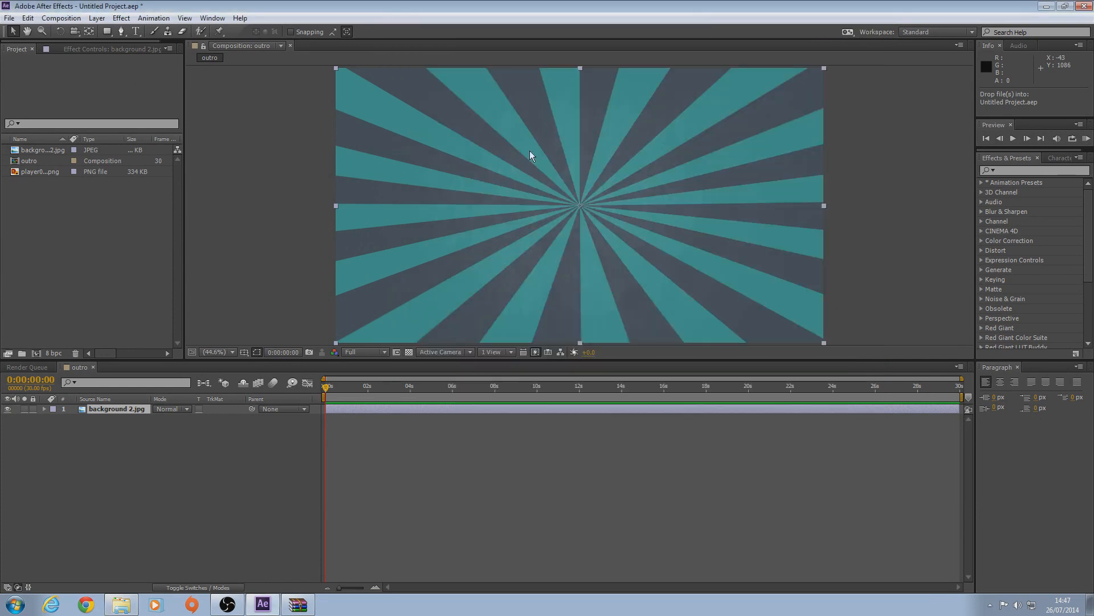
pyautogui.click(112, 609)
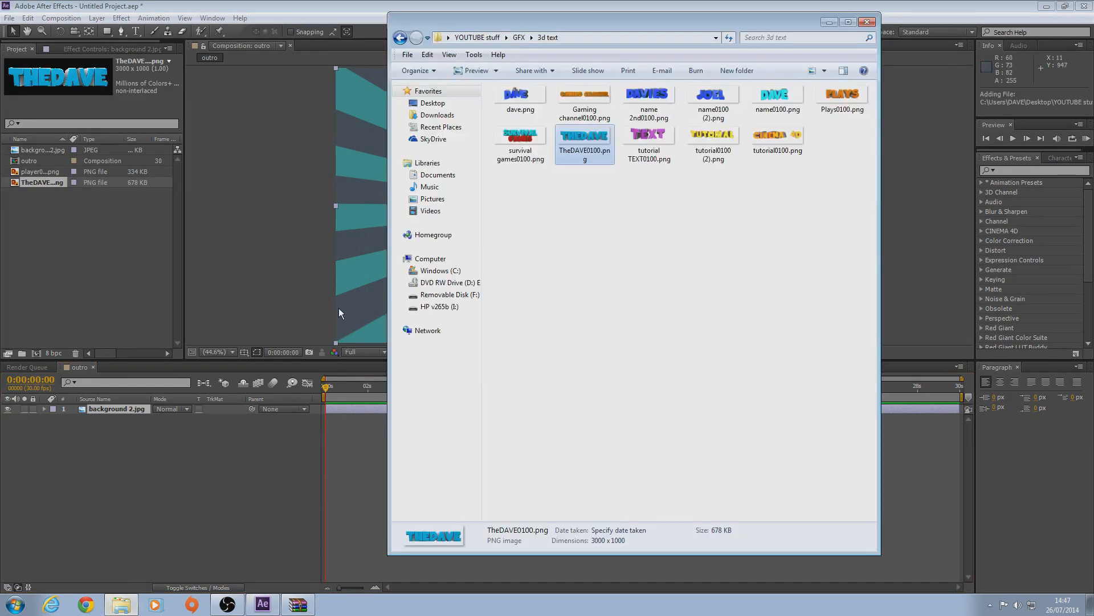
pyautogui.moveTo(582, 98); pyautogui.dragTo(110, 219)
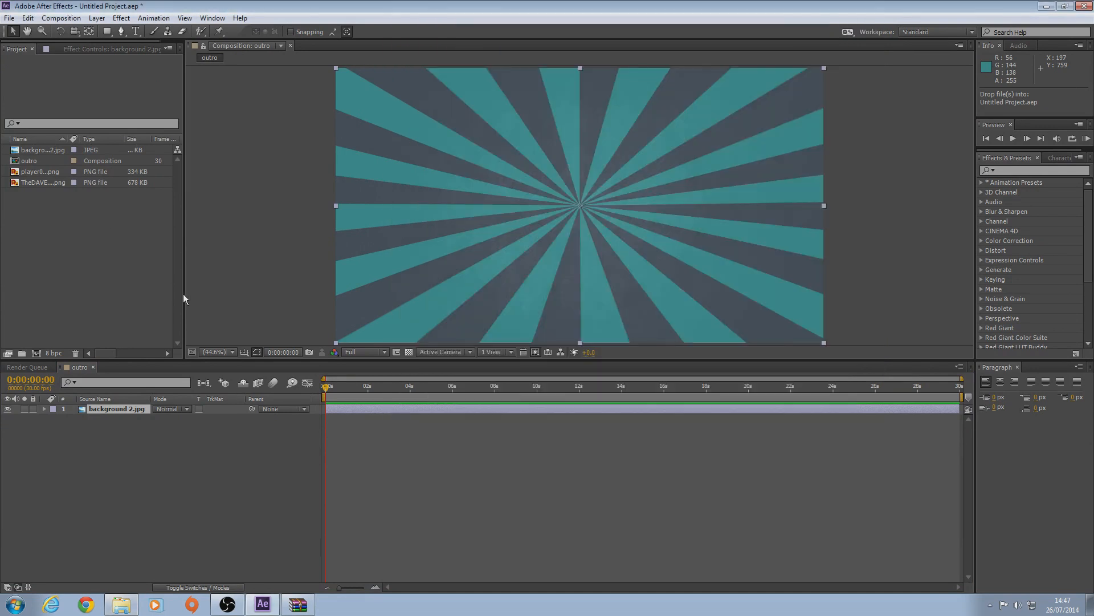
# Import the Diamond Pistols Twerk Aero Chord Remix MP3 from the music folder into the project
pyautogui.click(122, 608)
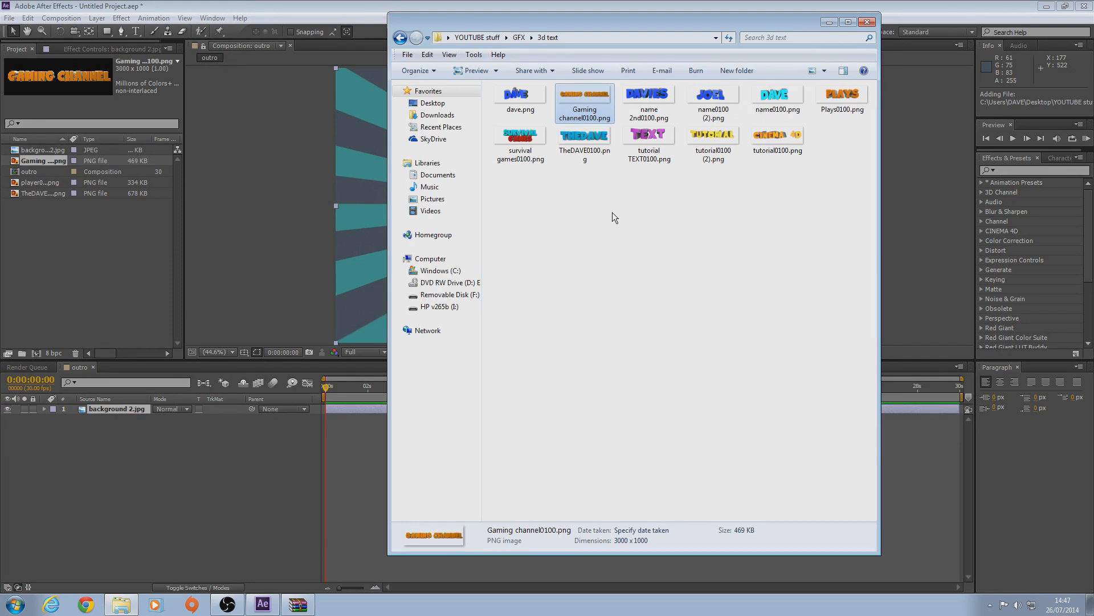
pyautogui.press('BackSpace')
pyautogui.press('BackSpace')
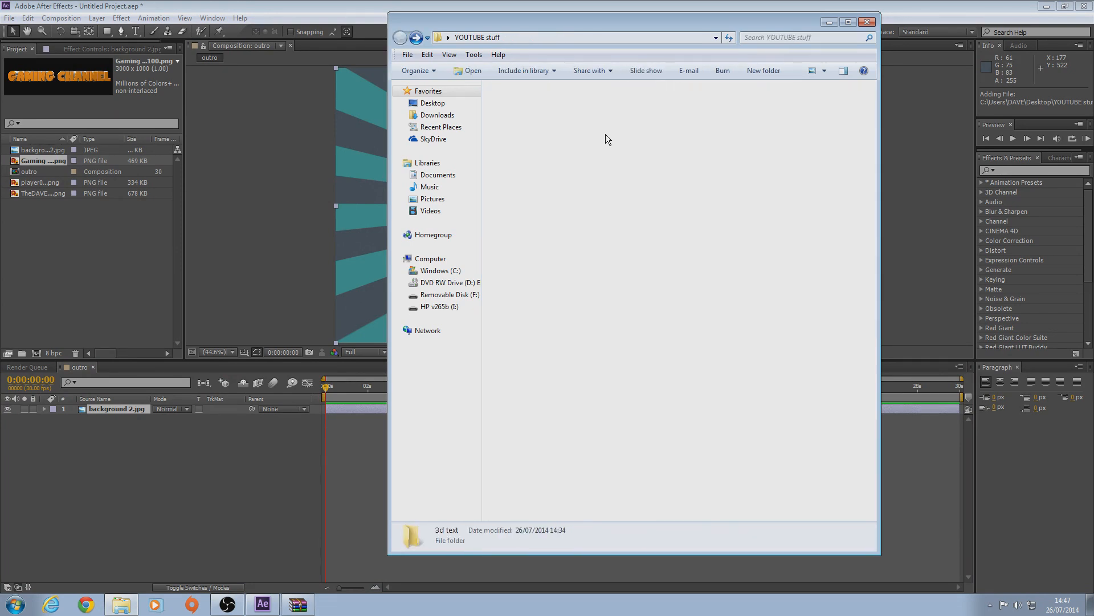
pyautogui.doubleClick(537, 200)
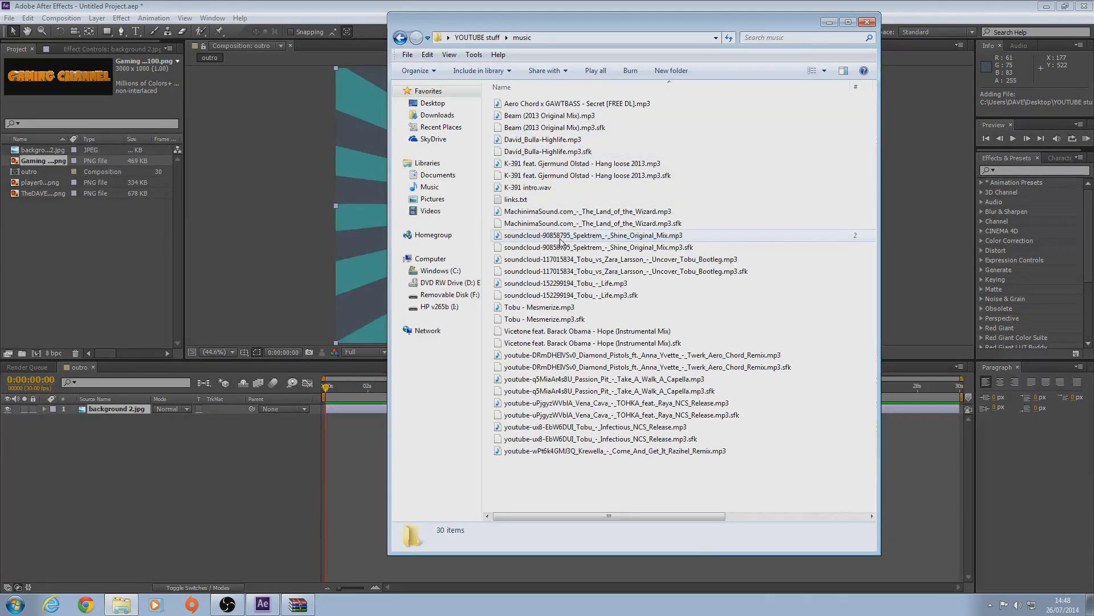
pyautogui.moveTo(541, 357); pyautogui.dragTo(287, 277)
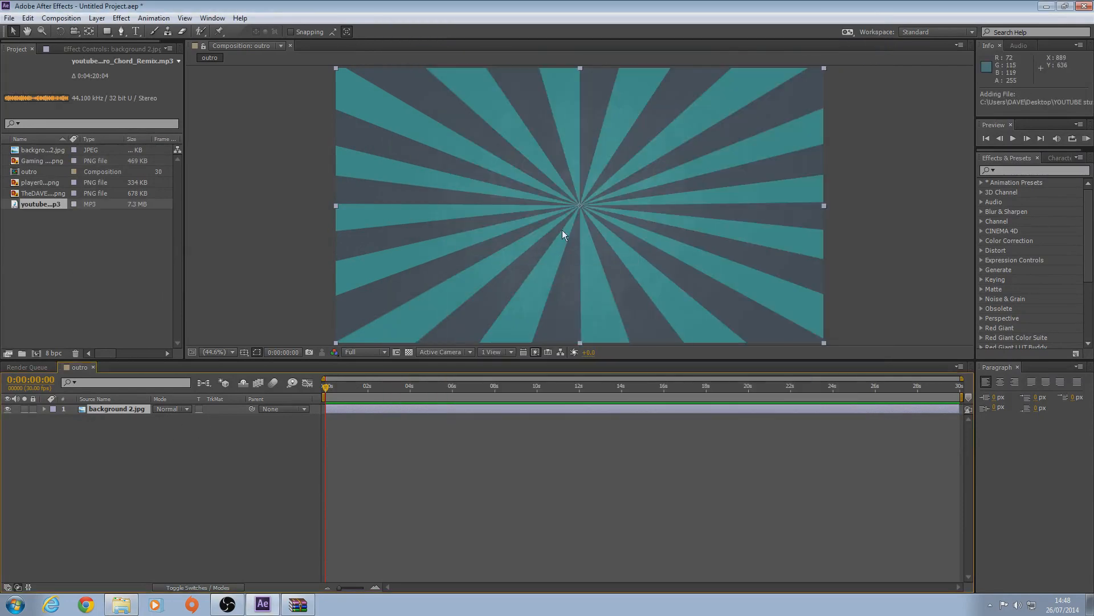
# Browse the 3d text subfolder of GFX in YOUTUBE stuff for further images to use
pyautogui.click(121, 604)
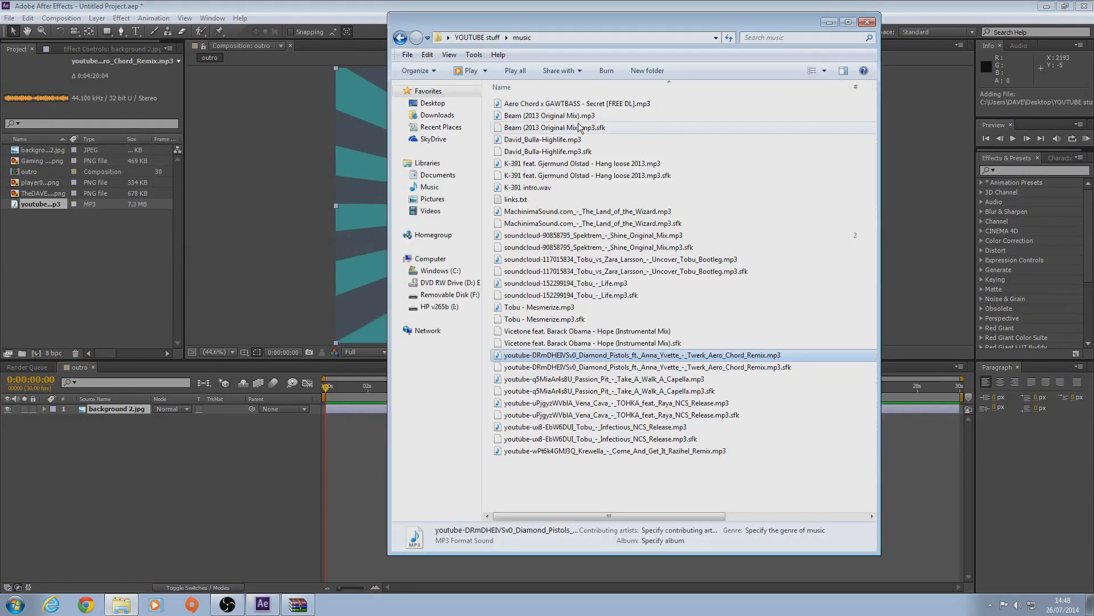
pyautogui.press('BackSpace')
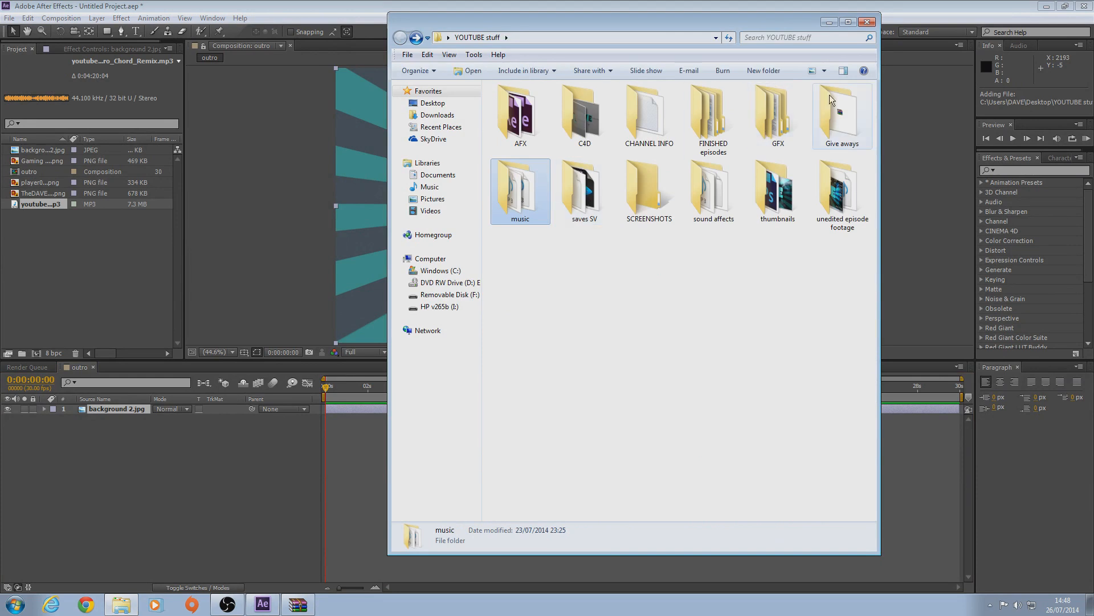
pyautogui.doubleClick(777, 117)
pyautogui.doubleClick(501, 126)
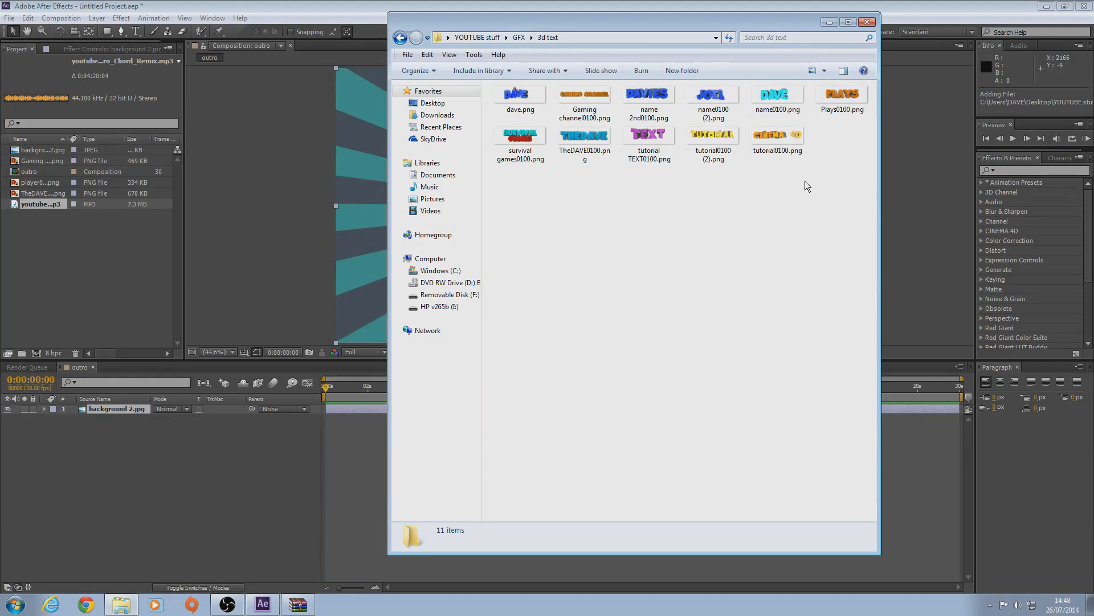
pyautogui.press('BackSpace')
pyautogui.press('BackSpace')
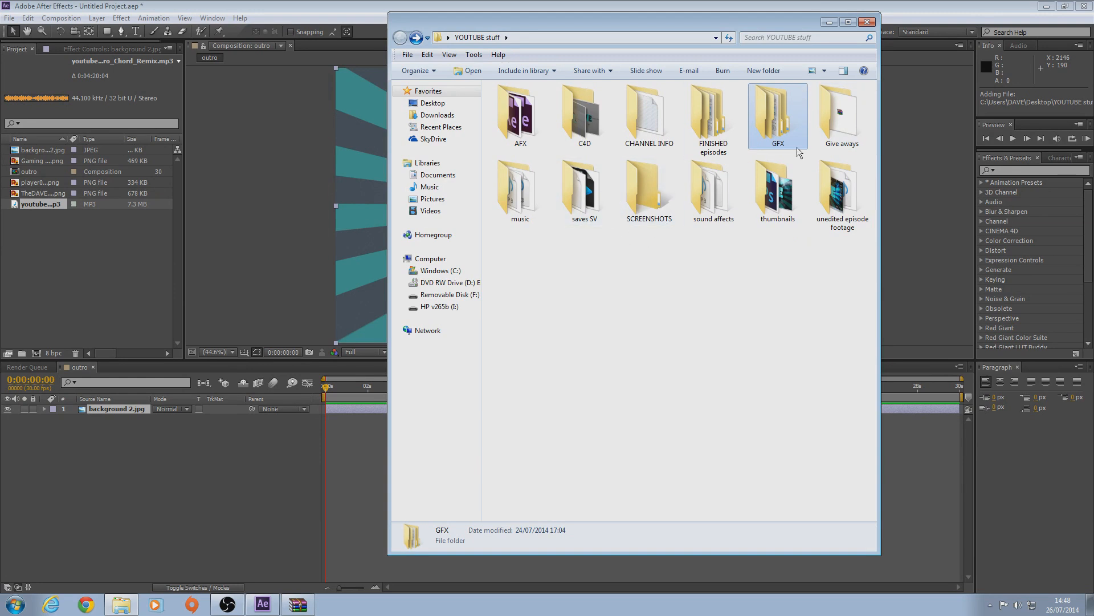
pyautogui.doubleClick(791, 123)
pyautogui.doubleClick(514, 124)
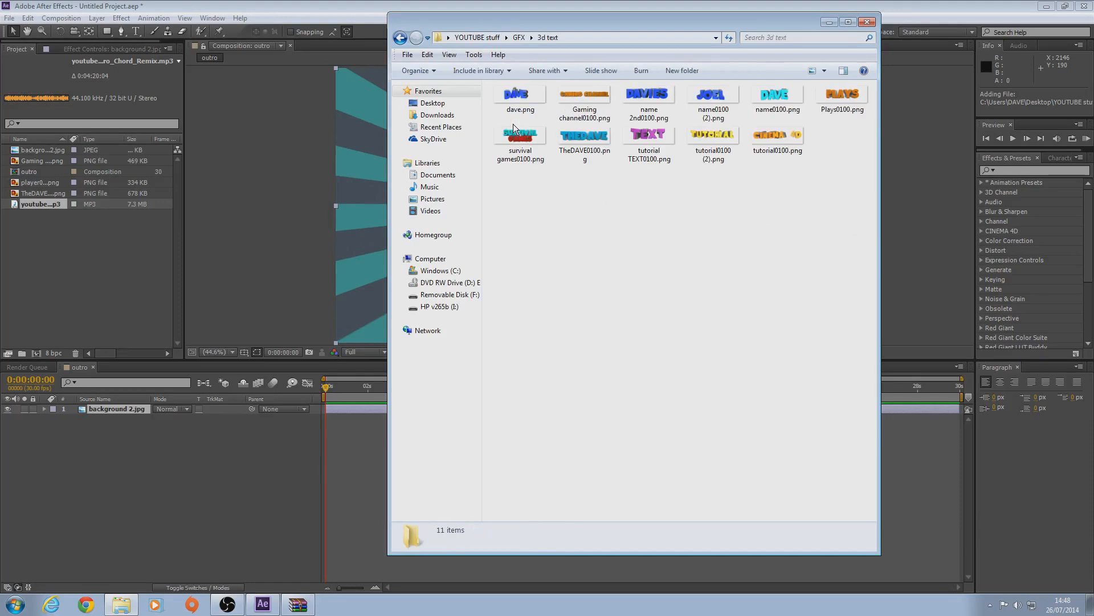
pyautogui.press('BackSpace')
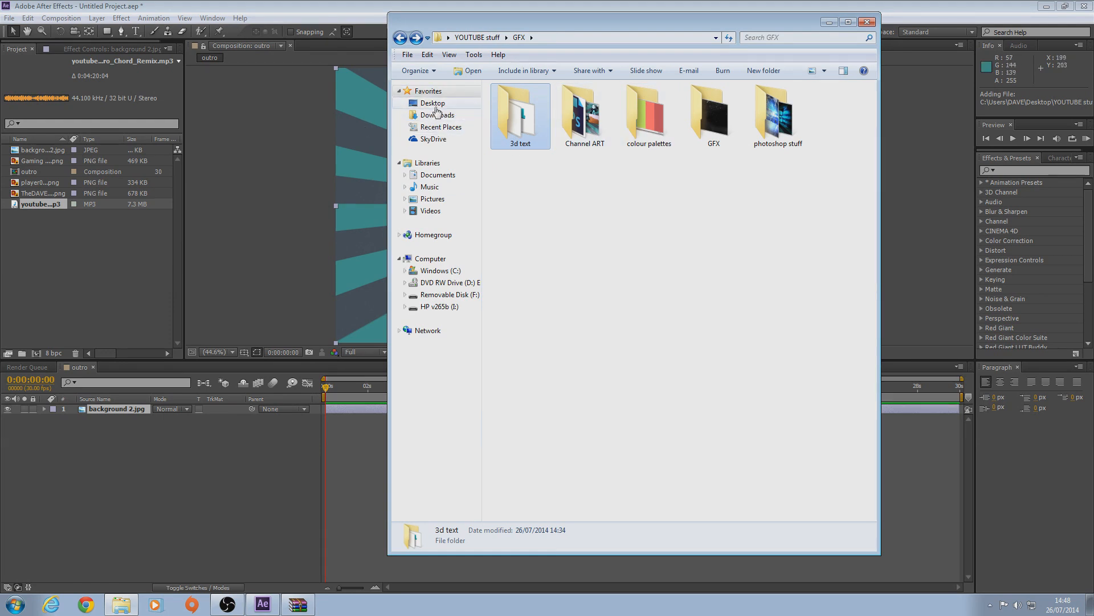
pyautogui.press('BackSpace')
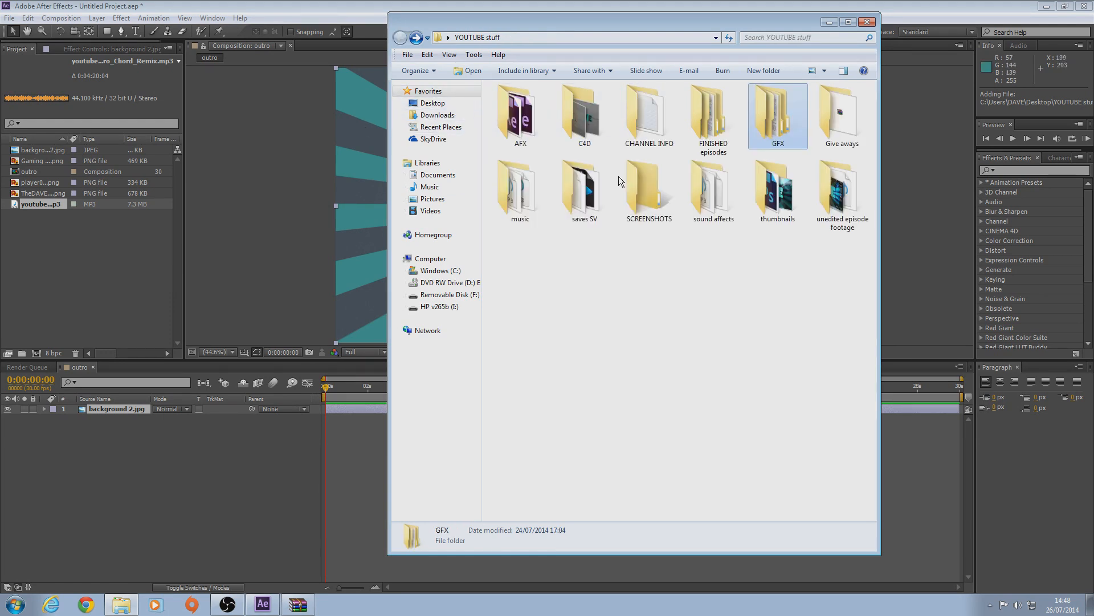
# Import Machinima-Logo.png from the Social Network Icons folder inside the nested GFX folder, and close the WinRAR archive
pyautogui.doubleClick(781, 128)
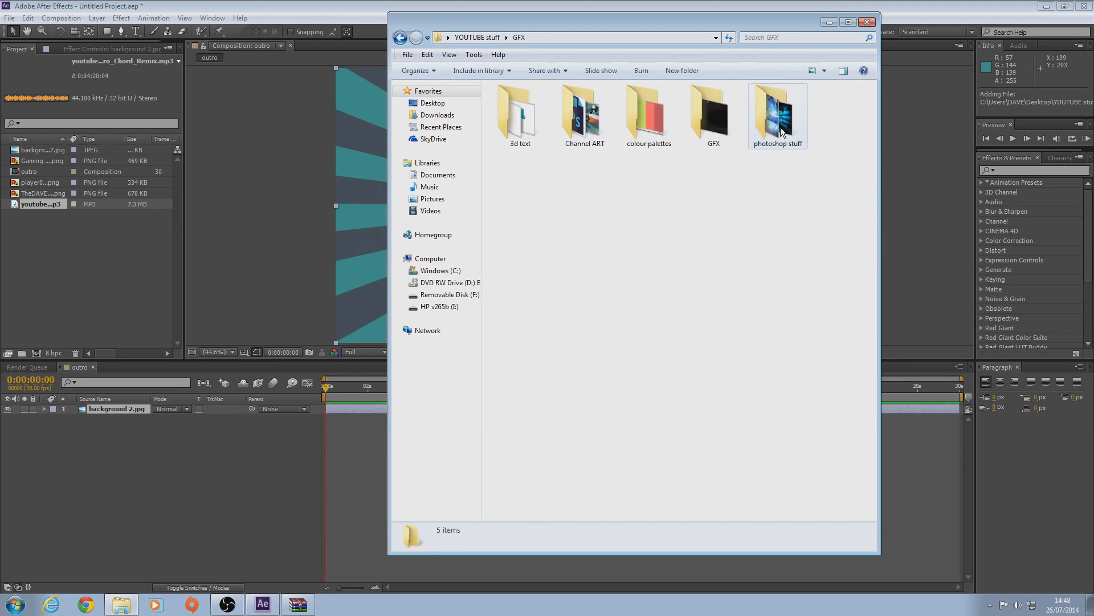
pyautogui.doubleClick(698, 107)
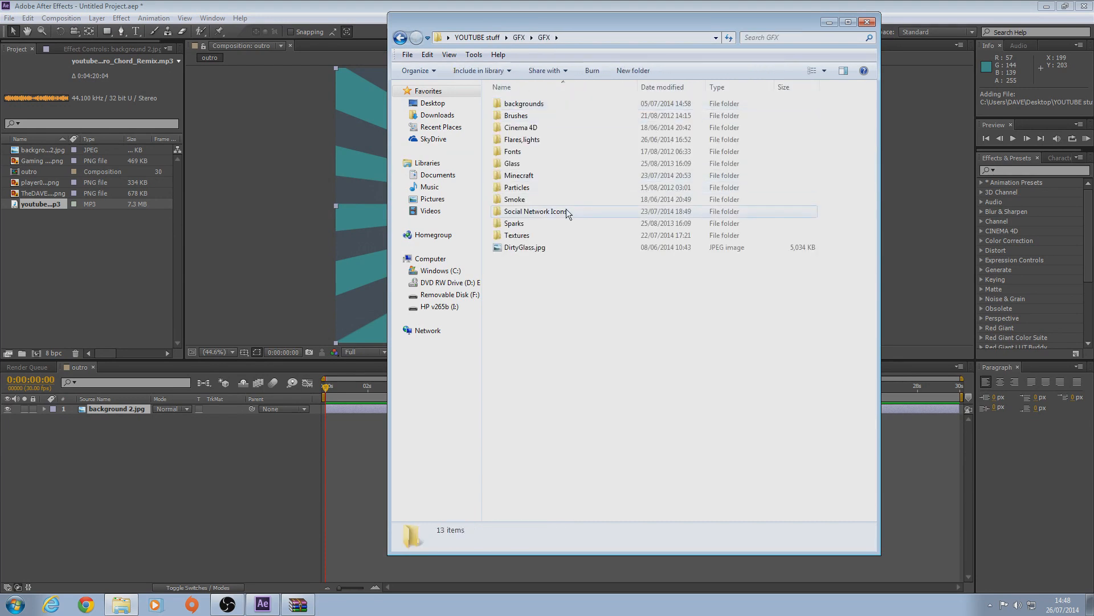
pyautogui.doubleClick(538, 210)
pyautogui.moveTo(820, 253); pyautogui.dragTo(91, 276)
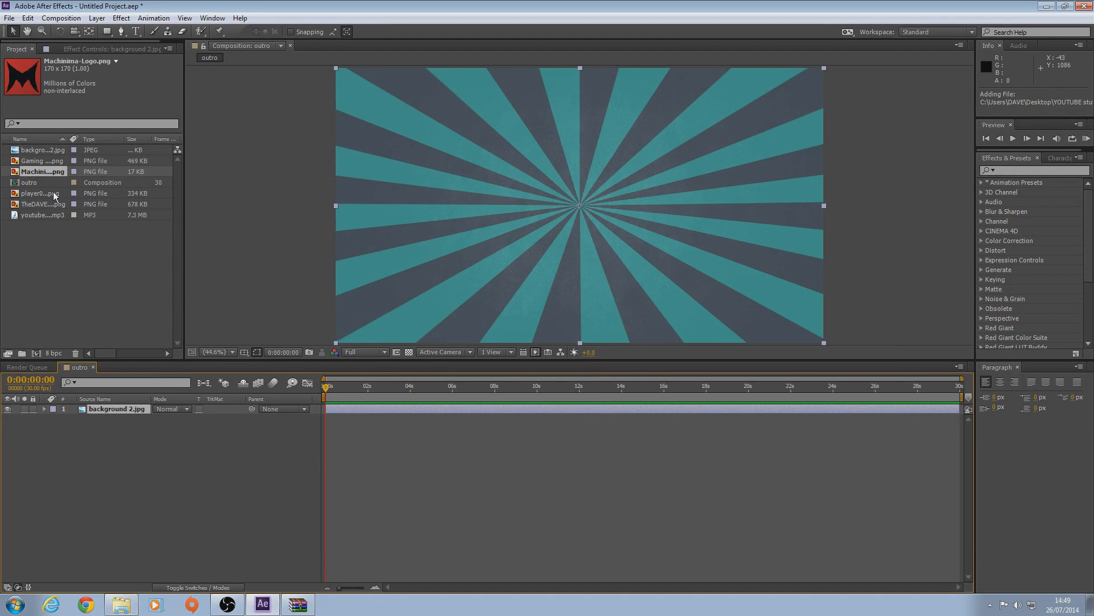
pyautogui.click(307, 597)
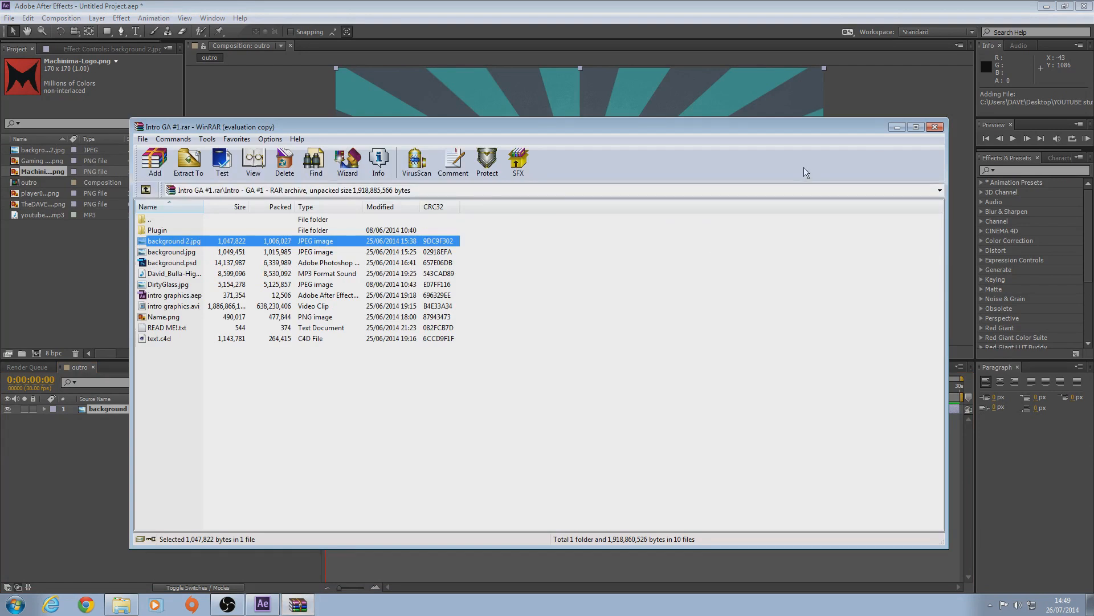
pyautogui.click(934, 127)
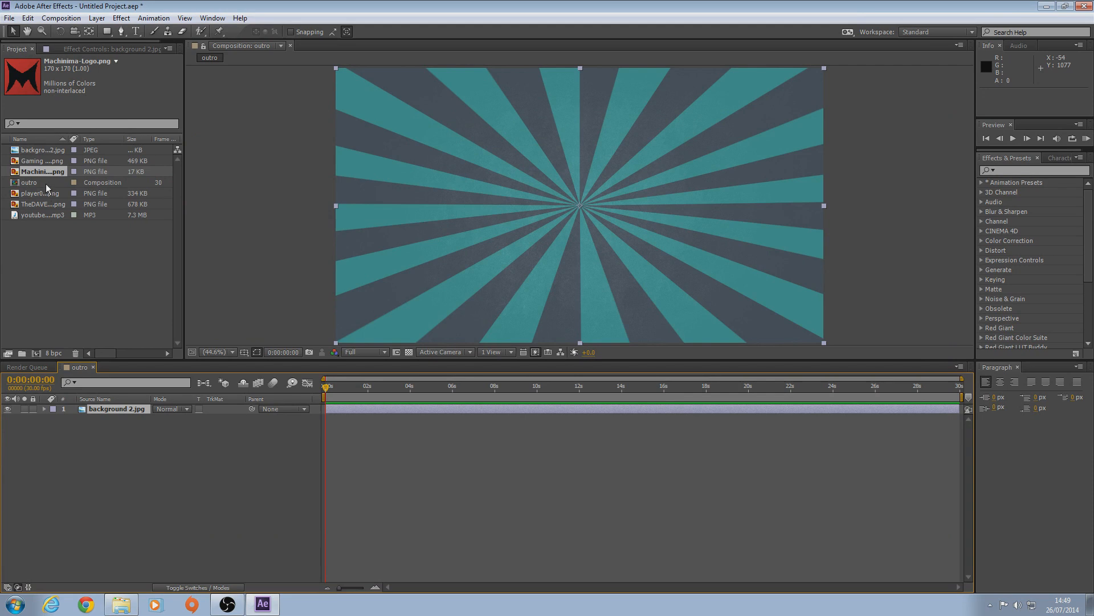
# Add TheDAVE0100.png above the background layer, scale it down and place it in the frame's lower-left area at about 655, 908
pyautogui.click(43, 204)
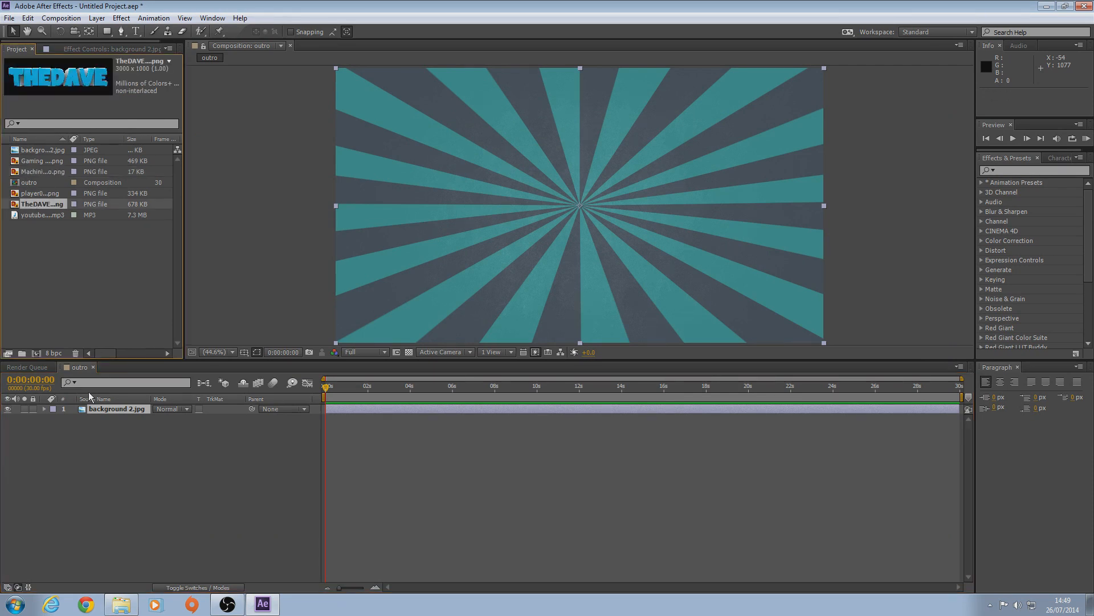
pyautogui.moveTo(109, 405); pyautogui.dragTo(111, 406)
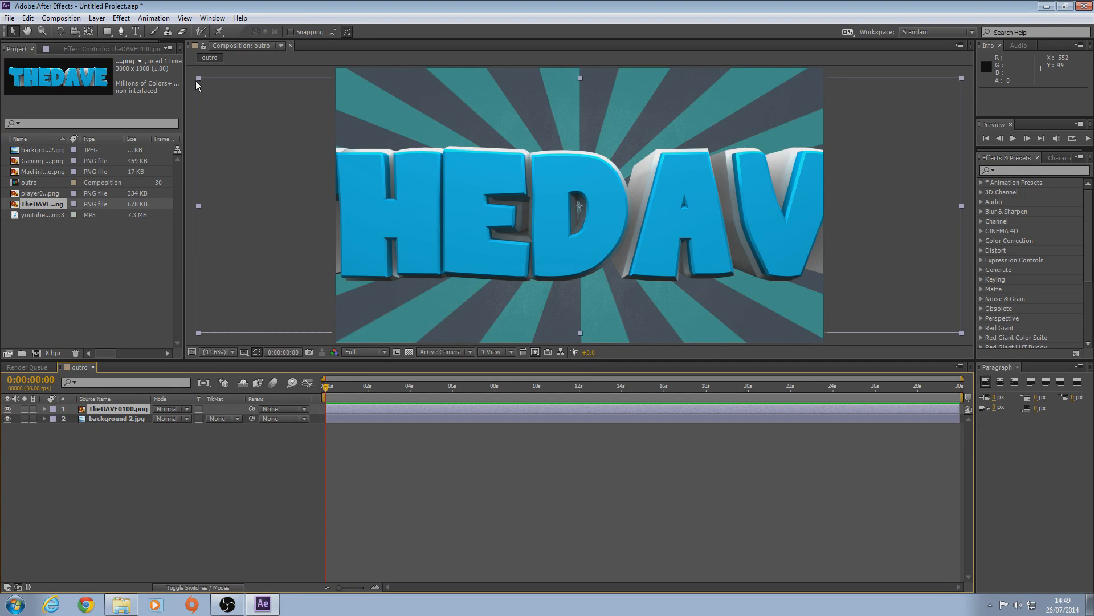
pyautogui.moveTo(197, 78); pyautogui.dragTo(656, 282)
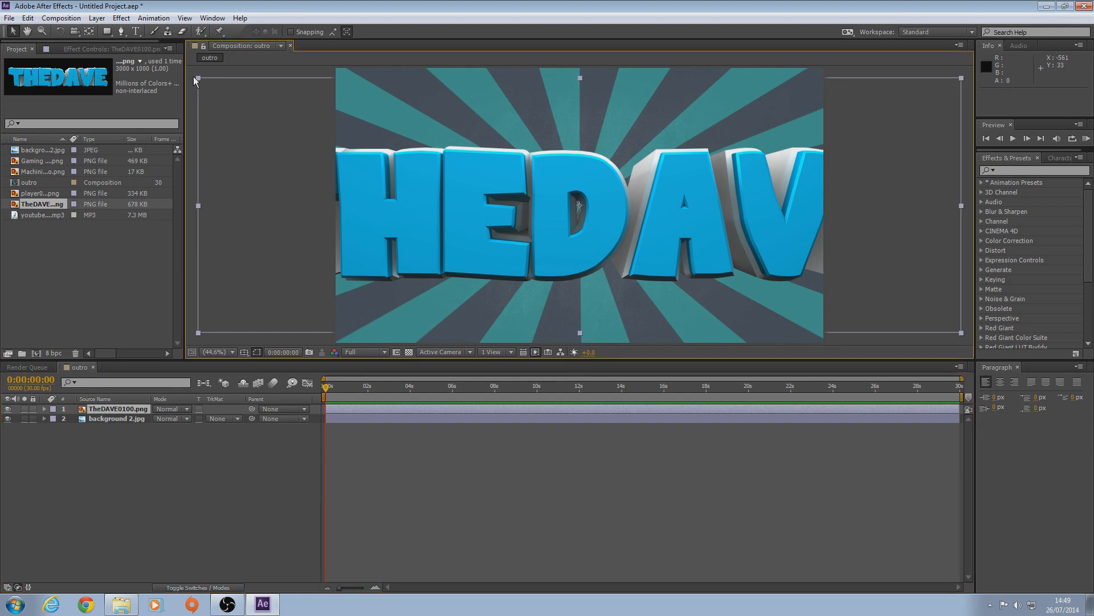
pyautogui.moveTo(197, 78); pyautogui.dragTo(333, 161)
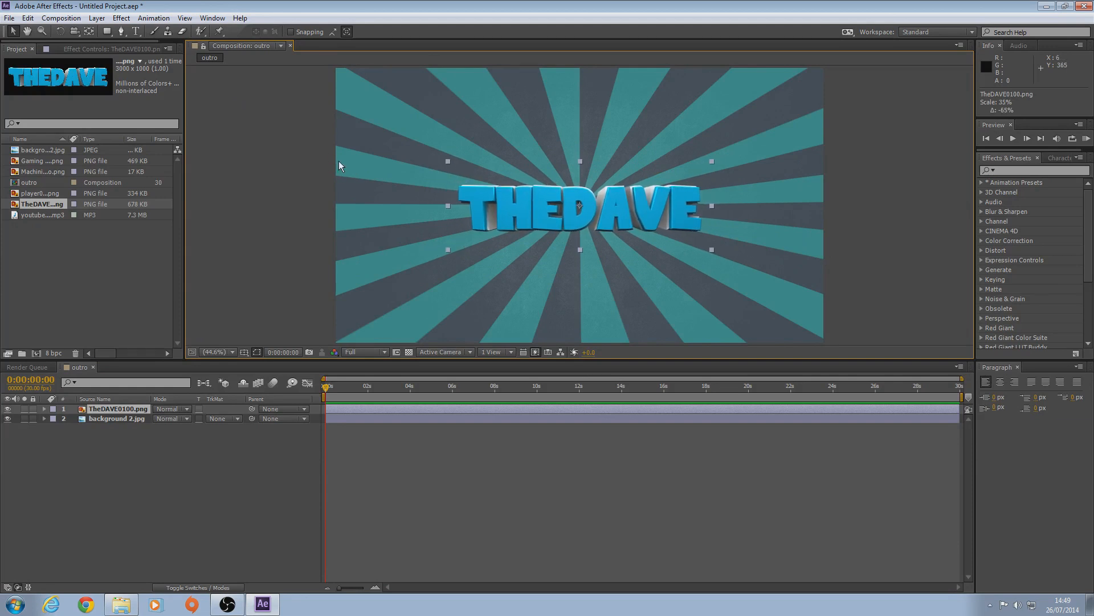
pyautogui.moveTo(531, 207); pyautogui.dragTo(412, 316)
pyautogui.moveTo(600, 263); pyautogui.dragTo(607, 292)
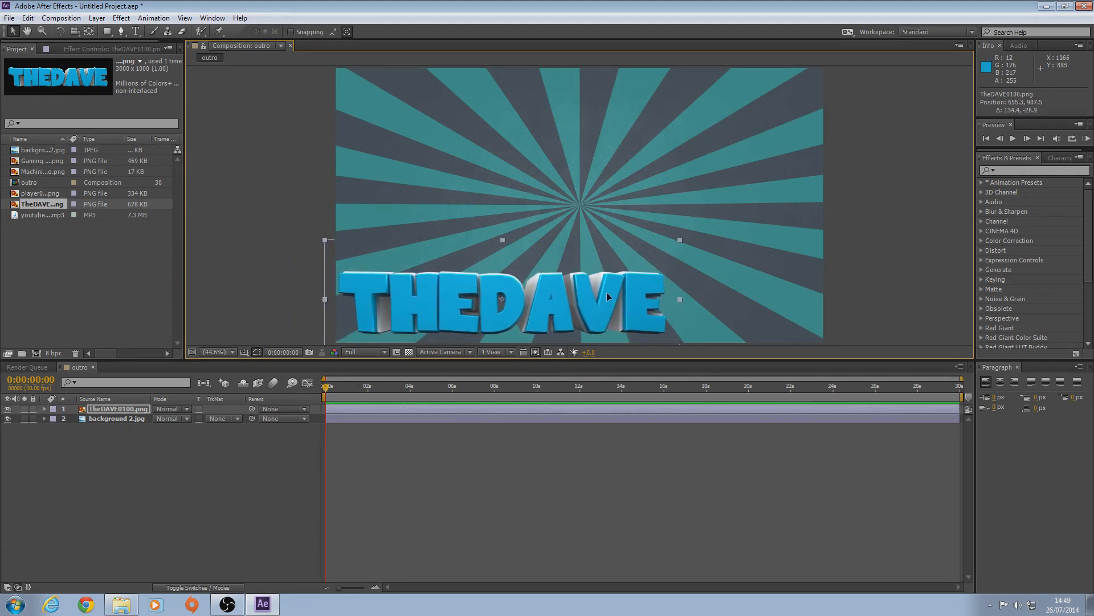
# Add player0100.png to the composition and position the character on the frame's right side at about 1556, 697
pyautogui.moveTo(47, 193); pyautogui.dragTo(755, 248)
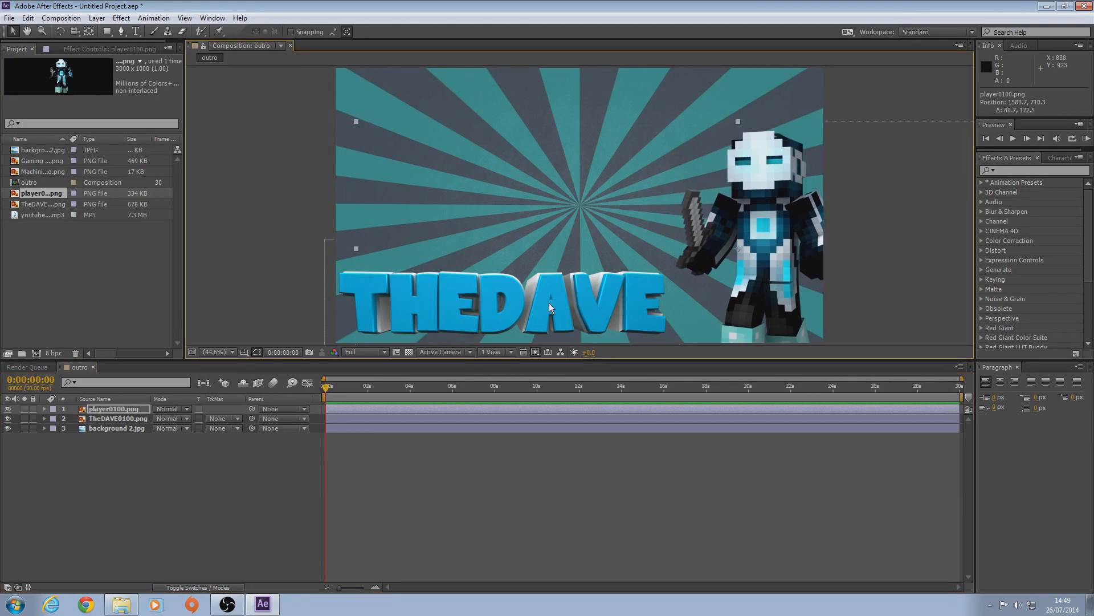
pyautogui.click(22, 206)
pyautogui.moveTo(484, 292)
pyautogui.mouseDown()
pyautogui.moveTo(491, 282)
pyautogui.moveTo(477, 289)
pyautogui.mouseUp()
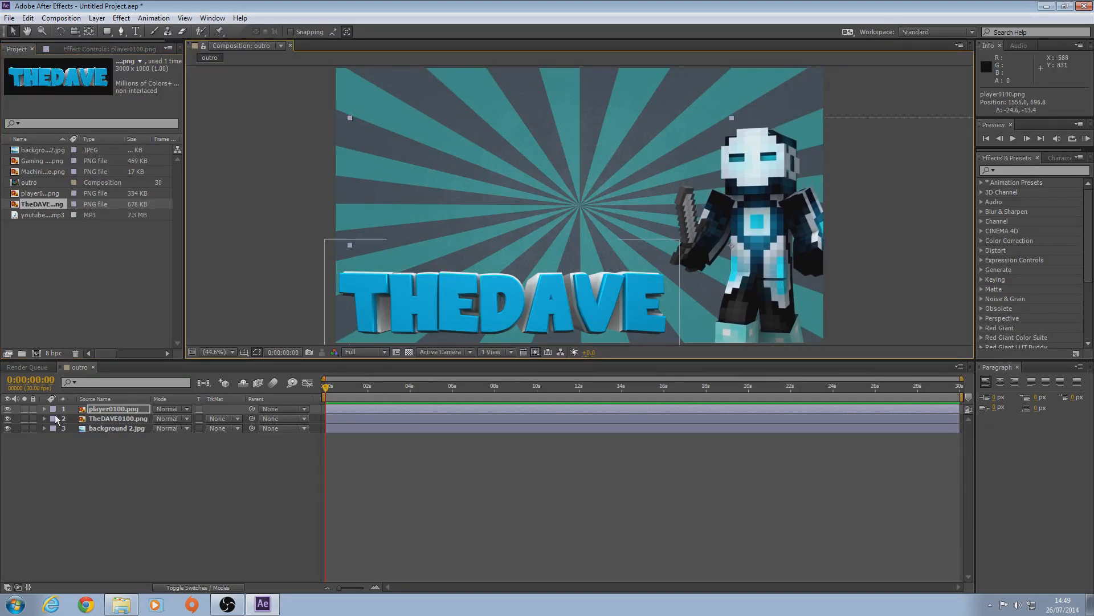
# Reorder the TheDAVE0100.png layer above the player layer and move the text over the character's legs, at about 1204, 867
pyautogui.click(114, 419)
pyautogui.moveTo(420, 303); pyautogui.dragTo(482, 291)
pyautogui.moveTo(108, 422); pyautogui.dragTo(123, 406)
pyautogui.moveTo(644, 289); pyautogui.dragTo(721, 292)
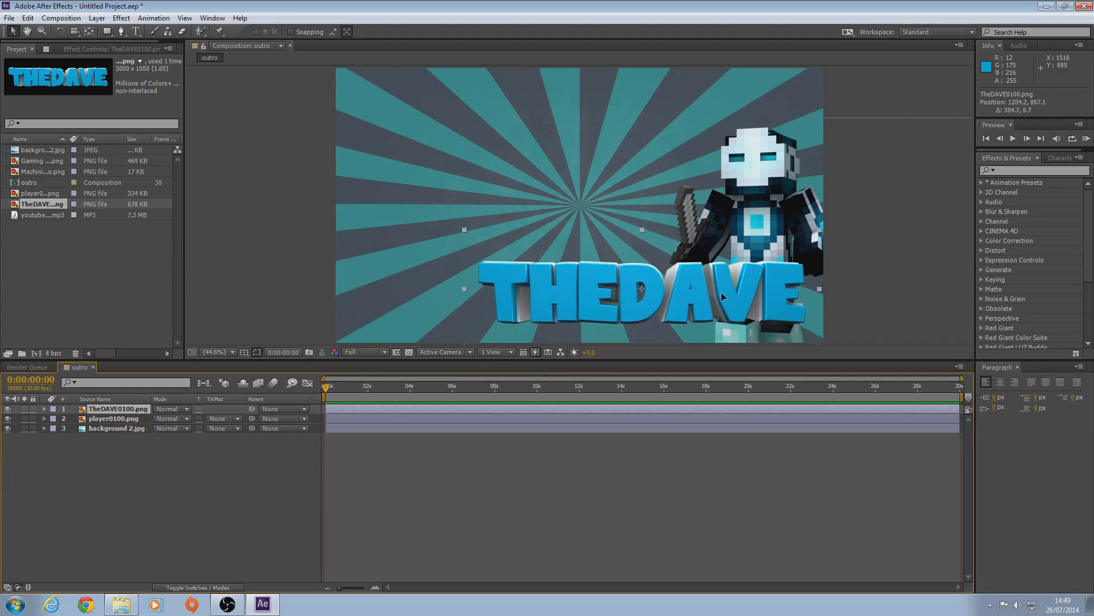
# Shift the player0100.png character slightly up behind the THEDAVE text
pyautogui.click(126, 419)
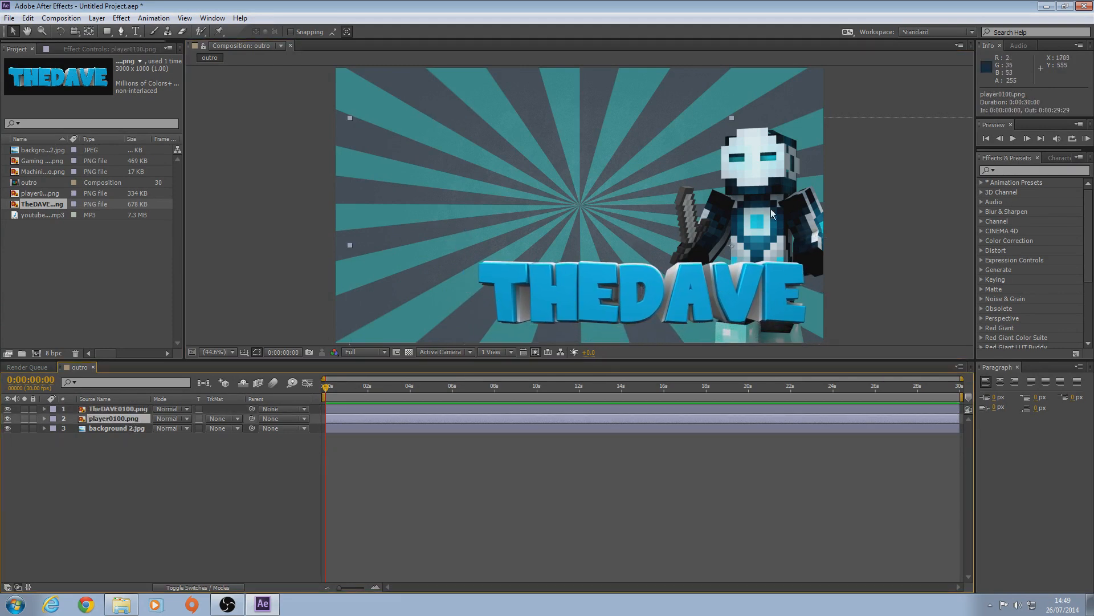
pyautogui.moveTo(764, 214); pyautogui.dragTo(761, 204)
pyautogui.click(118, 408)
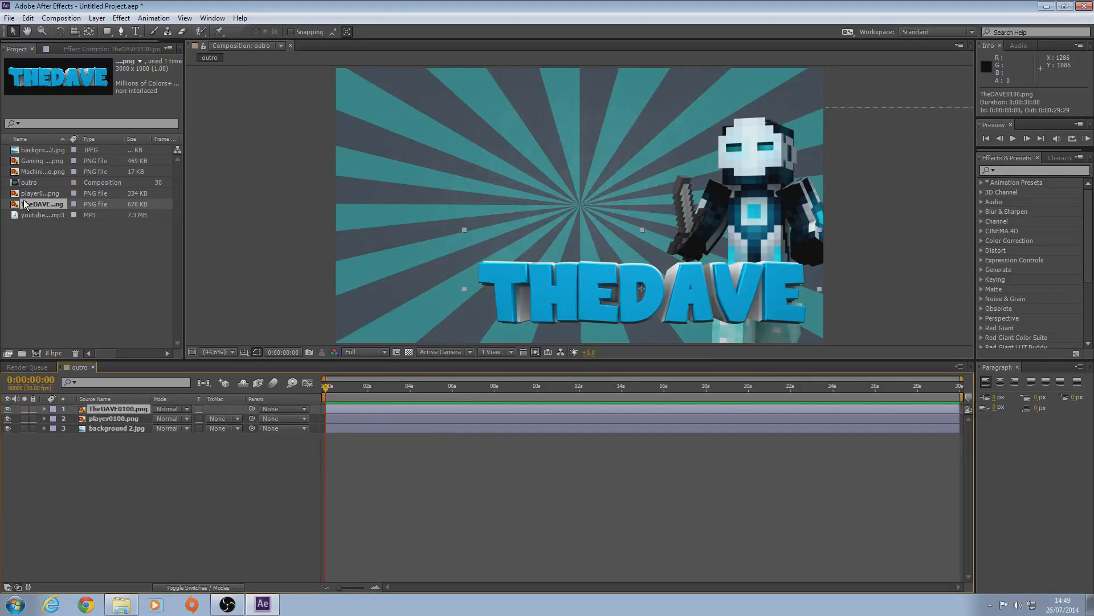
# Add Gaming channel0100.png as the top layer, scale it to about 30% and centre it just below the THEDAVE text
pyautogui.moveTo(34, 160); pyautogui.dragTo(660, 292)
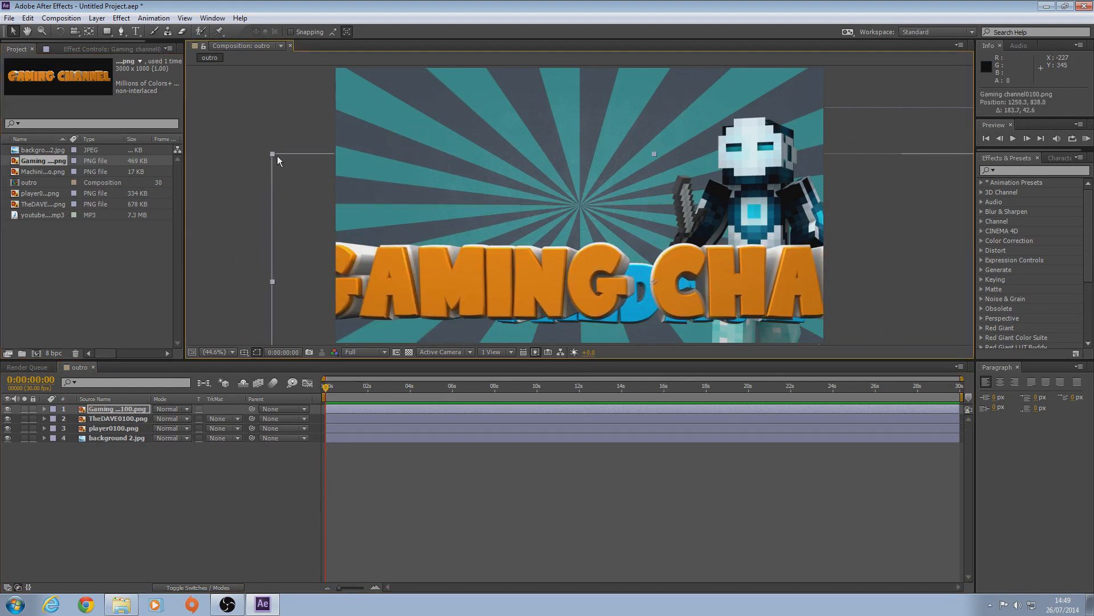
pyautogui.moveTo(272, 156); pyautogui.dragTo(389, 224)
pyautogui.moveTo(746, 283); pyautogui.dragTo(746, 340)
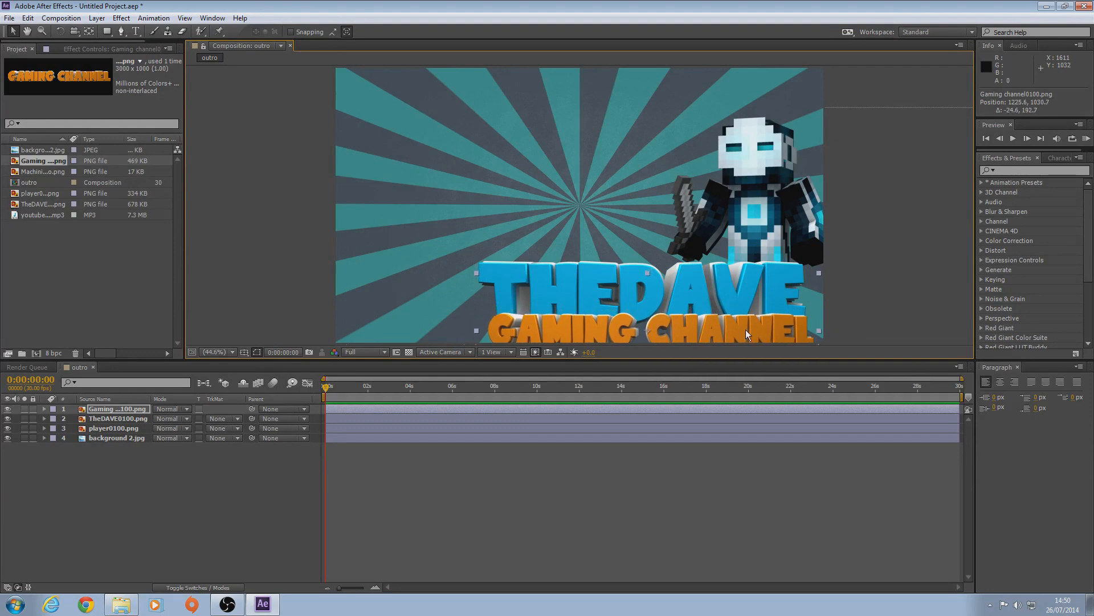
pyautogui.moveTo(476, 272); pyautogui.dragTo(536, 261)
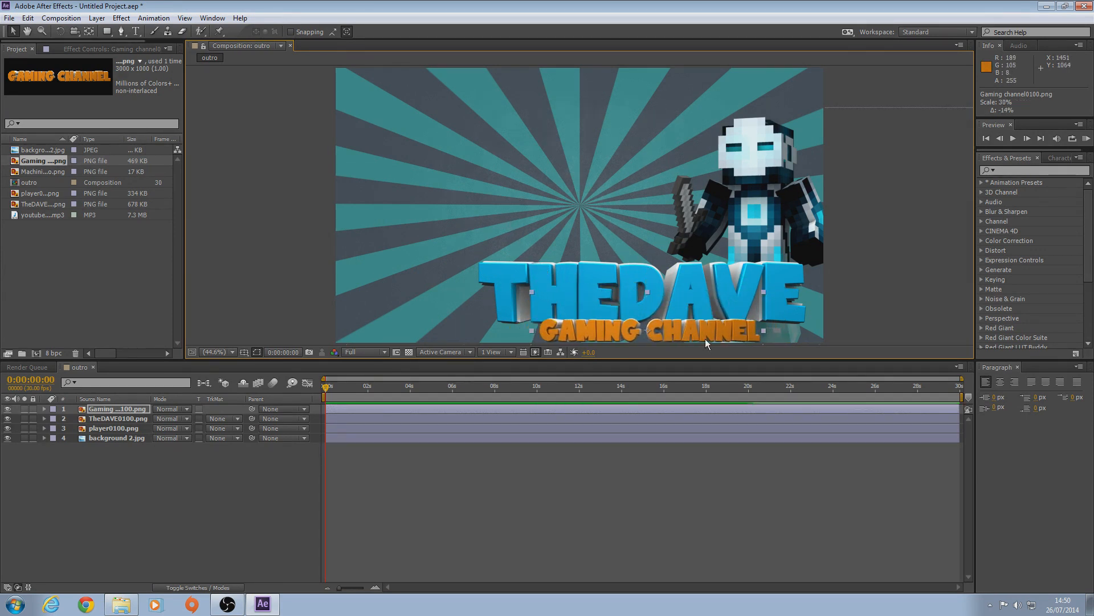
pyautogui.click(285, 213)
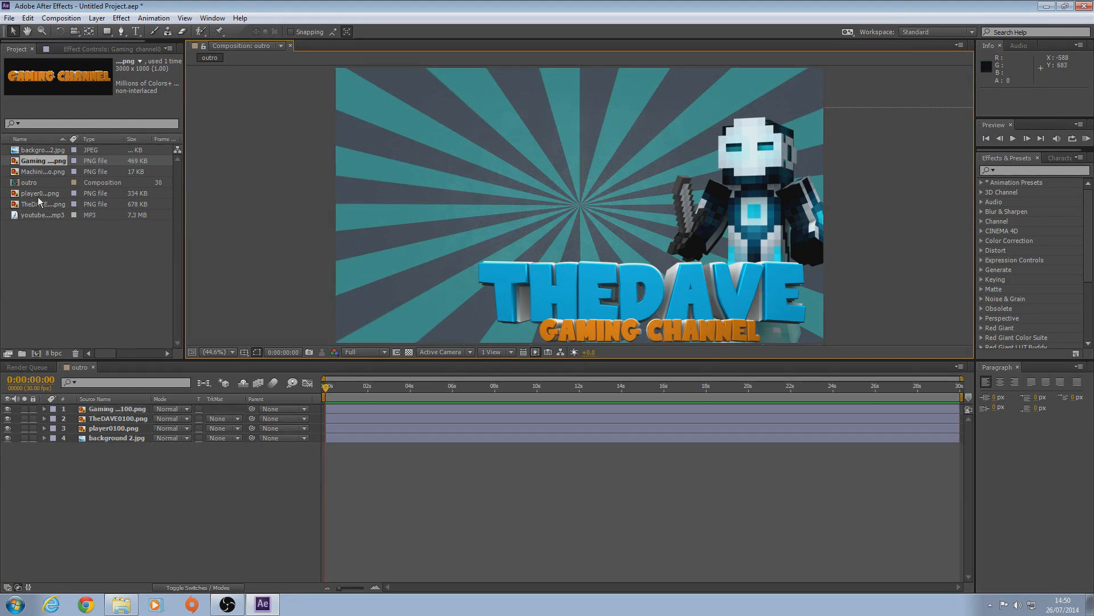
# Place Machinima-Logo.png in the frame's lower-left corner and add the music MP3 beneath the background layer in the timeline
pyautogui.moveTo(26, 170); pyautogui.dragTo(374, 319)
pyautogui.click(236, 238)
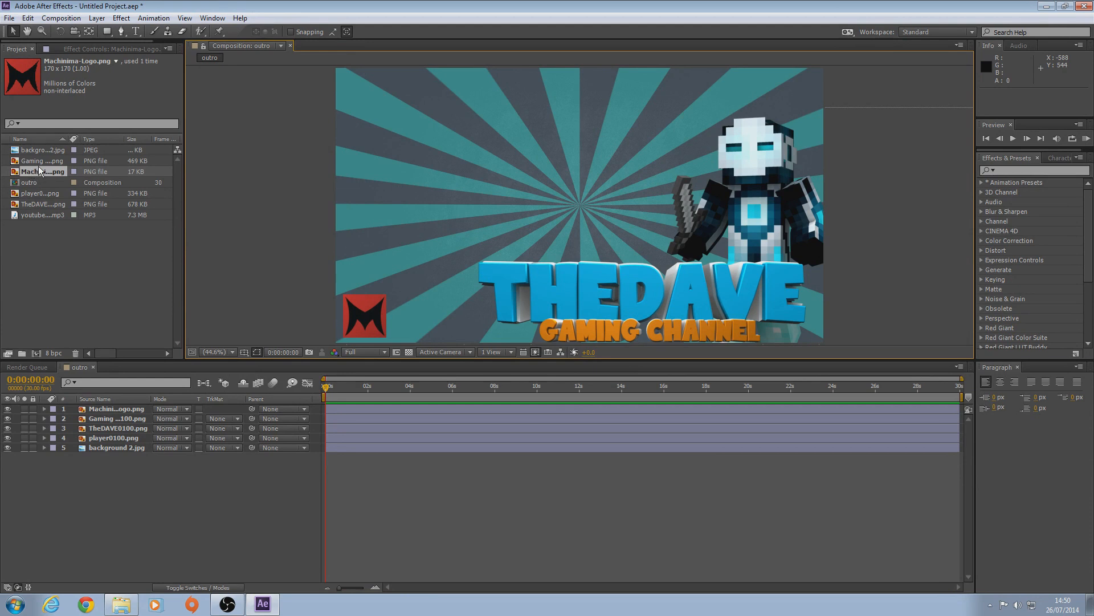
pyautogui.moveTo(41, 215); pyautogui.dragTo(137, 473)
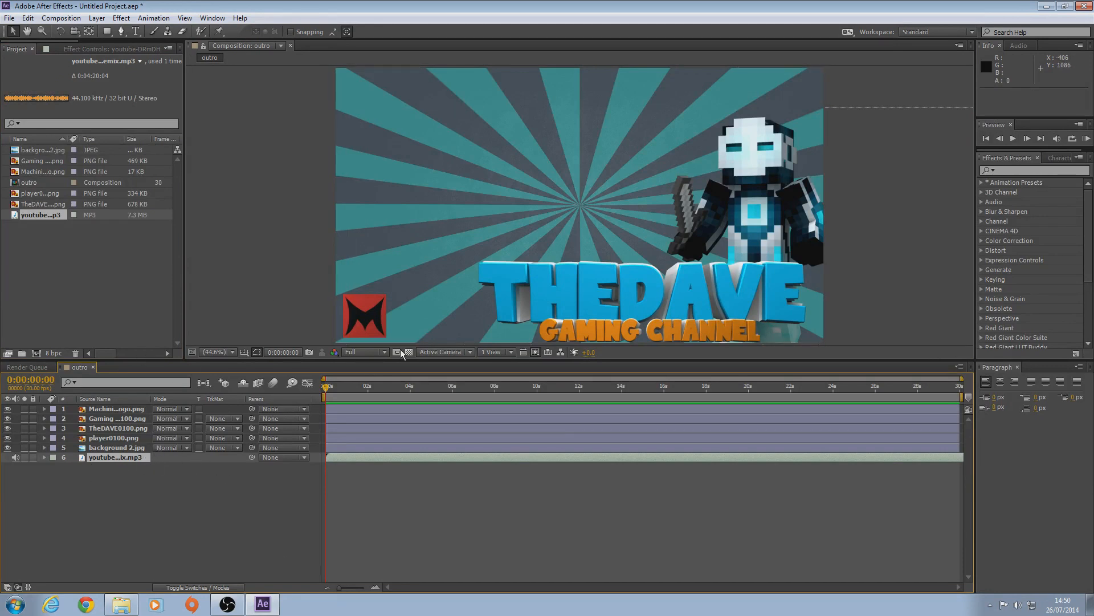
pyautogui.click(202, 521)
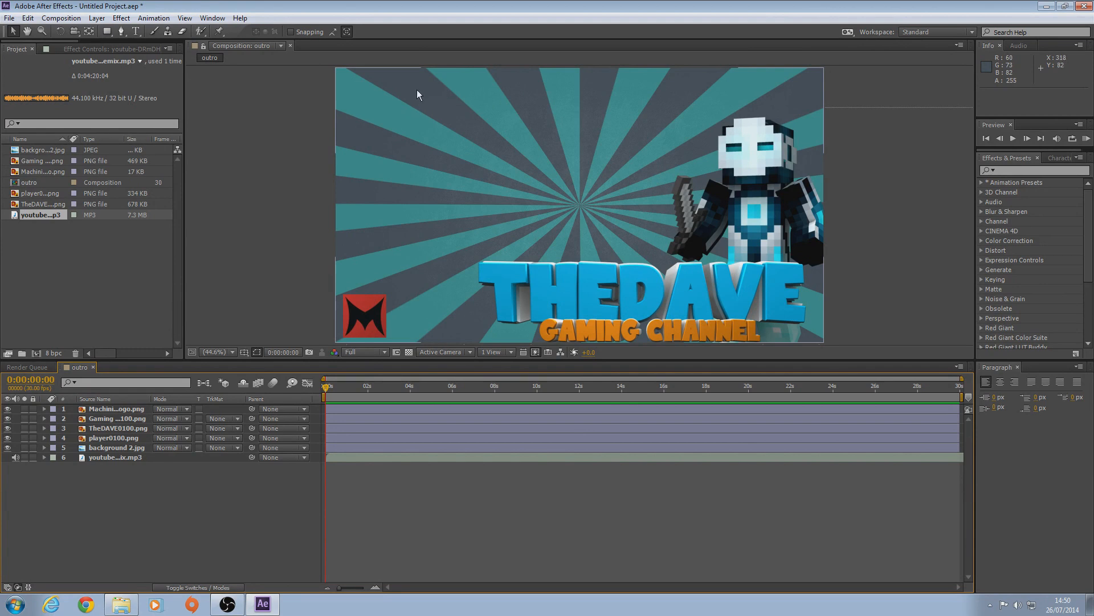
# Create a full-frame rectangle shape layer with a 32 px stroke
pyautogui.click(107, 31)
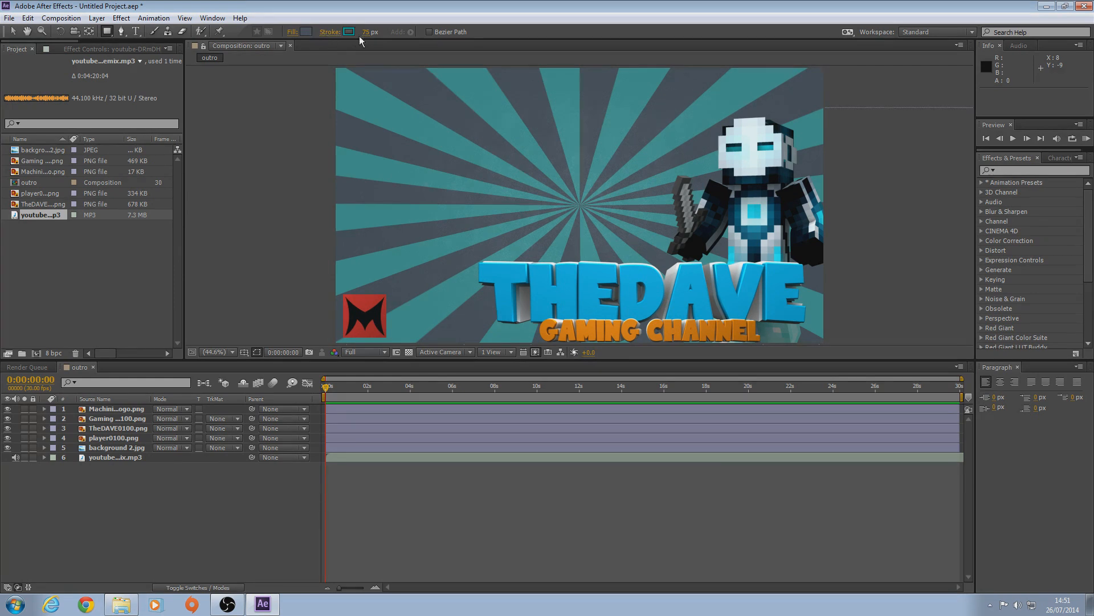
pyautogui.moveTo(368, 38); pyautogui.dragTo(380, 35)
pyautogui.doubleClick(107, 32)
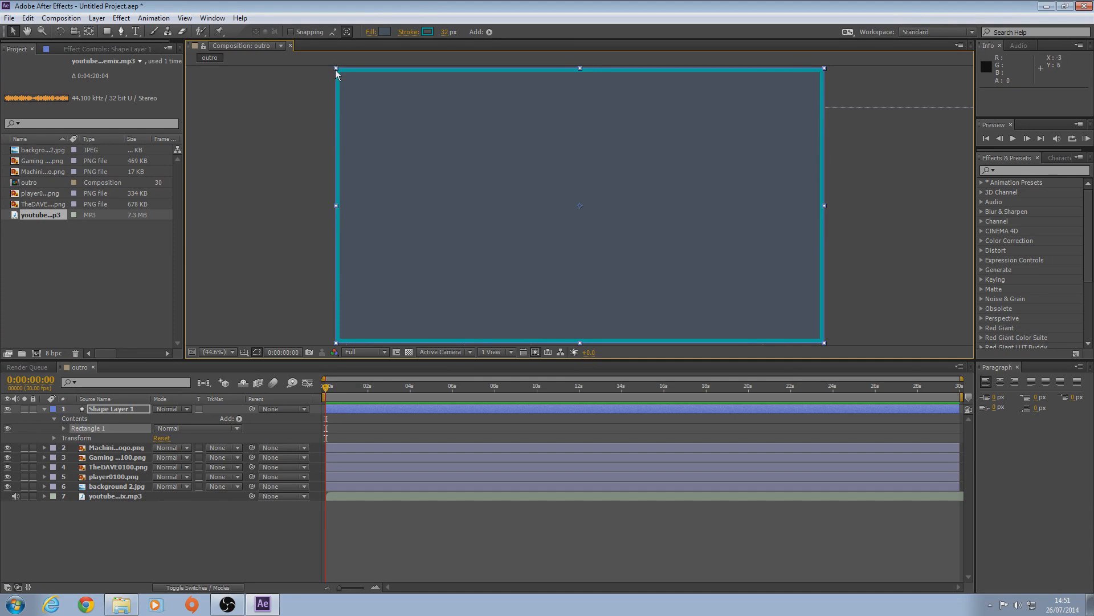
# Scale the rectangle down to a video-box size of under half the frame width and place it in the frame's upper-left corner
pyautogui.moveTo(336, 71); pyautogui.dragTo(438, 148)
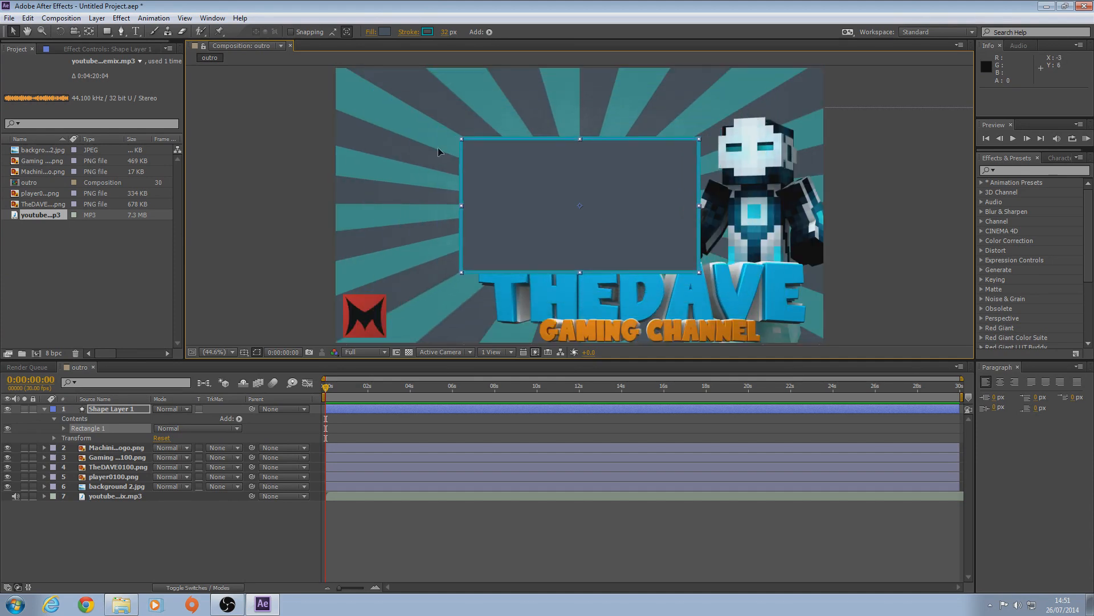
pyautogui.moveTo(500, 177); pyautogui.dragTo(390, 118)
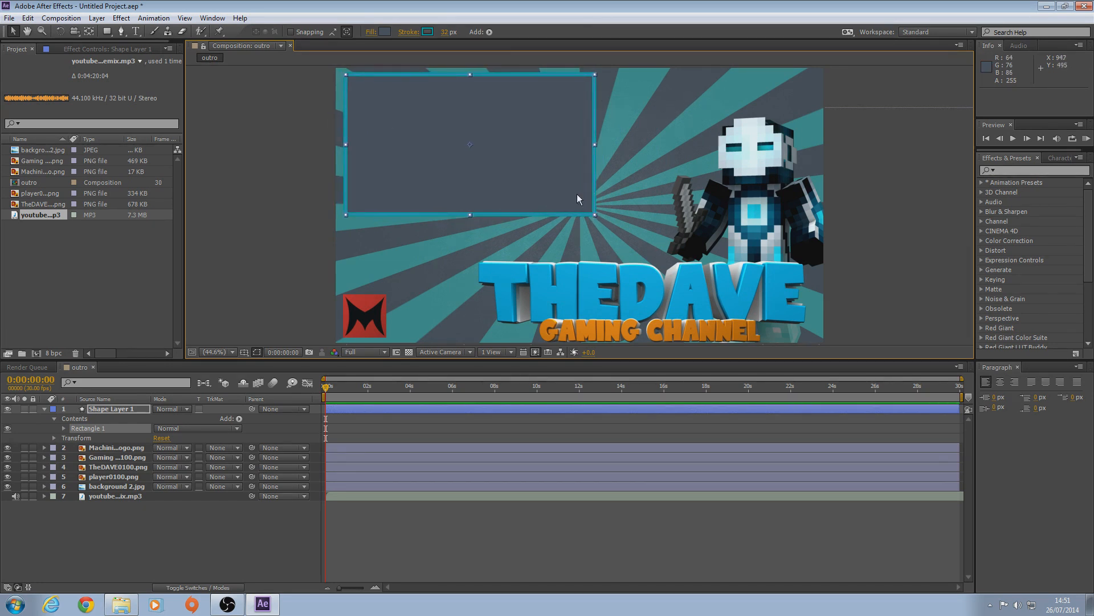
pyautogui.moveTo(595, 215); pyautogui.dragTo(581, 201)
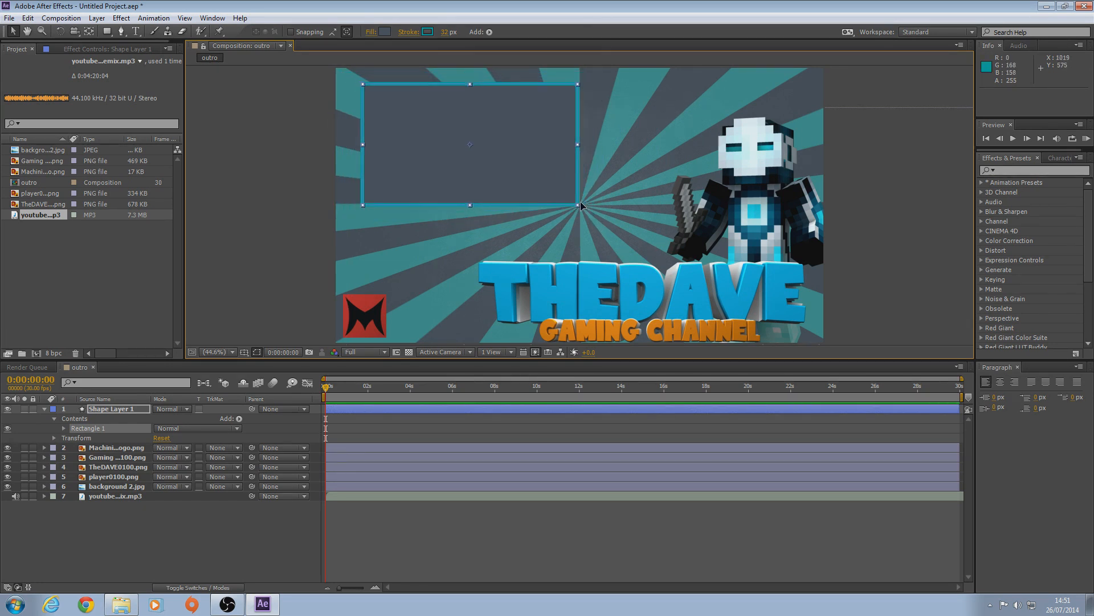
pyautogui.moveTo(527, 176)
pyautogui.mouseDown()
pyautogui.moveTo(511, 169)
pyautogui.moveTo(572, 203)
pyautogui.moveTo(541, 174)
pyautogui.mouseUp()
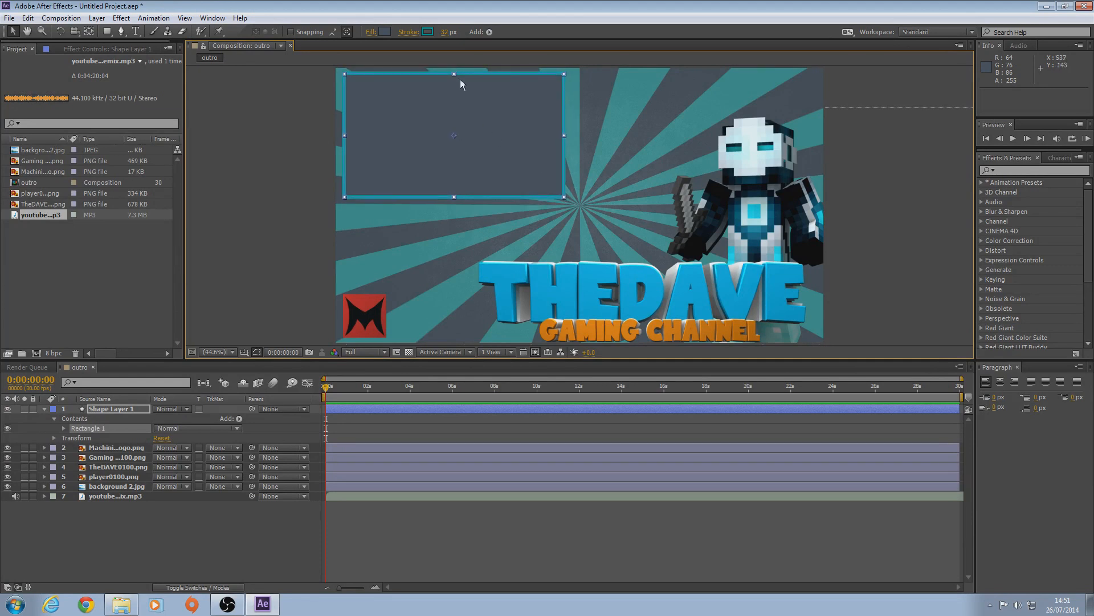
# Set the video box's stroke colour to the teal sampled from the background rays and deselect the box
pyautogui.click(427, 32)
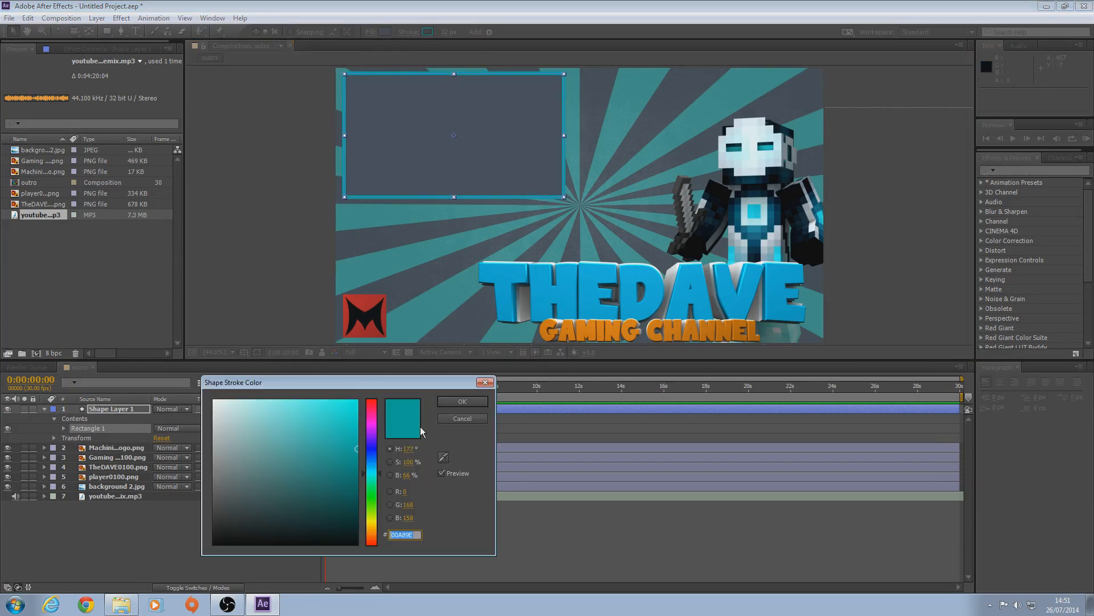
pyautogui.click(444, 457)
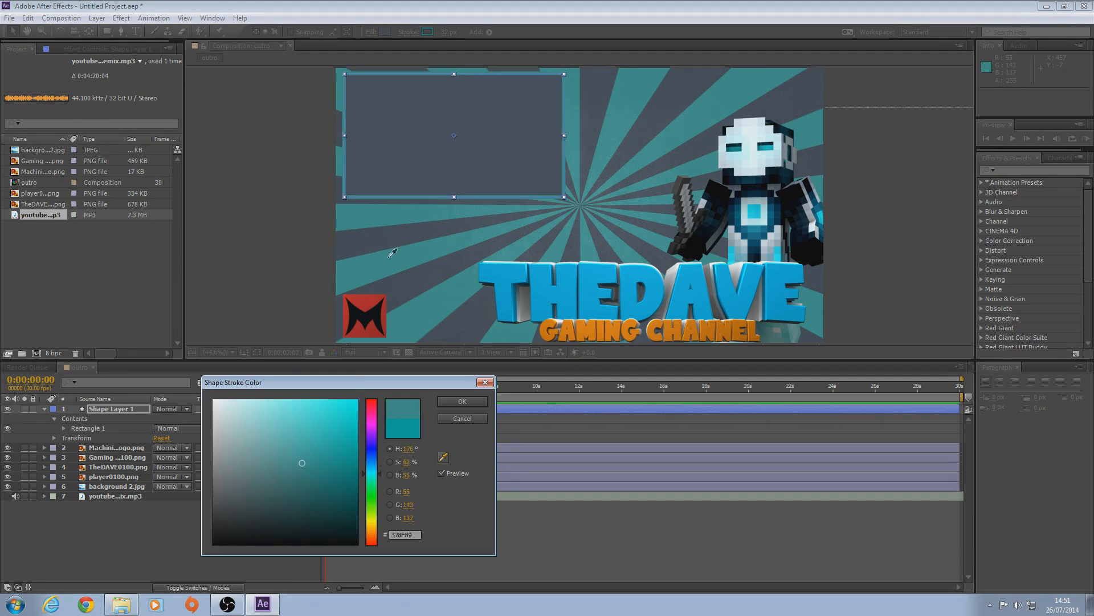
pyautogui.click(456, 402)
pyautogui.click(277, 258)
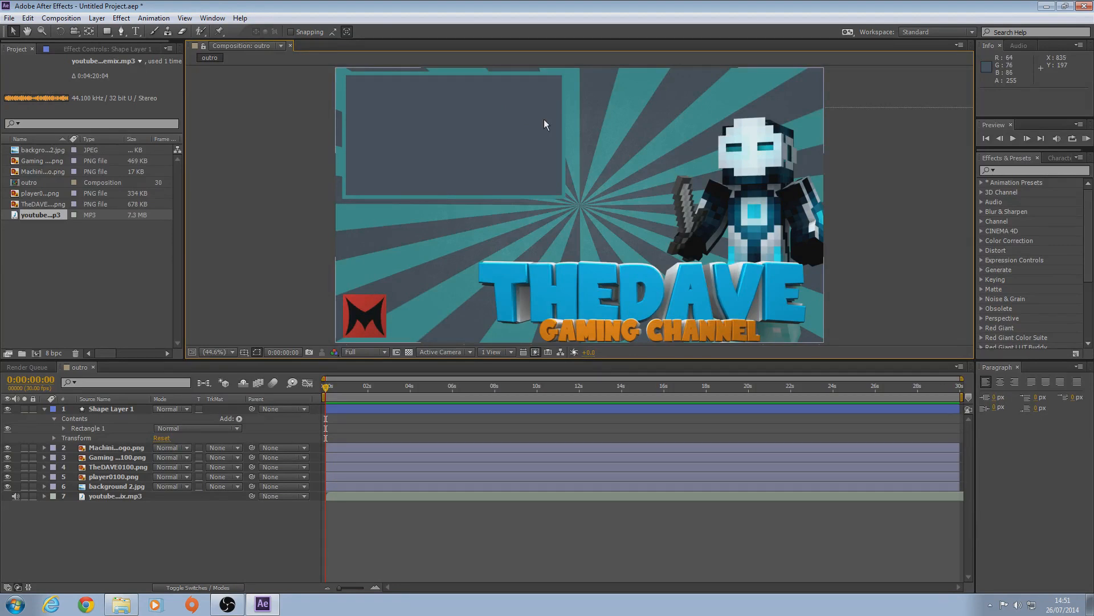
# Create a second rectangle shape with a 0 px stroke, shrink it to a thin bar and place it outside the frame's upper-left edge
pyautogui.click(106, 31)
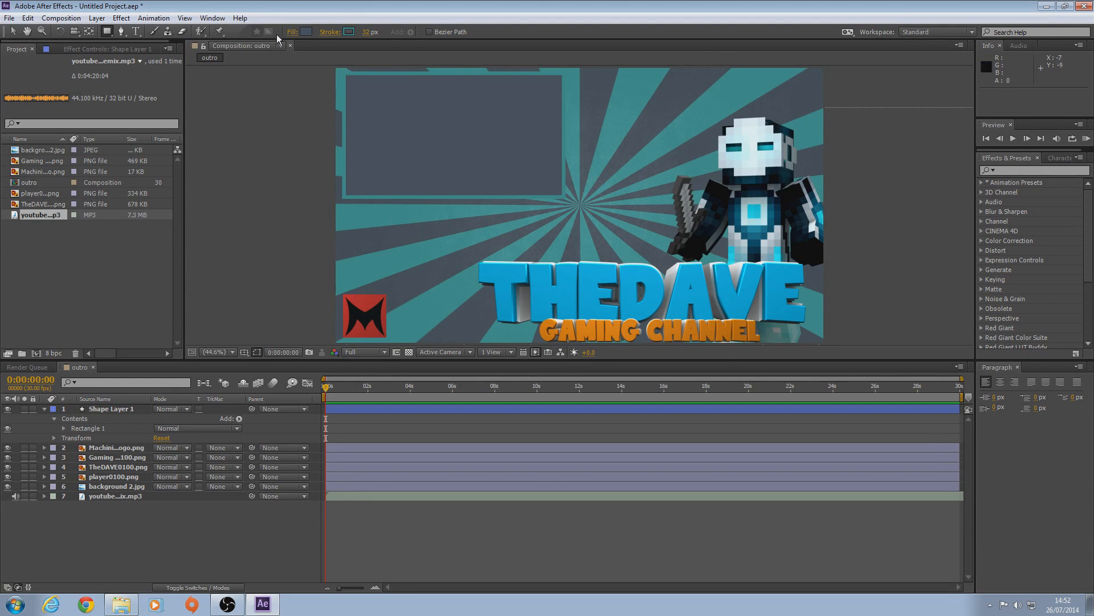
pyautogui.click(107, 33)
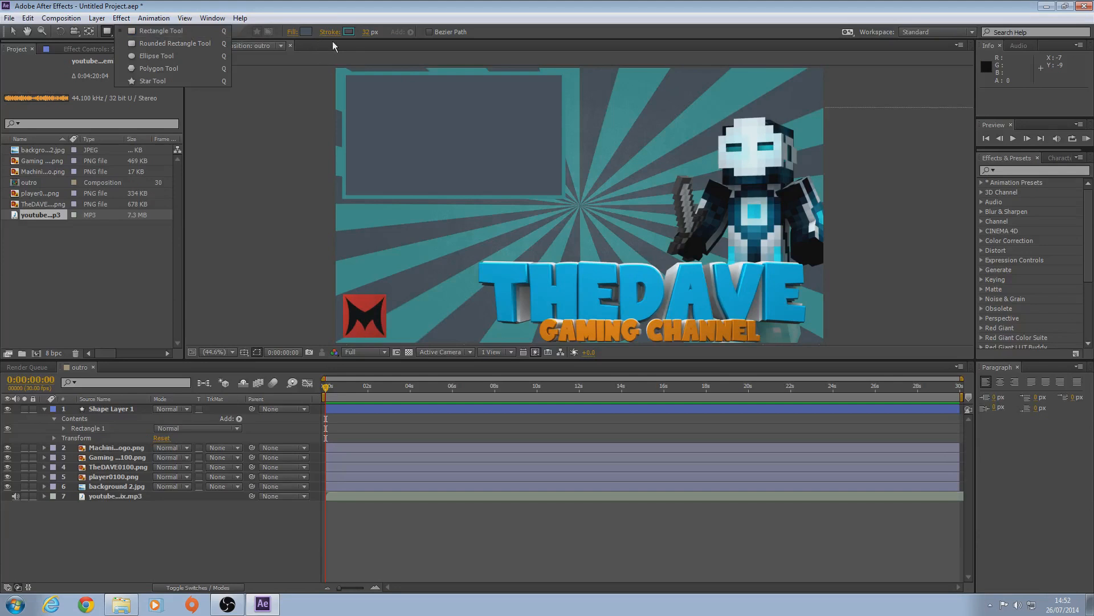
pyautogui.click(367, 36)
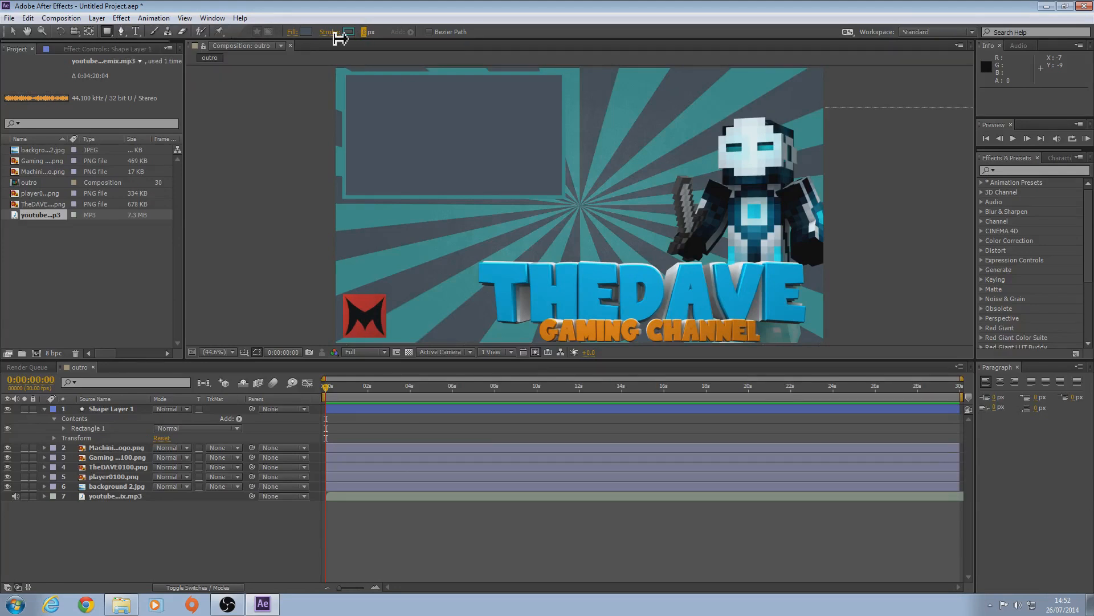
pyautogui.click(306, 31)
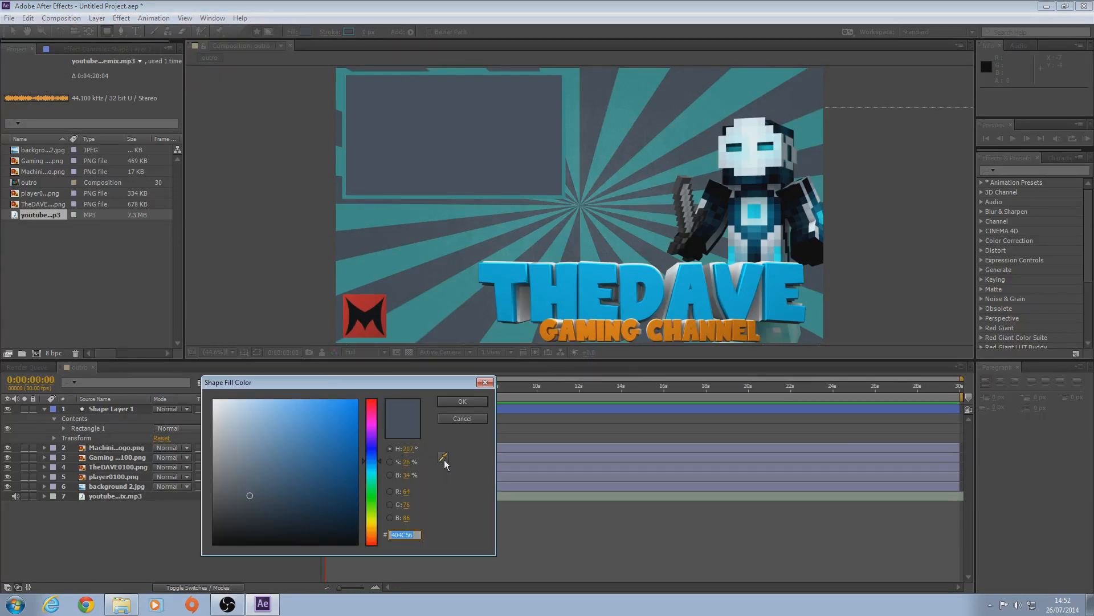
pyautogui.click(482, 418)
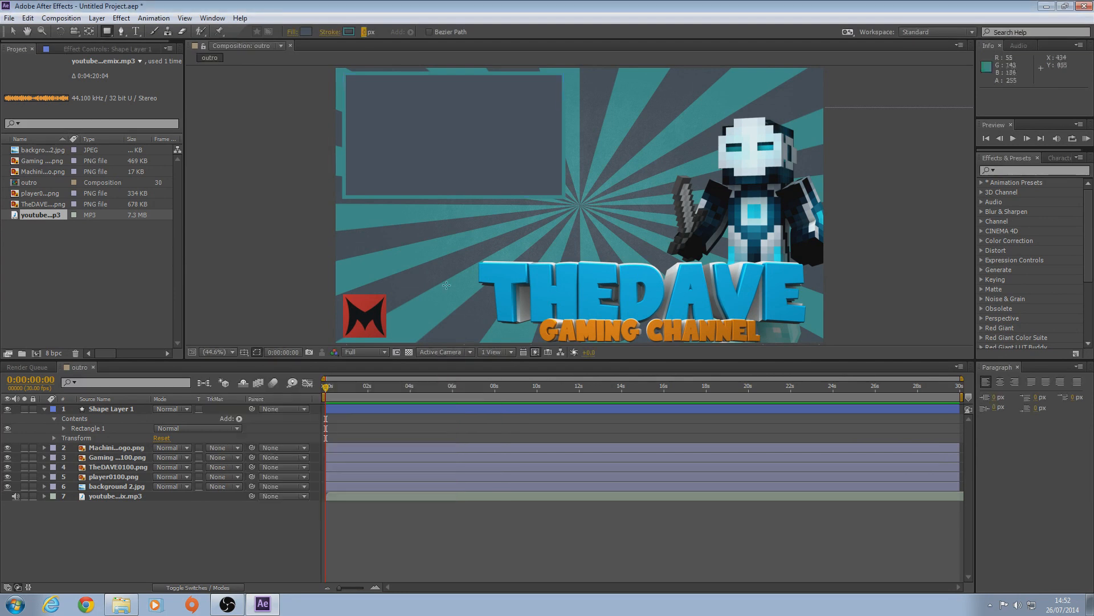
pyautogui.doubleClick(108, 32)
pyautogui.click(336, 66)
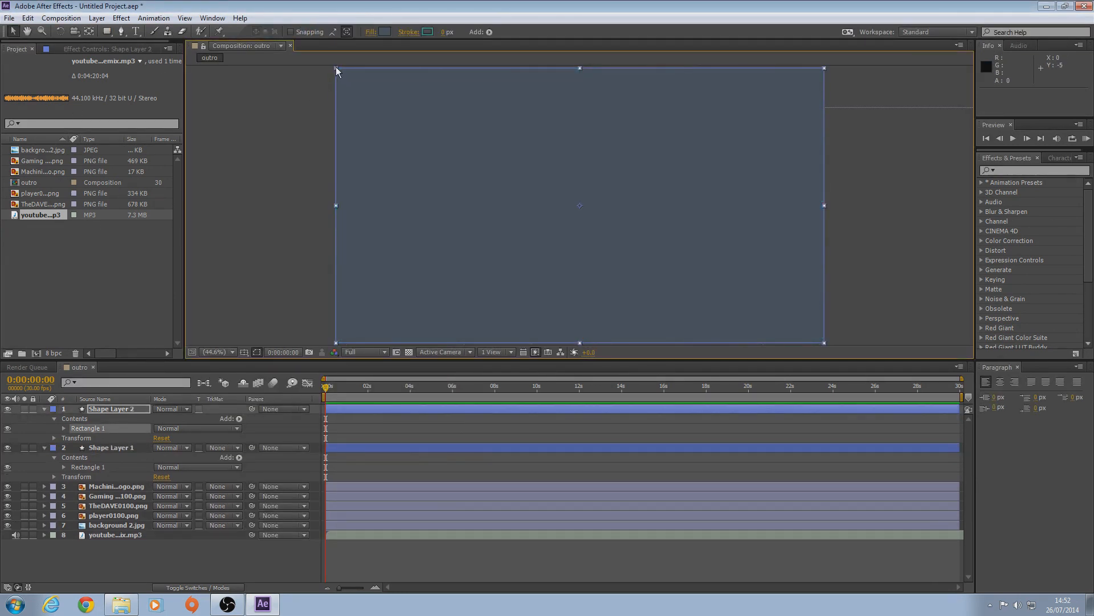
pyautogui.moveTo(336, 67); pyautogui.dragTo(96, 94)
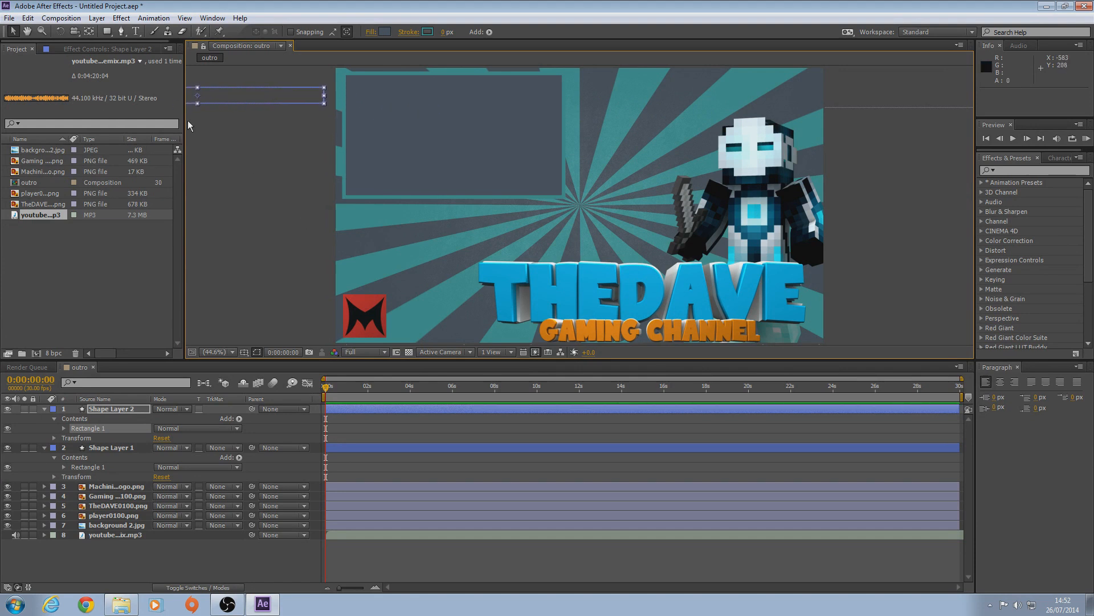
# Collapse both shape layers, duplicate the thin bar's layer and place the copy a short distance below the original
pyautogui.click(44, 447)
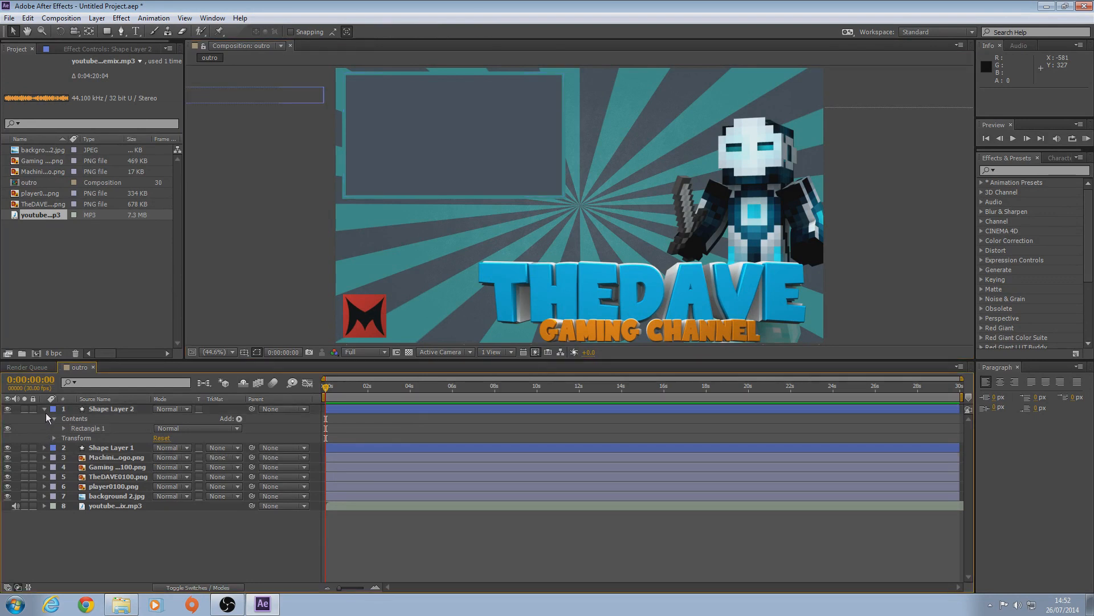
pyautogui.click(44, 409)
pyautogui.click(73, 410)
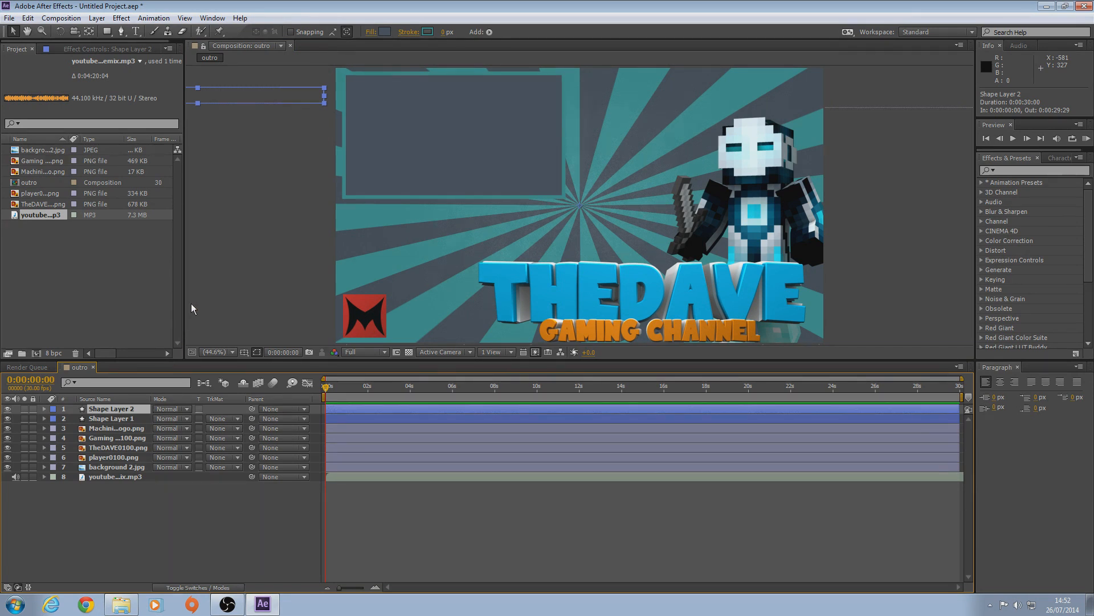
pyautogui.hotkey('ctrl', 'v')
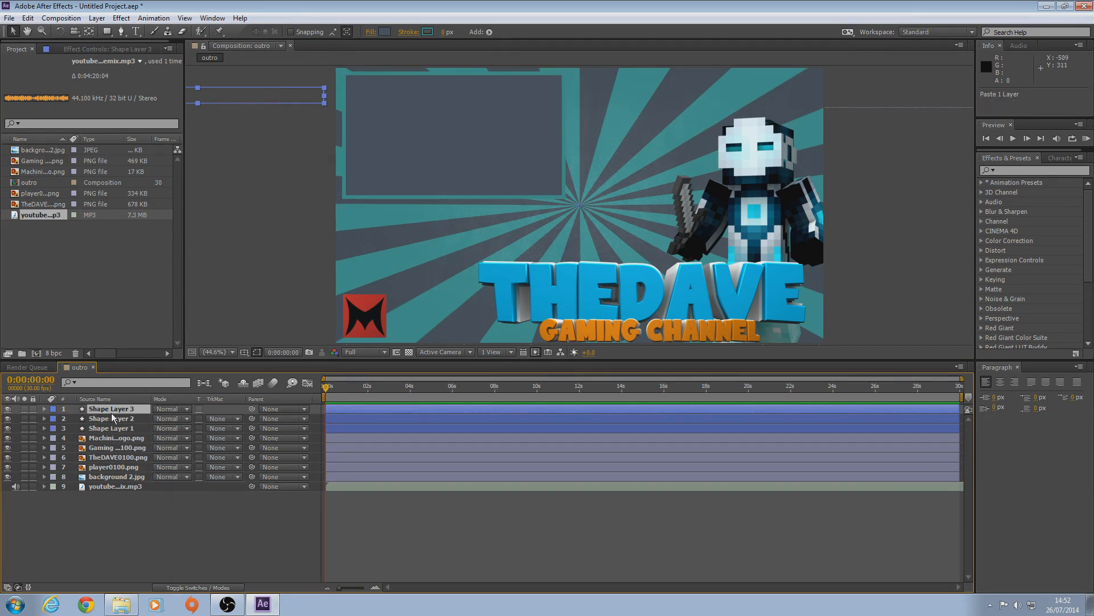
pyautogui.moveTo(256, 95); pyautogui.dragTo(253, 155)
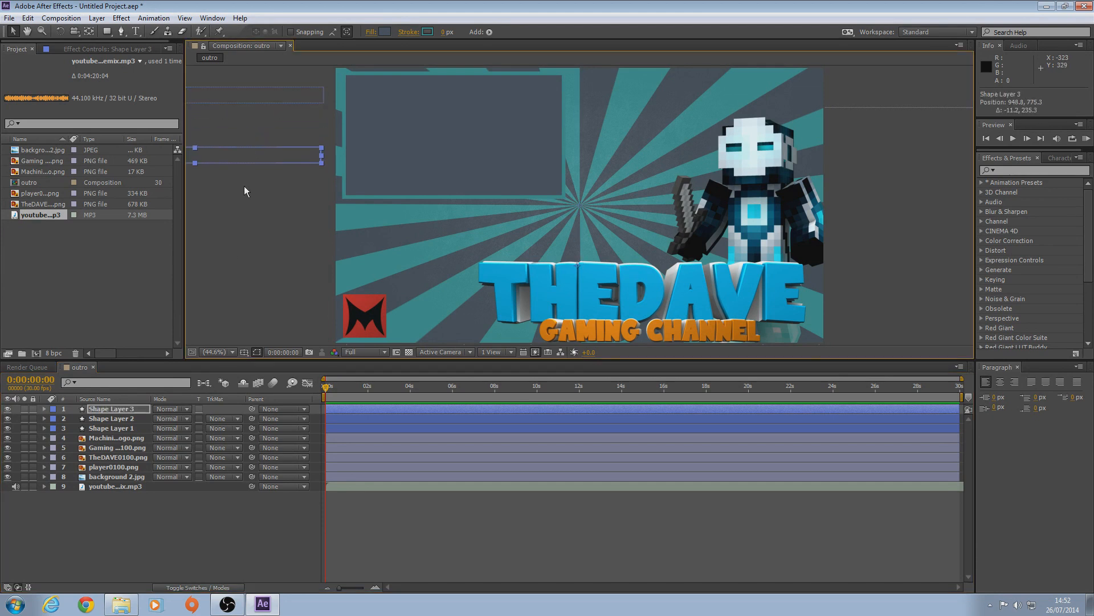
# Rename the video box's shape layer to "previous vid"
pyautogui.click(128, 428)
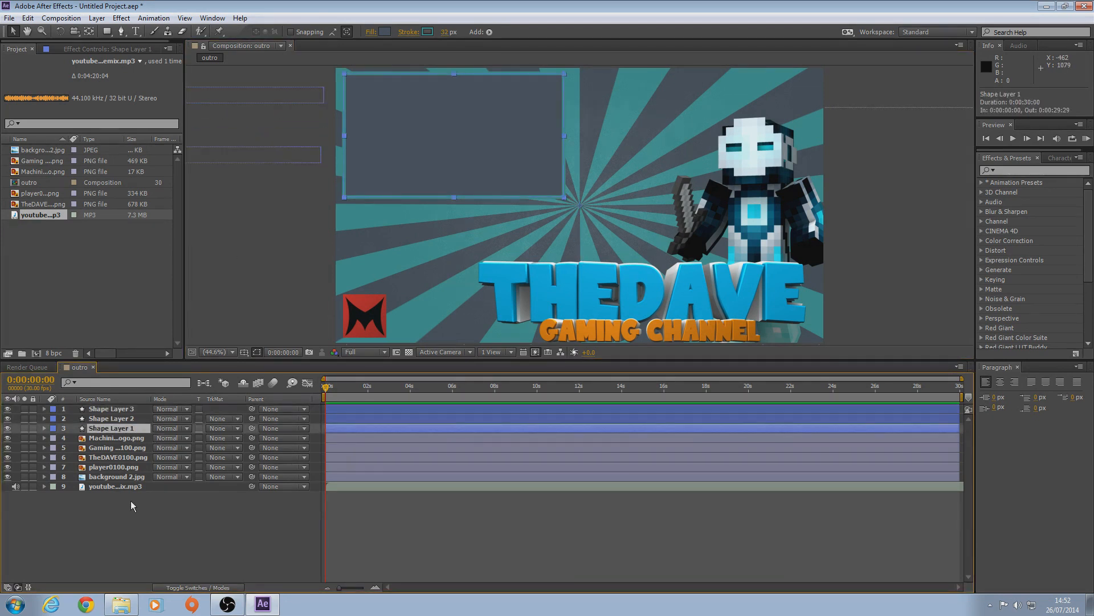
pyautogui.press('Return')
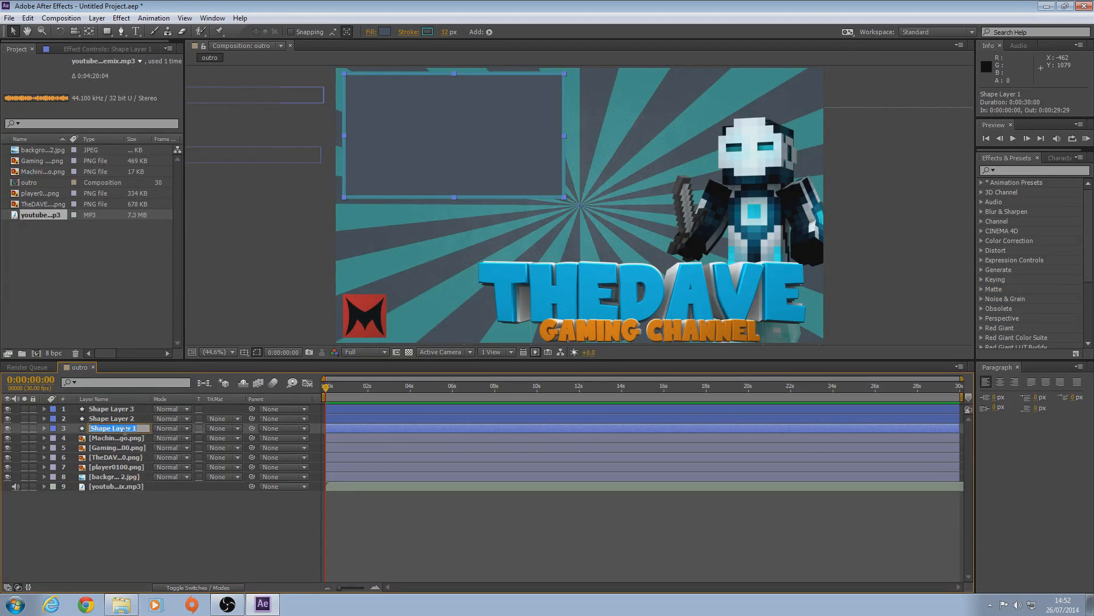
pyautogui.press('BackSpace')
pyautogui.write('previous vid')
pyautogui.click(152, 524)
# Rename the upper bar's layer to "line 1" and the lower bar's layer to "line 2"
pyautogui.click(111, 418)
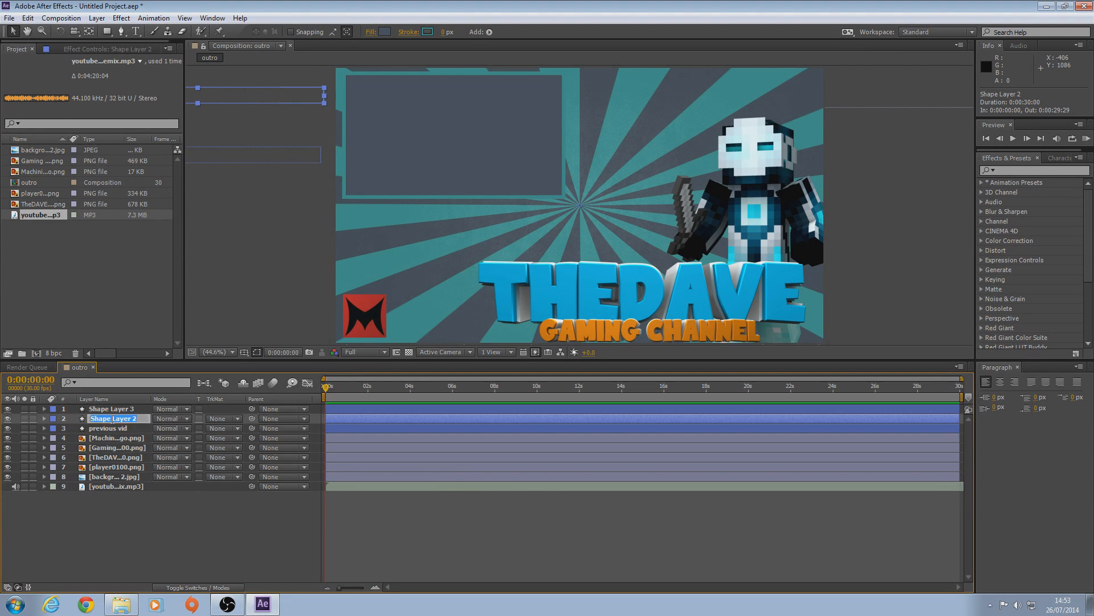
pyautogui.press('Return')
pyautogui.write('line 1')
pyautogui.click(125, 408)
pyautogui.write('line 2')
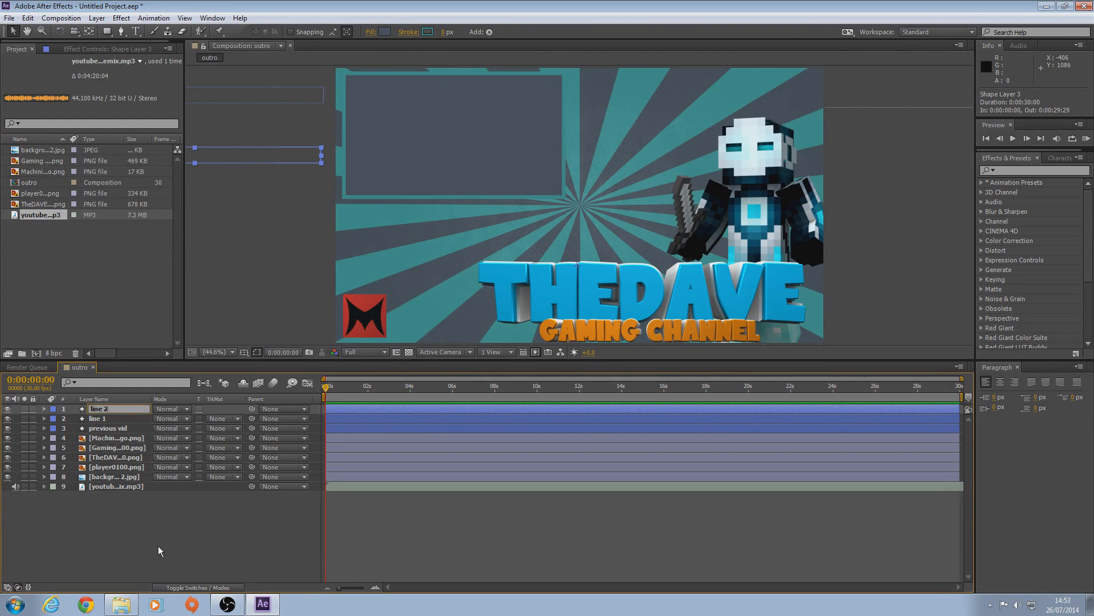
pyautogui.click(200, 521)
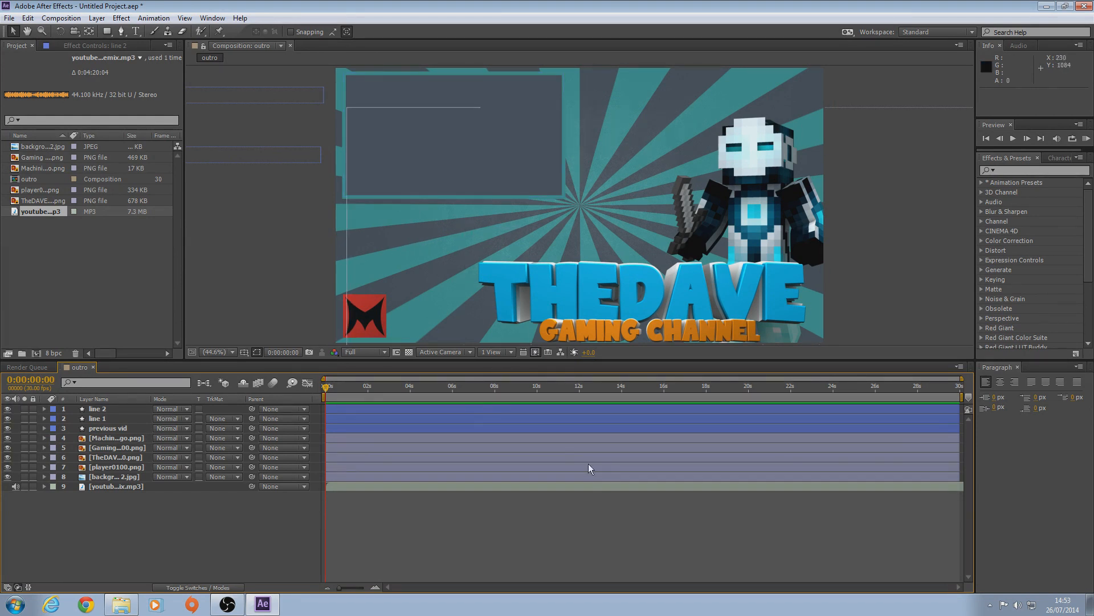
# Apply a Drop Shadow effect to the previous vid layer with 100% opacity, 0 distance and 72 softness
pyautogui.moveTo(327, 388); pyautogui.dragTo(244, 358)
pyautogui.click(1015, 170)
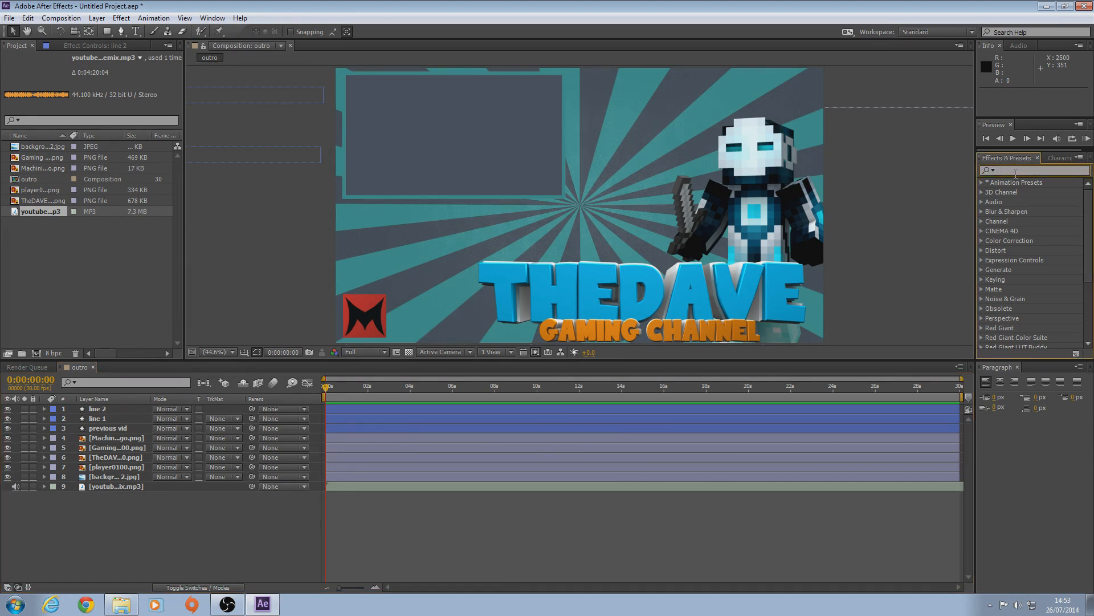
pyautogui.write('drops')
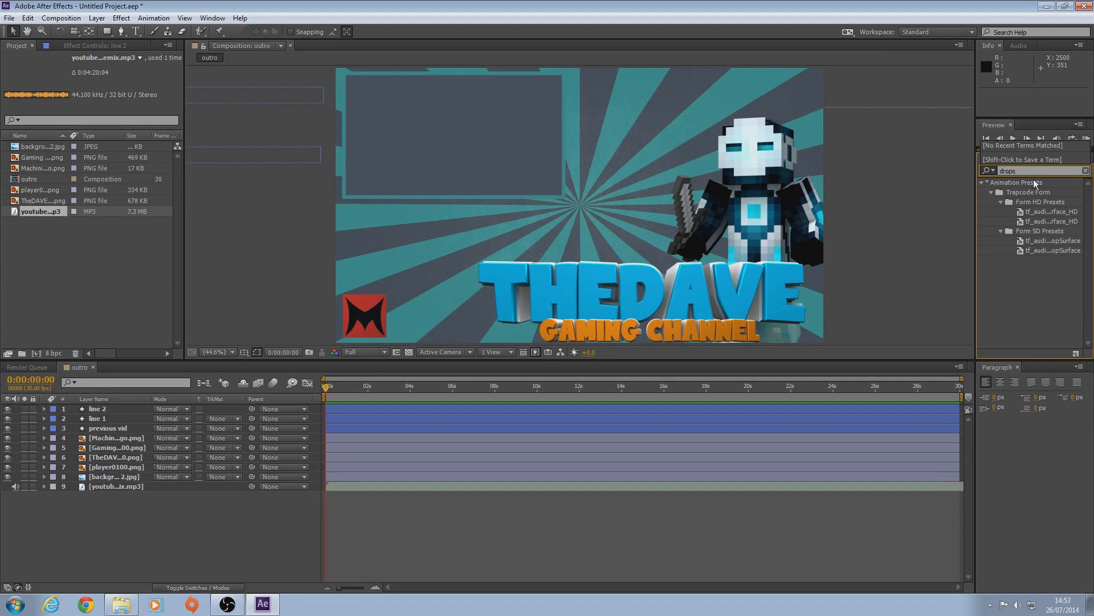
pyautogui.press('BackSpace')
pyautogui.write('s')
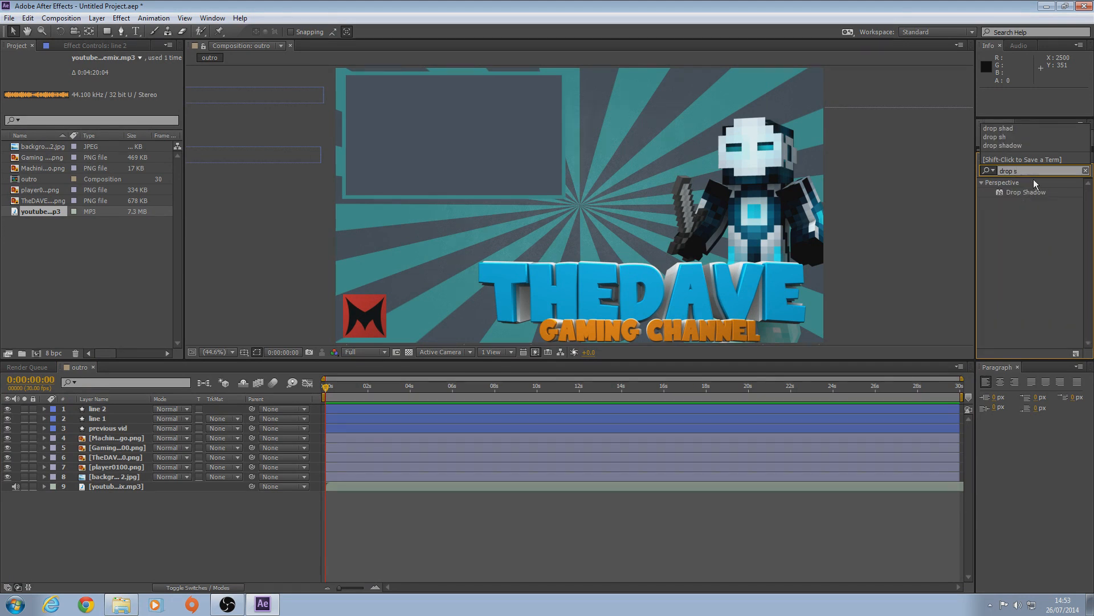
pyautogui.click(1026, 192)
pyautogui.moveTo(340, 395); pyautogui.dragTo(138, 427)
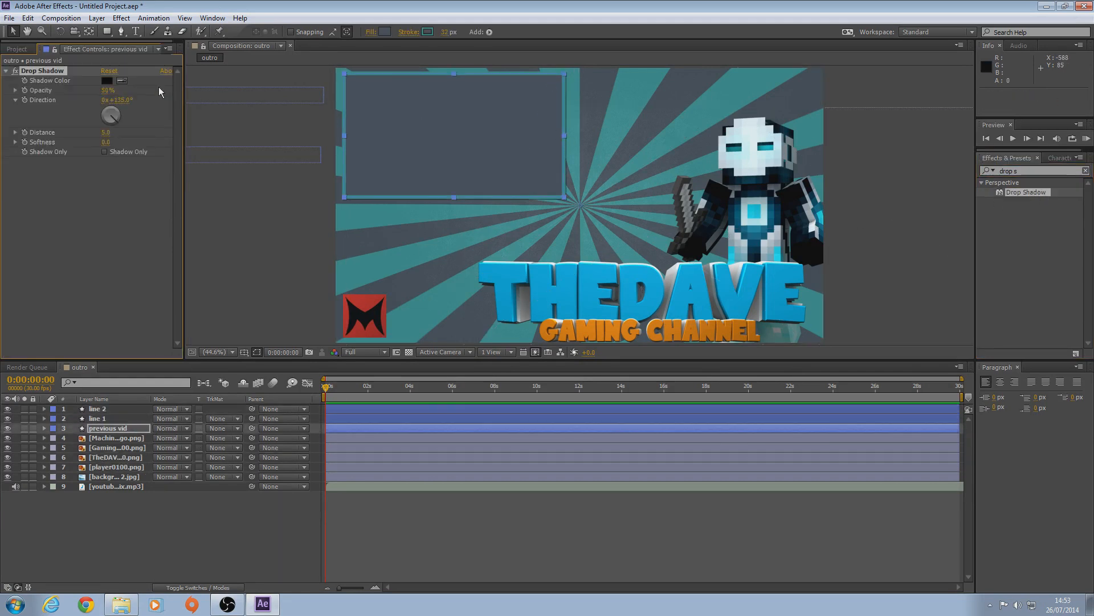
pyautogui.moveTo(108, 90); pyautogui.dragTo(329, 110)
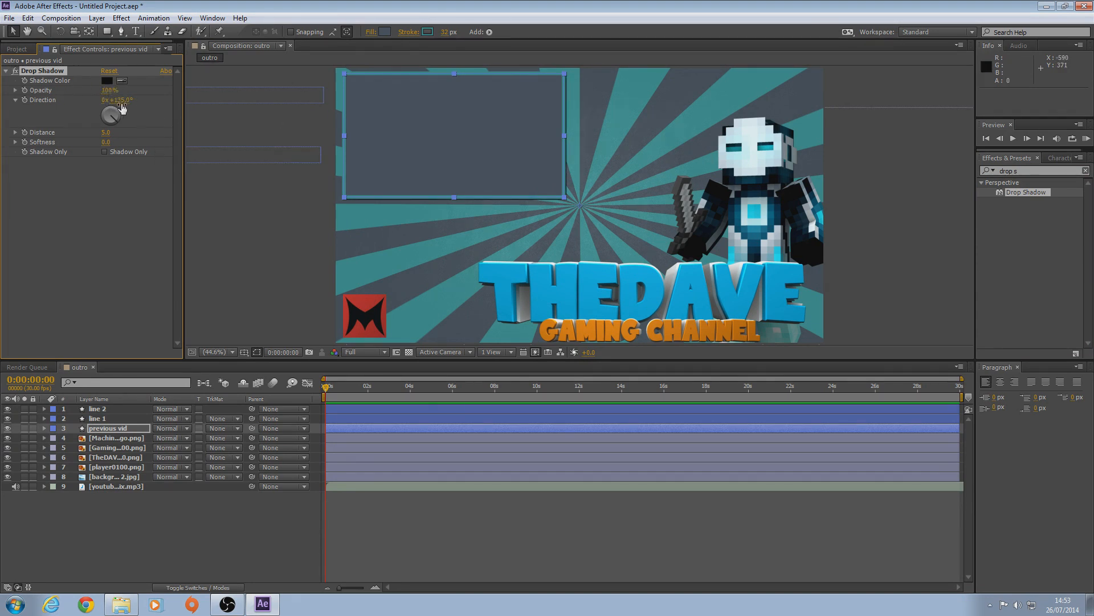
pyautogui.moveTo(103, 135); pyautogui.dragTo(143, 141)
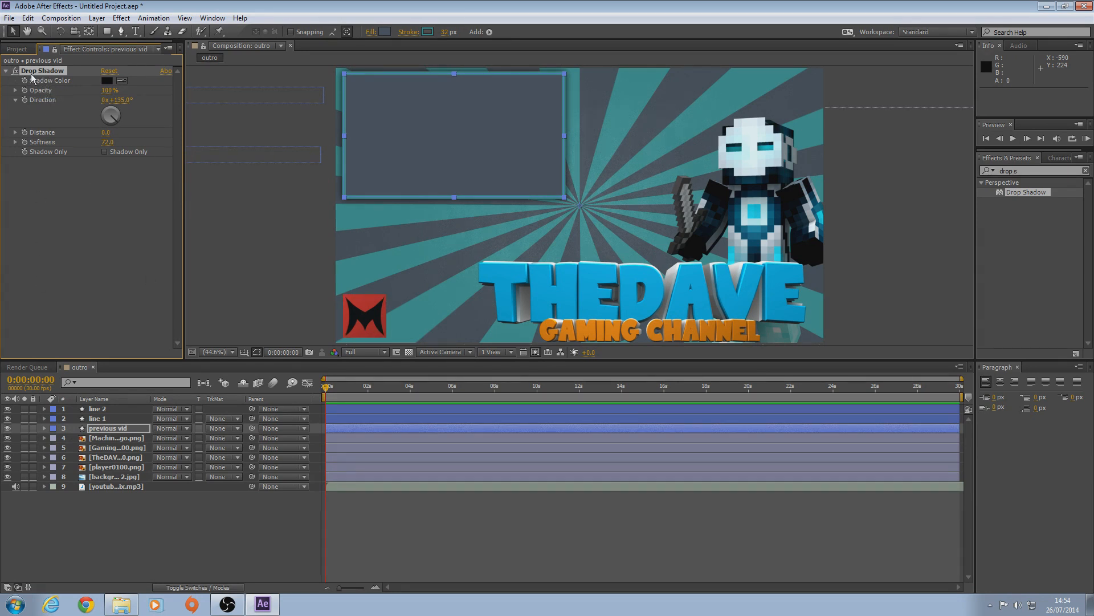
# Copy the Drop Shadow to the line 2 and line 1 layers, try line 1 over the video box and undo that move
pyautogui.click(102, 410)
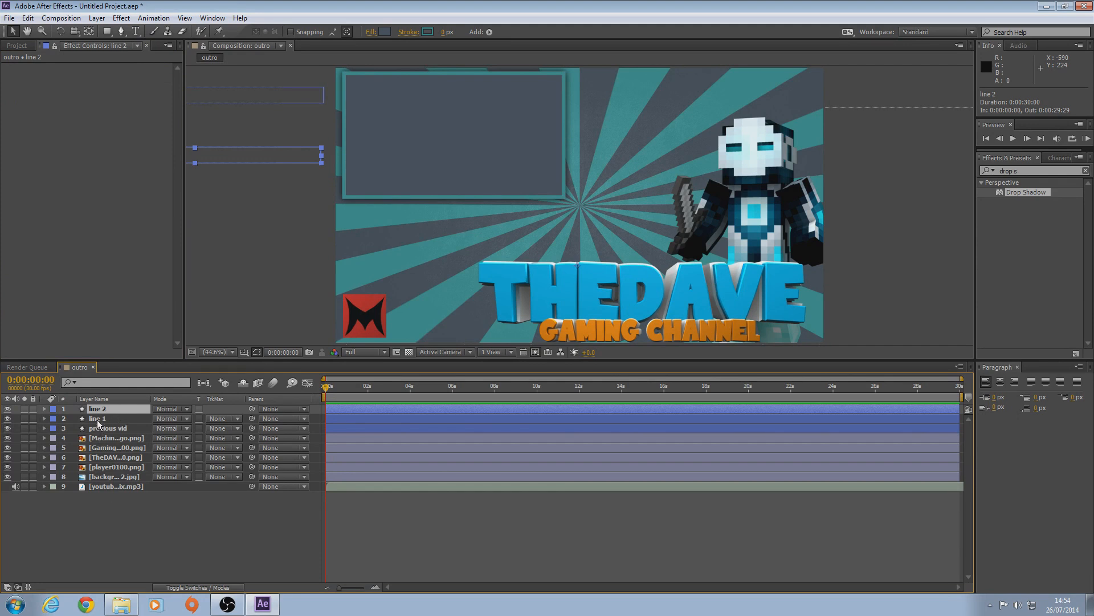
pyautogui.click(98, 420)
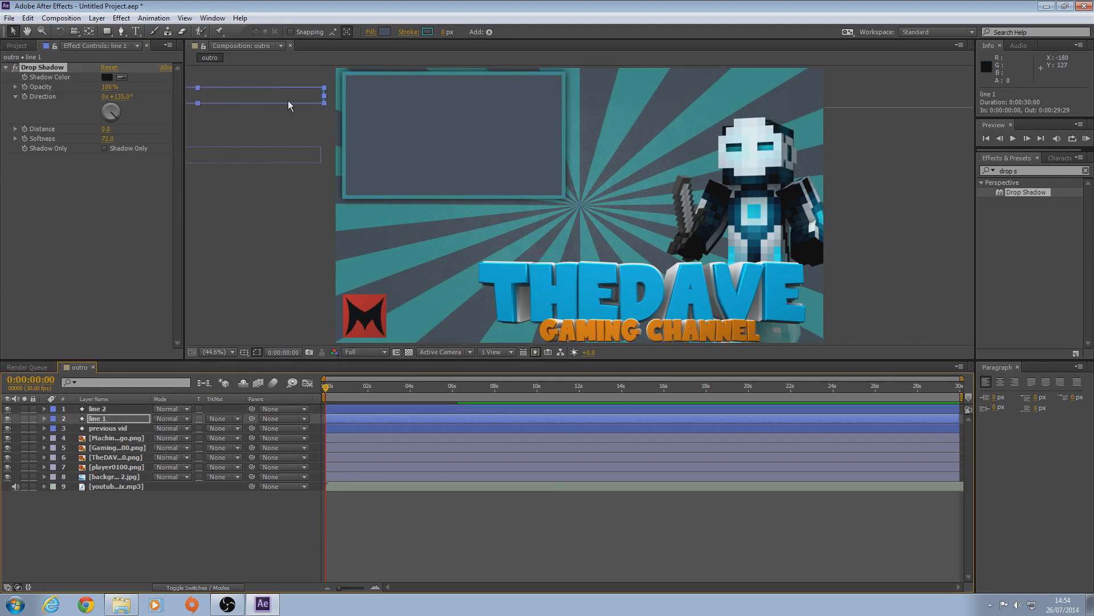
pyautogui.moveTo(216, 97); pyautogui.dragTo(595, 141)
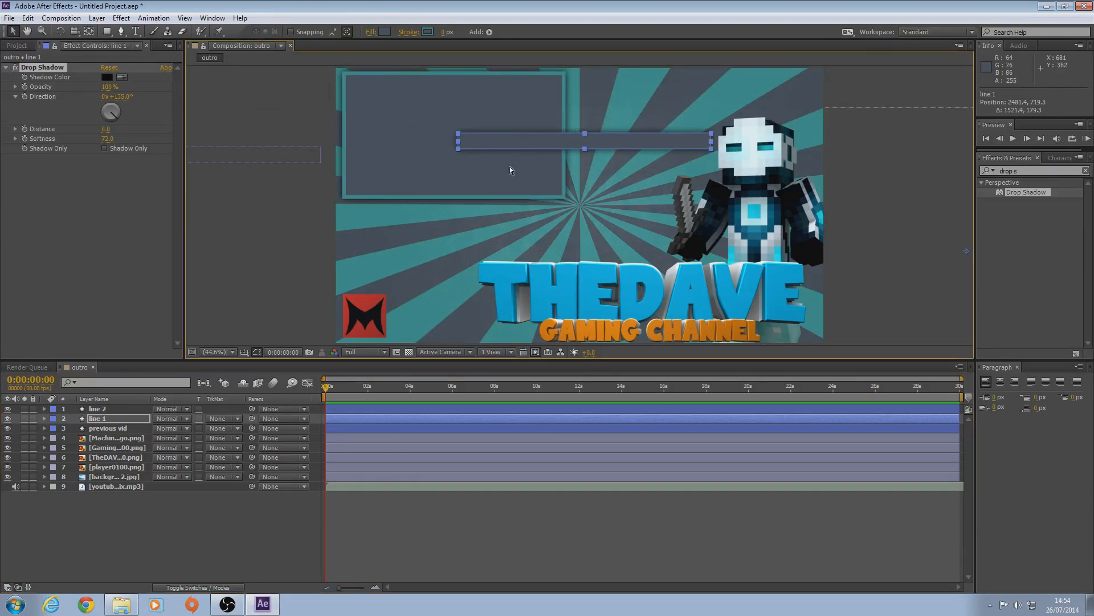
pyautogui.hotkey('ctrl', 'z')
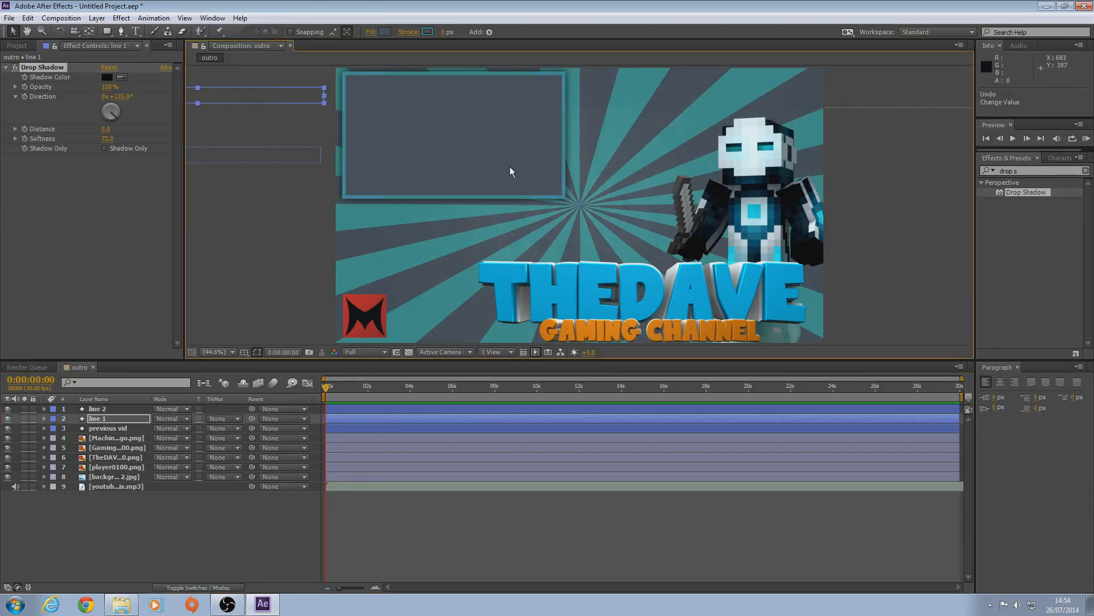
# Copy the same Drop Shadow onto the Machinima logo, Gaming channel, TheDAVE and player image layers
pyautogui.click(108, 438)
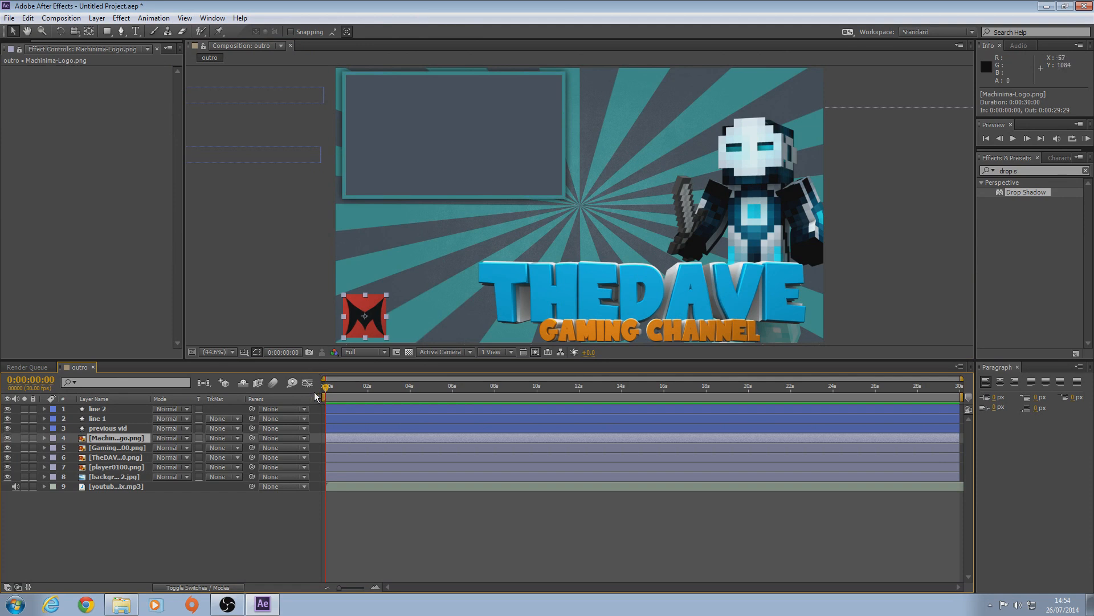
pyautogui.hotkey('ctrl', 'v')
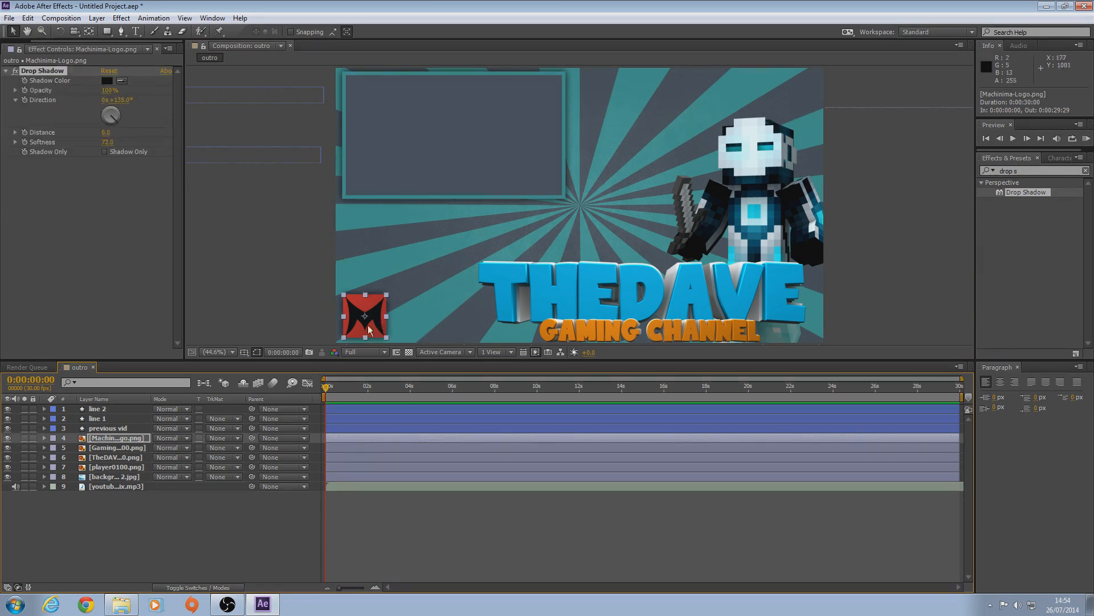
pyautogui.click(119, 448)
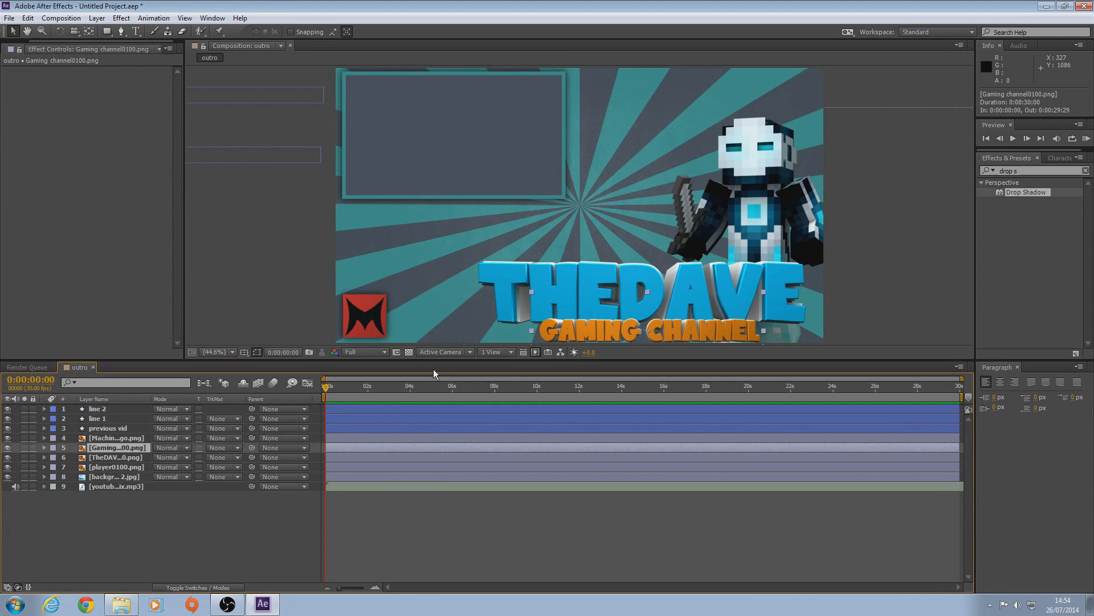
pyautogui.click(125, 457)
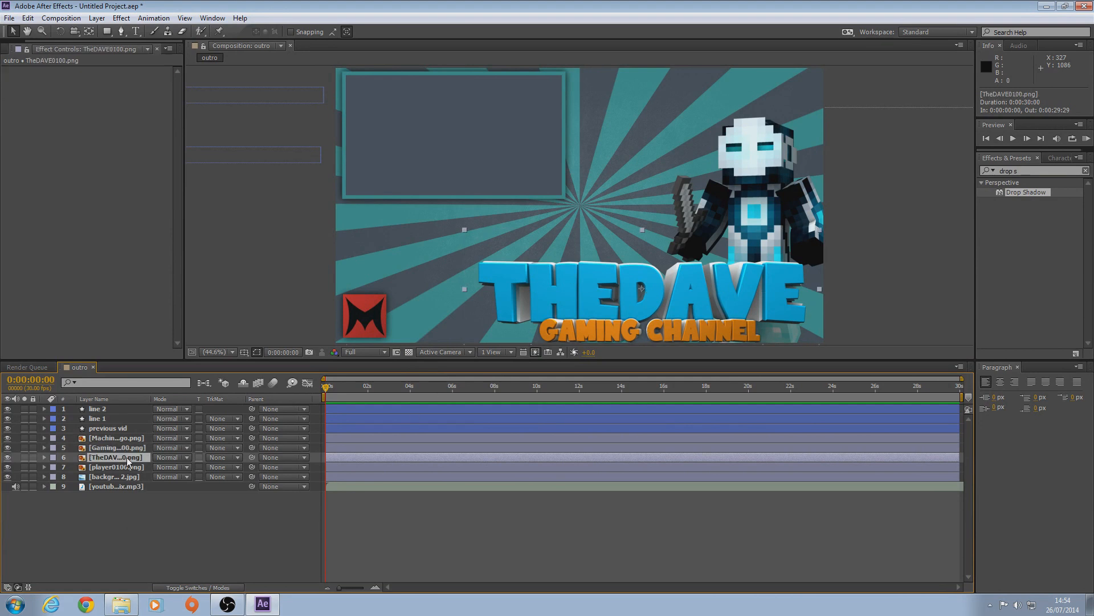
pyautogui.hotkey('ctrl', 'v')
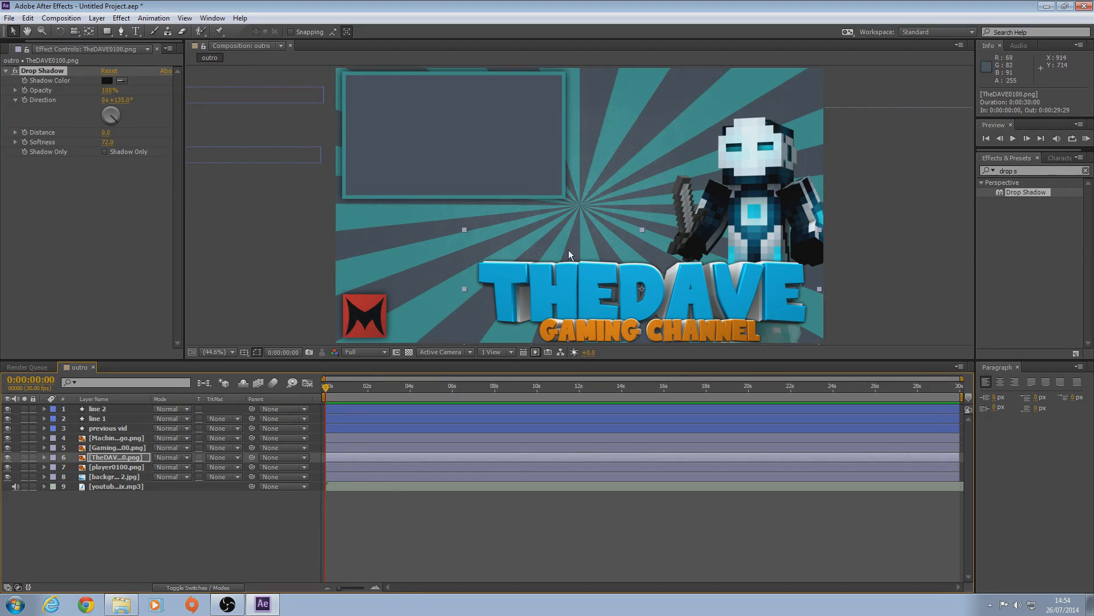
pyautogui.click(138, 467)
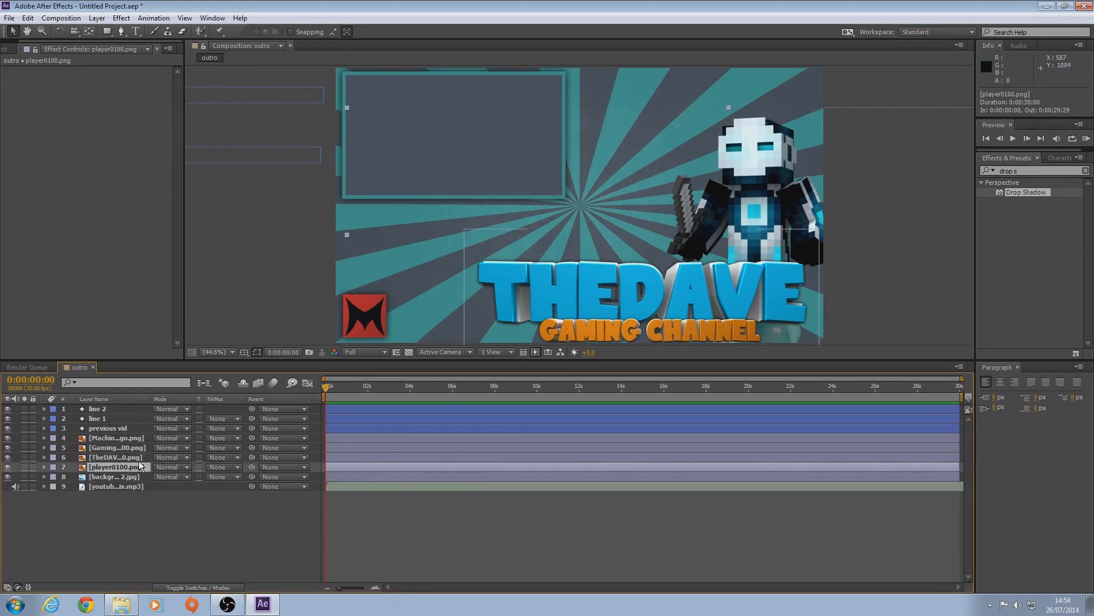
pyautogui.hotkey('ctrl', 'v')
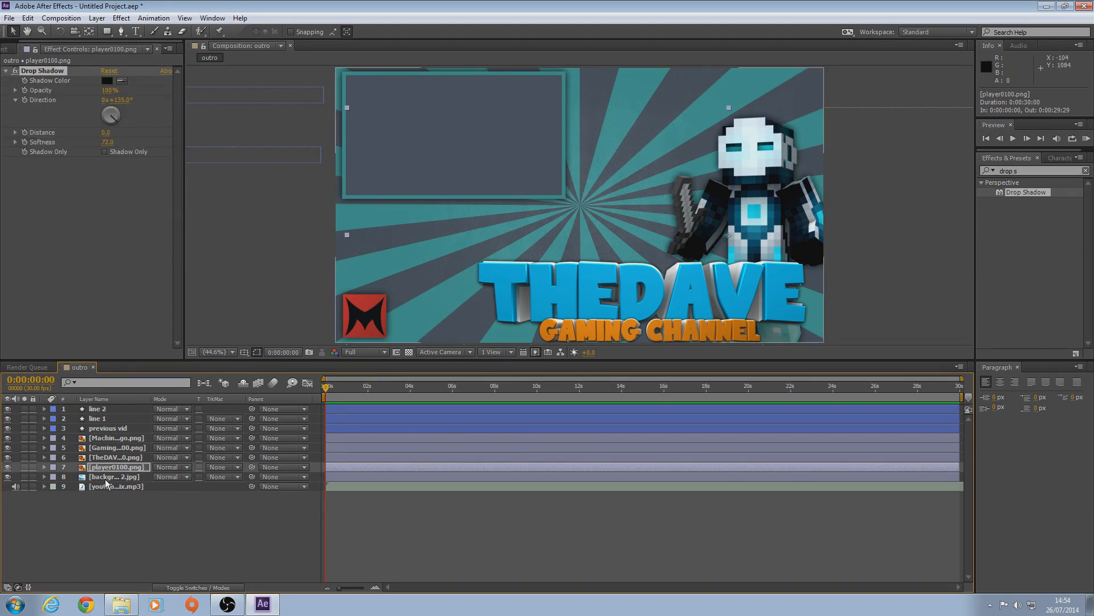
pyautogui.click(251, 269)
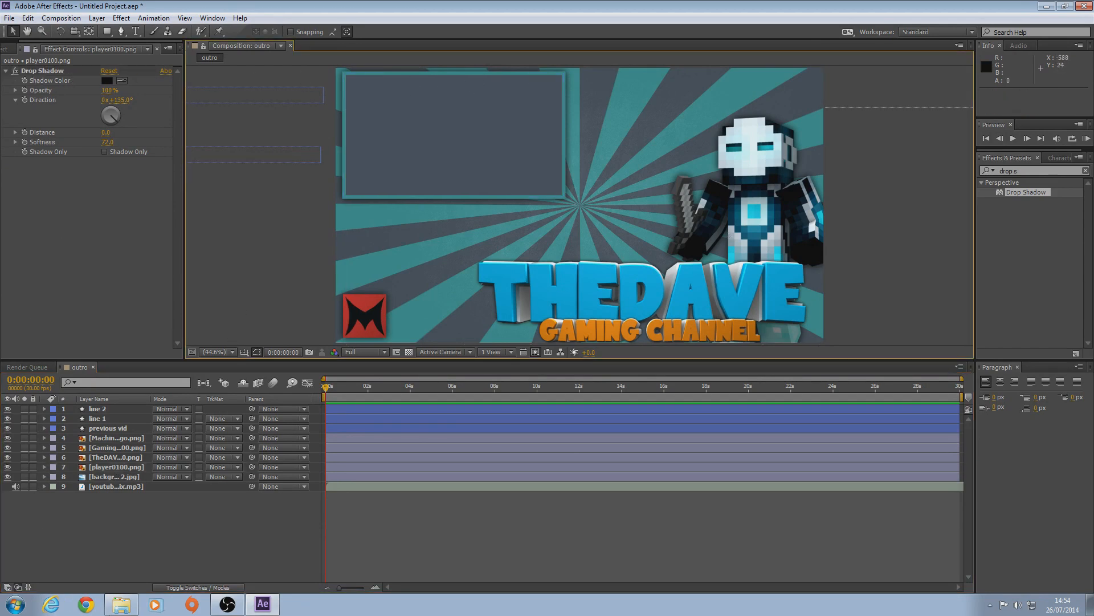
# Import DirtyGlass.jpg from the GFX folder and add it to the outro composition as the topmost layer
pyautogui.click(121, 604)
pyautogui.press('BackSpace')
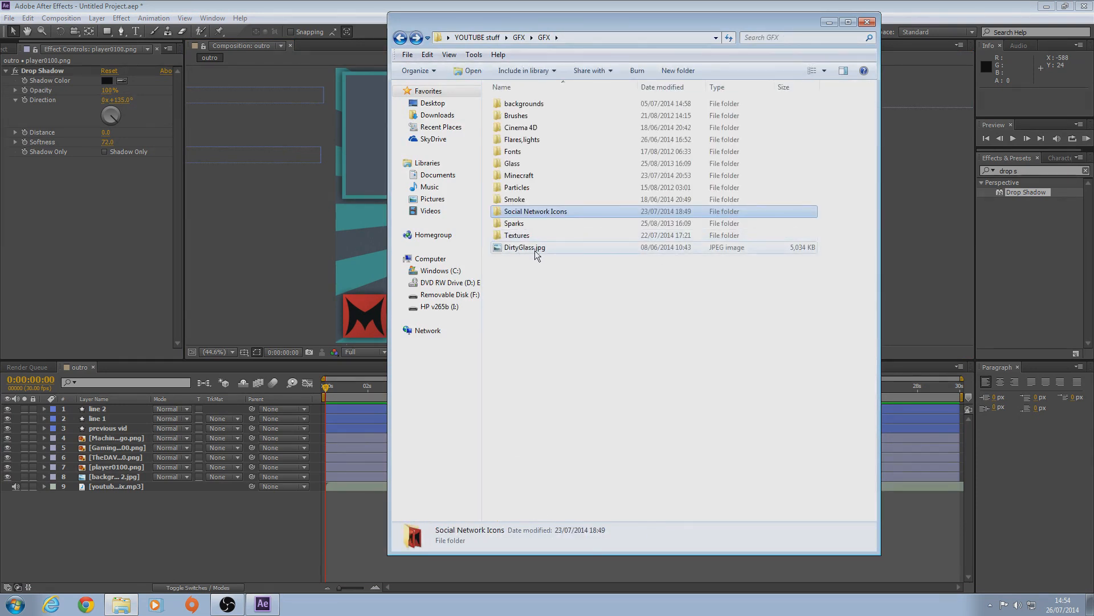
pyautogui.click(5, 50)
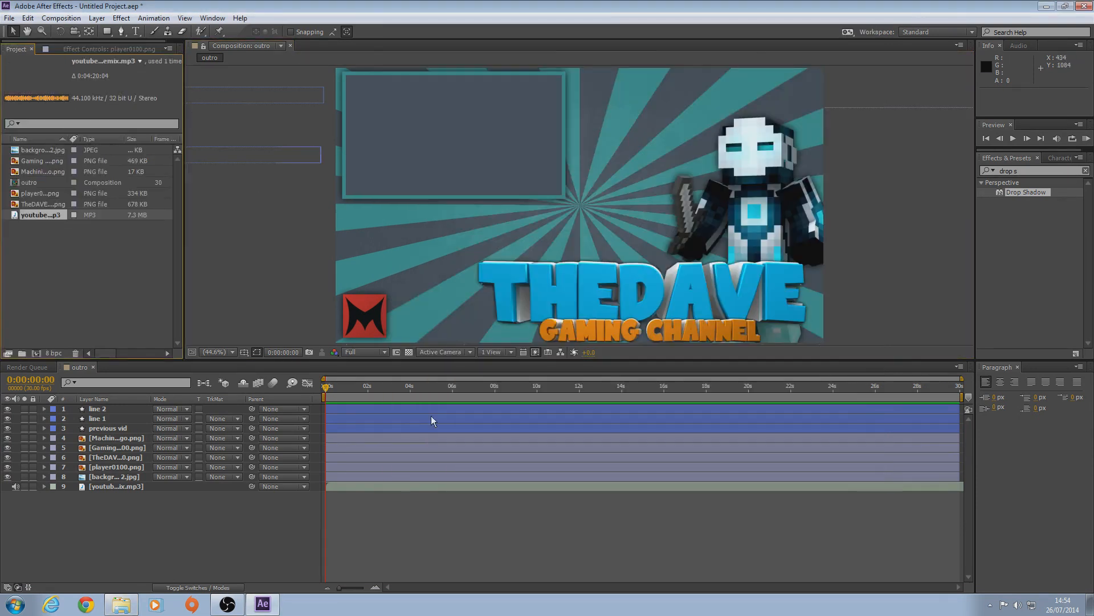
pyautogui.click(121, 604)
pyautogui.moveTo(520, 247); pyautogui.dragTo(111, 272)
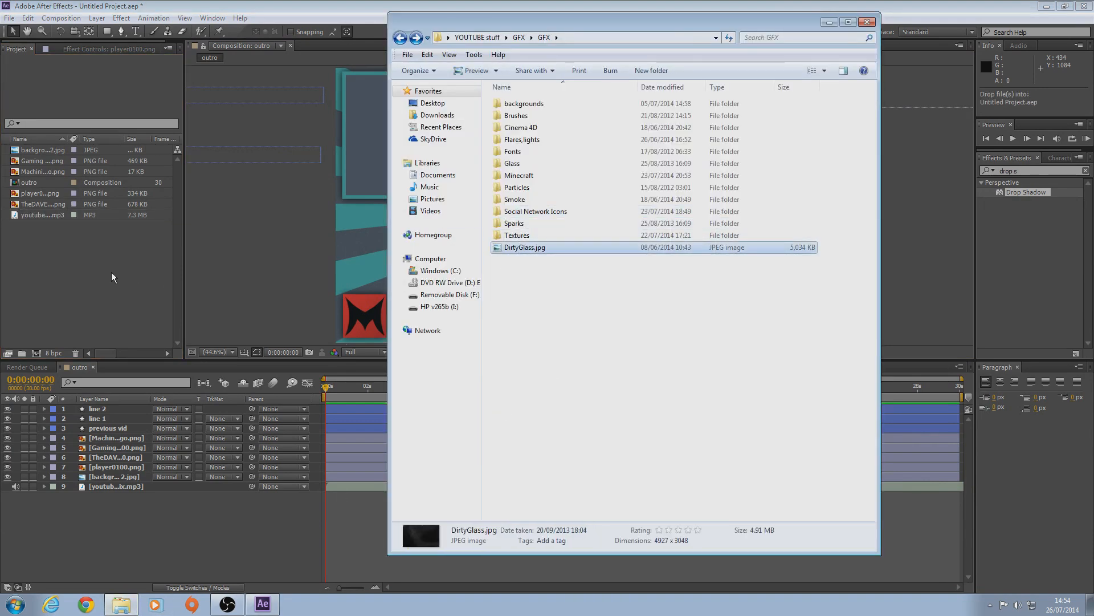
pyautogui.moveTo(262, 335); pyautogui.dragTo(250, 319)
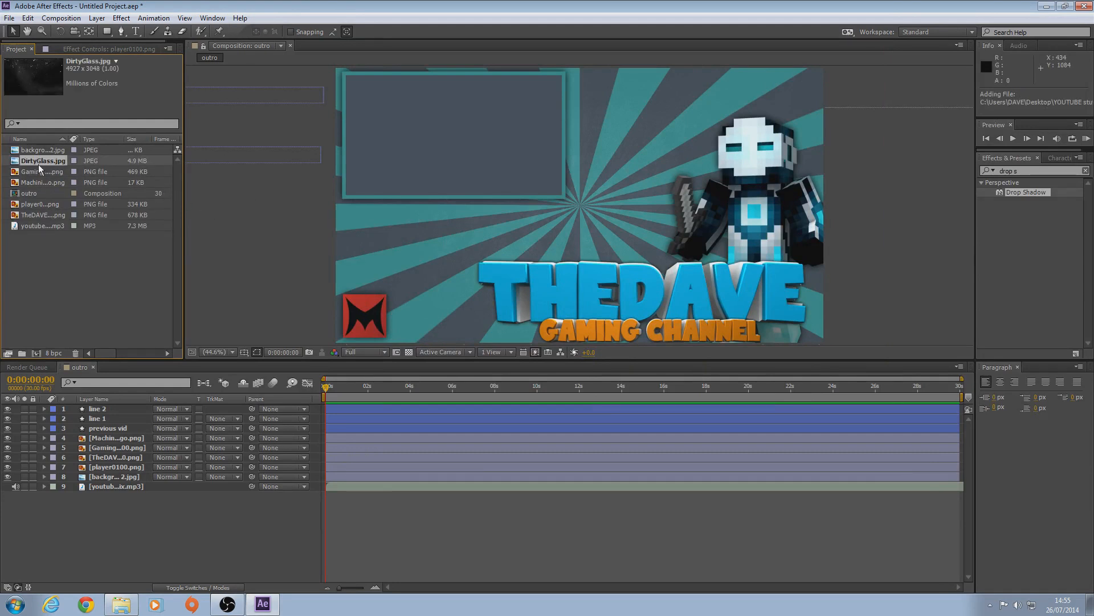
pyautogui.moveTo(39, 163); pyautogui.dragTo(115, 406)
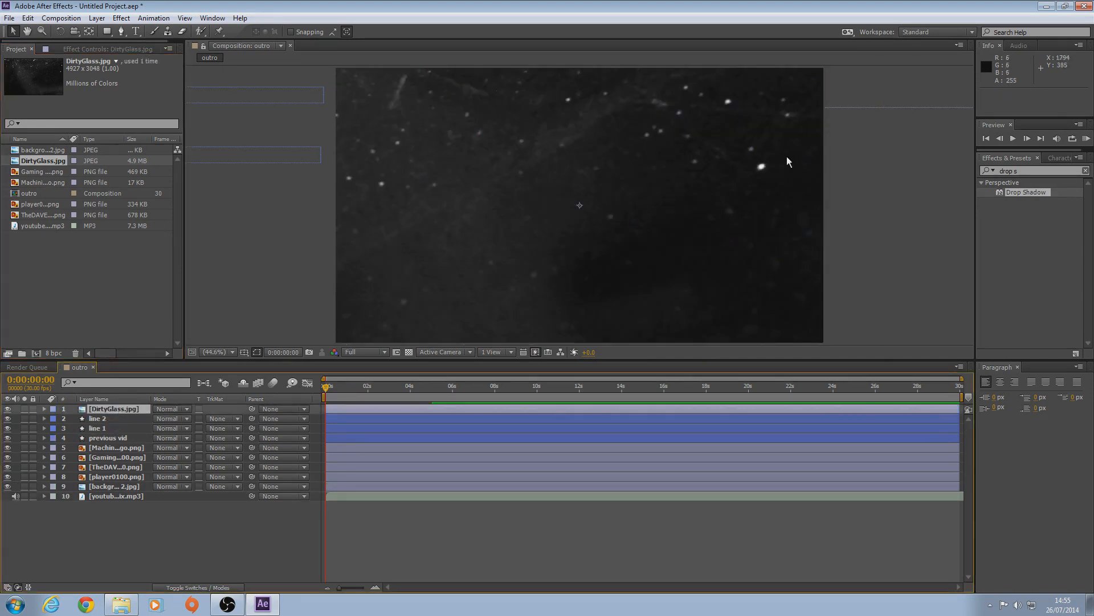
# Scale the DirtyGlass layer down to about 40% by 38% so it just covers the composition frame
pyautogui.scroll(-4, 550, 159)
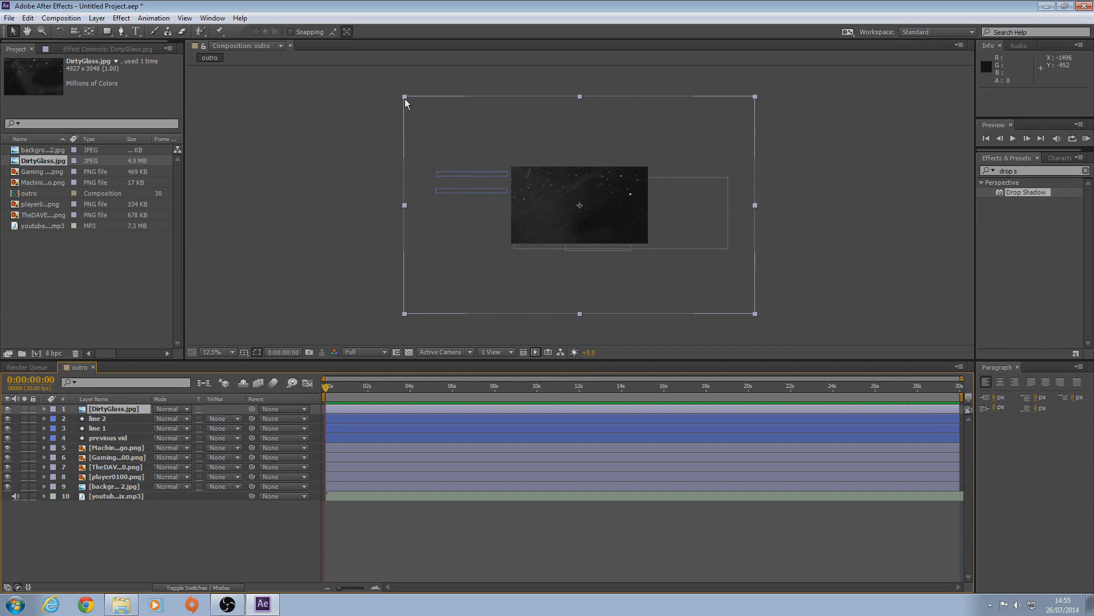
pyautogui.moveTo(405, 97); pyautogui.dragTo(511, 165)
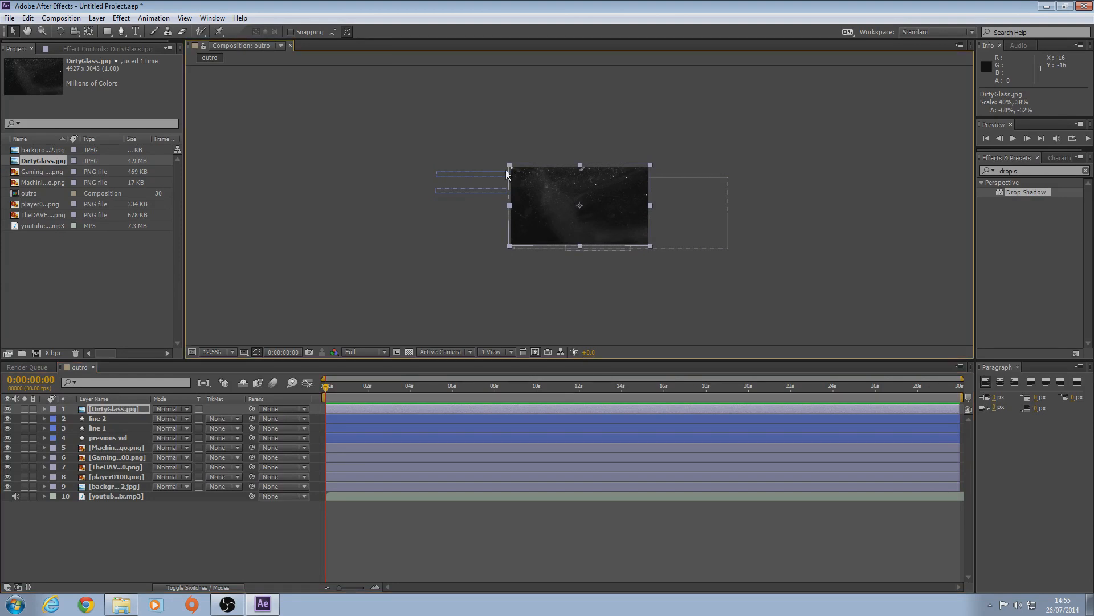
pyautogui.click(211, 352)
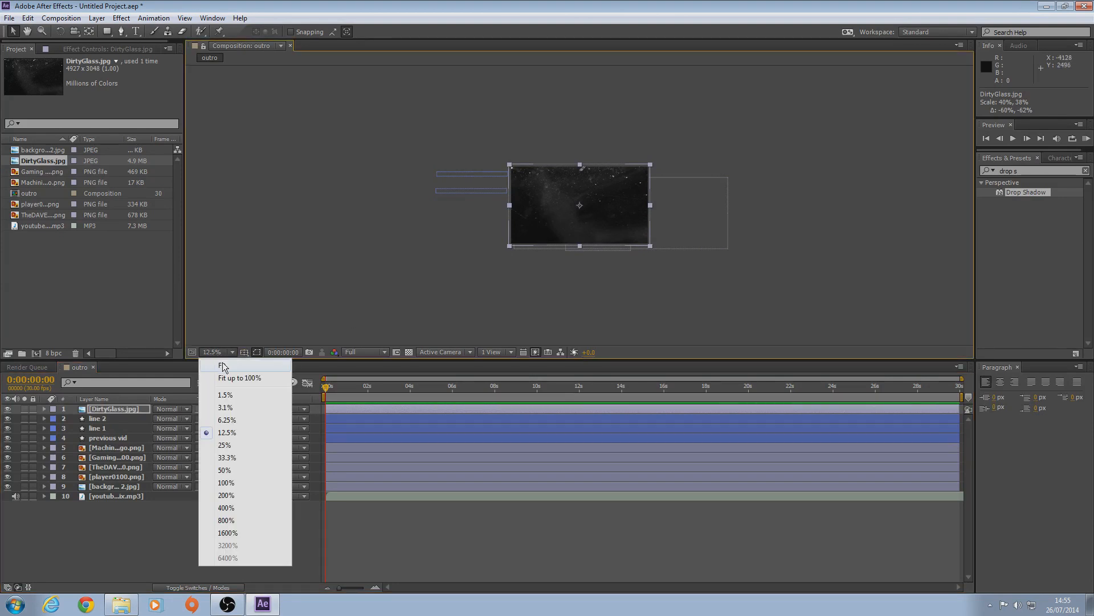
pyautogui.click(241, 374)
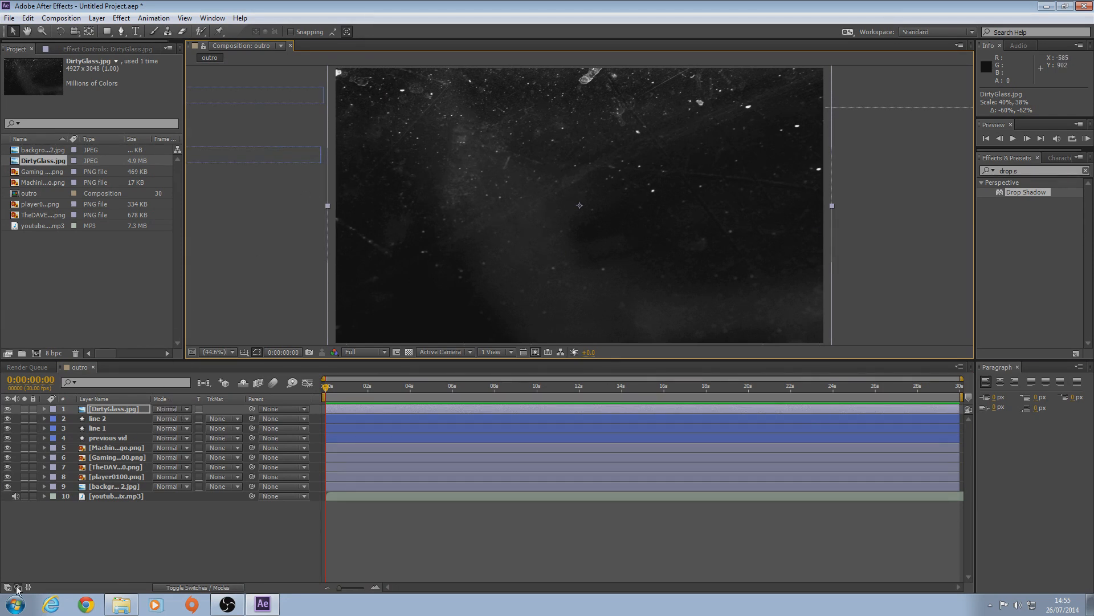
# Set the DirtyGlass layer's blending mode to Linear Dodge
pyautogui.click(192, 587)
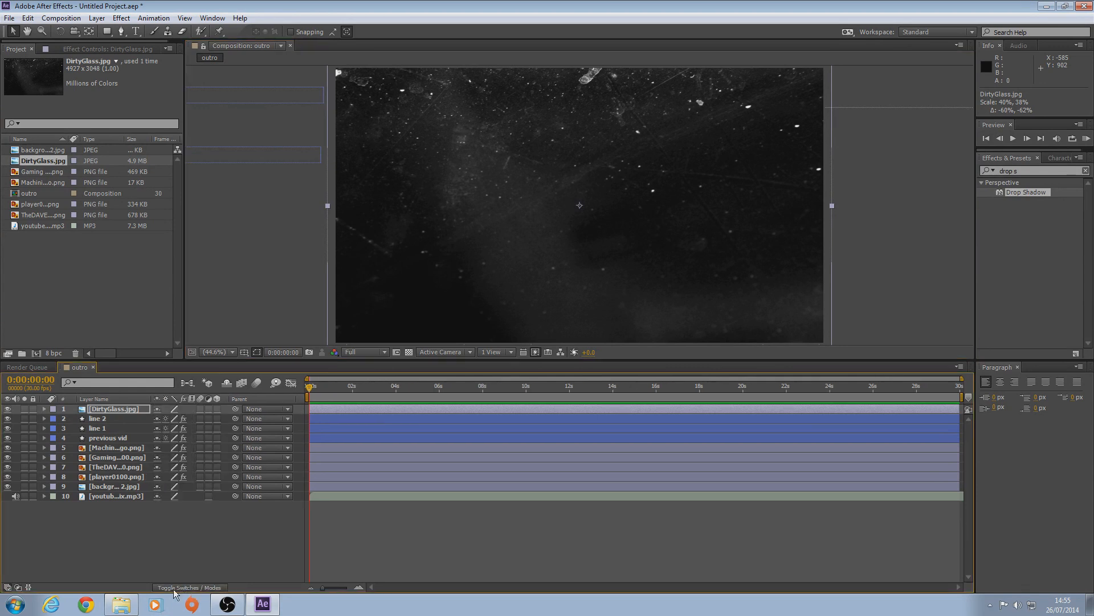
pyautogui.click(188, 588)
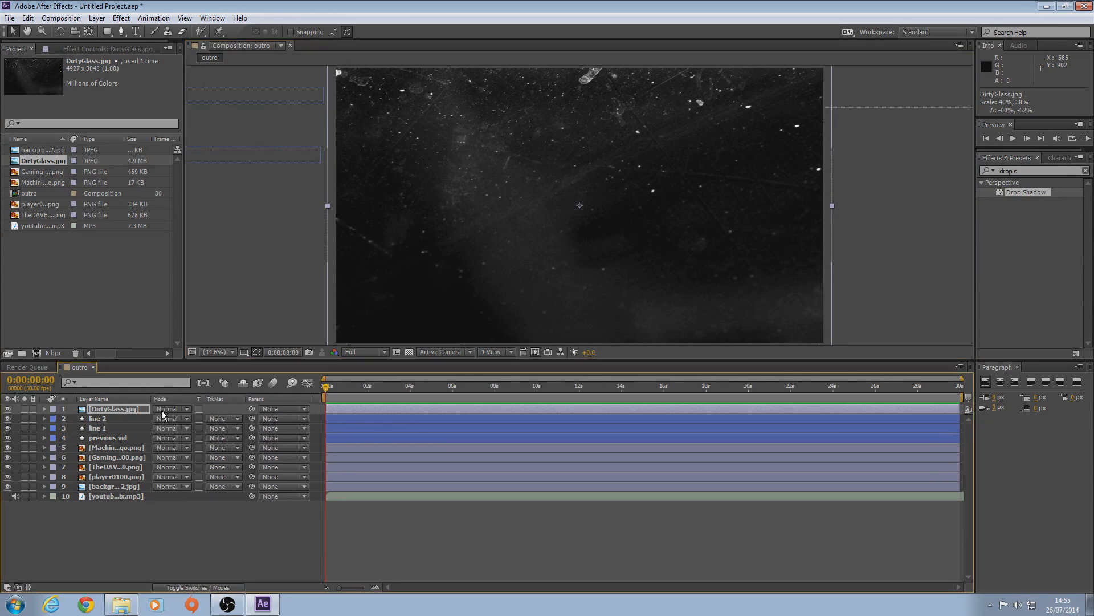
pyautogui.click(165, 410)
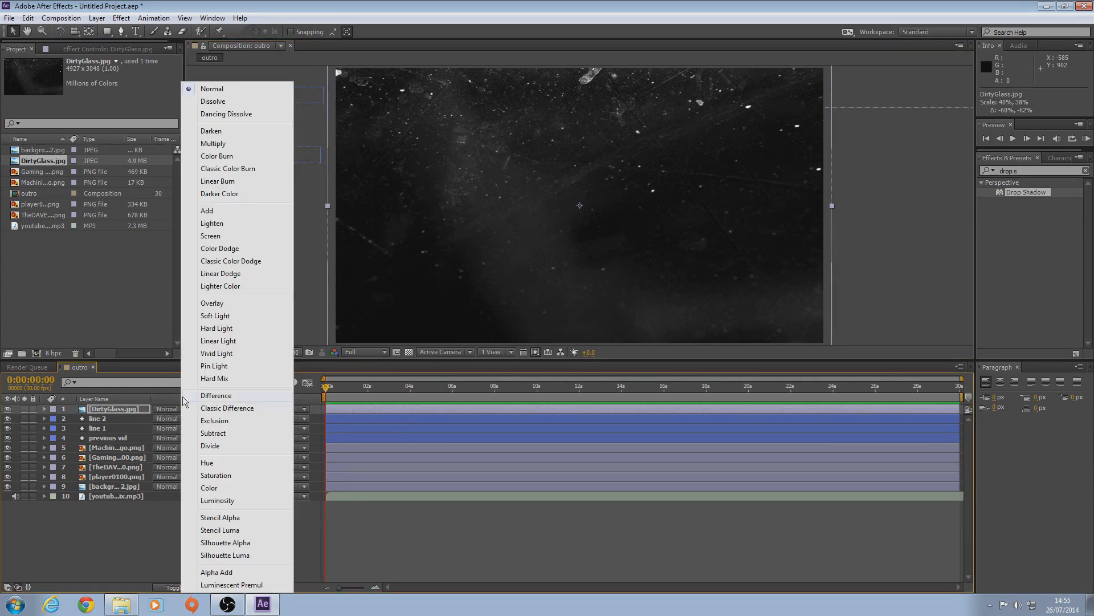
pyautogui.click(249, 274)
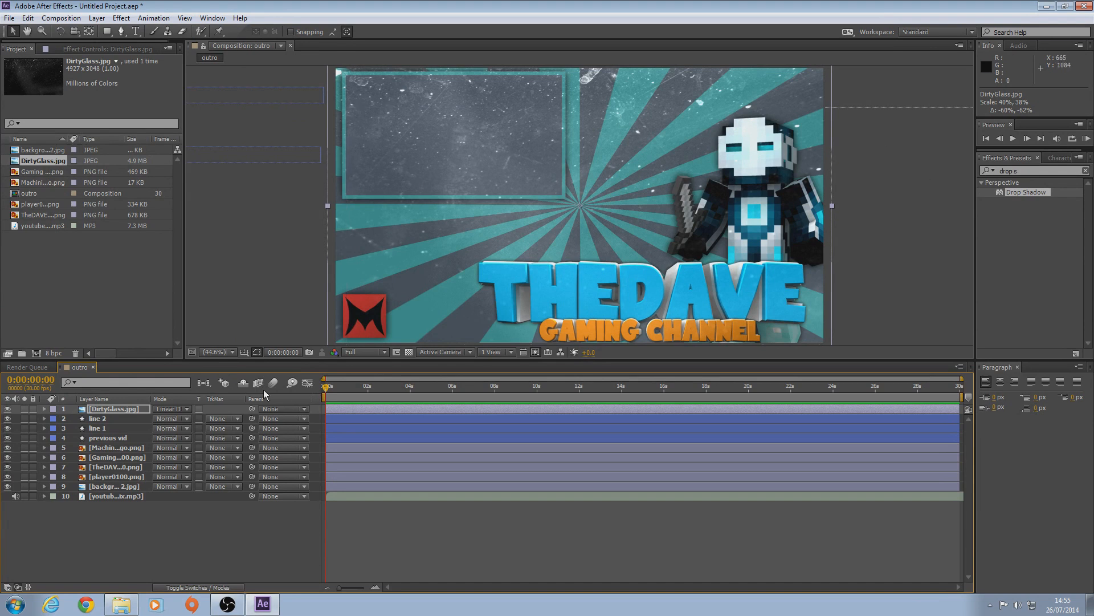
# Lower the DirtyGlass layer's opacity to 19% and collapse its properties
pyautogui.click(122, 411)
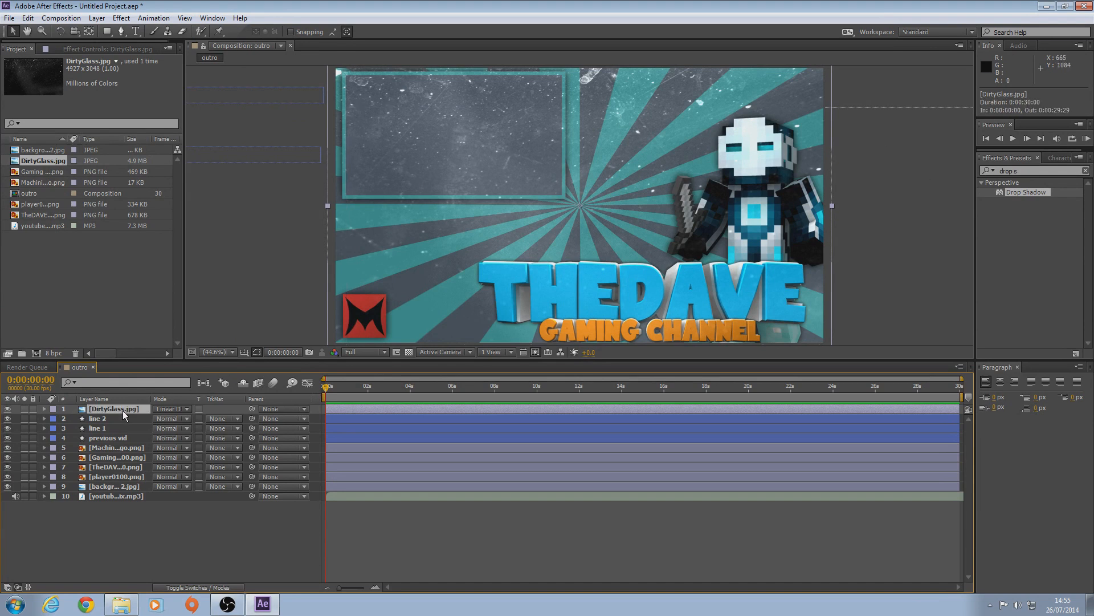
pyautogui.press('t')
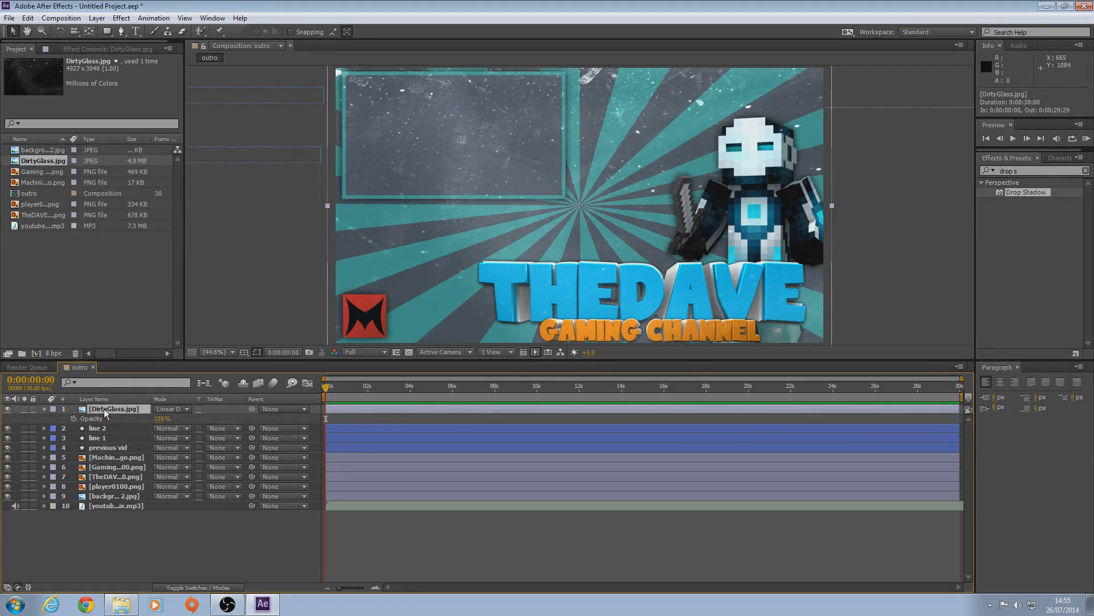
pyautogui.moveTo(162, 419); pyautogui.dragTo(114, 420)
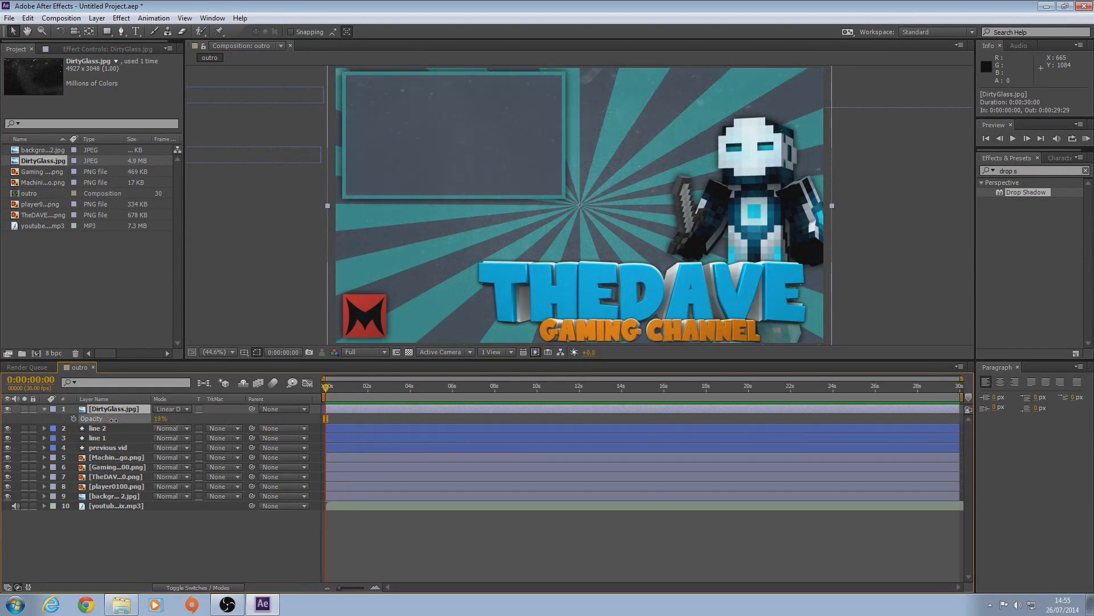
pyautogui.click(233, 247)
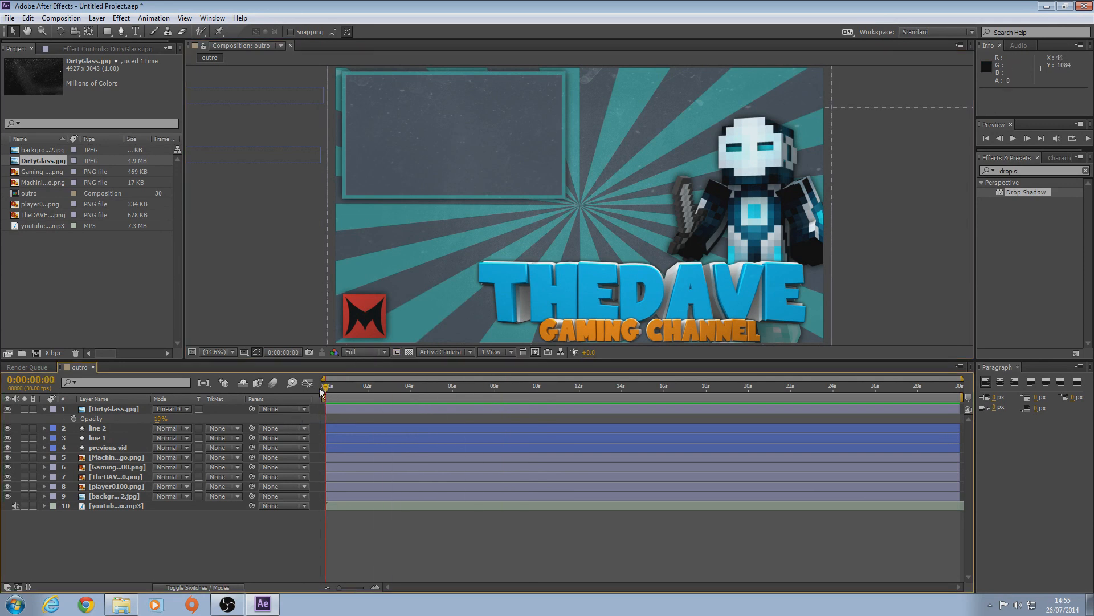
pyautogui.click(45, 410)
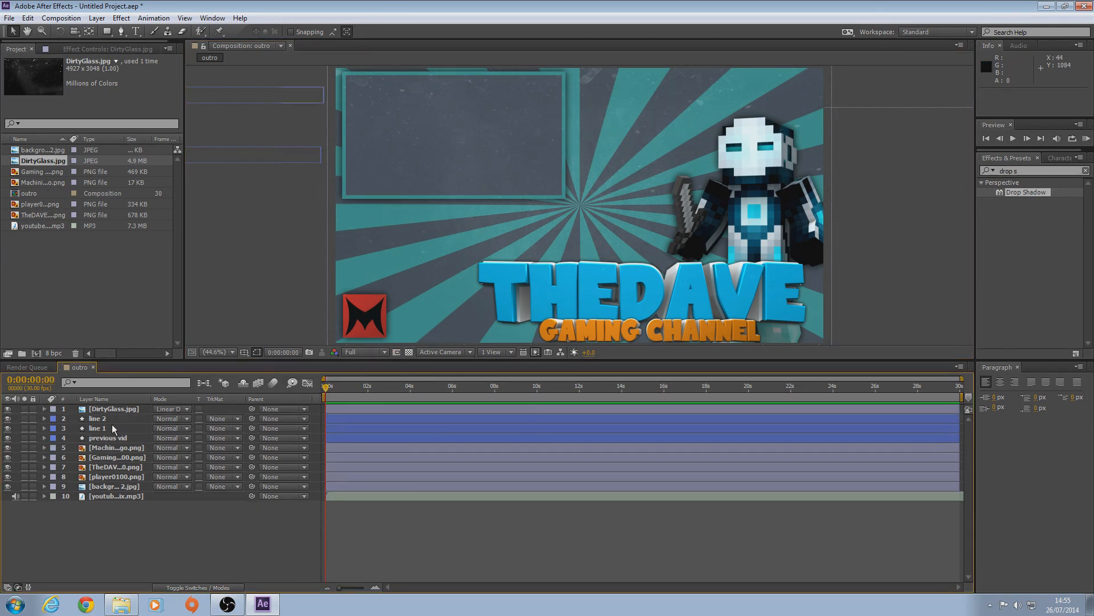
# Move the current time of the outro composition to 0:00:04:00
pyautogui.click(330, 387)
pyautogui.moveTo(329, 385); pyautogui.dragTo(375, 392)
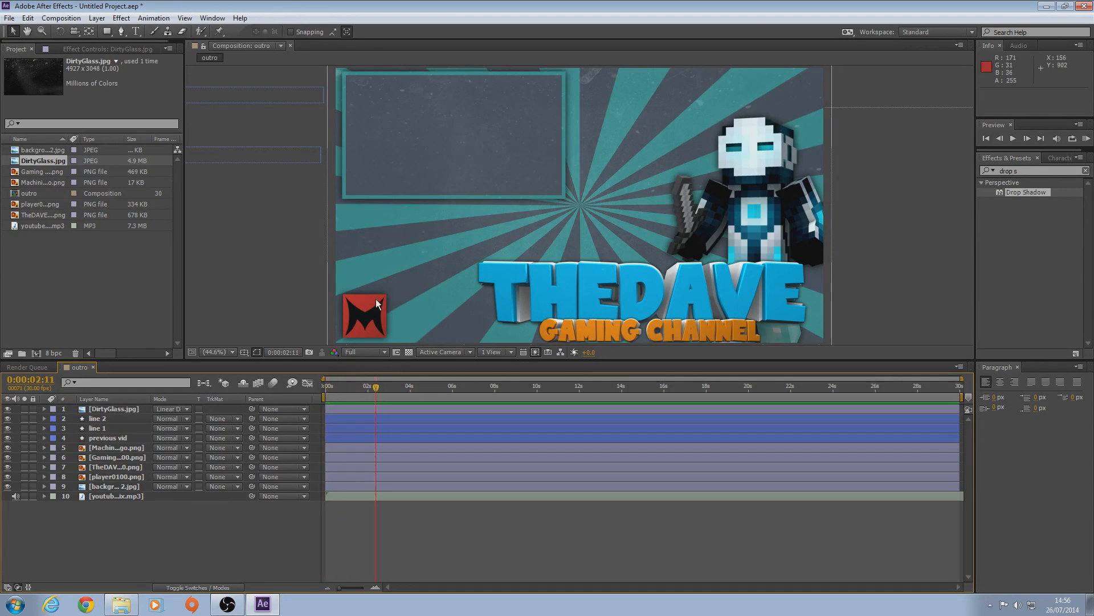
pyautogui.click(112, 448)
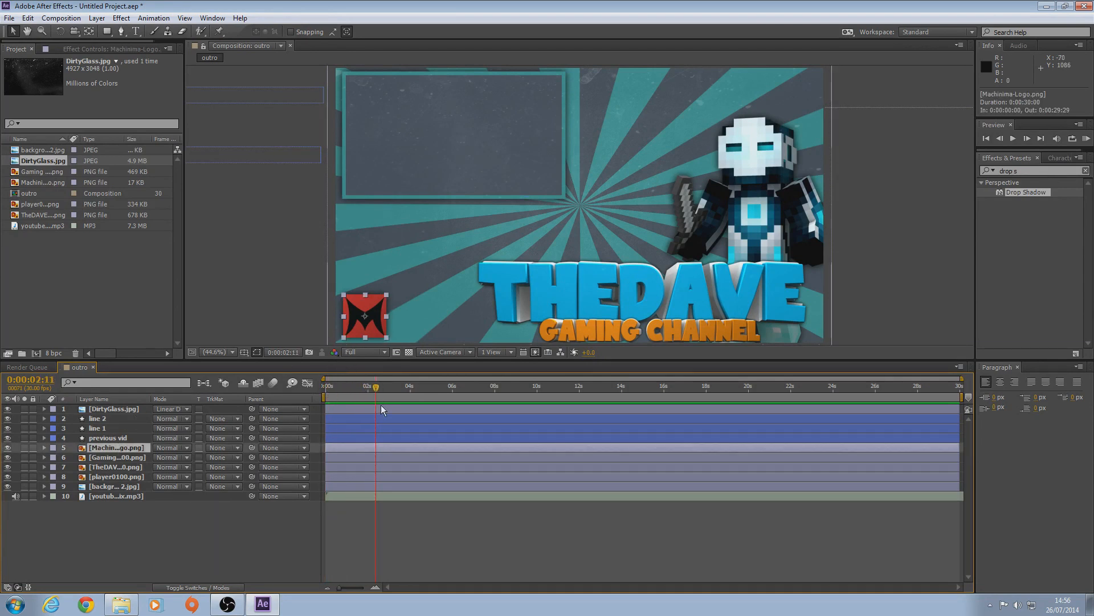
pyautogui.moveTo(406, 392)
pyautogui.mouseDown()
pyautogui.moveTo(445, 393)
pyautogui.moveTo(349, 394)
pyautogui.moveTo(409, 397)
pyautogui.mouseUp()
# Reveal the music layer's waveform and slide the track earlier so the end of its quiet passage lines up with 4 seconds
pyautogui.click(109, 497)
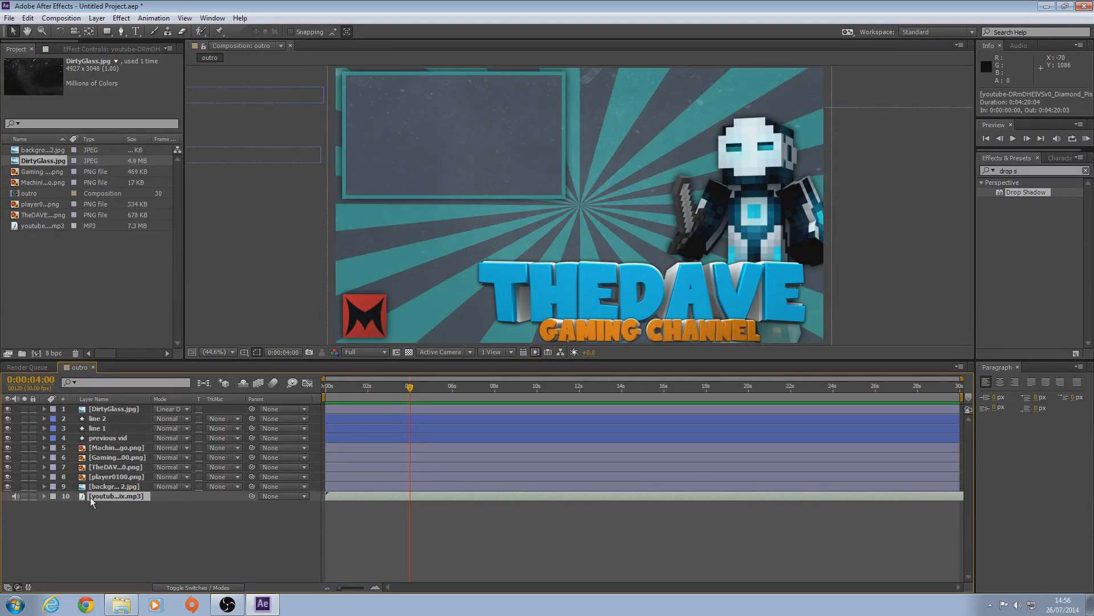
pyautogui.press('l')
pyautogui.press('l')
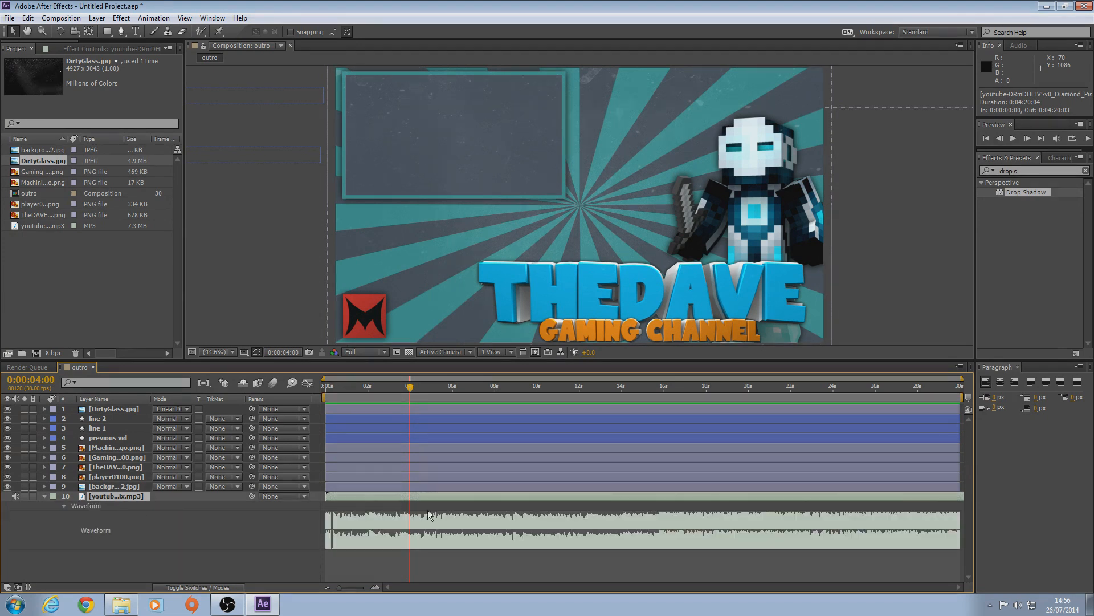
pyautogui.moveTo(939, 495); pyautogui.dragTo(163, 515)
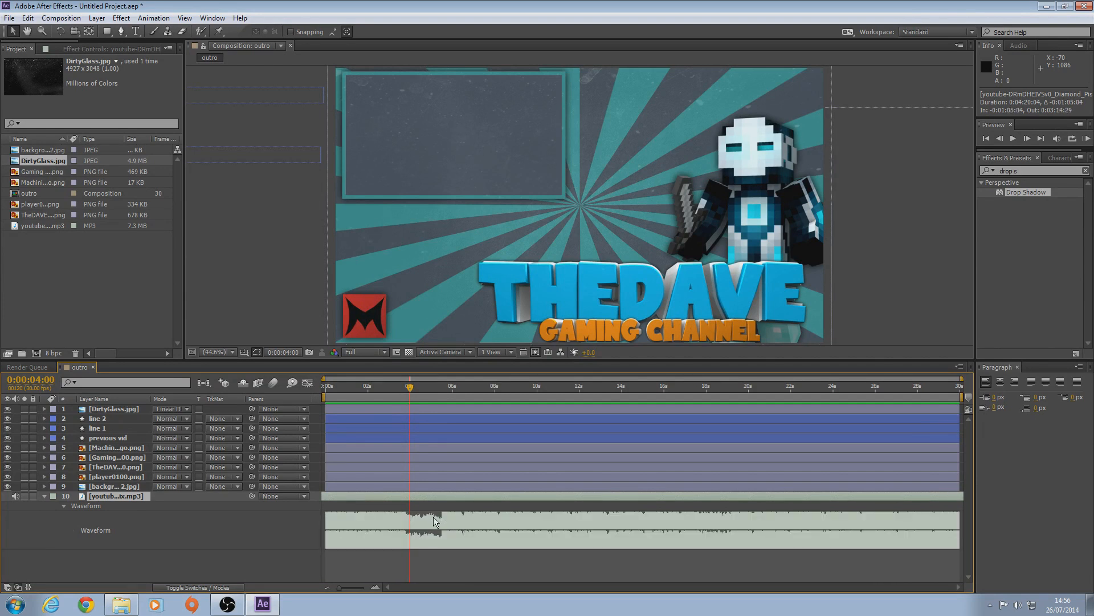
pyautogui.moveTo(457, 496); pyautogui.dragTo(426, 494)
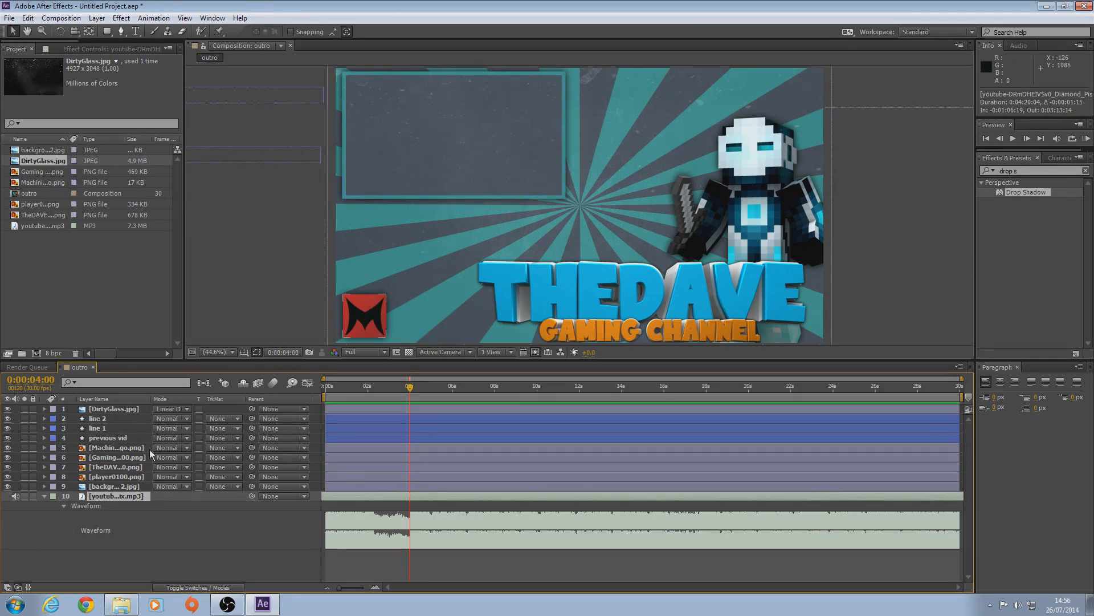
# Reveal the Machinima logo layer's Scale and set a 100% keyframe for it at 0:00:04:00
pyautogui.click(121, 452)
pyautogui.click(121, 451)
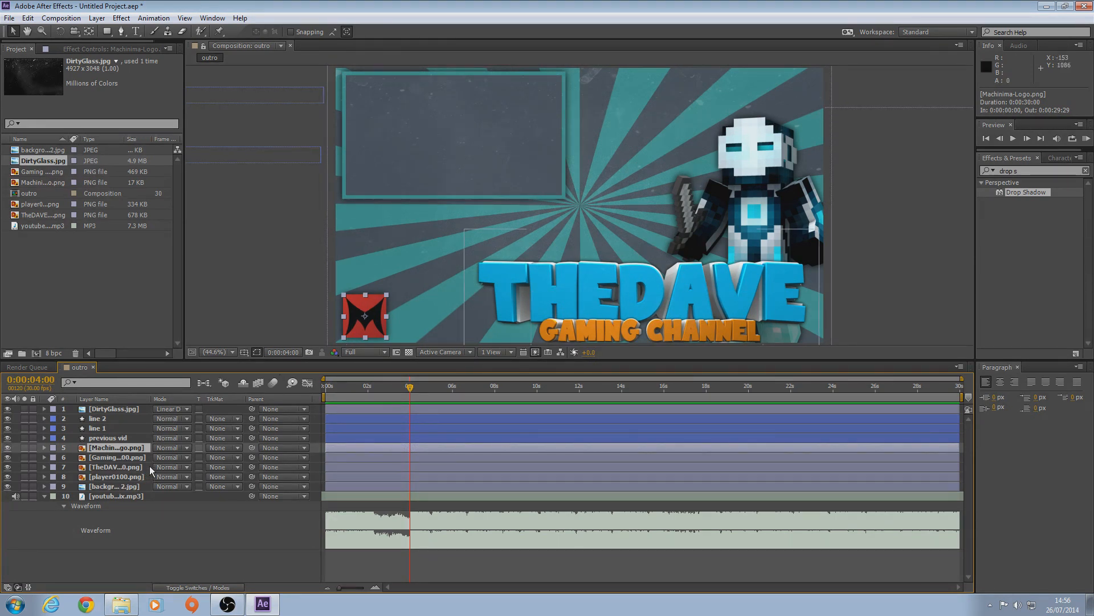
pyautogui.press('s')
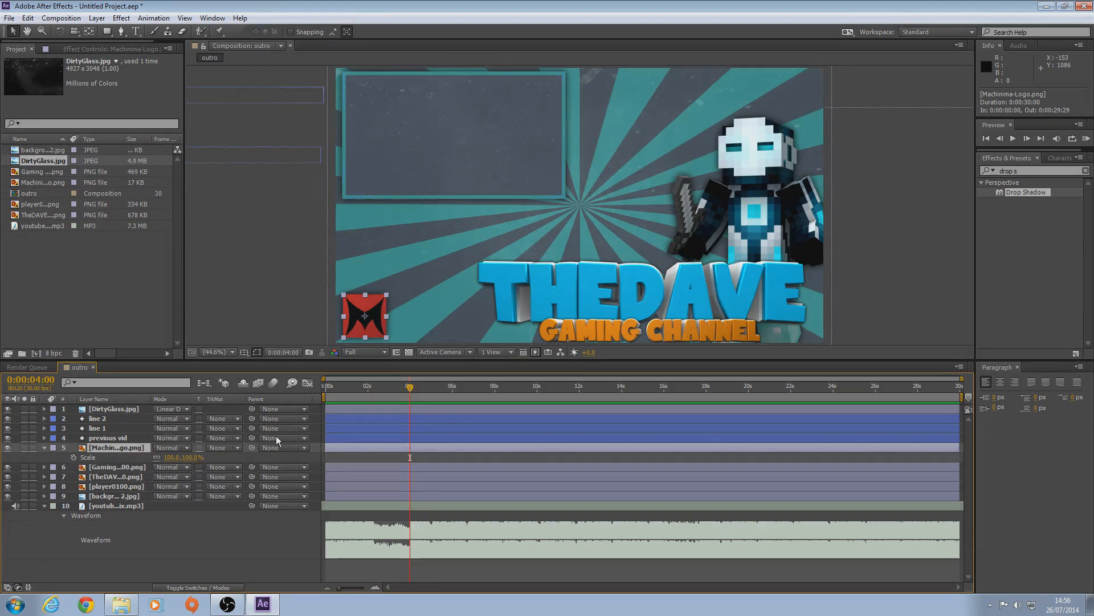
pyautogui.click(73, 457)
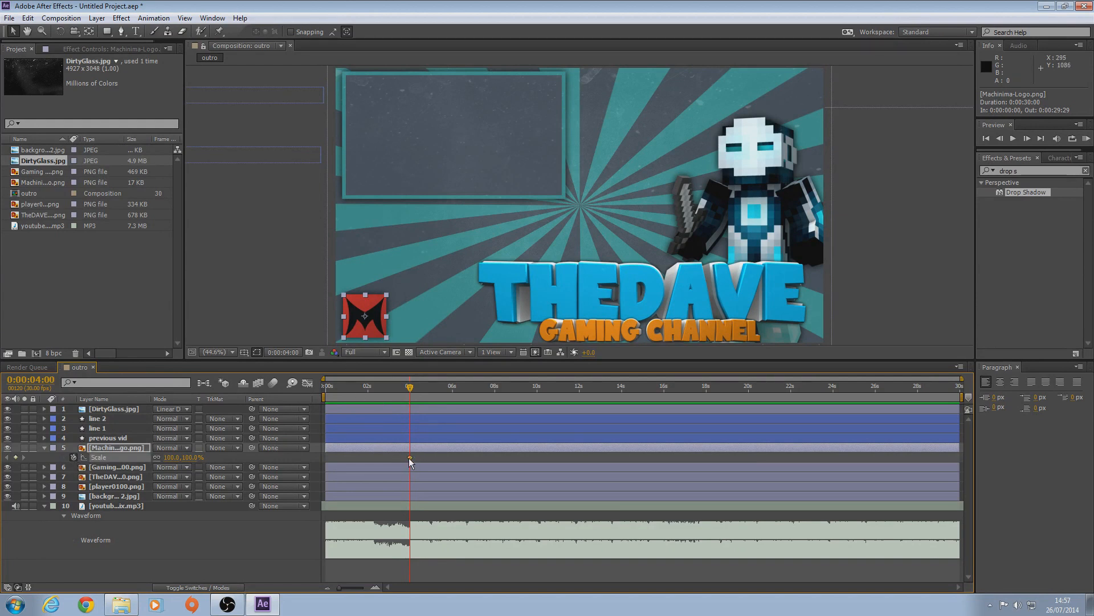
# Set the Machinima logo's scale to 109% at 0:00:04:00 and move its 100% keyframe to 0:00:04:07
pyautogui.moveTo(409, 457); pyautogui.dragTo(450, 457)
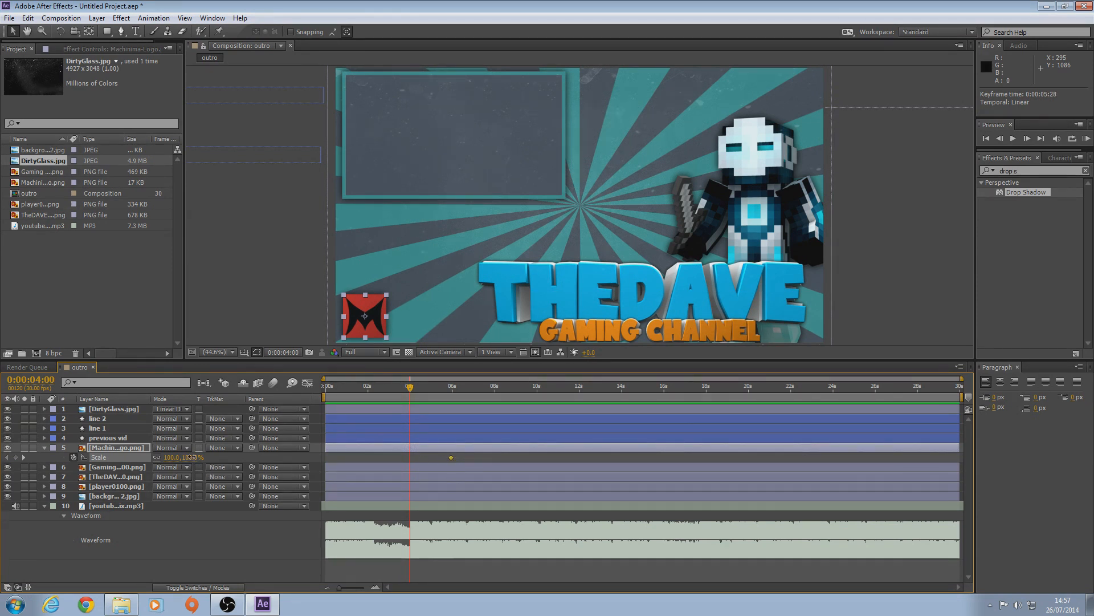
pyautogui.moveTo(191, 457); pyautogui.dragTo(196, 457)
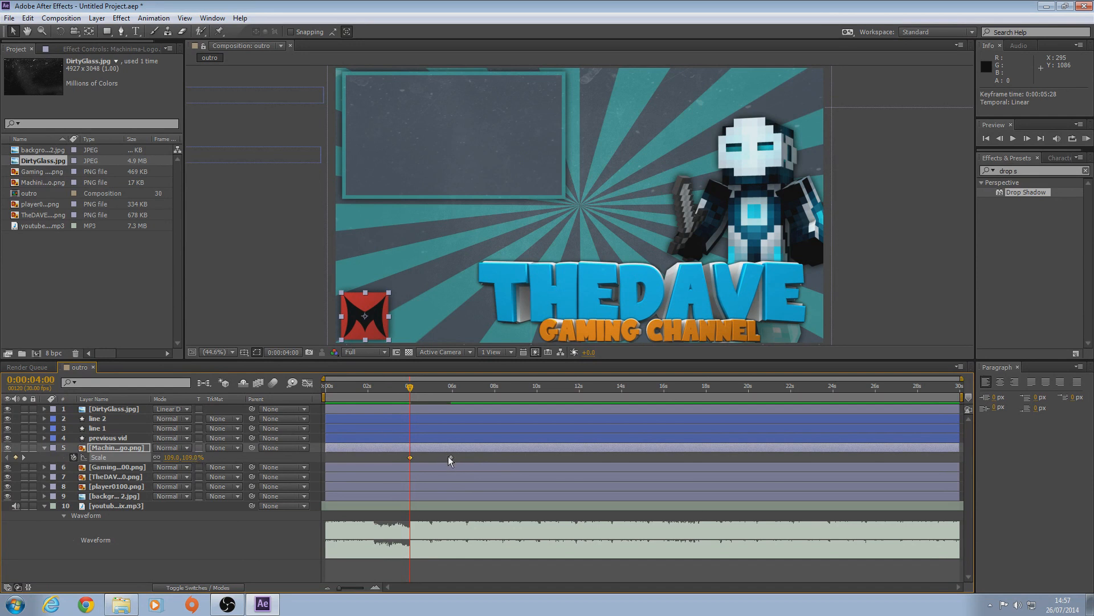
pyautogui.moveTo(418, 461); pyautogui.dragTo(416, 462)
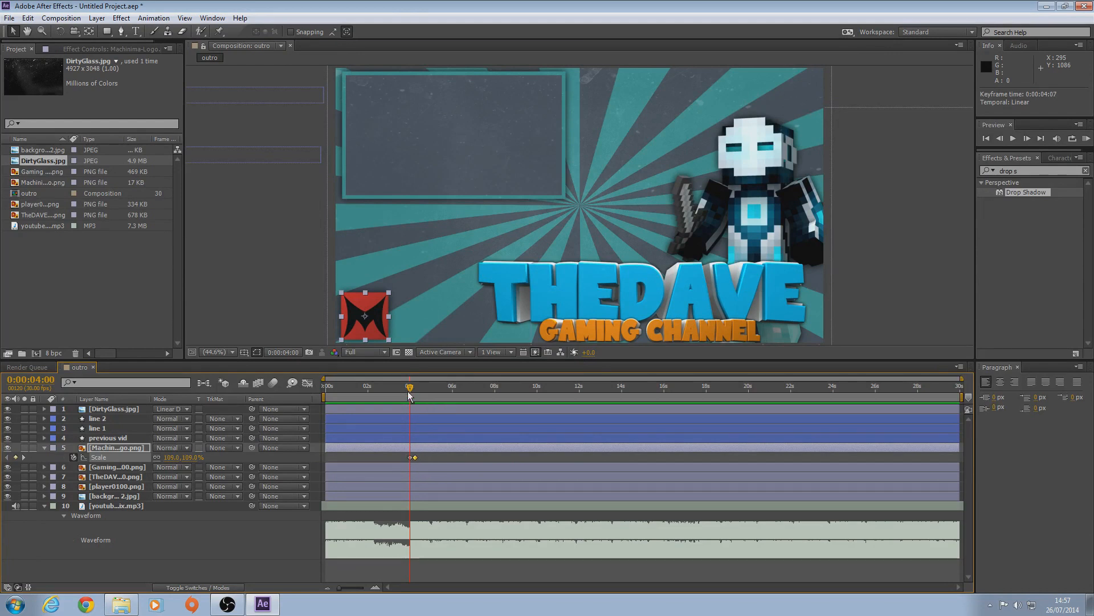
# Add a 0% scale keyframe to the Machinima logo layer at 0:00:03:26
pyautogui.moveTo(410, 389); pyautogui.dragTo(407, 389)
pyautogui.click(170, 458)
pyautogui.write('0')
pyautogui.click(247, 282)
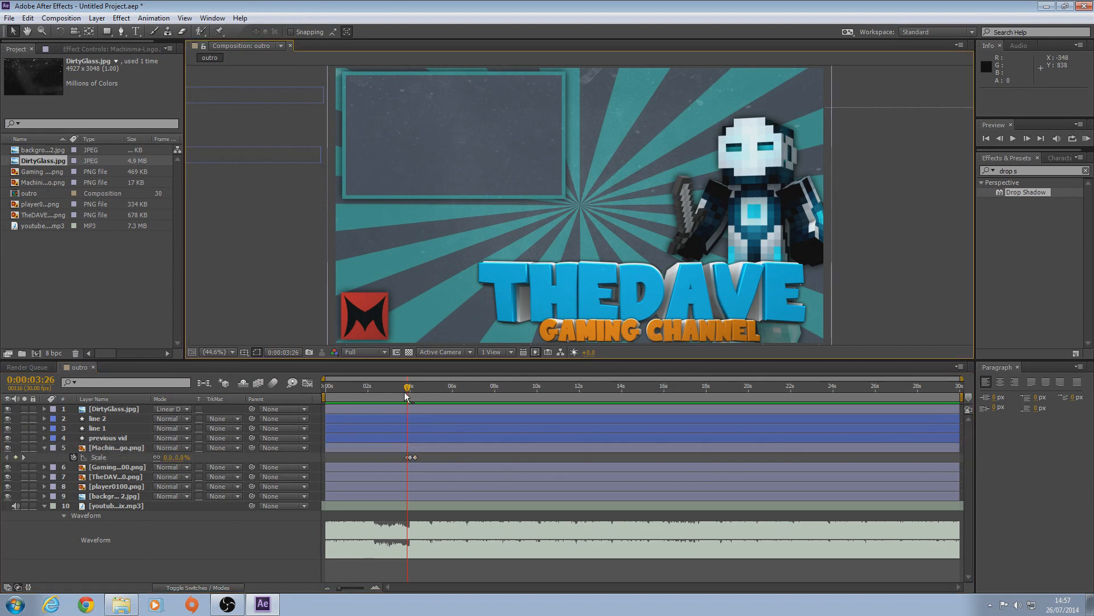
# Scrub through the Machinima logo's pop-in around 4 seconds and redisplay its Scale keyframes
pyautogui.moveTo(406, 388)
pyautogui.mouseDown()
pyautogui.moveTo(397, 385)
pyautogui.moveTo(425, 389)
pyautogui.moveTo(368, 393)
pyautogui.moveTo(412, 400)
pyautogui.mouseUp()
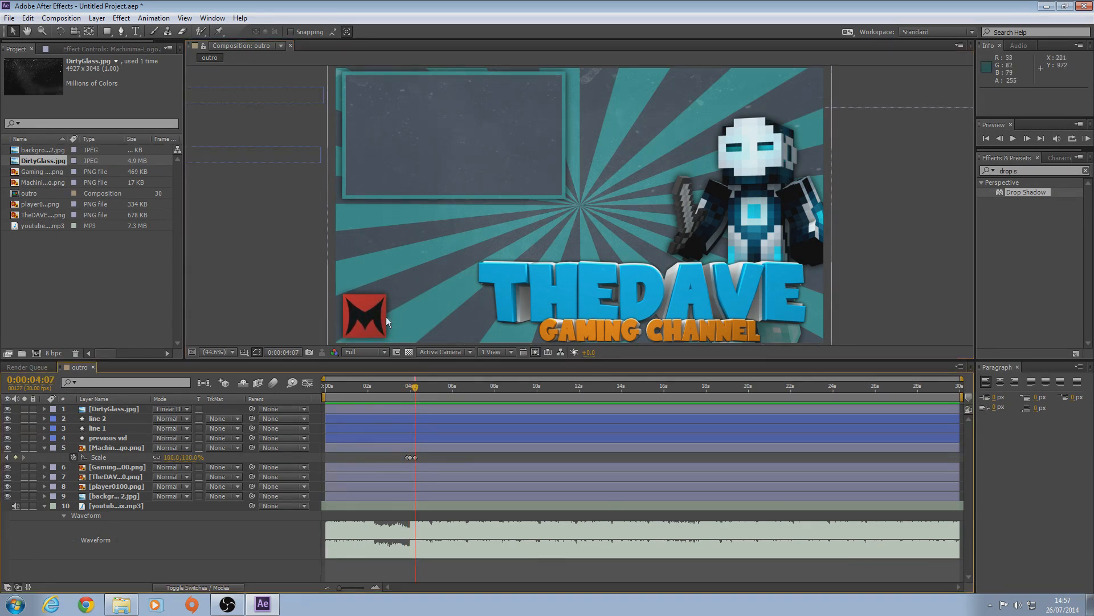
pyautogui.click(45, 449)
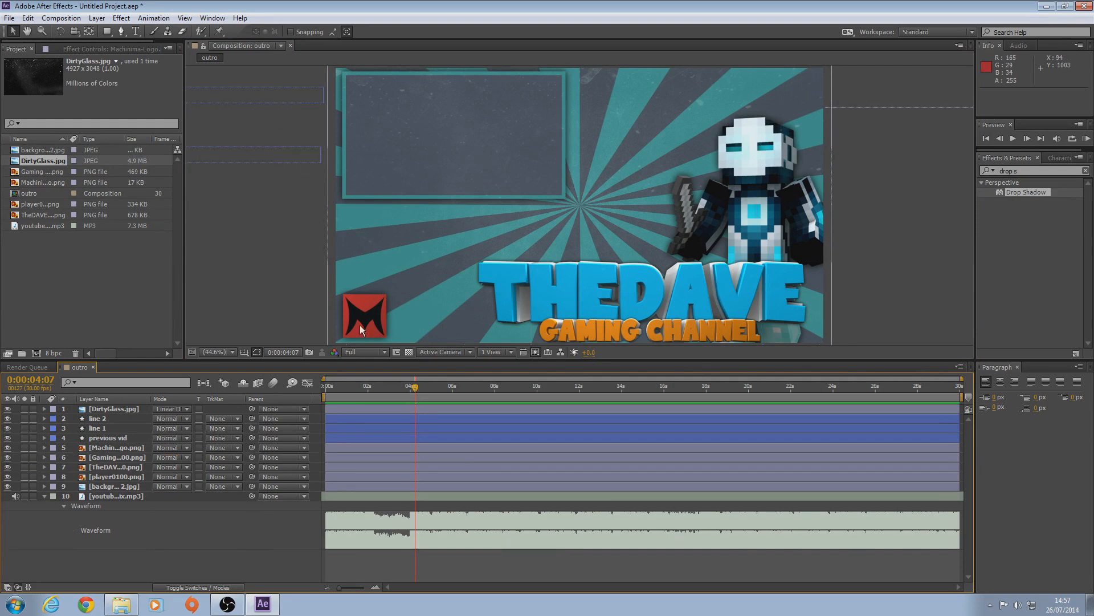
pyautogui.moveTo(415, 387)
pyautogui.mouseDown()
pyautogui.moveTo(440, 392)
pyautogui.moveTo(411, 398)
pyautogui.mouseUp()
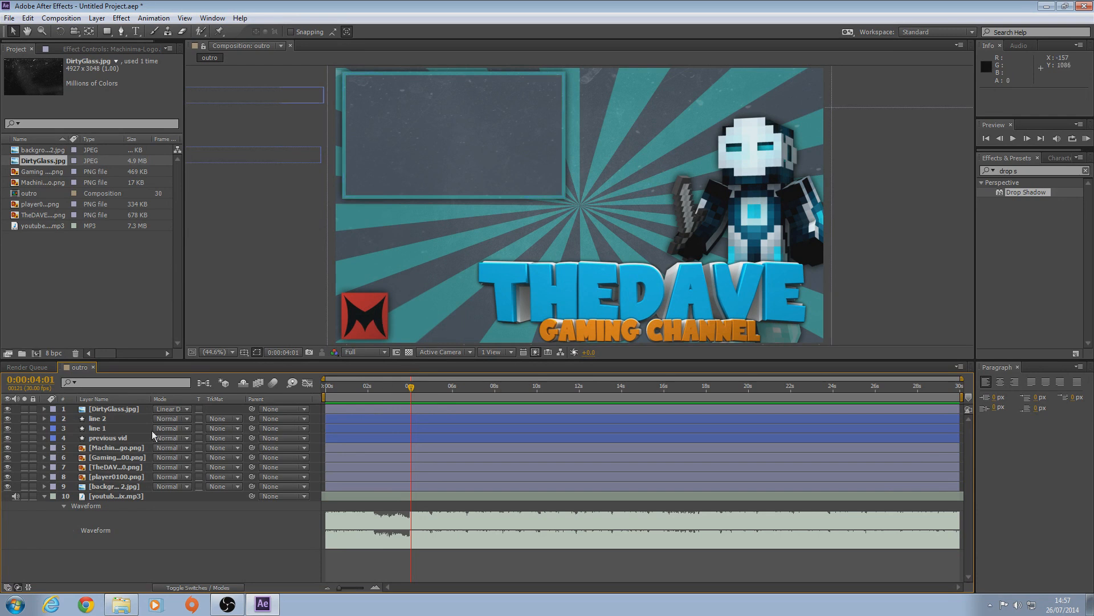
pyautogui.click(114, 450)
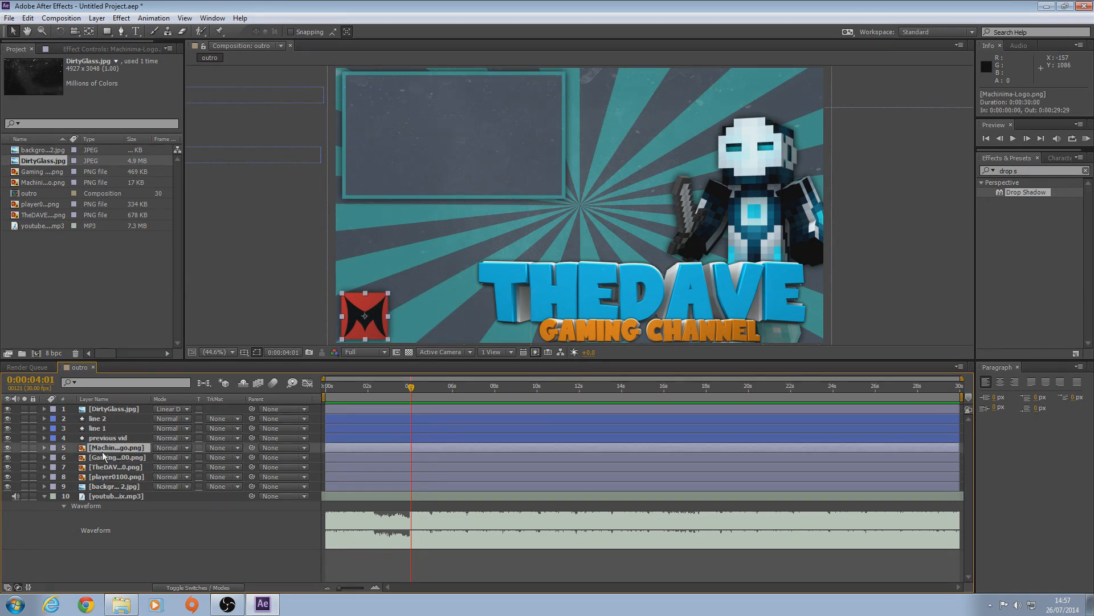
pyautogui.press('s')
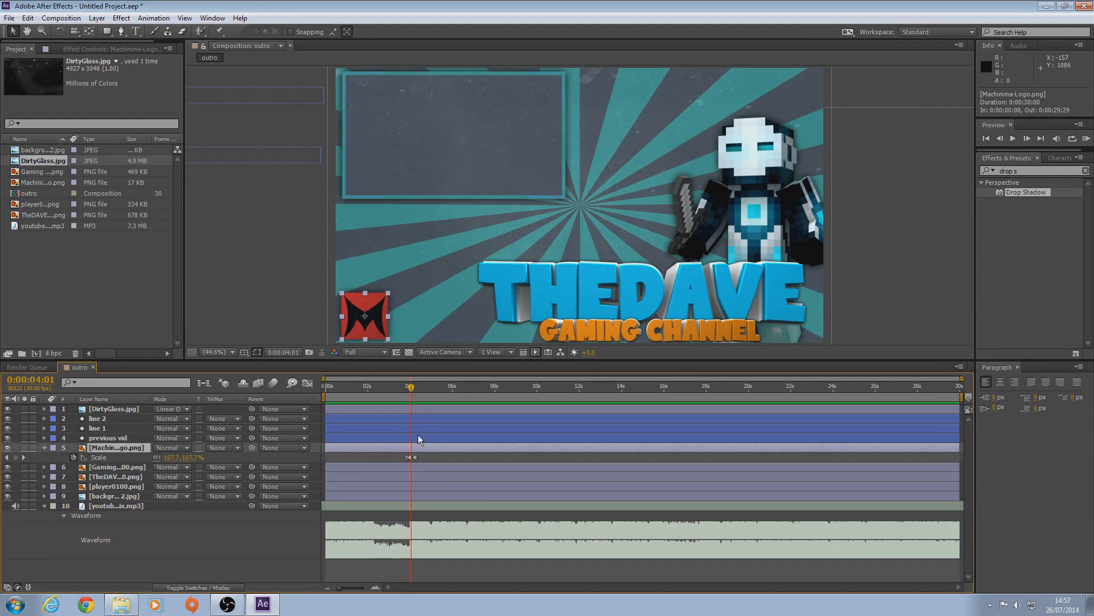
# Keyframe the Gaming channel text's scale at 31.4% at 0:00:04:00, with the keyframe for its original size at 0:00:04:07
pyautogui.moveTo(411, 389); pyautogui.dragTo(411, 389)
pyautogui.click(108, 466)
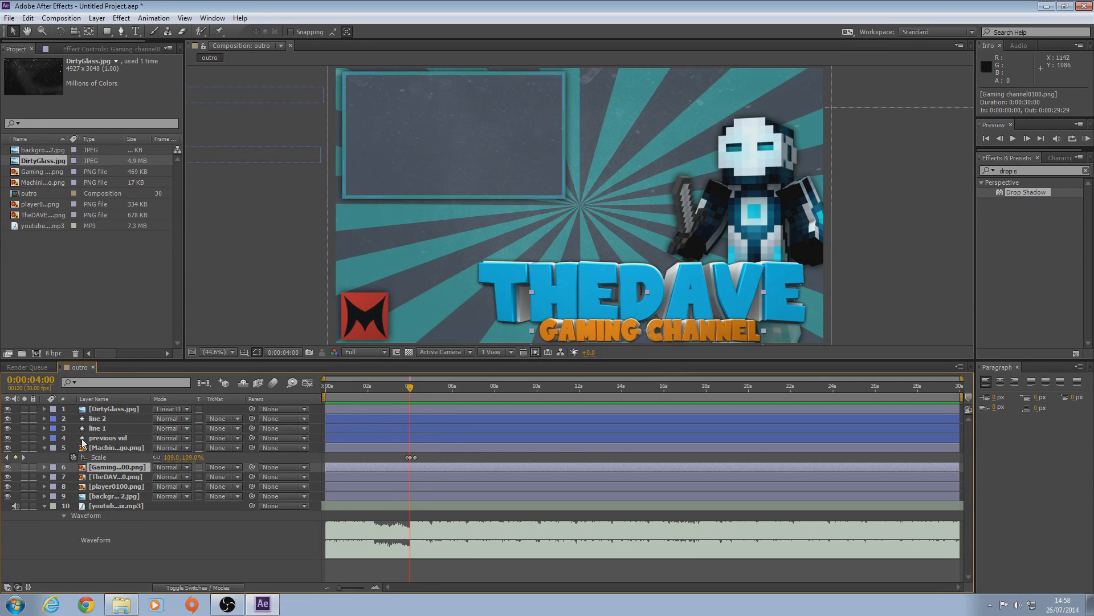
pyautogui.press('s')
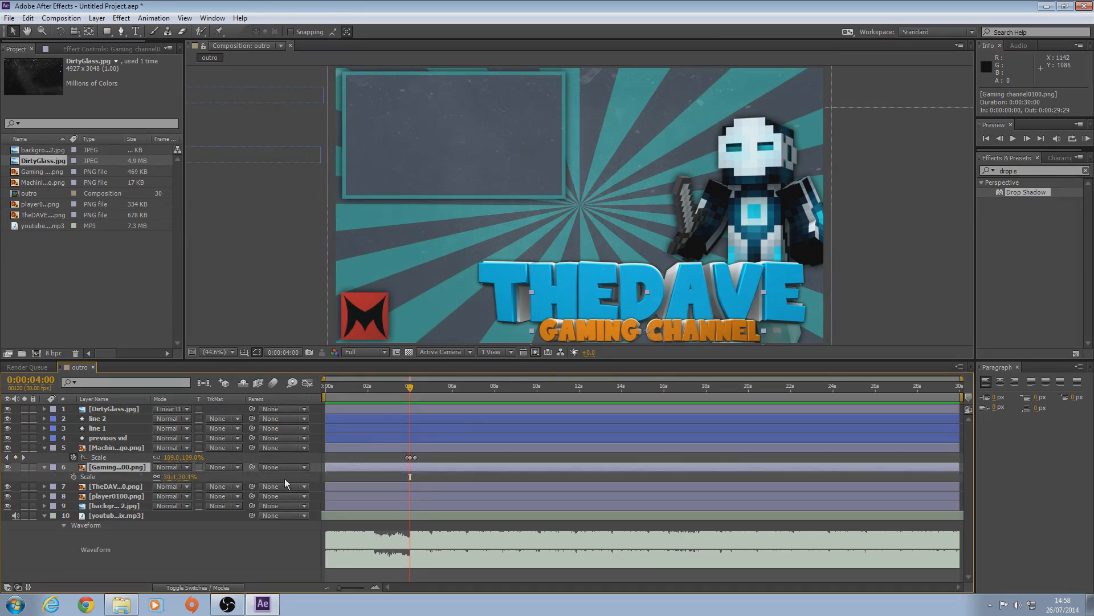
pyautogui.click(74, 478)
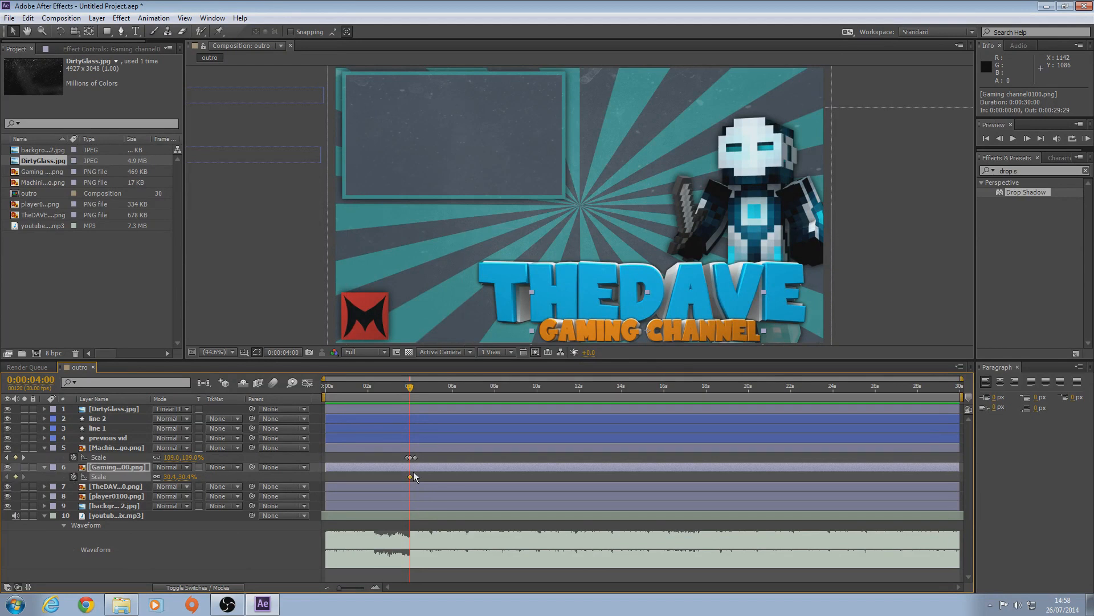
pyautogui.moveTo(410, 477); pyautogui.dragTo(430, 480)
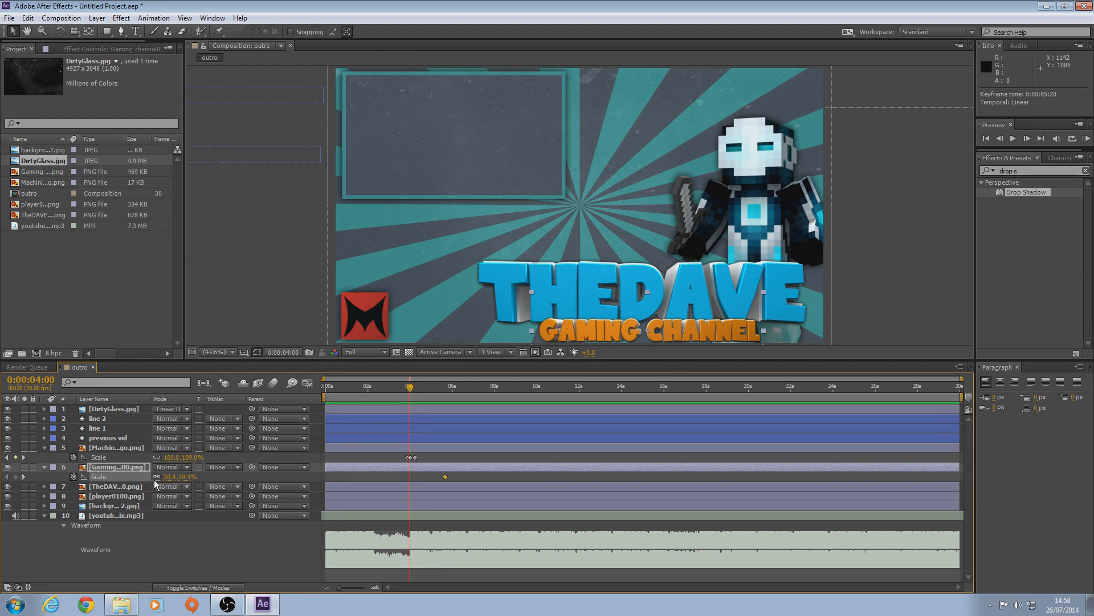
pyautogui.moveTo(171, 480); pyautogui.dragTo(171, 476)
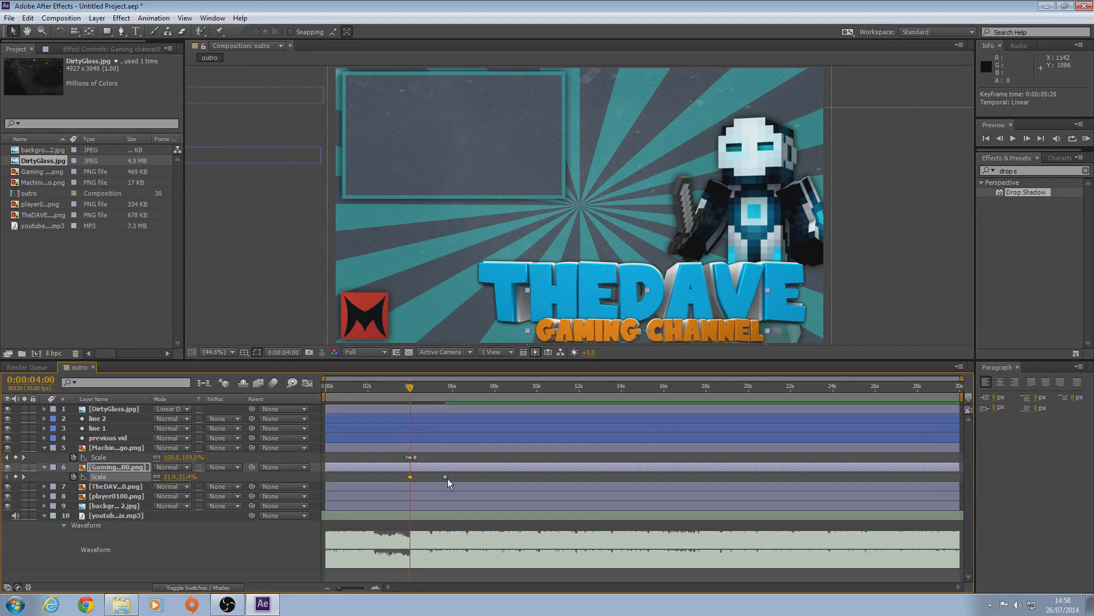
pyautogui.moveTo(413, 480); pyautogui.dragTo(414, 478)
# Add a 0% scale keyframe to the Gaming channel text layer at 0:00:03:26
pyautogui.moveTo(408, 389); pyautogui.dragTo(406, 389)
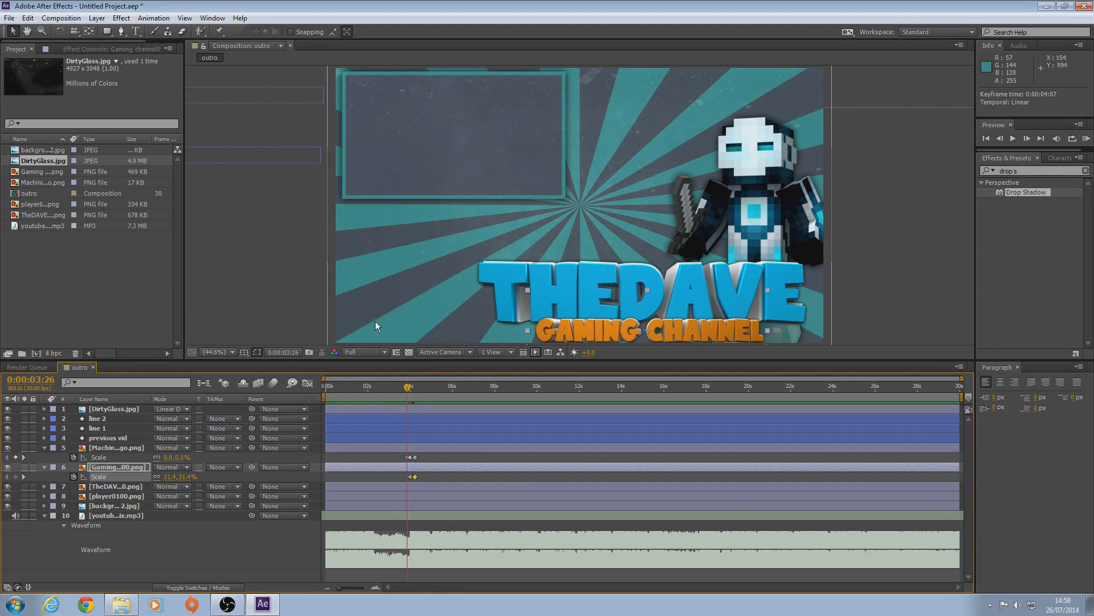
pyautogui.click(188, 477)
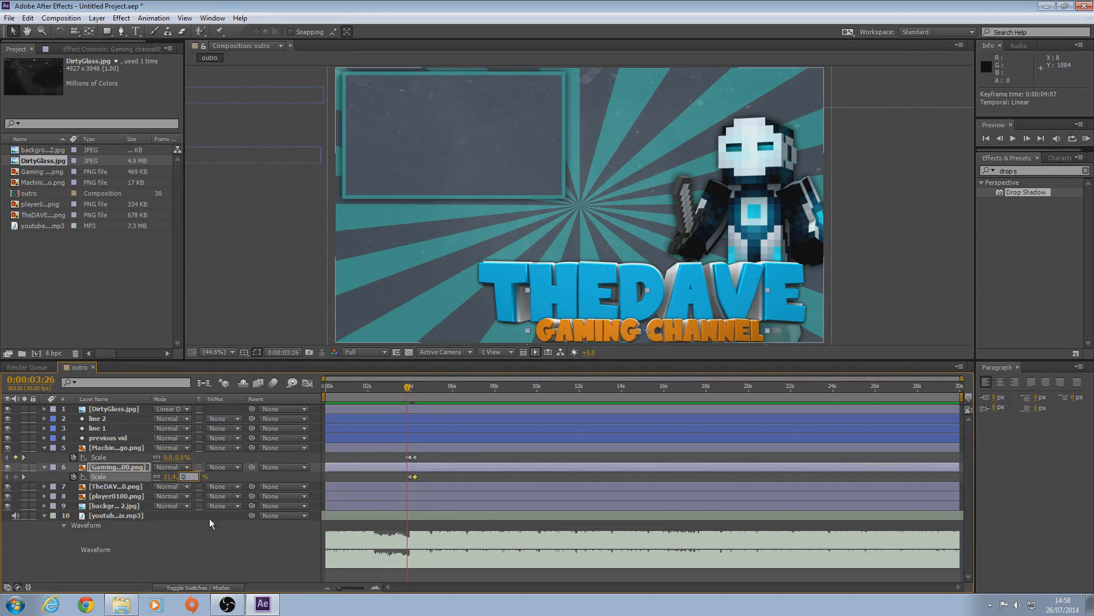
pyautogui.press('Return')
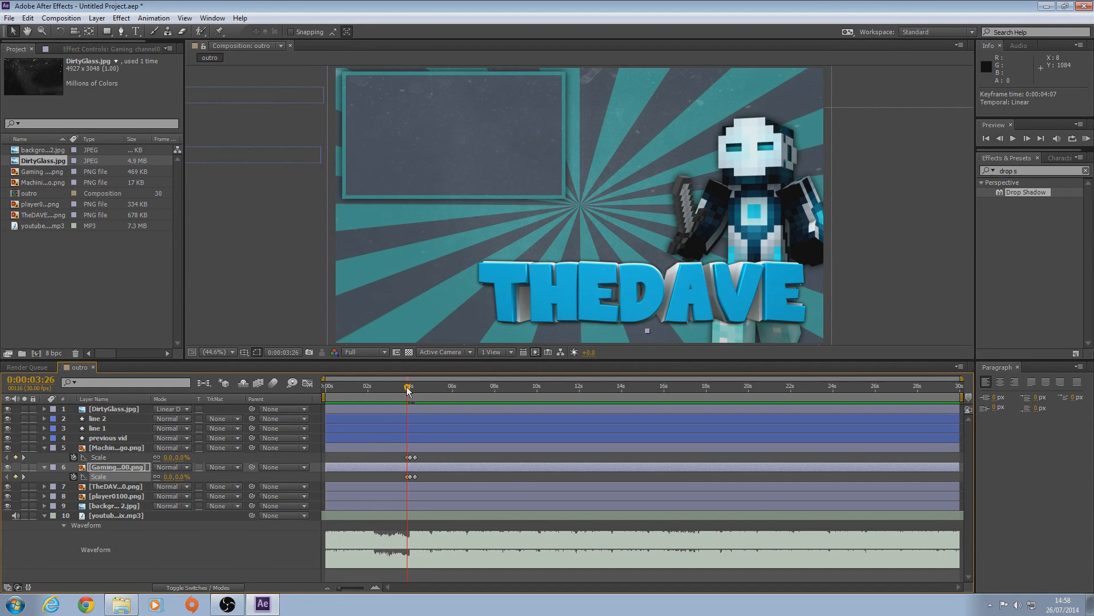
# Keyframe the TheDAVE text's scale at 51.5% at 0:00:04:00, with the keyframe for its original size at 0:00:04:06
pyautogui.moveTo(406, 390)
pyautogui.mouseDown()
pyautogui.moveTo(424, 391)
pyautogui.moveTo(408, 388)
pyautogui.mouseUp()
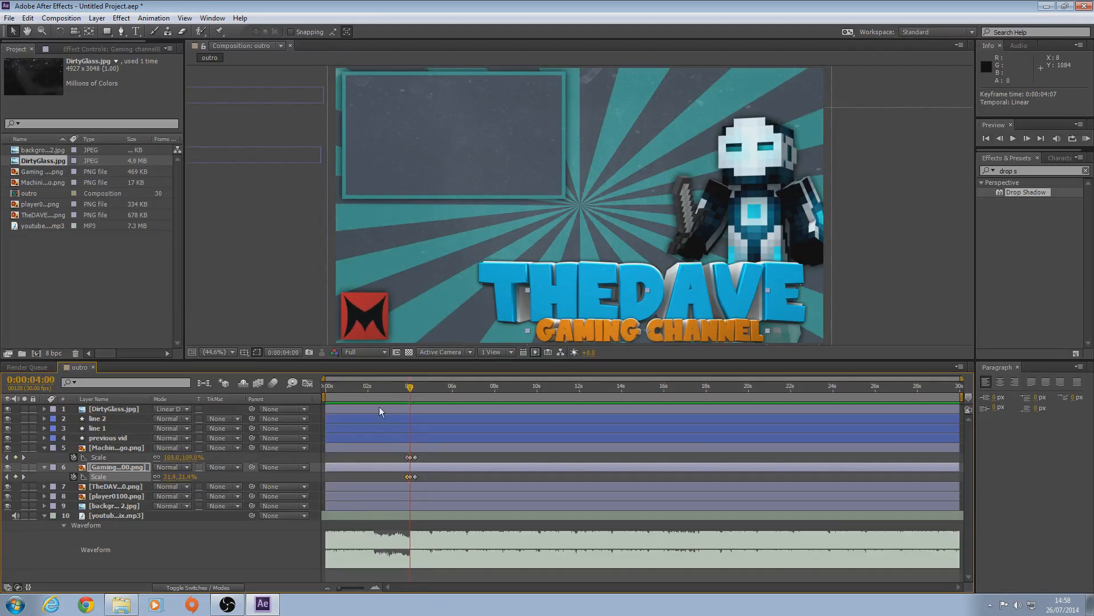
pyautogui.click(94, 488)
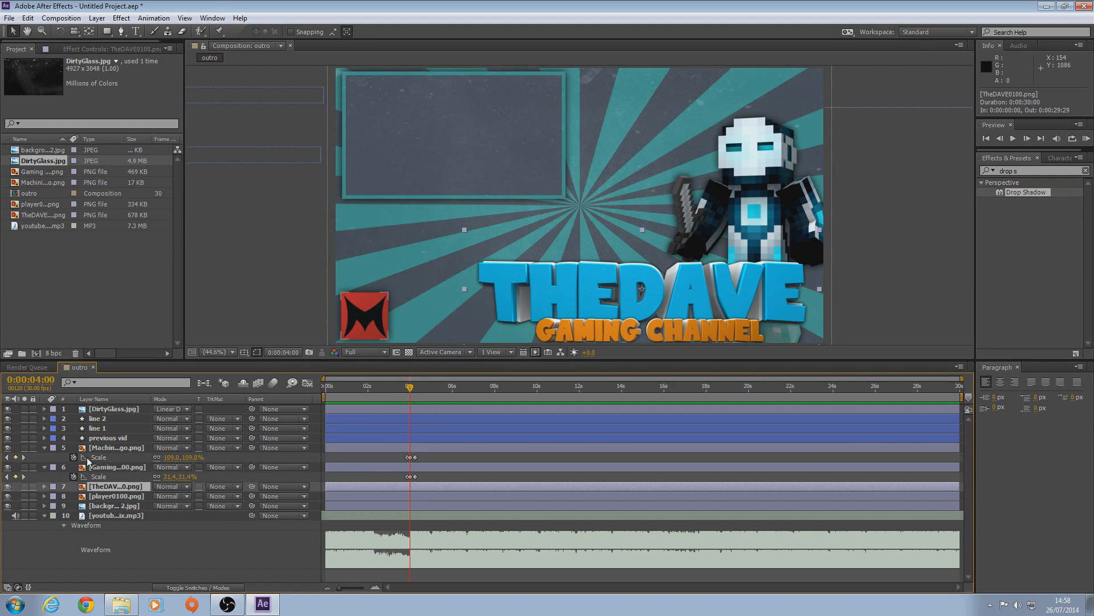
pyautogui.press('s')
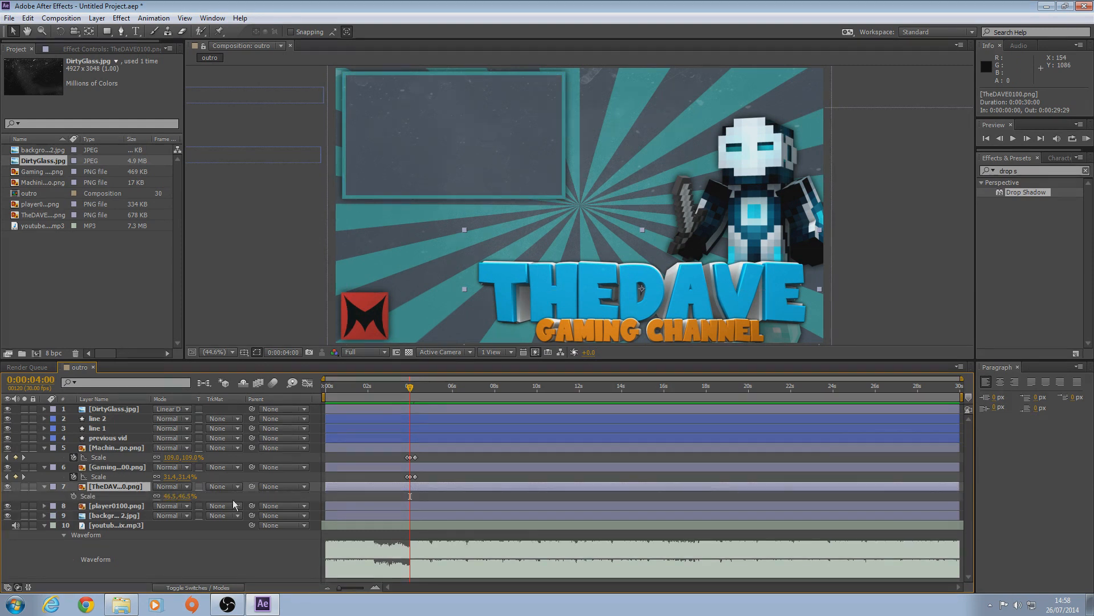
pyautogui.click(73, 496)
pyautogui.moveTo(411, 497); pyautogui.dragTo(412, 496)
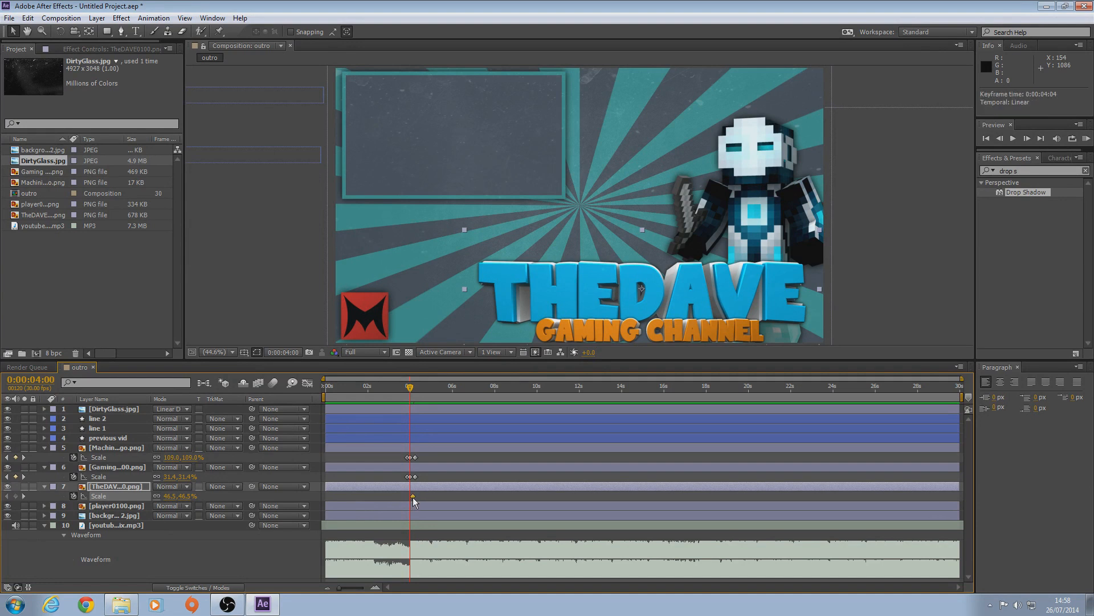
pyautogui.moveTo(170, 496); pyautogui.dragTo(169, 496)
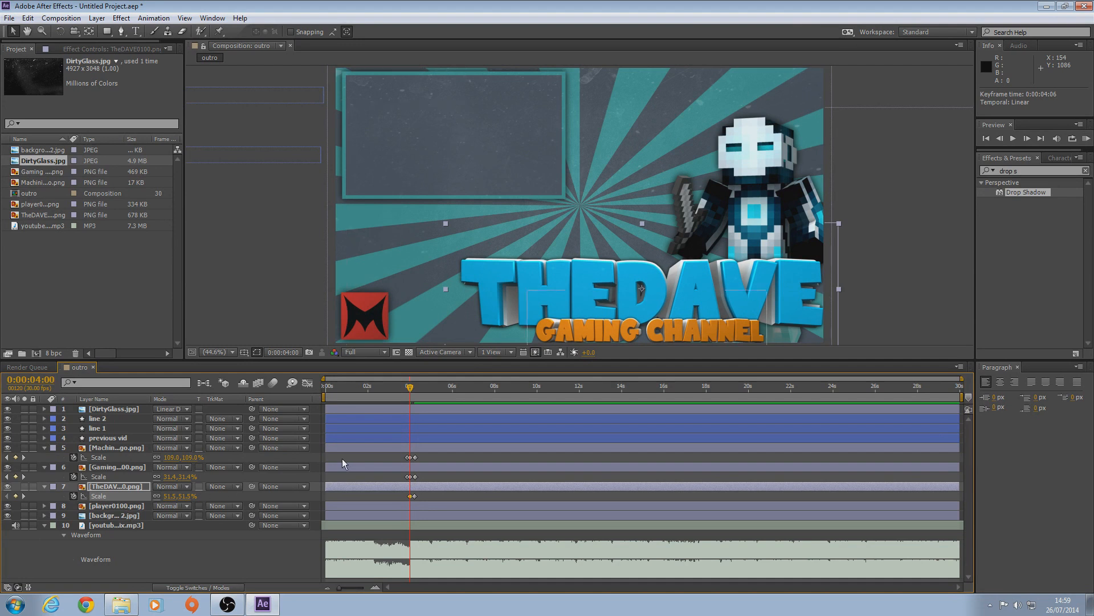
# Add a 0% scale keyframe to the TheDAVE text layer at 0:00:03:26 and scrub through the pop-in
pyautogui.click(408, 389)
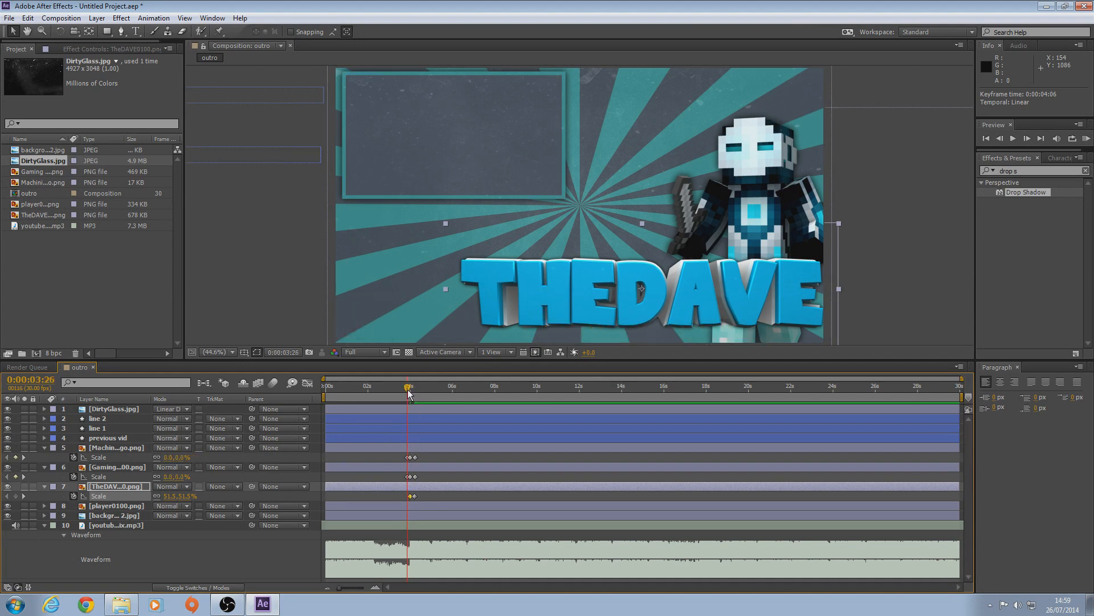
pyautogui.click(169, 496)
pyautogui.write('0')
pyautogui.press('Return')
pyautogui.moveTo(408, 386); pyautogui.dragTo(402, 386)
pyautogui.moveTo(420, 389)
pyautogui.mouseDown()
pyautogui.moveTo(408, 388)
pyautogui.moveTo(430, 388)
pyautogui.moveTo(412, 387)
pyautogui.mouseUp()
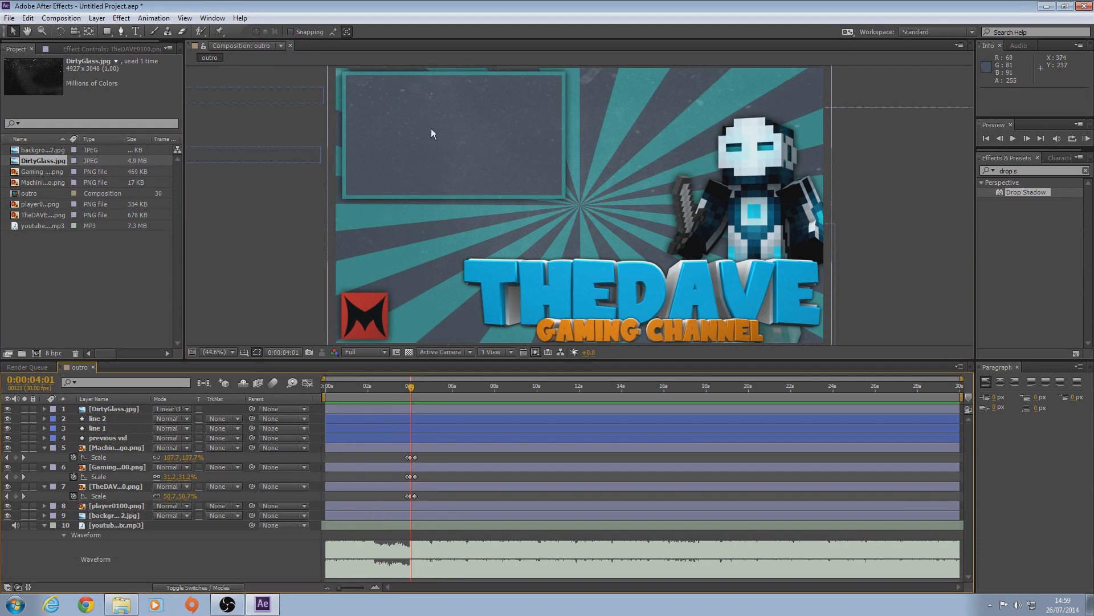
# Reveal the previous vid layer's Scale, keyframe it at 100%, and place that keyframe at 0:00:04:06
pyautogui.click(130, 438)
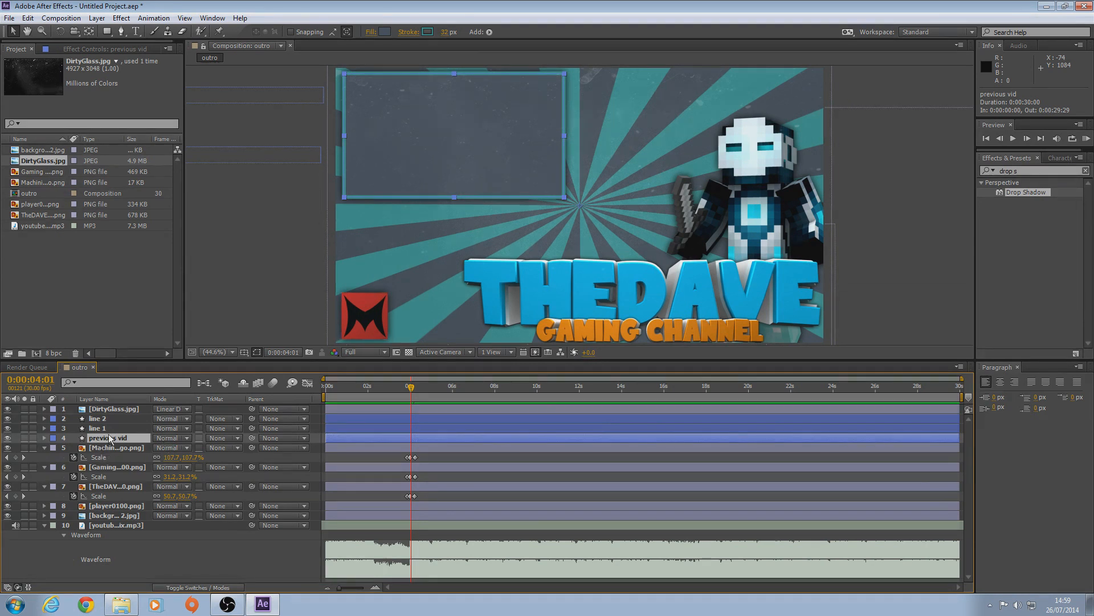
pyautogui.press('s')
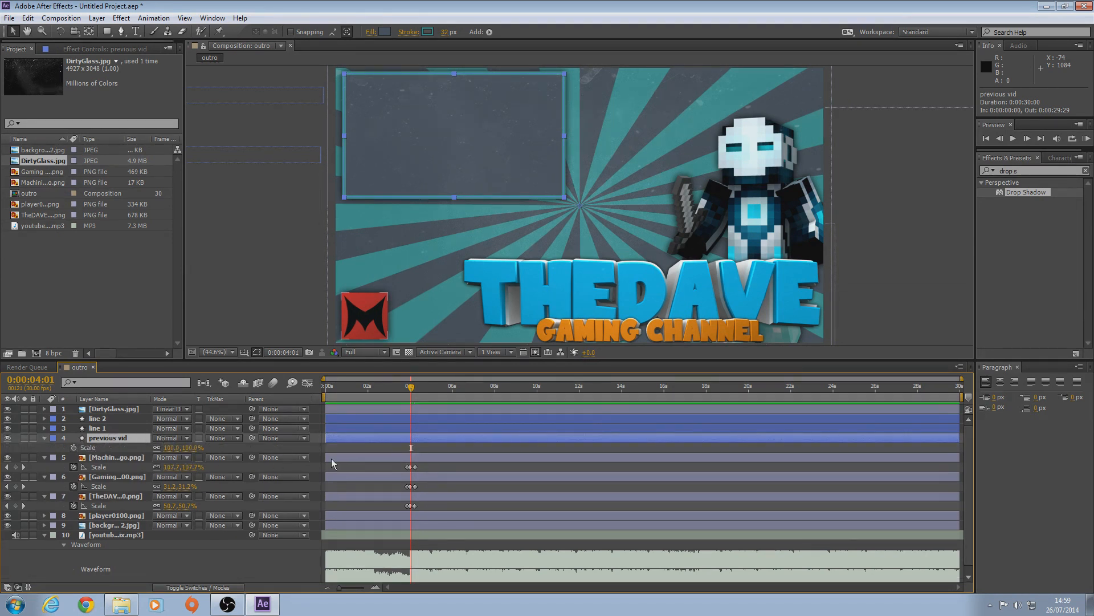
pyautogui.moveTo(410, 388); pyautogui.dragTo(410, 388)
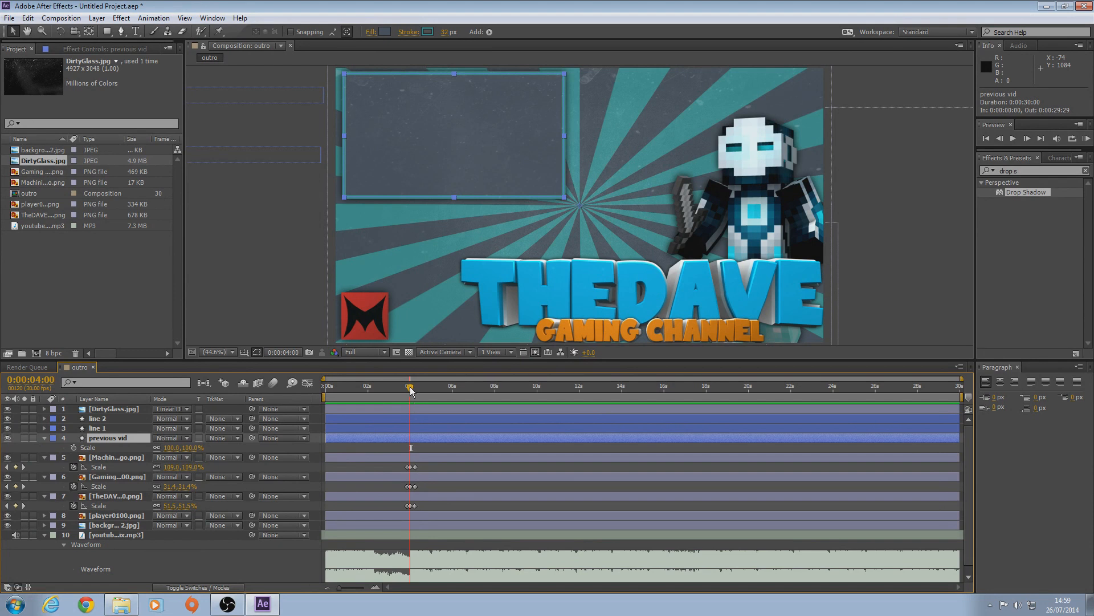
pyautogui.click(73, 448)
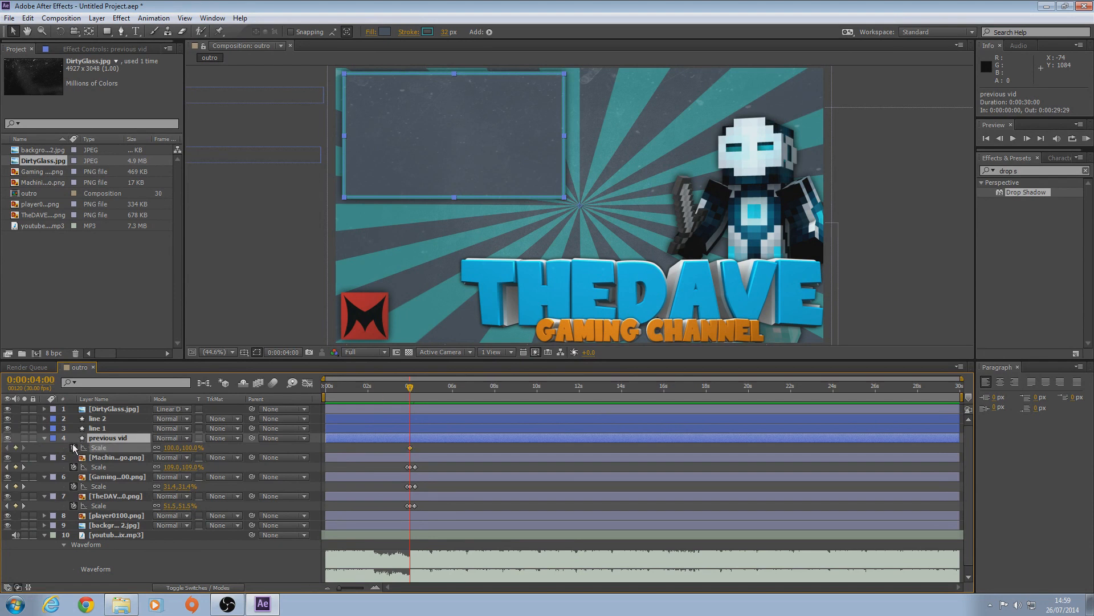
pyautogui.moveTo(412, 450); pyautogui.dragTo(414, 451)
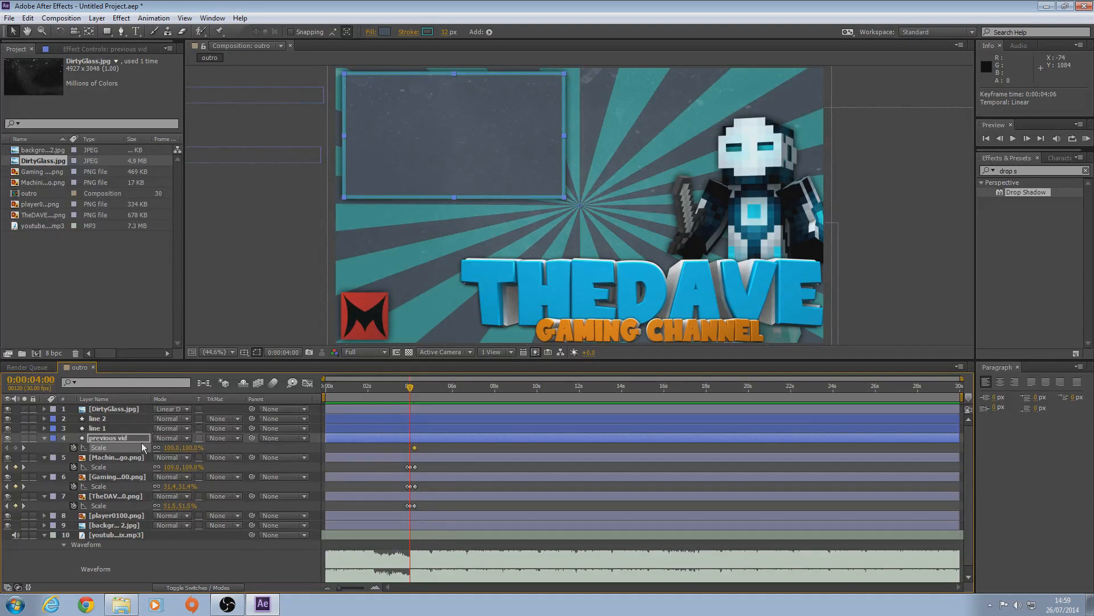
# Undo a trial enlargement of the previous vid box and move its anchor point to the box's centre with the Pan Behind tool
pyautogui.moveTo(168, 447); pyautogui.dragTo(245, 426)
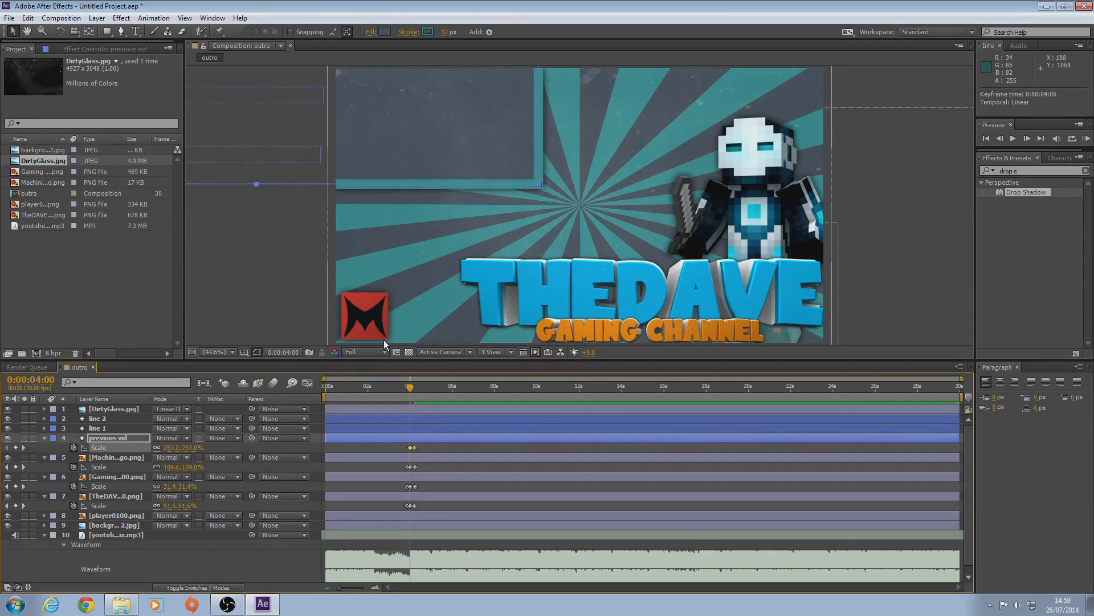
pyautogui.hotkey('ctrl', 'z')
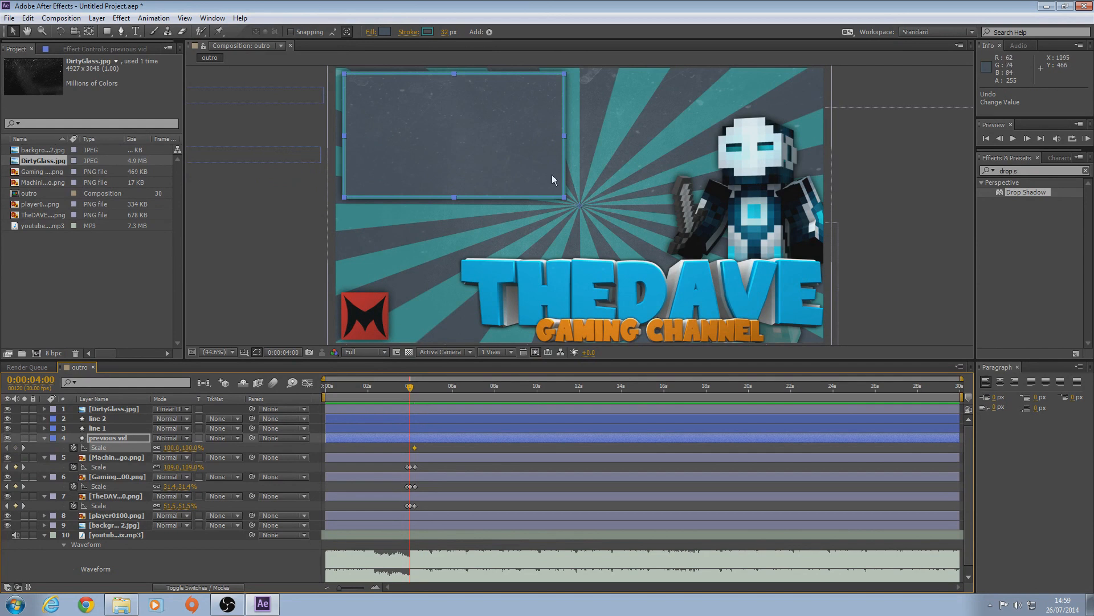
pyautogui.click(90, 33)
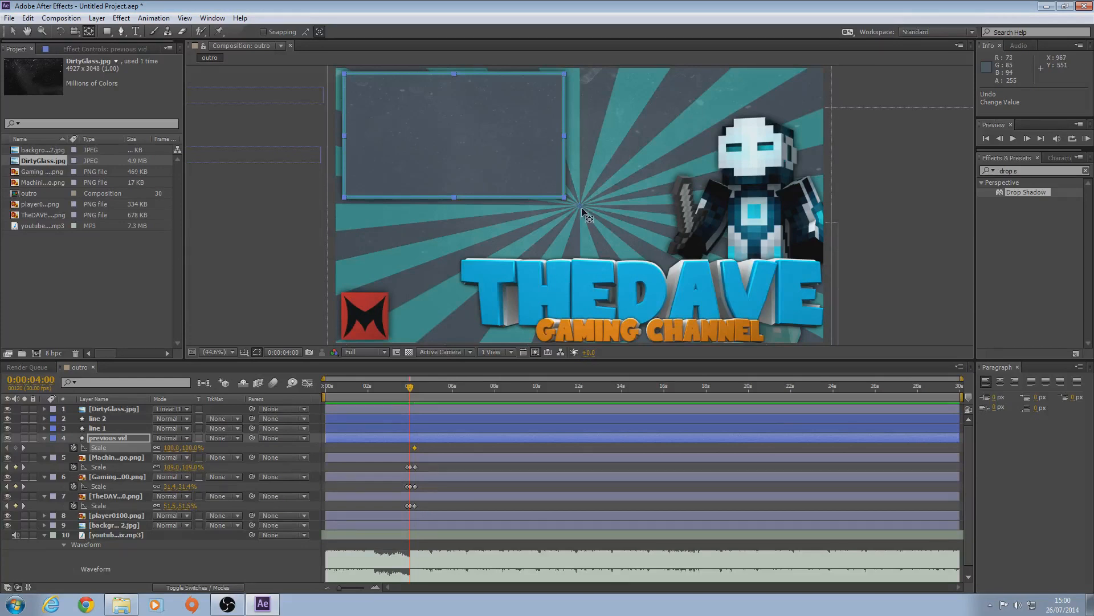
pyautogui.moveTo(572, 204); pyautogui.dragTo(456, 141)
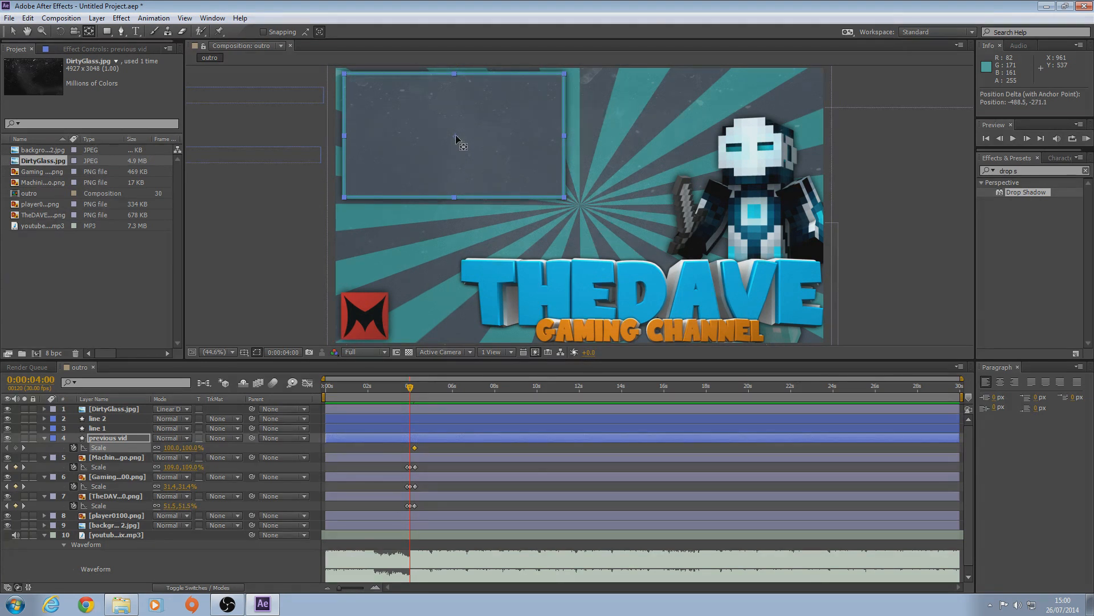
pyautogui.moveTo(456, 135); pyautogui.dragTo(457, 135)
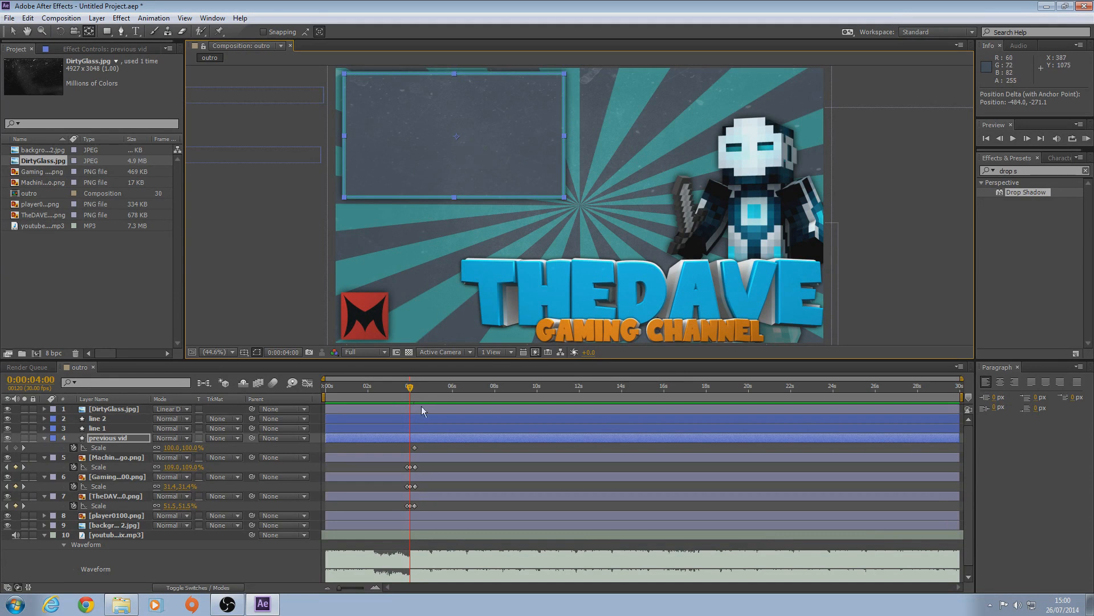
pyautogui.click(308, 297)
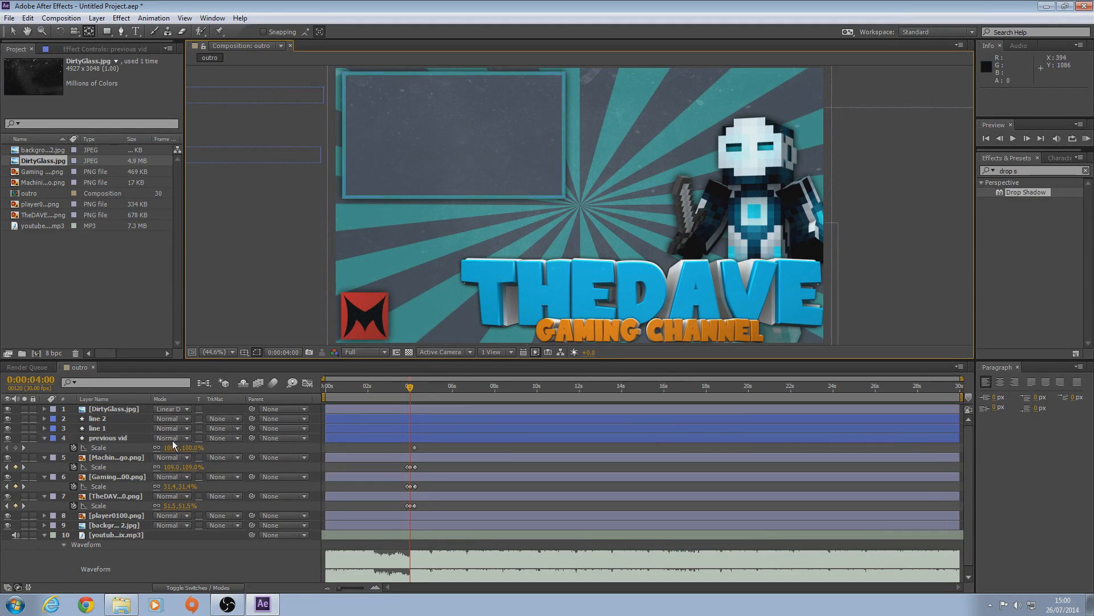
# Keyframe the previous vid layer's scale at 105% at 0:00:04:00 and at 0% at 0:00:03:26, and scrub through the pop-in
pyautogui.moveTo(171, 447); pyautogui.dragTo(171, 446)
pyautogui.click(385, 434)
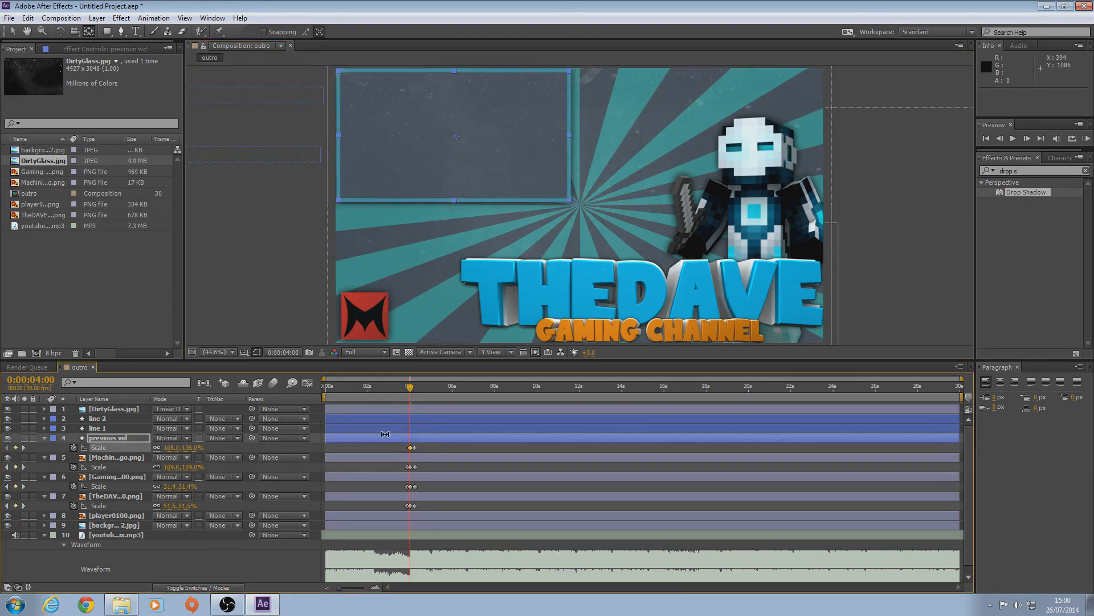
pyautogui.moveTo(411, 392); pyautogui.dragTo(406, 386)
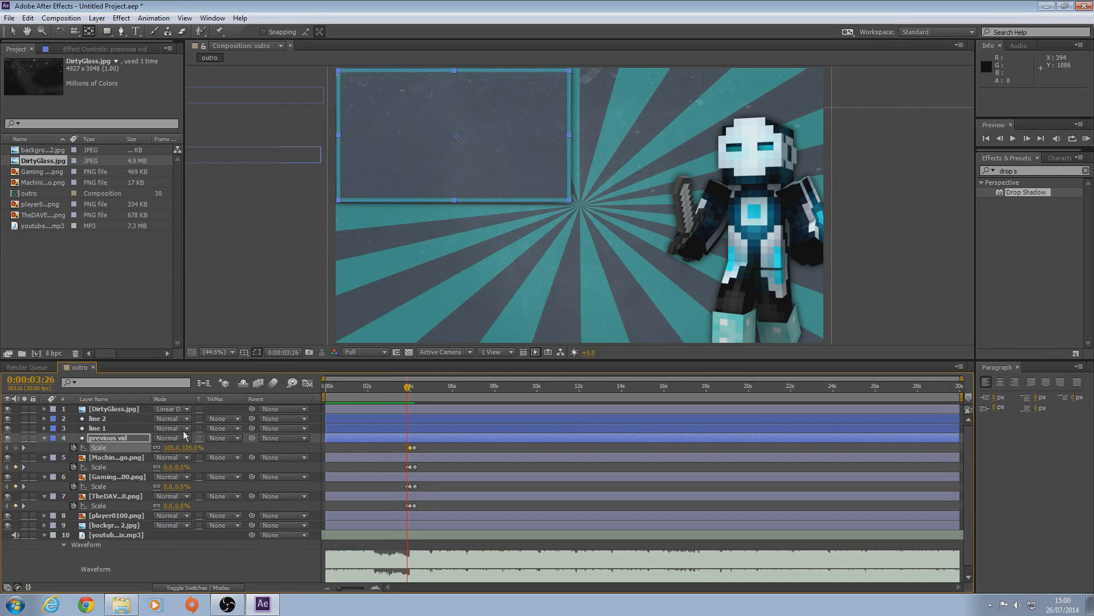
pyautogui.click(167, 449)
pyautogui.write('0')
pyautogui.click(179, 565)
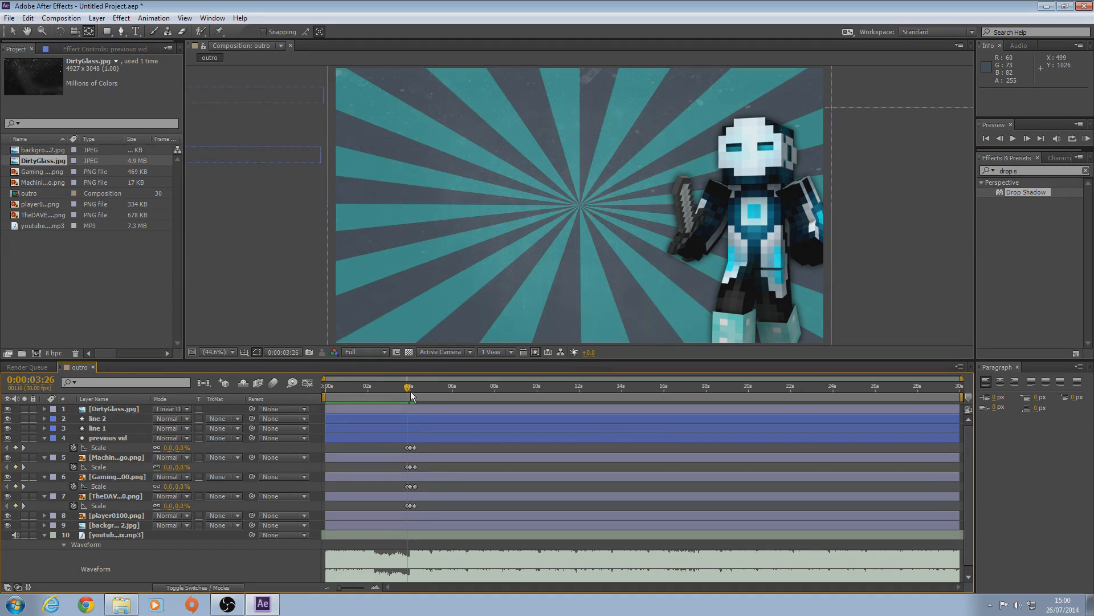
pyautogui.moveTo(407, 389)
pyautogui.mouseDown()
pyautogui.moveTo(395, 389)
pyautogui.moveTo(410, 391)
pyautogui.mouseUp()
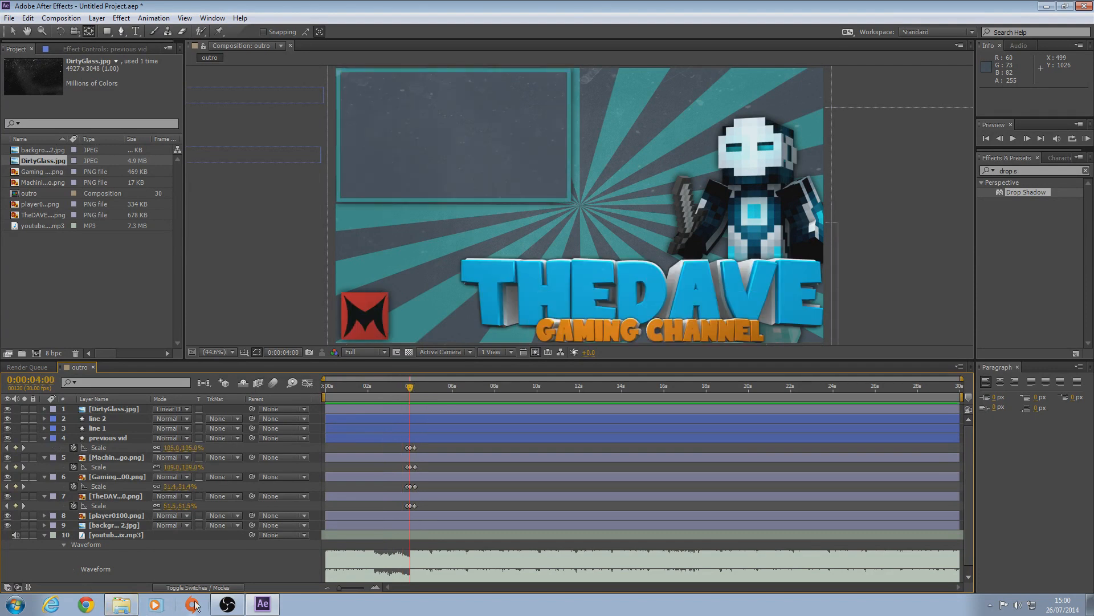
# Collapse the layers' keyframe properties and move player0100.png's anchor point just below the composition frame, beneath the character, with the Pan Behind tool
pyautogui.press('u')
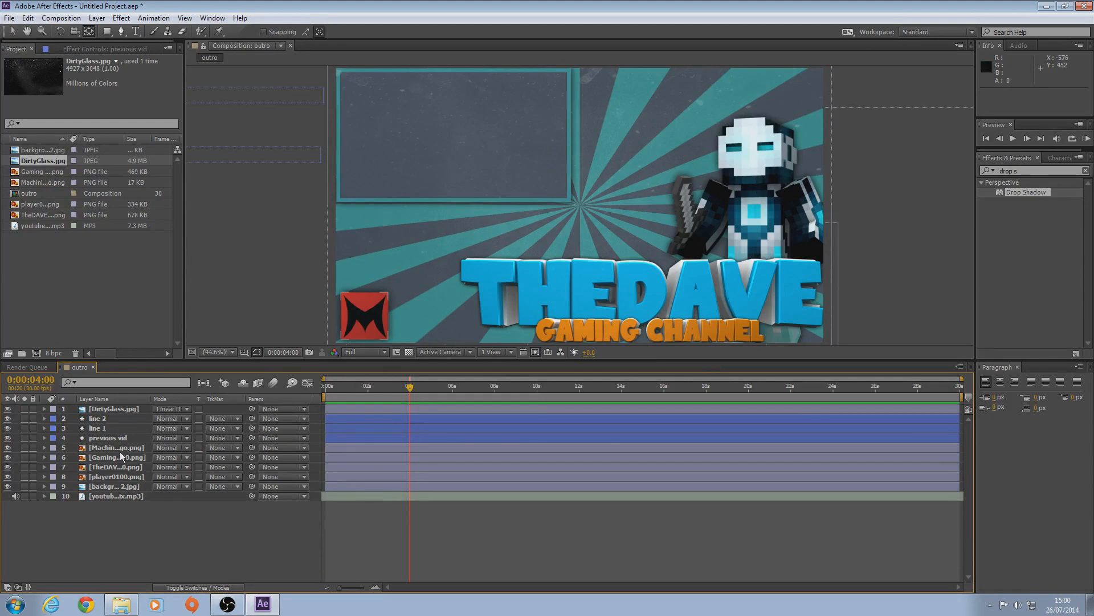
pyautogui.click(118, 476)
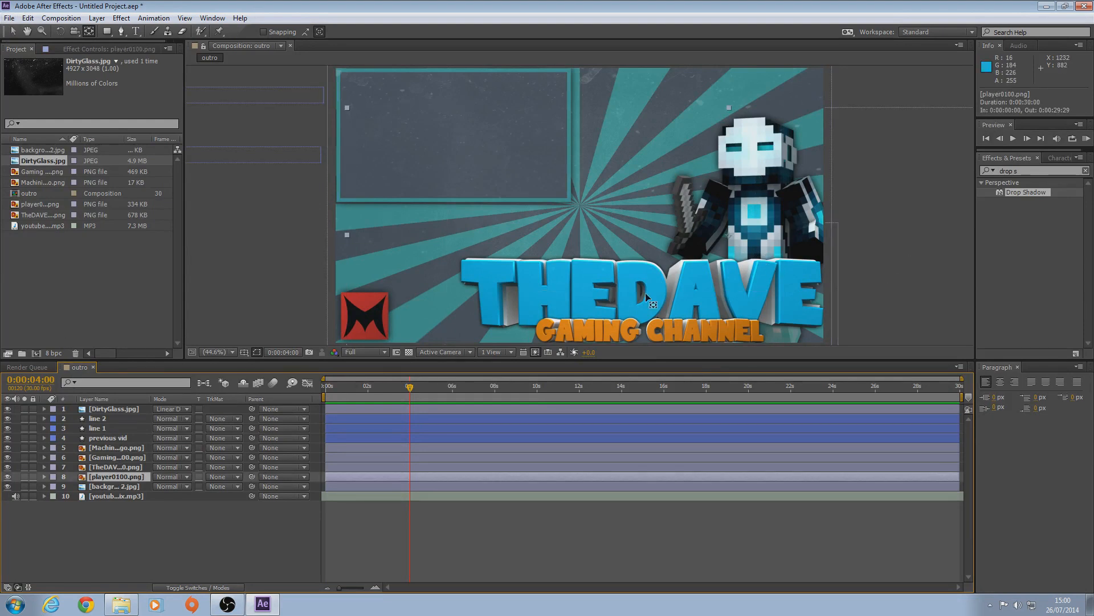
pyautogui.scroll(-2, 323, 317)
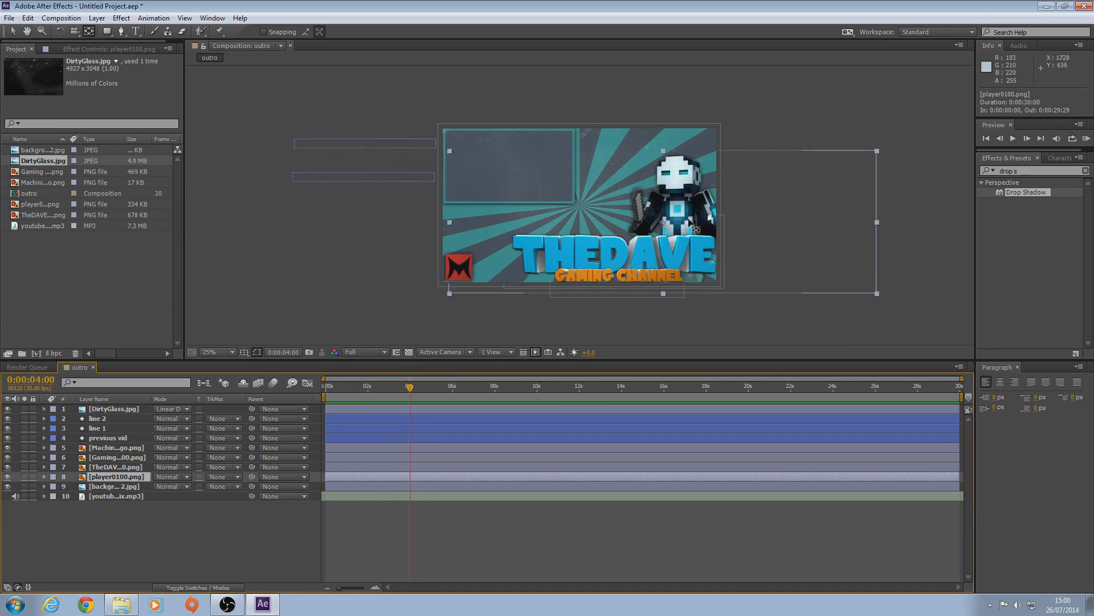
pyautogui.moveTo(668, 227); pyautogui.dragTo(575, 318)
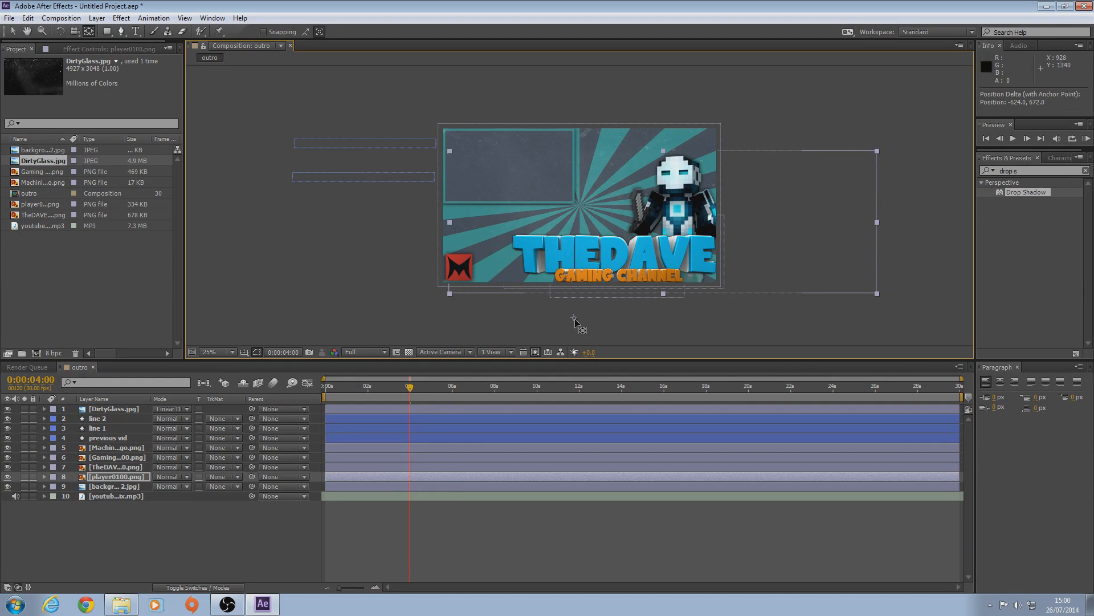
pyautogui.moveTo(574, 318); pyautogui.dragTo(685, 296)
pyautogui.click(116, 479)
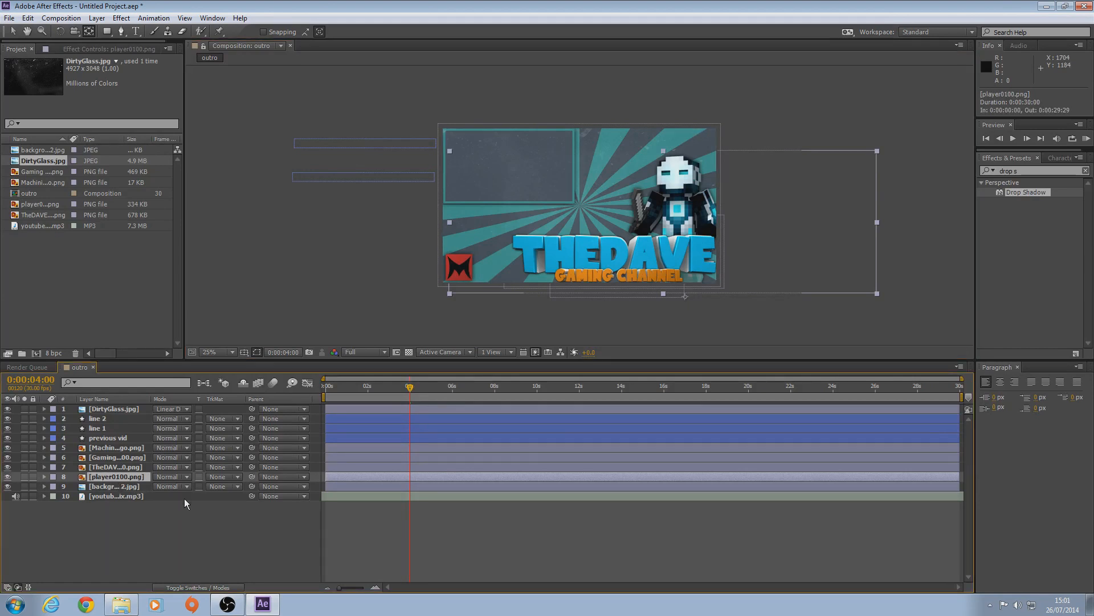
# Keyframe player0100.png's rotation at 0° at 0:00:04:06, with the Machinima logo's scale keyframes revealed as a timing reference
pyautogui.press('r')
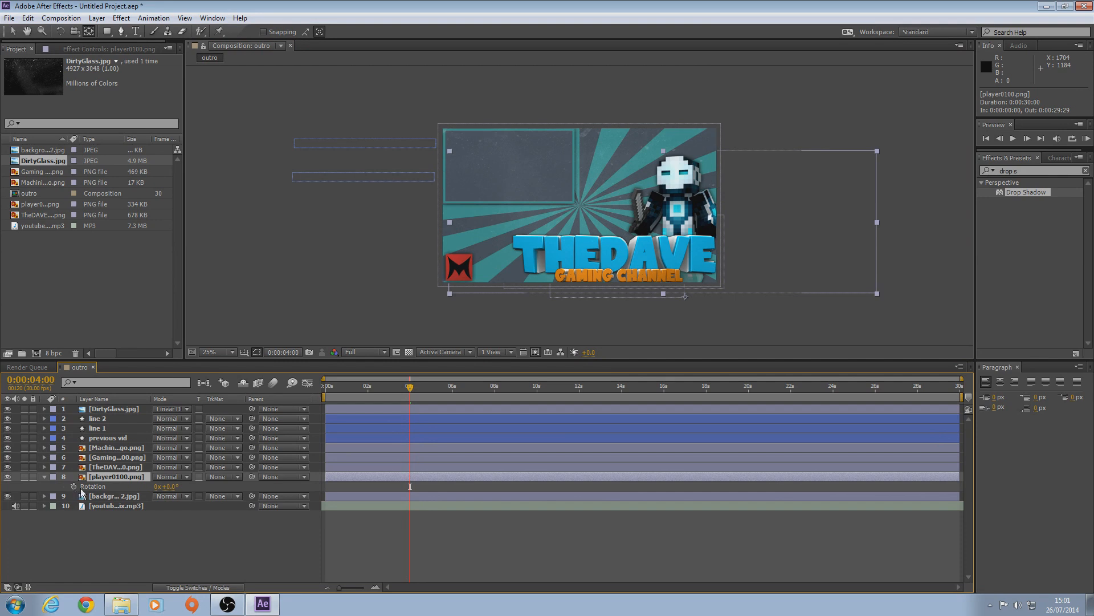
pyautogui.click(100, 450)
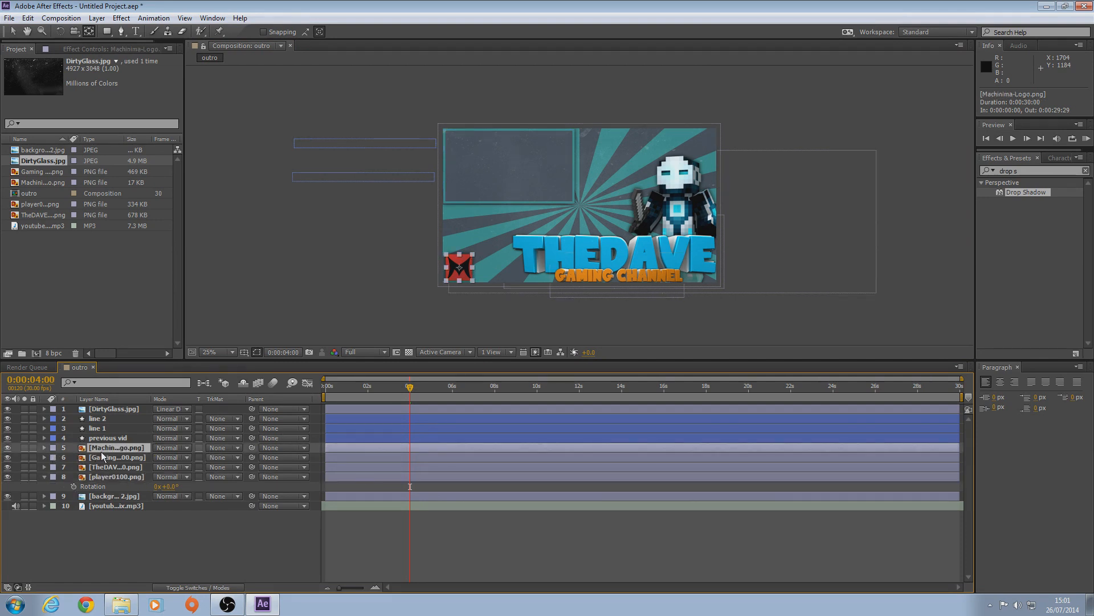
pyautogui.press('s')
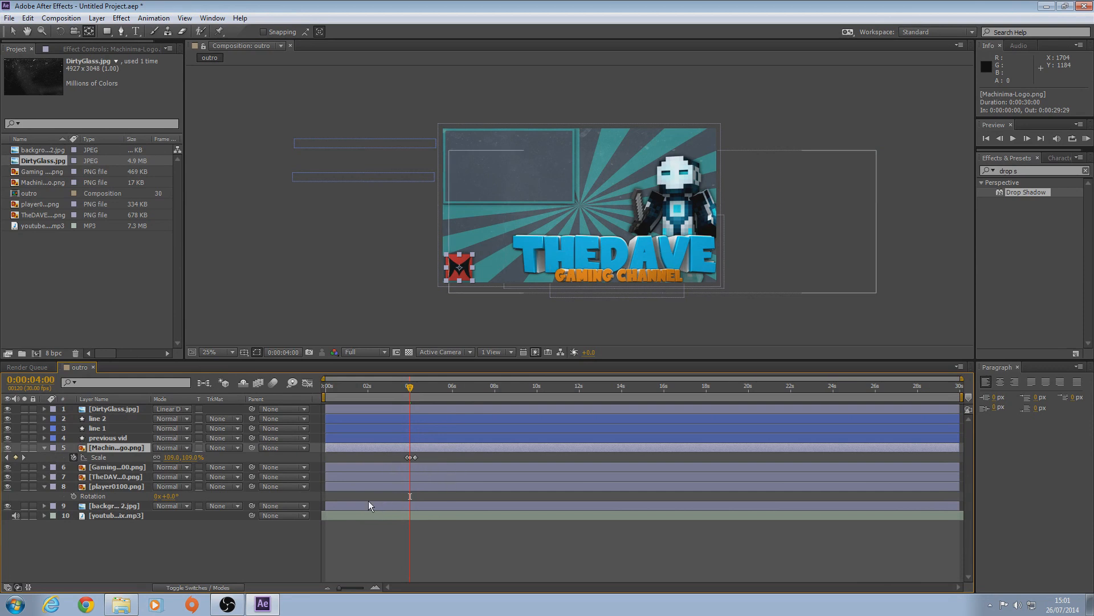
pyautogui.click(74, 496)
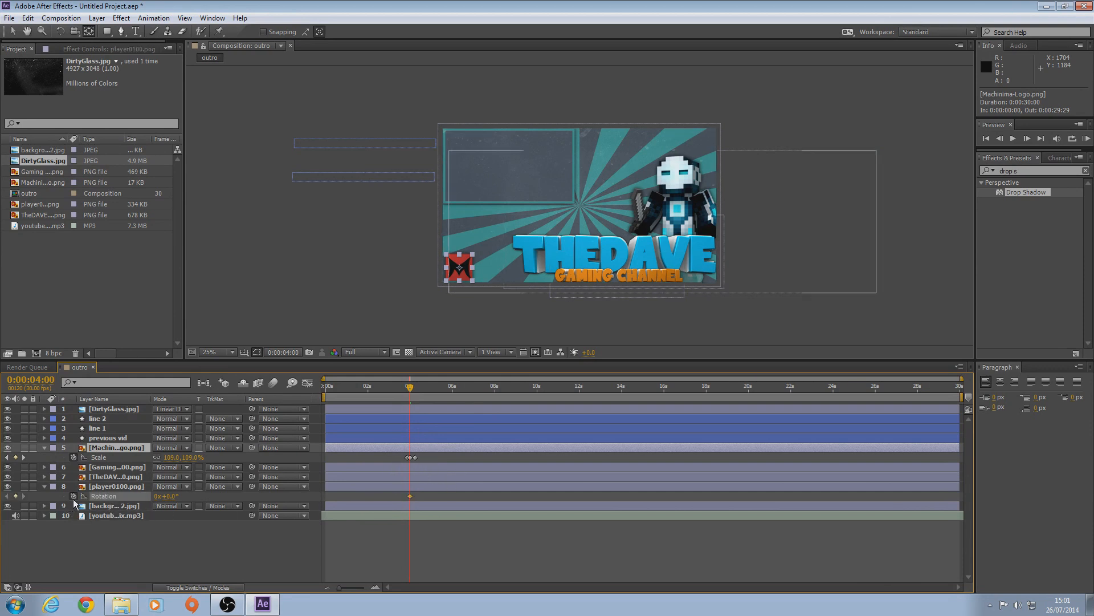
pyautogui.moveTo(411, 497); pyautogui.dragTo(412, 498)
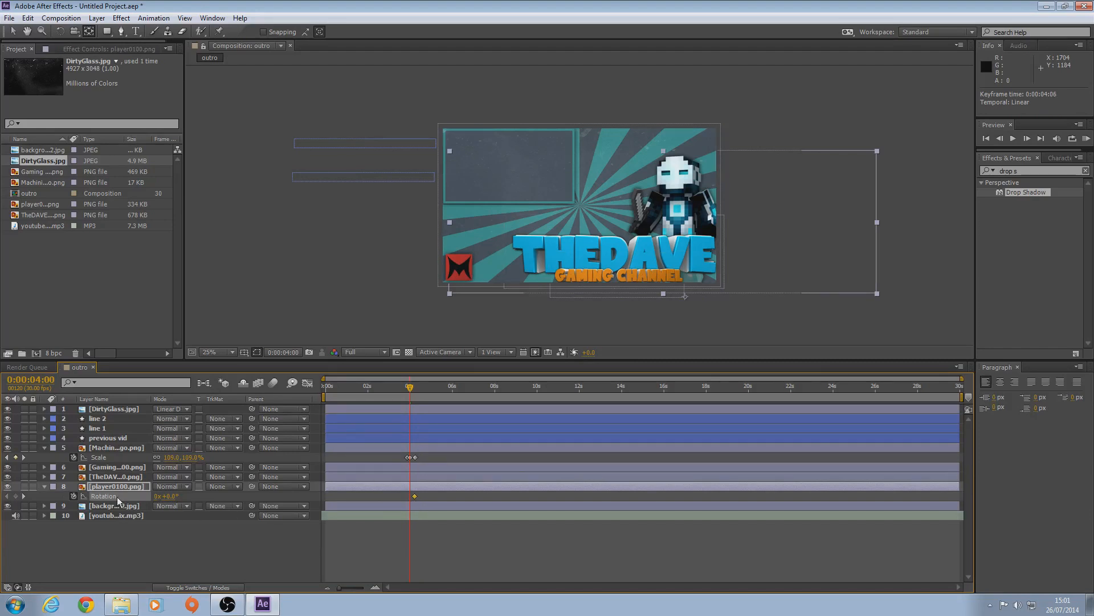
# Keyframe player0100.png's rotation at -13° at 0:00:04:00 and at 172° at 0:00:03:26, and scrub through the swing-in
pyautogui.moveTo(179, 495); pyautogui.dragTo(164, 495)
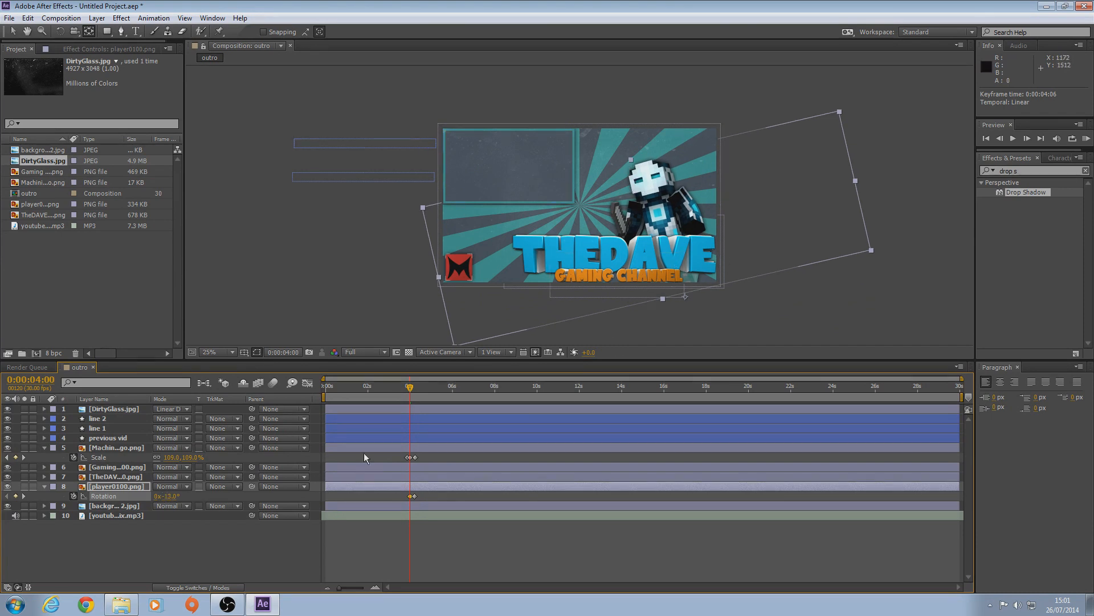
pyautogui.moveTo(411, 388); pyautogui.dragTo(408, 387)
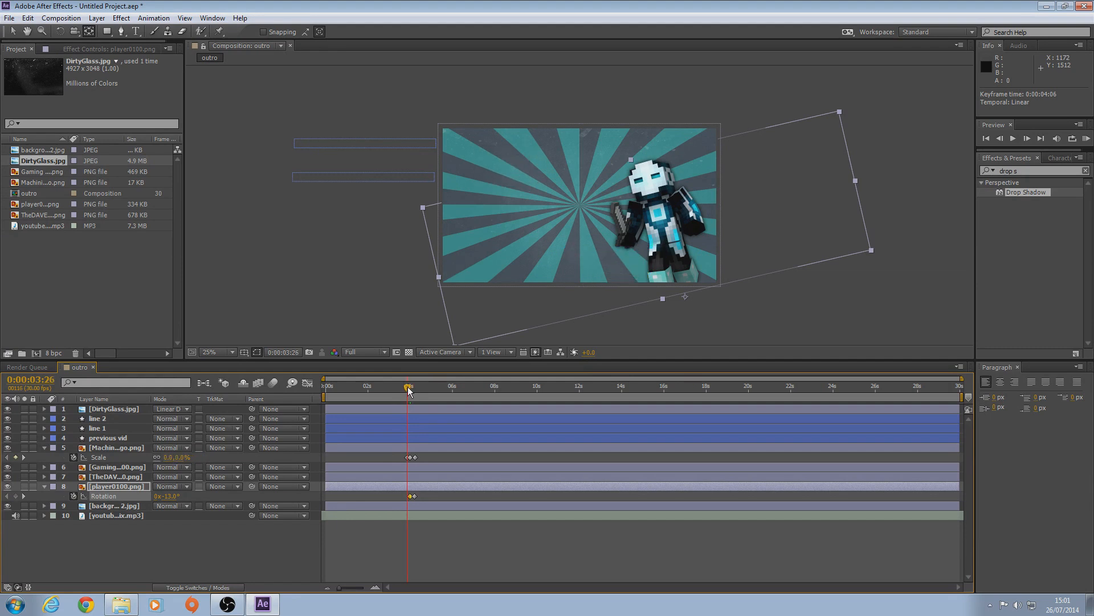
pyautogui.moveTo(168, 500); pyautogui.dragTo(236, 455)
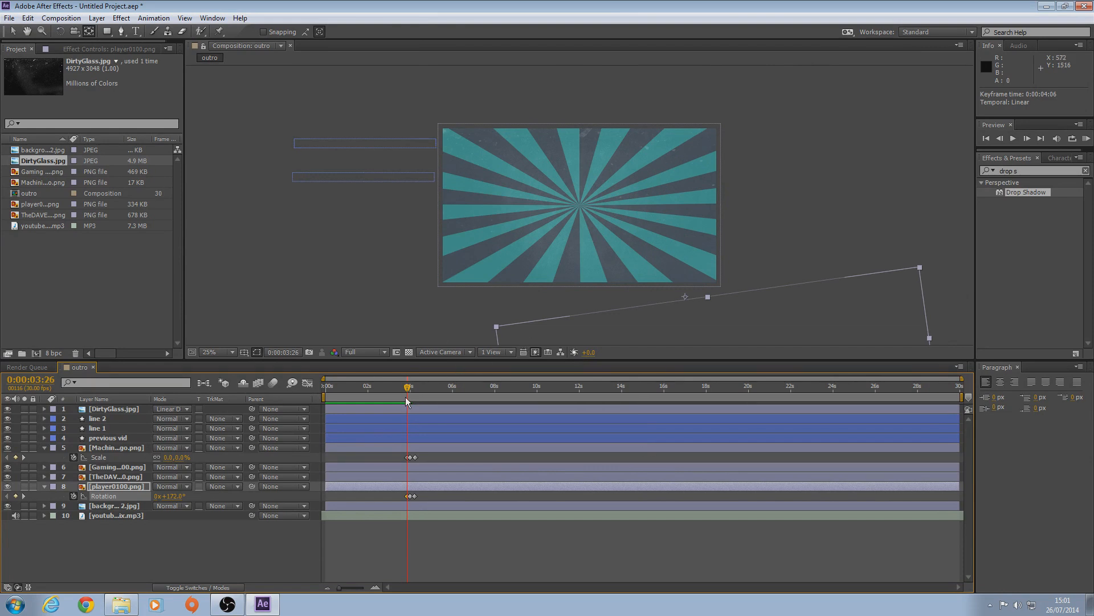
pyautogui.moveTo(408, 388)
pyautogui.mouseDown()
pyautogui.moveTo(395, 388)
pyautogui.moveTo(440, 403)
pyautogui.moveTo(409, 400)
pyautogui.mouseUp()
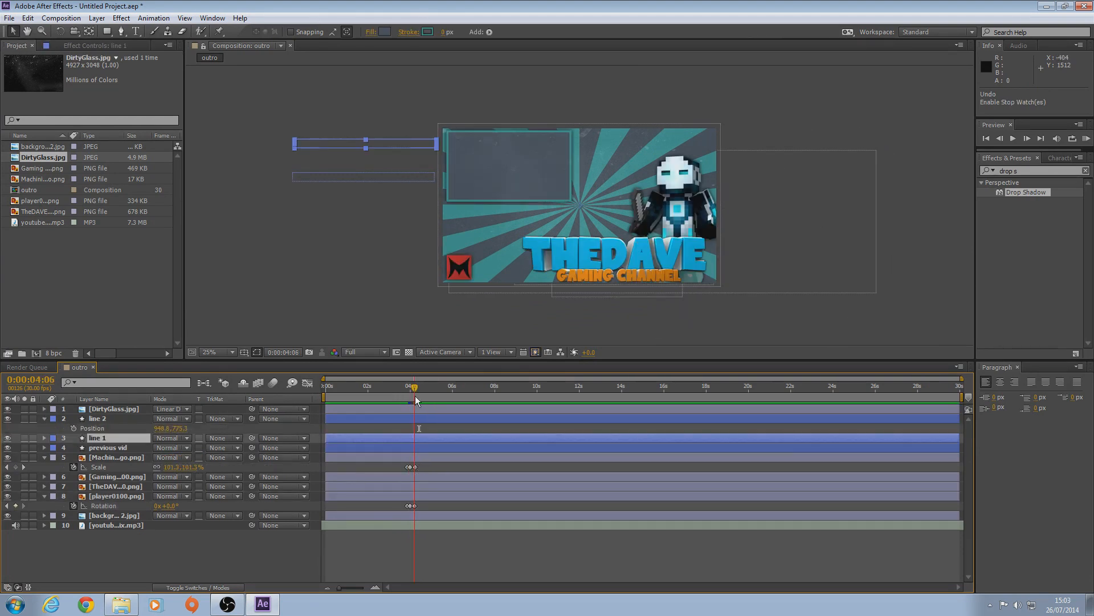
# Animate line 1's position with a keyframe at 960, 540 at 0:00:04:21 and one at about 4211, 540 at 0:00:06:02
pyautogui.moveTo(415, 396)
pyautogui.mouseDown()
pyautogui.moveTo(425, 403)
pyautogui.moveTo(408, 392)
pyautogui.moveTo(437, 385)
pyautogui.moveTo(393, 386)
pyautogui.moveTo(426, 384)
pyautogui.mouseUp()
pyautogui.click(99, 444)
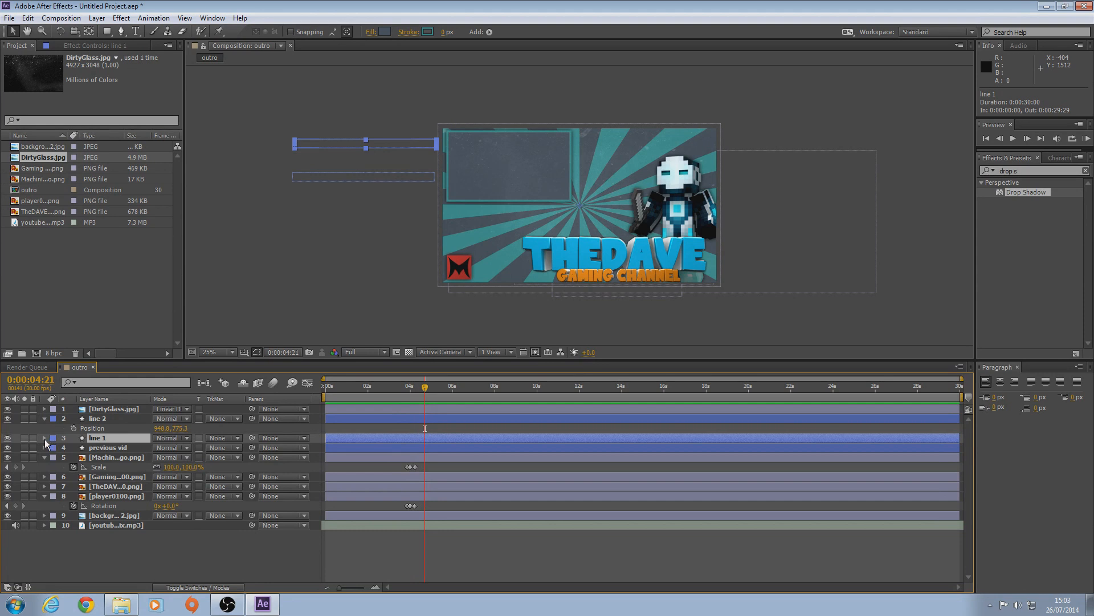
pyautogui.press('p')
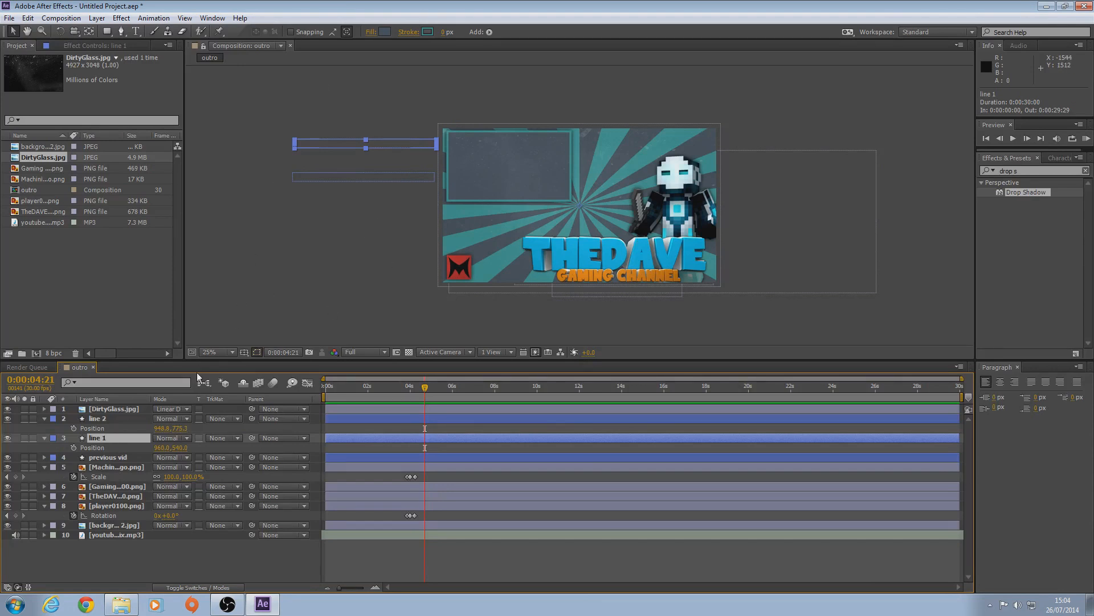
pyautogui.click(73, 448)
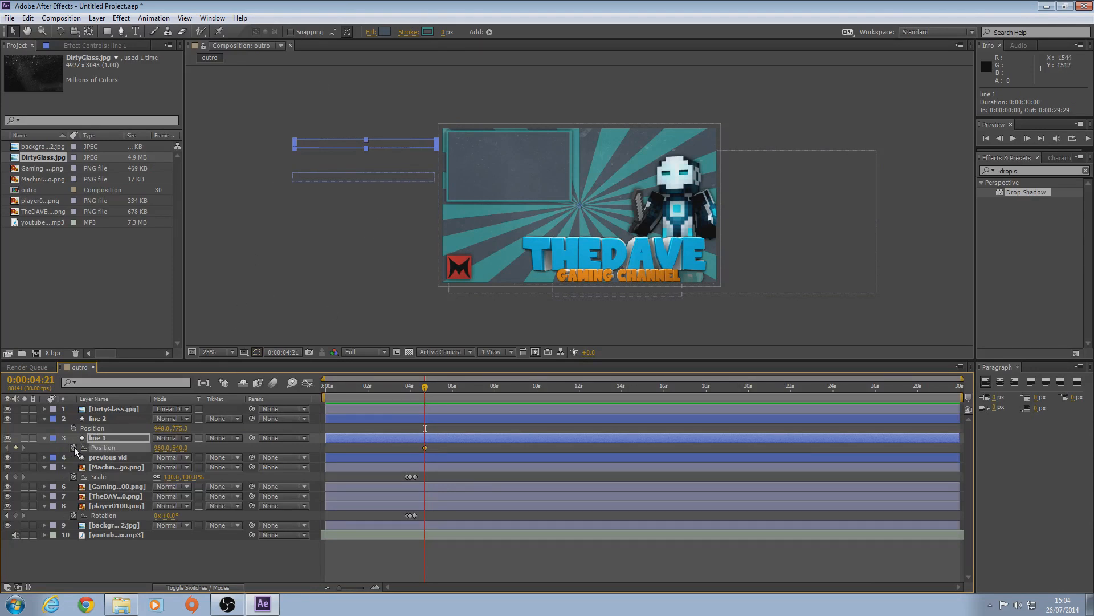
pyautogui.moveTo(447, 388); pyautogui.dragTo(455, 390)
pyautogui.moveTo(159, 447); pyautogui.dragTo(1089, 448)
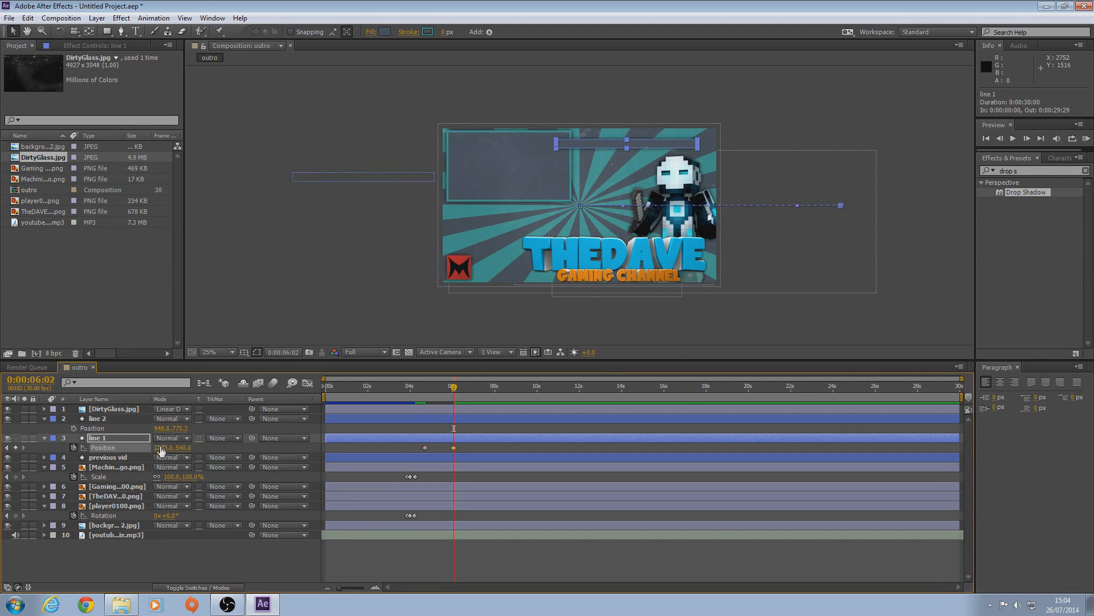
pyautogui.moveTo(192, 445); pyautogui.dragTo(936, 411)
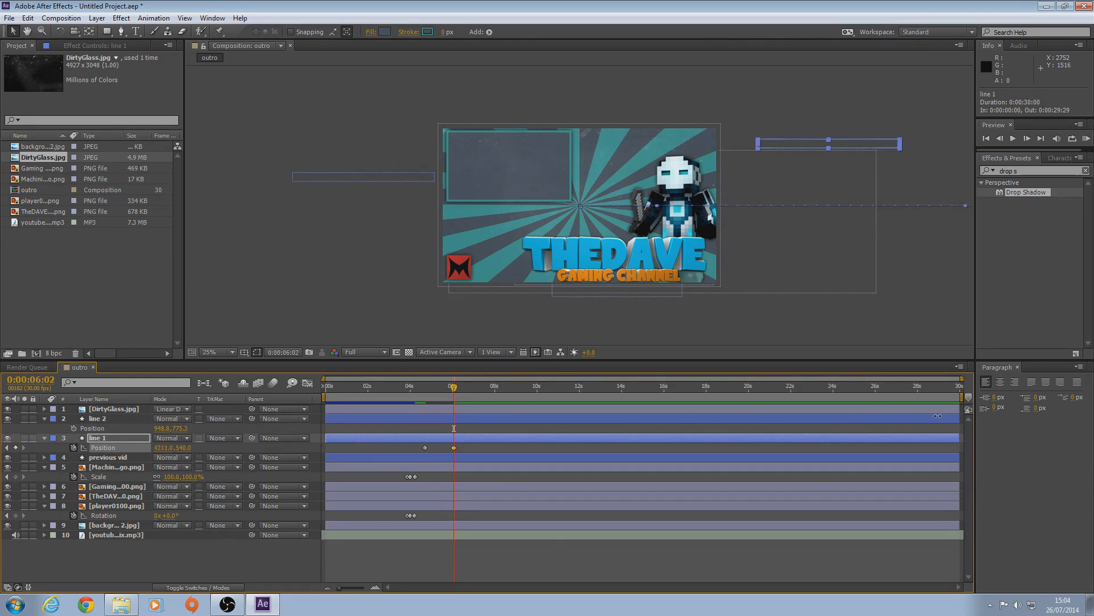
# Keyframe line 2's current position at 0:00:04:21 and set its X position to about 4229 at 0:00:06:02, past the frame's far side
pyautogui.click(98, 419)
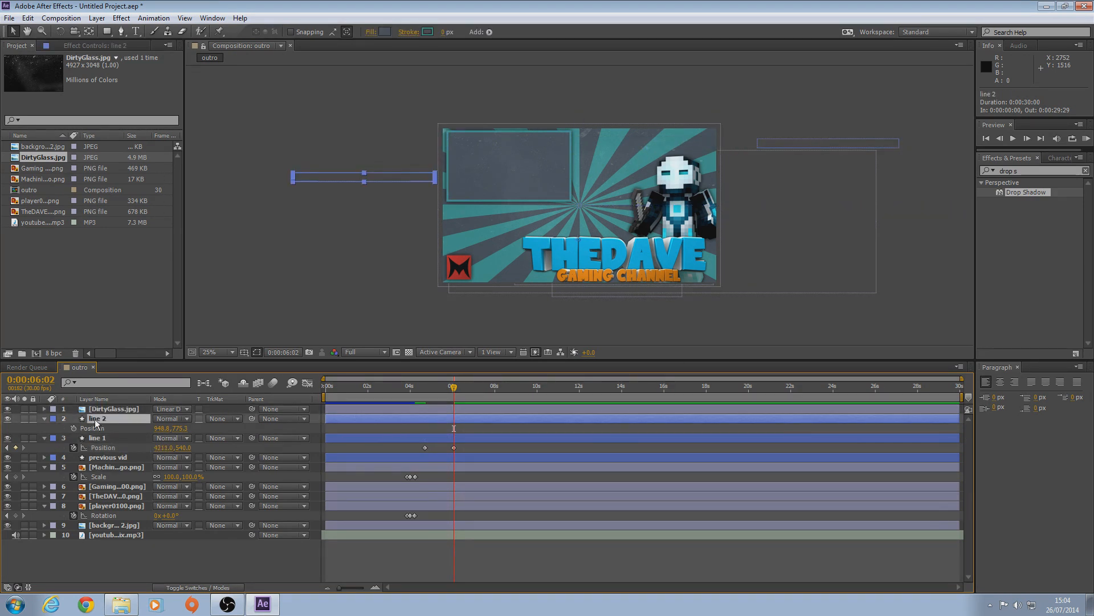
pyautogui.press('p')
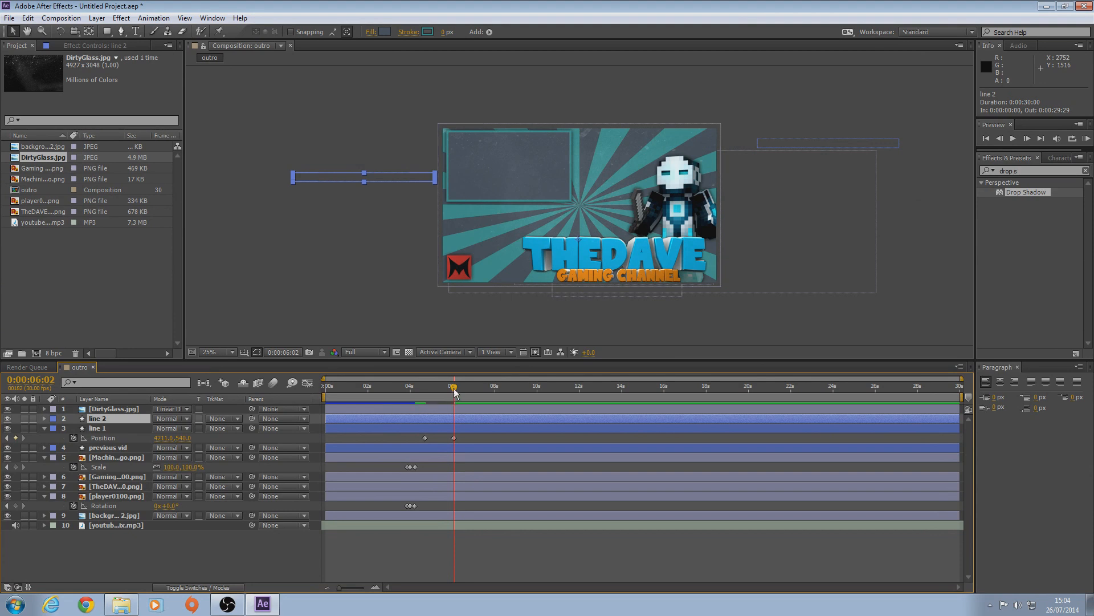
pyautogui.press('p')
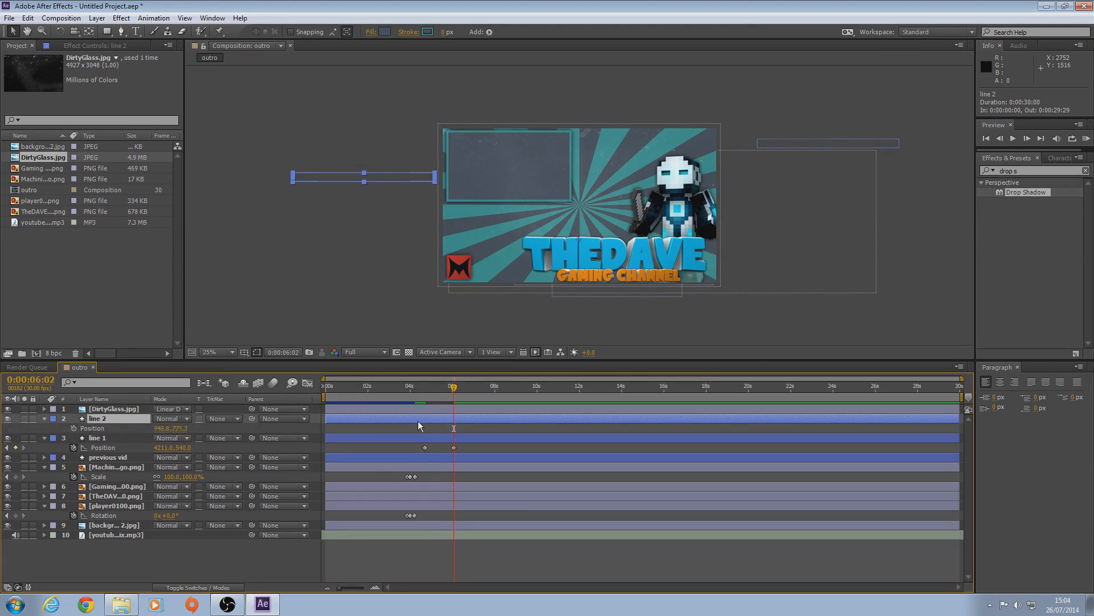
pyautogui.moveTo(454, 389); pyautogui.dragTo(424, 389)
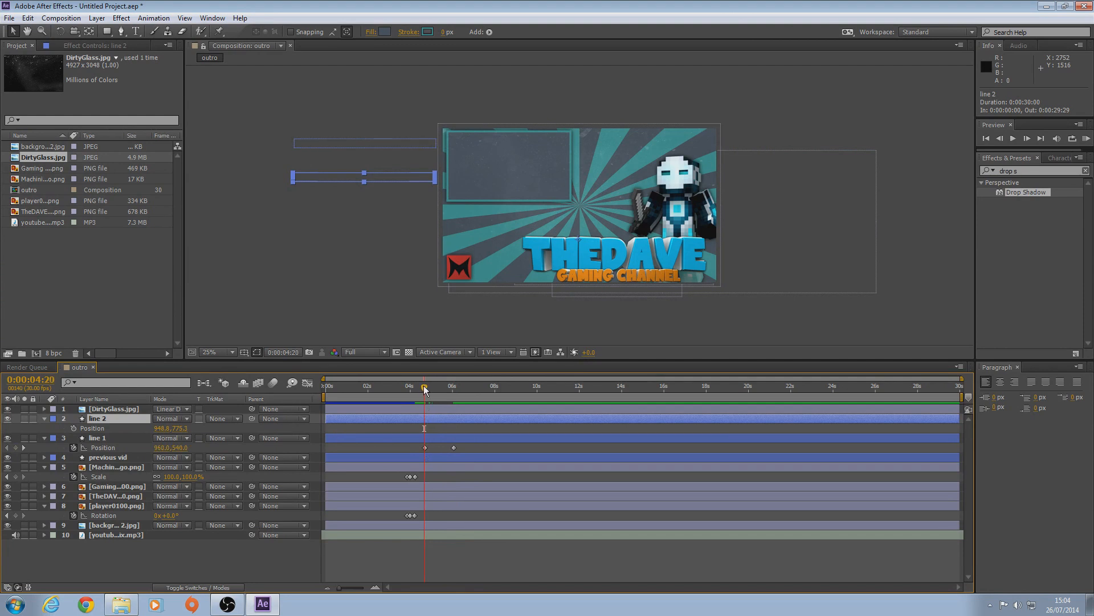
pyautogui.moveTo(424, 388); pyautogui.dragTo(425, 388)
pyautogui.click(74, 428)
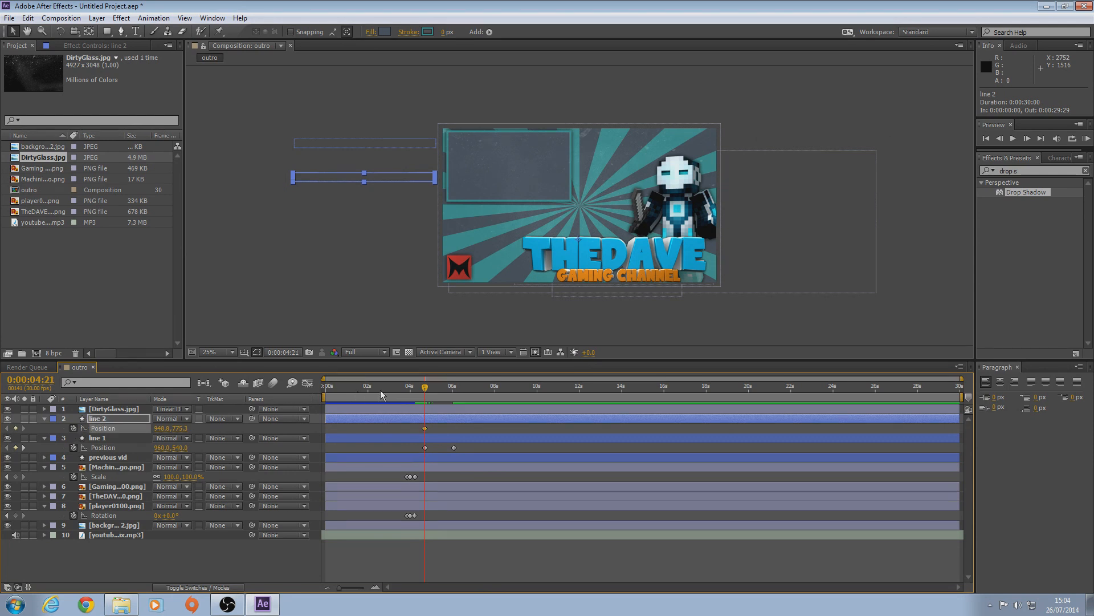
pyautogui.moveTo(425, 389); pyautogui.dragTo(453, 393)
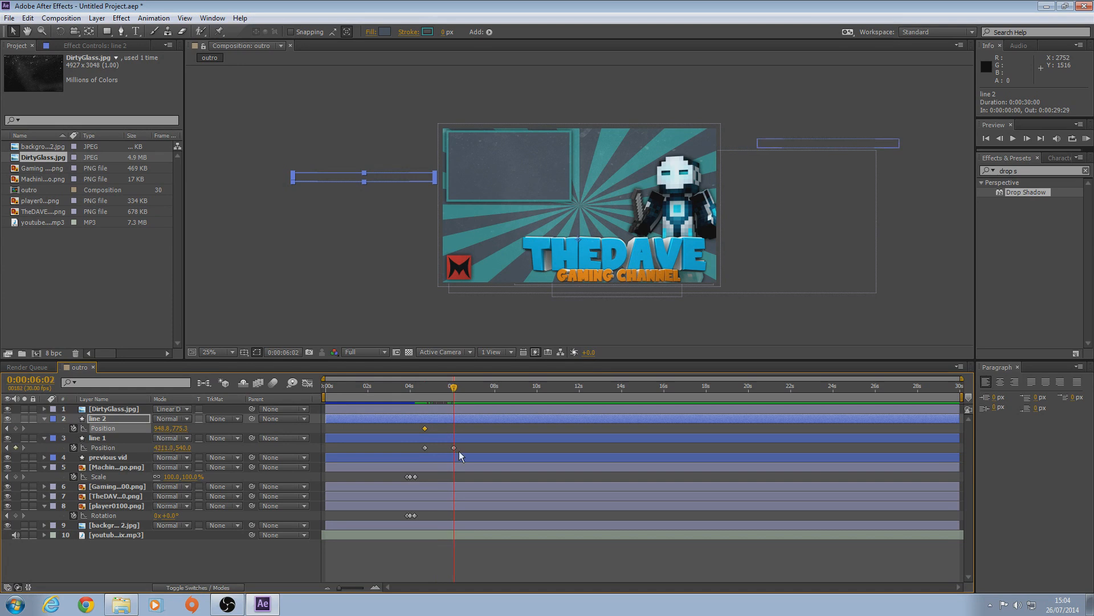
pyautogui.moveTo(161, 429); pyautogui.dragTo(656, 428)
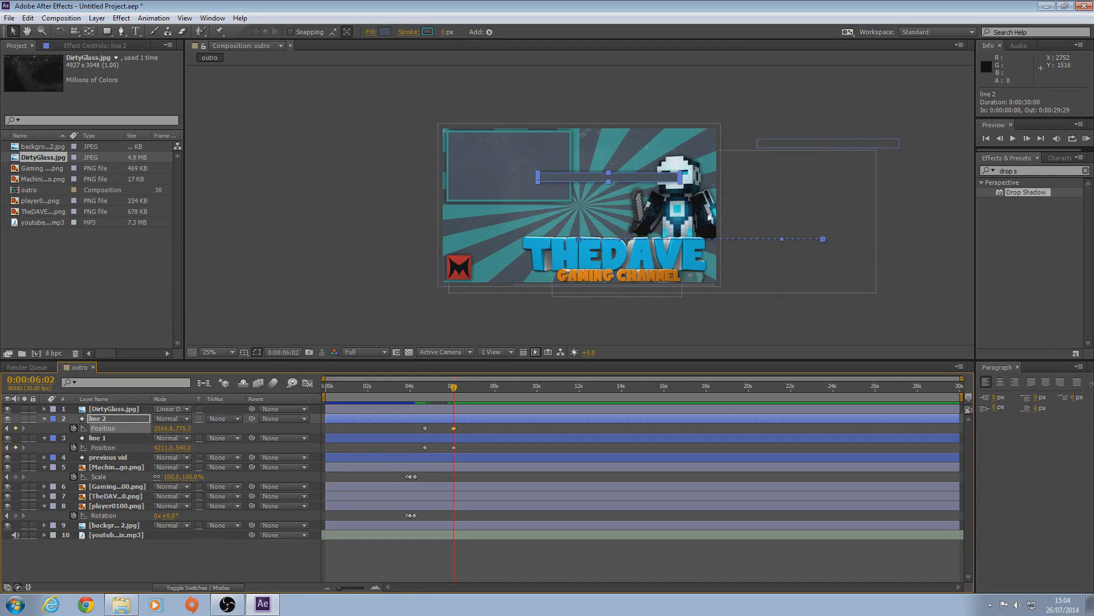
pyautogui.moveTo(162, 428); pyautogui.dragTo(1052, 418)
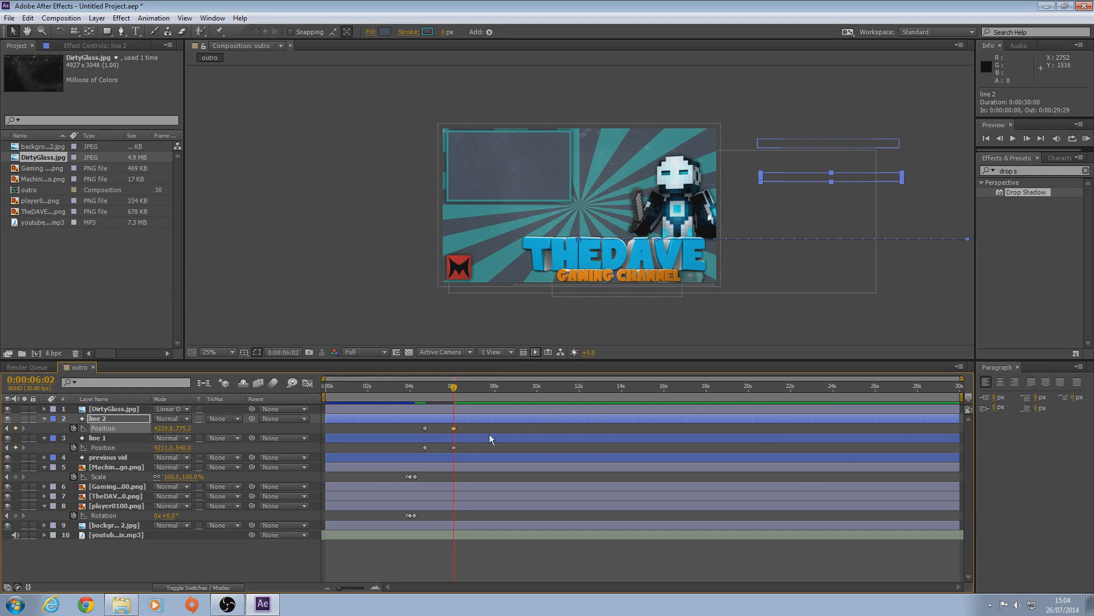
# Scrub back to check the lines' slide, move both line layers beneath the previous vid layer, and return to the start of the timeline
pyautogui.moveTo(458, 393)
pyautogui.mouseDown()
pyautogui.moveTo(416, 393)
pyautogui.moveTo(436, 393)
pyautogui.mouseUp()
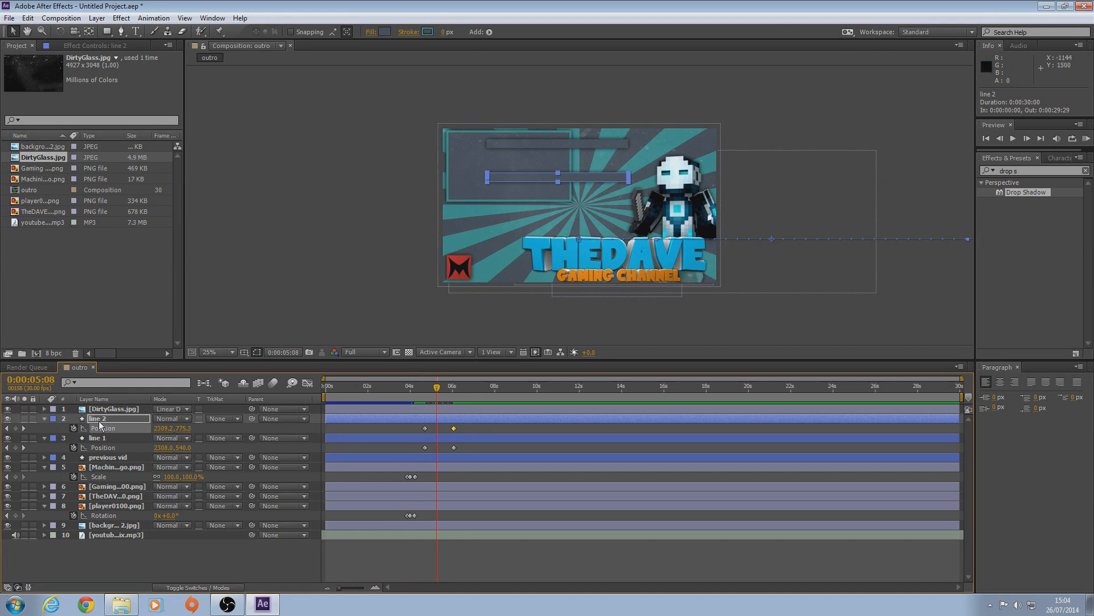
pyautogui.keyDown('shift'); pyautogui.click(98, 438); pyautogui.keyUp('shift')
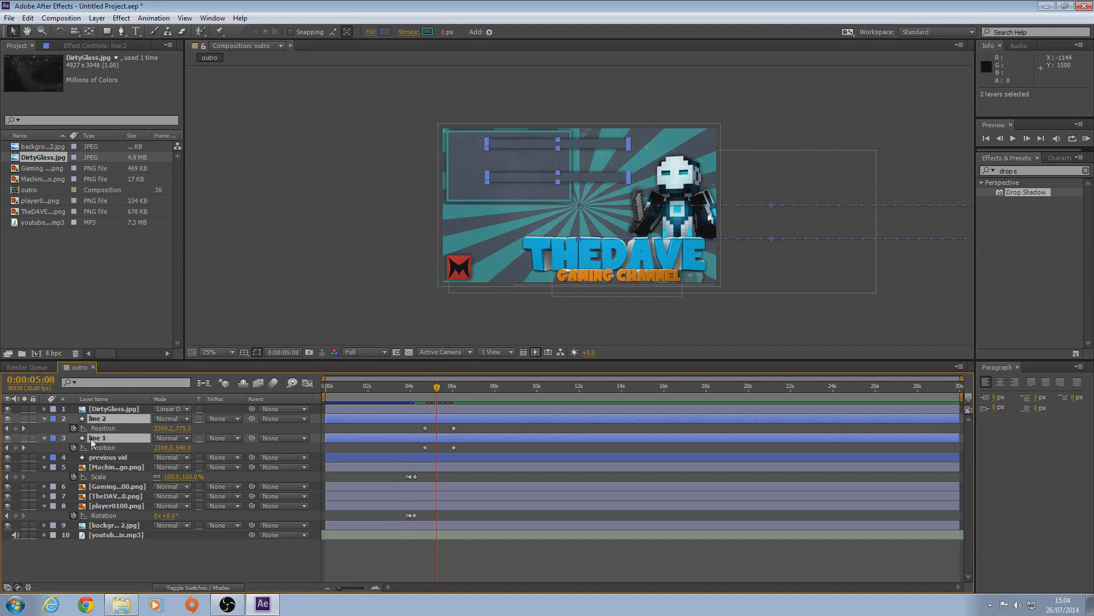
pyautogui.moveTo(111, 418); pyautogui.dragTo(108, 461)
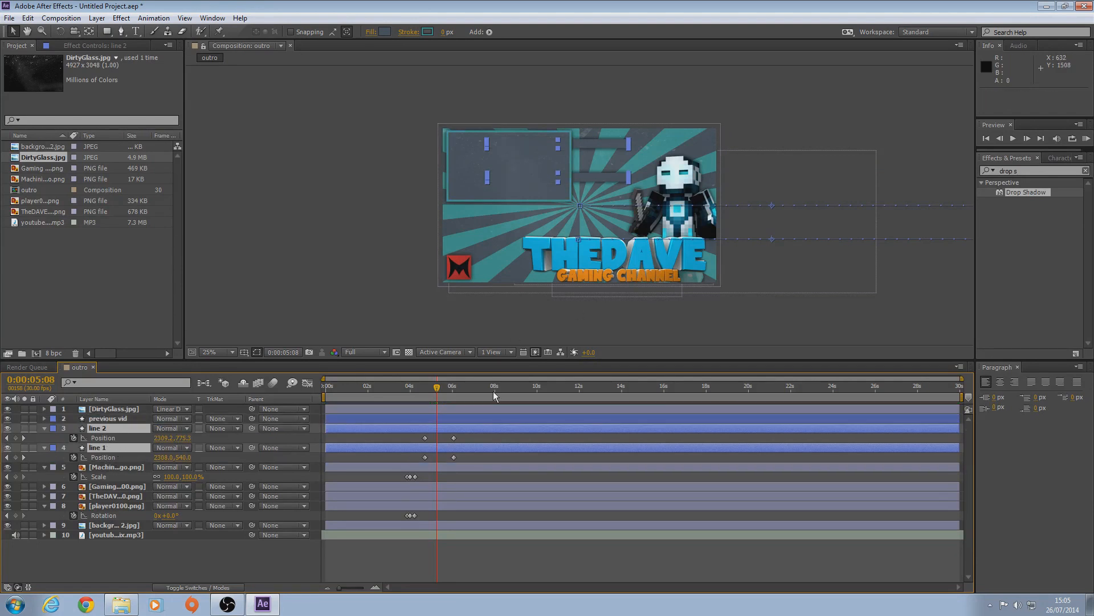
pyautogui.moveTo(434, 389); pyautogui.dragTo(309, 409)
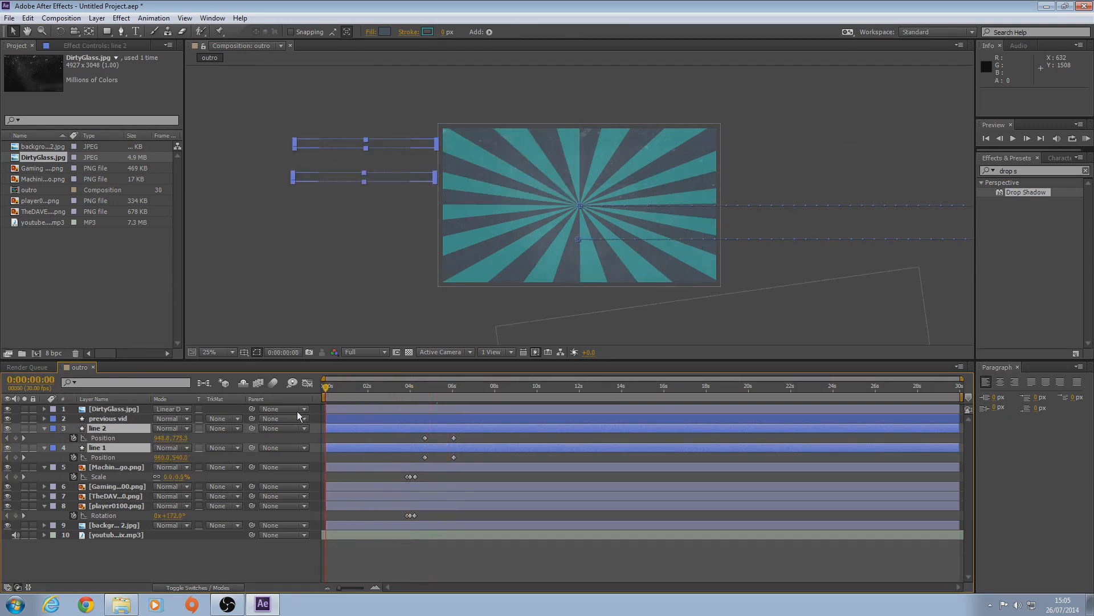
# Lower the music layer's audio levels to -19 dB and play a RAM preview of the whole outro
pyautogui.click(54, 545)
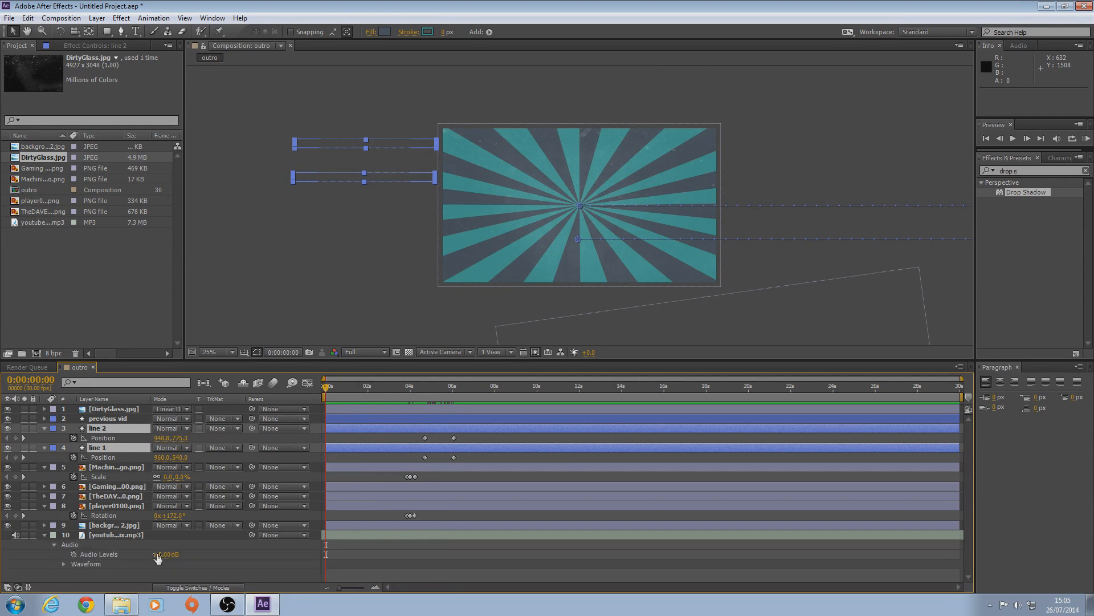
pyautogui.moveTo(166, 556); pyautogui.dragTo(63, 556)
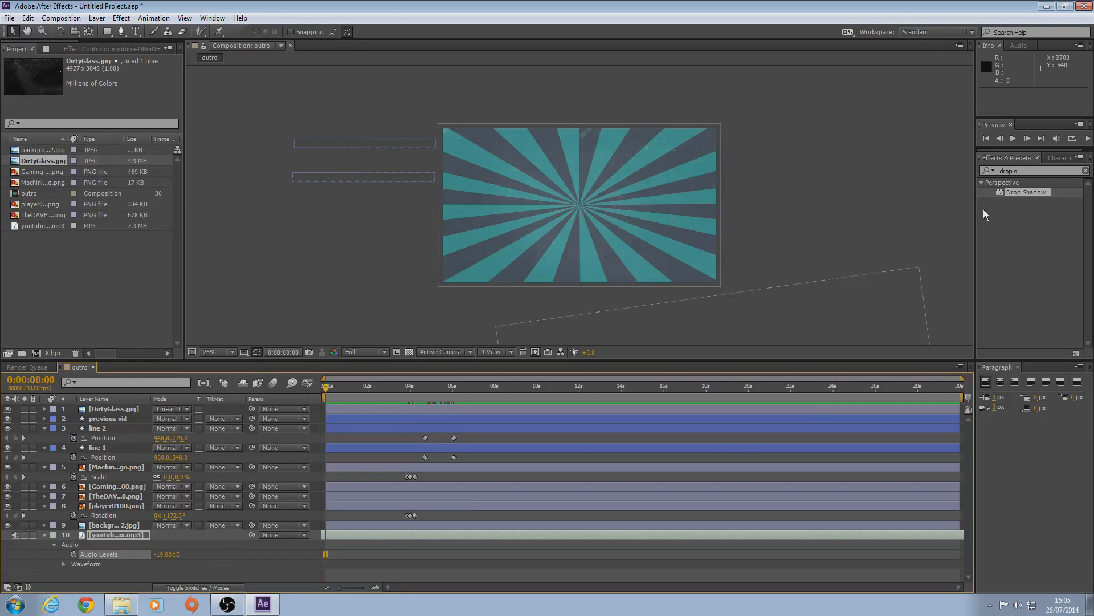
pyautogui.click(1086, 139)
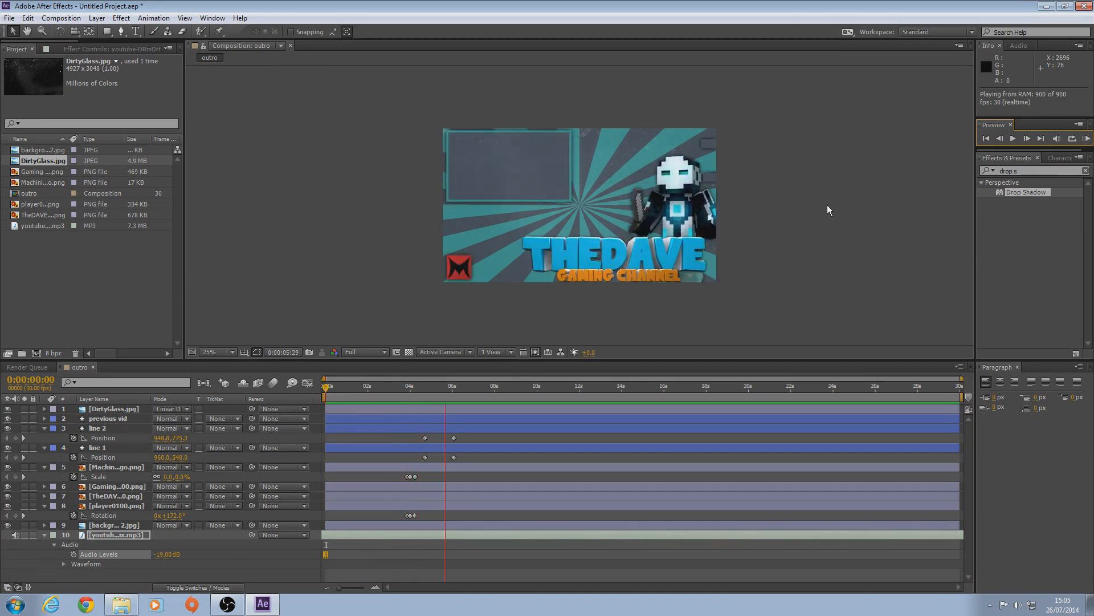
pyautogui.press('space')
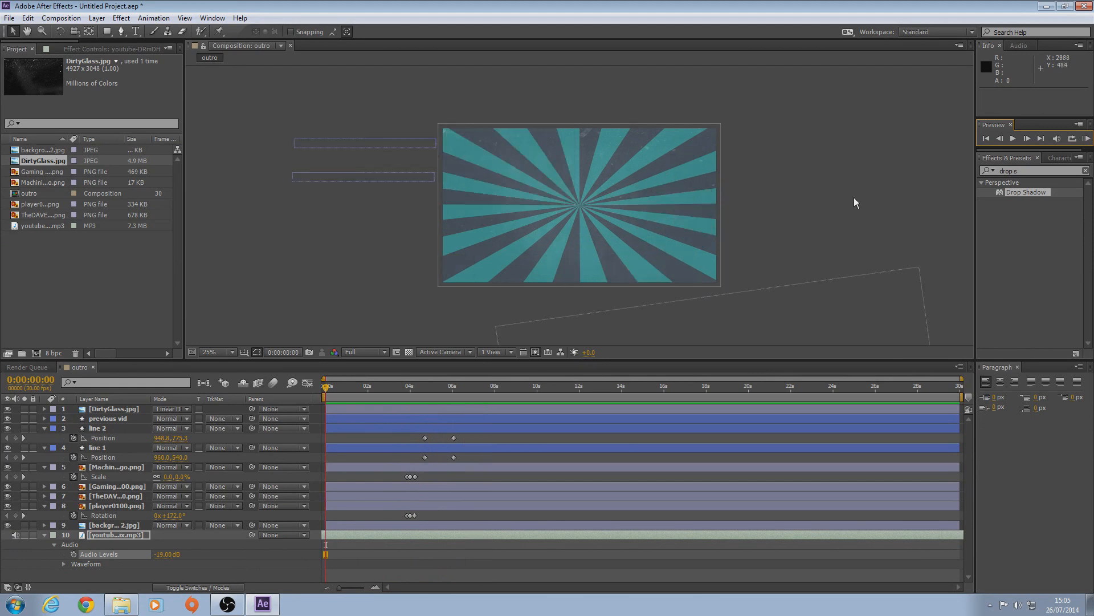
# Move the player0100.png layer directly beneath previous vid, above both line layers, and scrub back to 0:00:04:01 to check it
pyautogui.moveTo(323, 393); pyautogui.dragTo(421, 388)
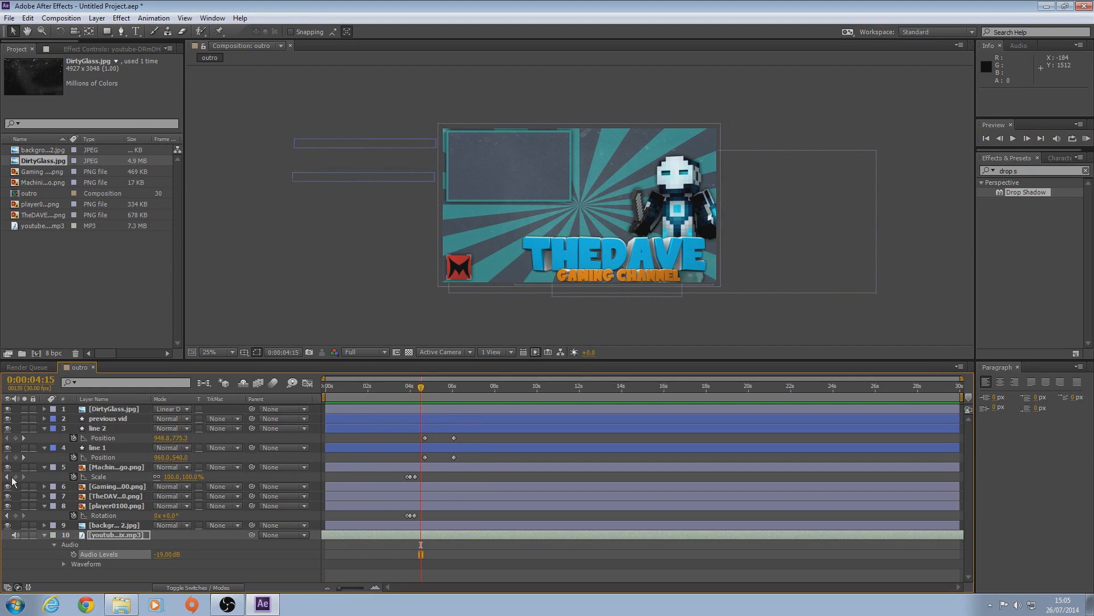
pyautogui.moveTo(112, 505); pyautogui.dragTo(114, 429)
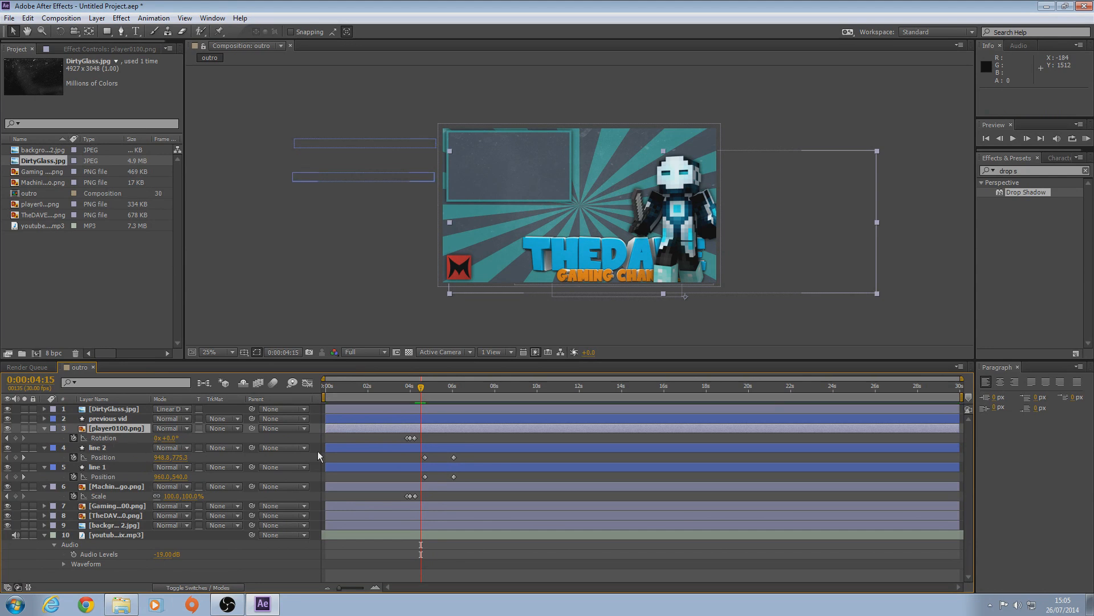
pyautogui.moveTo(421, 389); pyautogui.dragTo(411, 389)
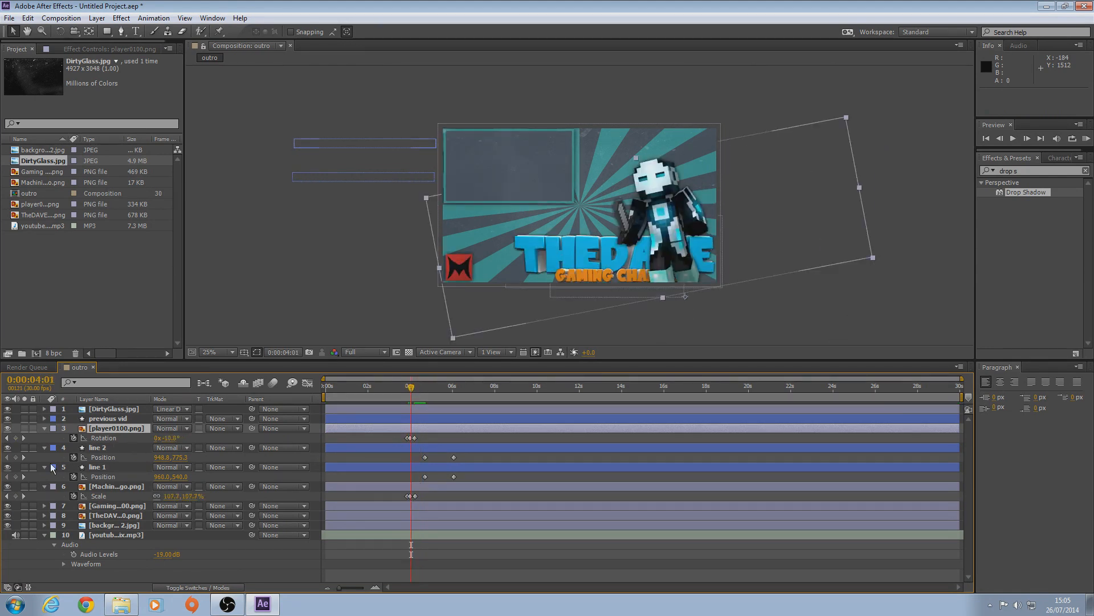
pyautogui.click(51, 577)
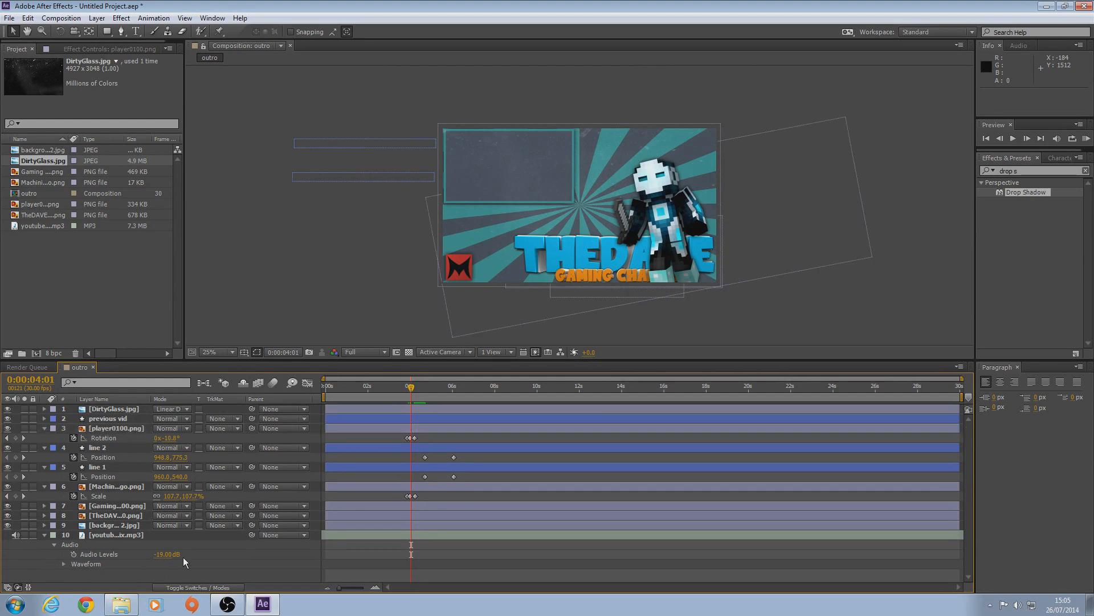
# Reveal all keyframes and move the first ones of previous vid, the player, the Machinima logo and both text layers to 0:00:03:20
pyautogui.press('u')
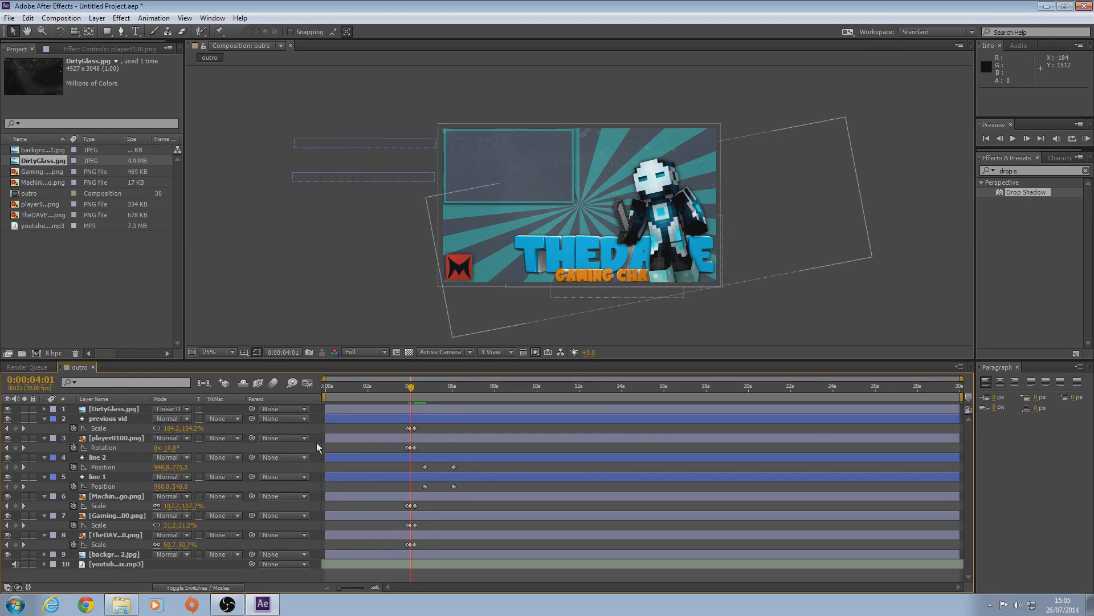
pyautogui.moveTo(388, 358); pyautogui.dragTo(400, 178)
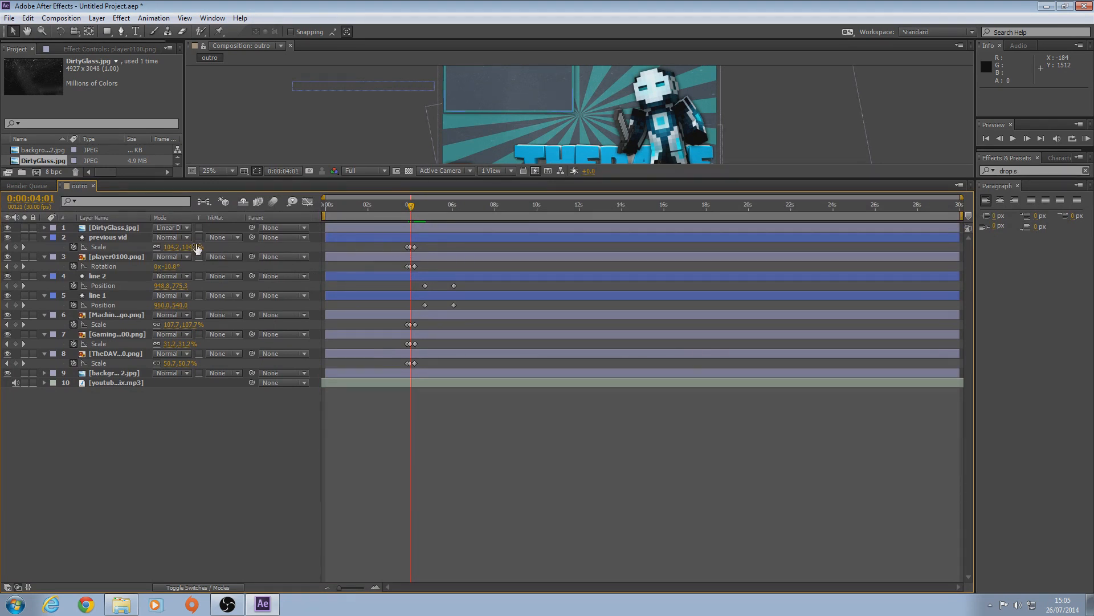
pyautogui.click(408, 248)
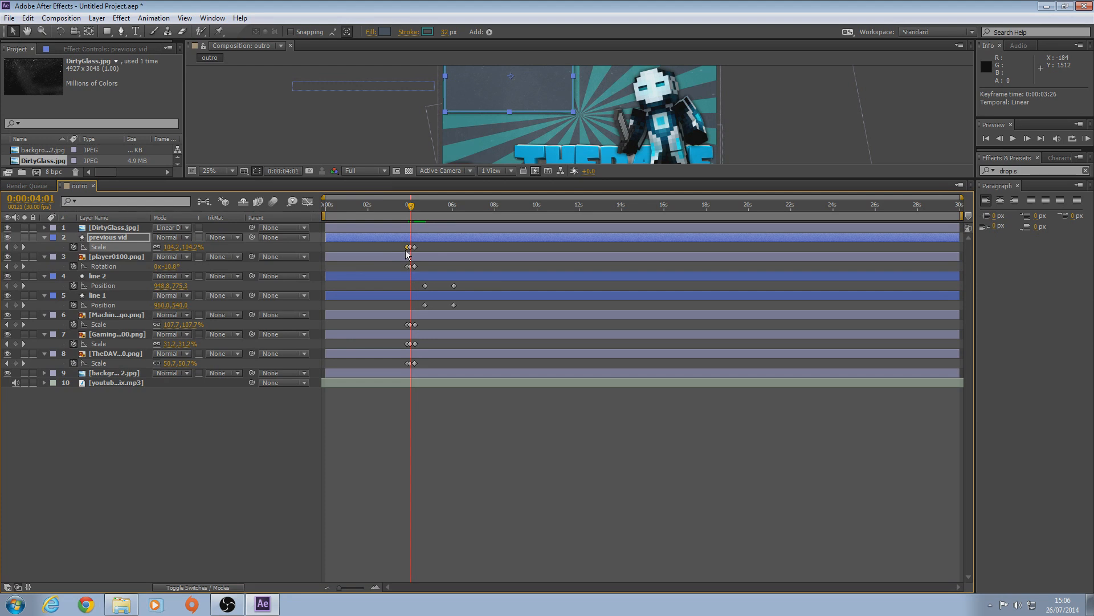
pyautogui.click(408, 266)
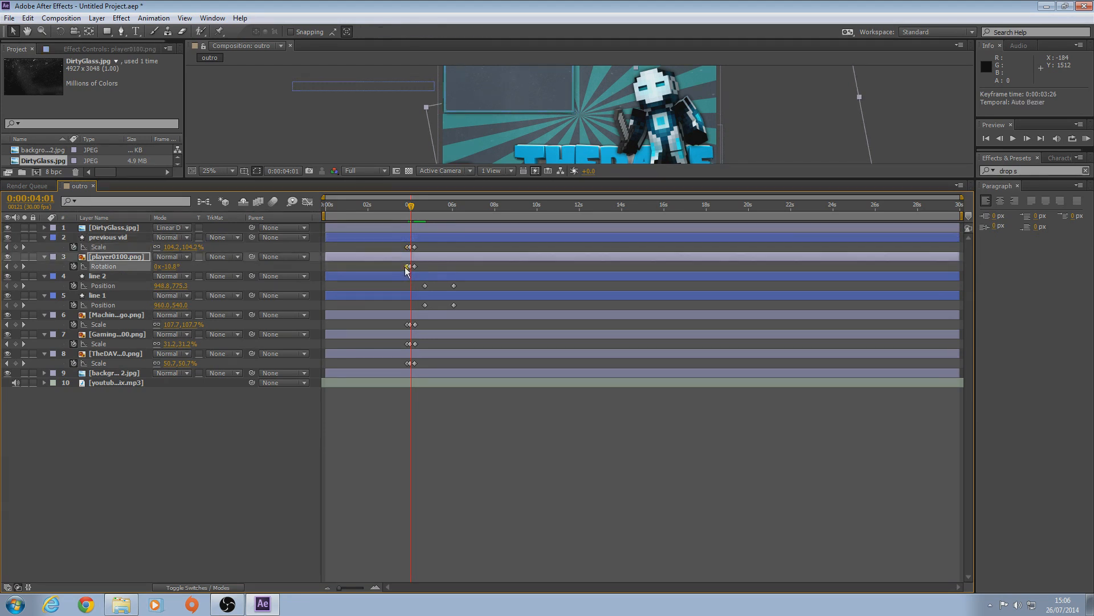
pyautogui.hotkey('ctrl', 'z')
pyautogui.click(408, 247)
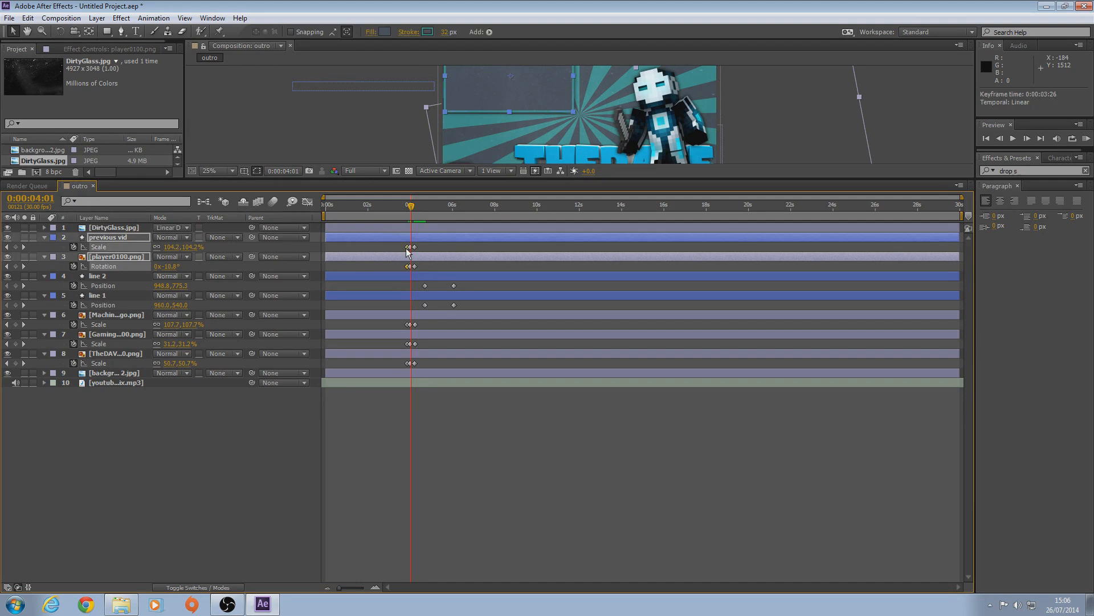
pyautogui.keyDown('shift'); pyautogui.click(408, 324); pyautogui.keyUp('shift')
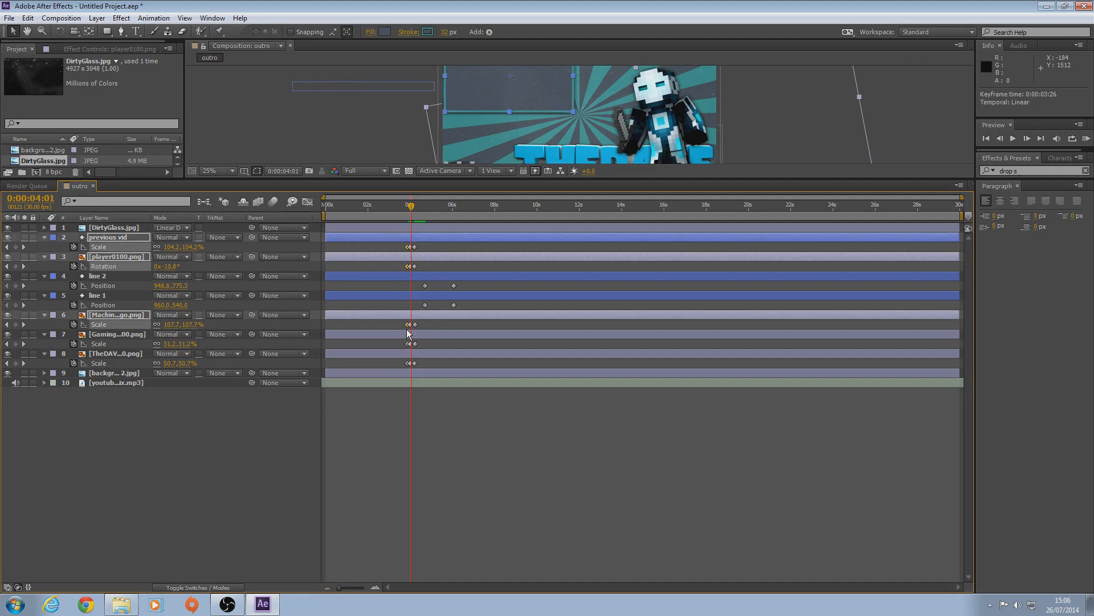
pyautogui.keyDown('shift'); pyautogui.click(409, 344); pyautogui.keyUp('shift')
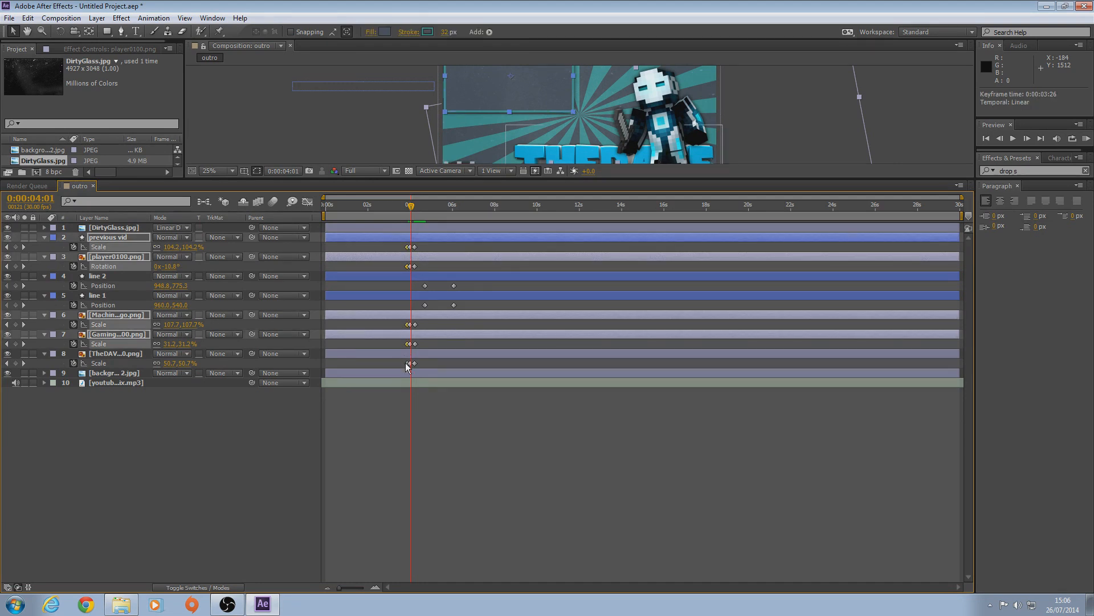
pyautogui.keyDown('shift'); pyautogui.click(408, 363); pyautogui.keyUp('shift')
pyautogui.moveTo(409, 363); pyautogui.dragTo(402, 364)
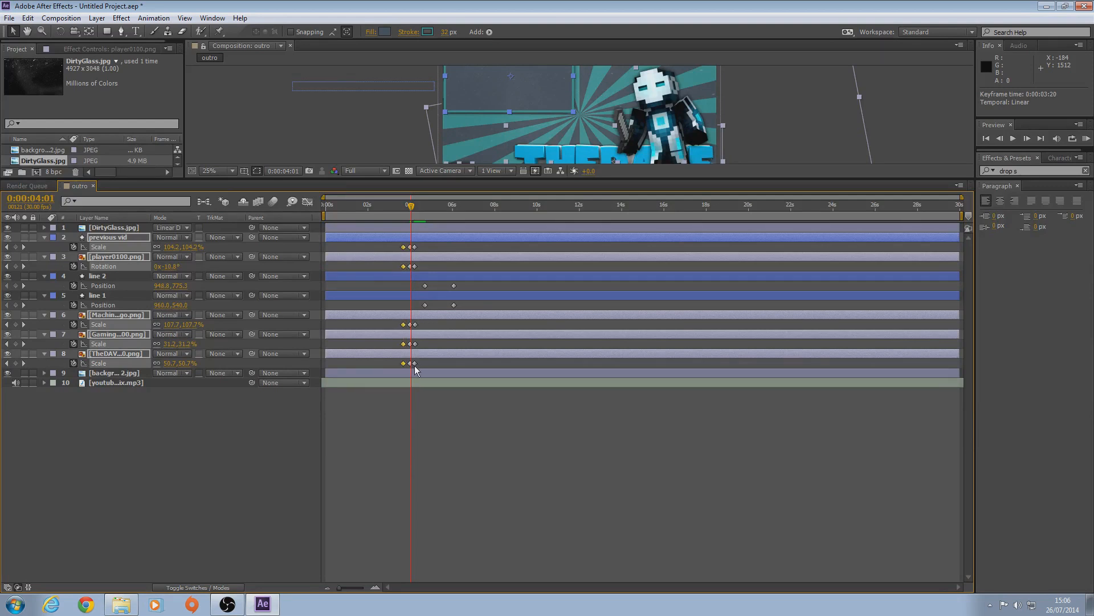
pyautogui.keyDown('shift'); pyautogui.click(415, 363); pyautogui.keyUp('shift')
pyautogui.keyDown('shift'); pyautogui.click(415, 344); pyautogui.keyUp('shift')
pyautogui.keyDown('shift'); pyautogui.click(415, 267); pyautogui.keyUp('shift')
pyautogui.moveTo(415, 248); pyautogui.dragTo(414, 248)
pyautogui.hotkey('ctrl', 'z')
pyautogui.click(427, 414)
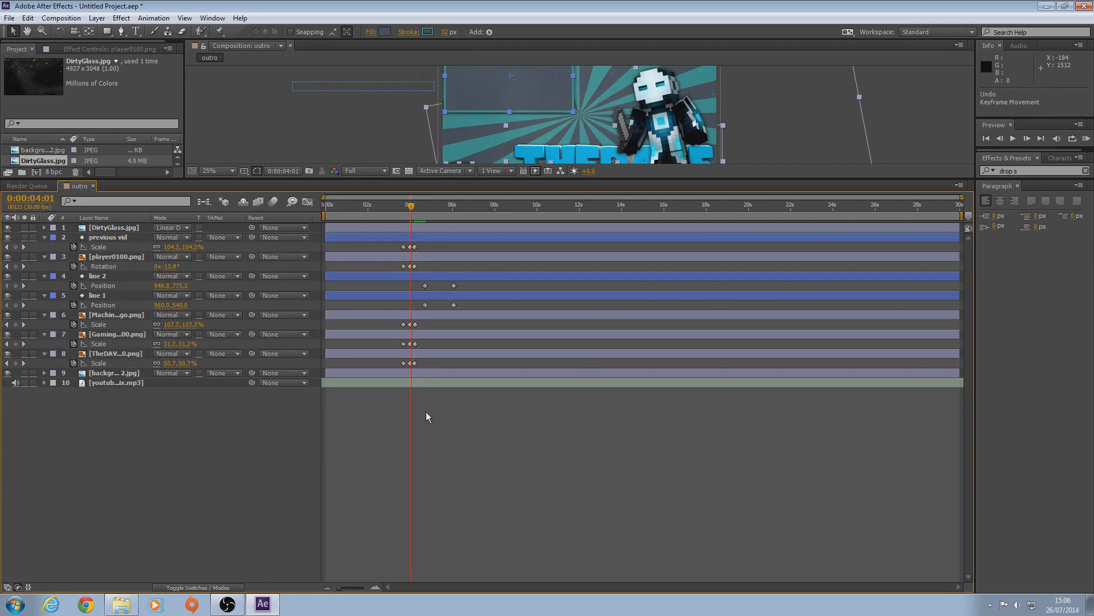
# Select the last keyframes of both text layers, the Machinima logo, the player and previous vid, and move them about two frames later to 0:00:04:08
pyautogui.click(415, 364)
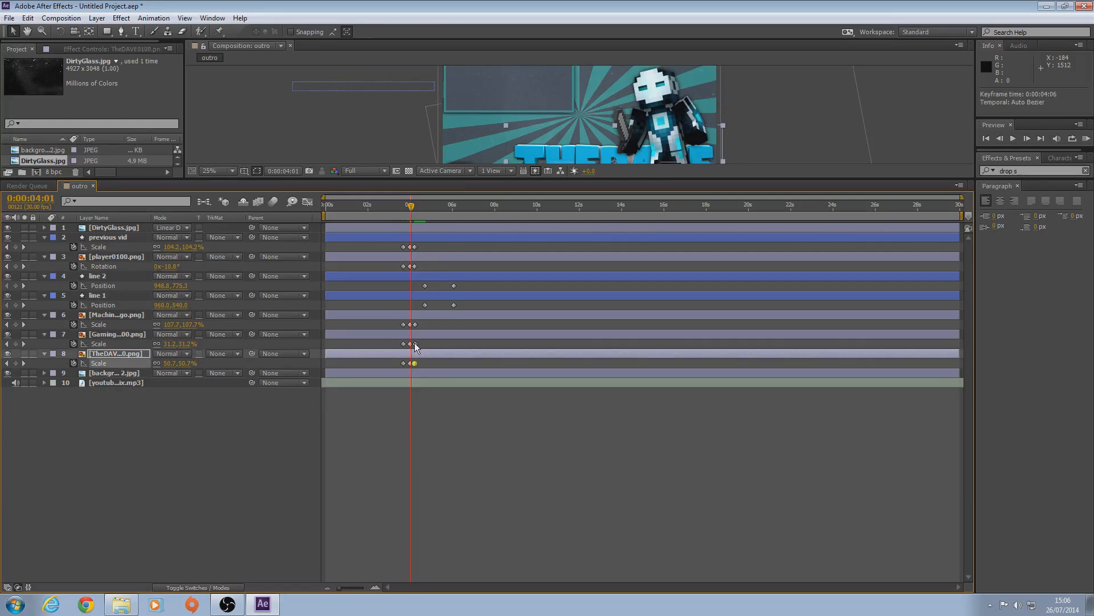
pyautogui.keyDown('ctrl'); pyautogui.click(414, 363); pyautogui.keyUp('ctrl')
pyautogui.keyDown('shift'); pyautogui.click(415, 344); pyautogui.keyUp('shift')
pyautogui.keyDown('shift'); pyautogui.click(415, 325); pyautogui.keyUp('shift')
pyautogui.keyDown('shift'); pyautogui.click(415, 266); pyautogui.keyUp('shift')
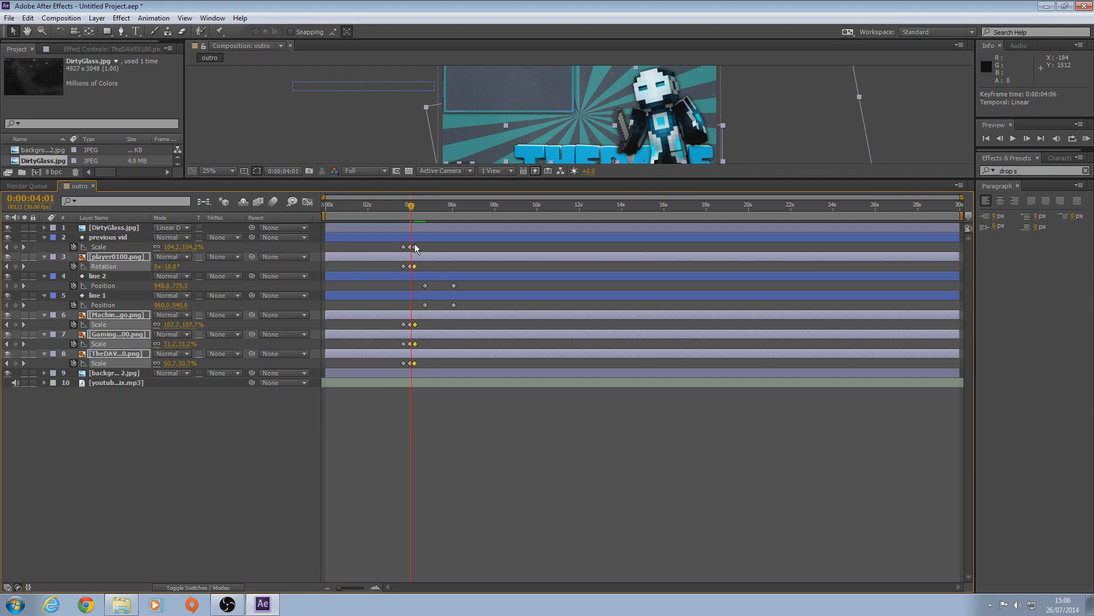
pyautogui.keyDown('shift'); pyautogui.click(415, 247); pyautogui.keyUp('shift')
pyautogui.moveTo(414, 247); pyautogui.dragTo(416, 246)
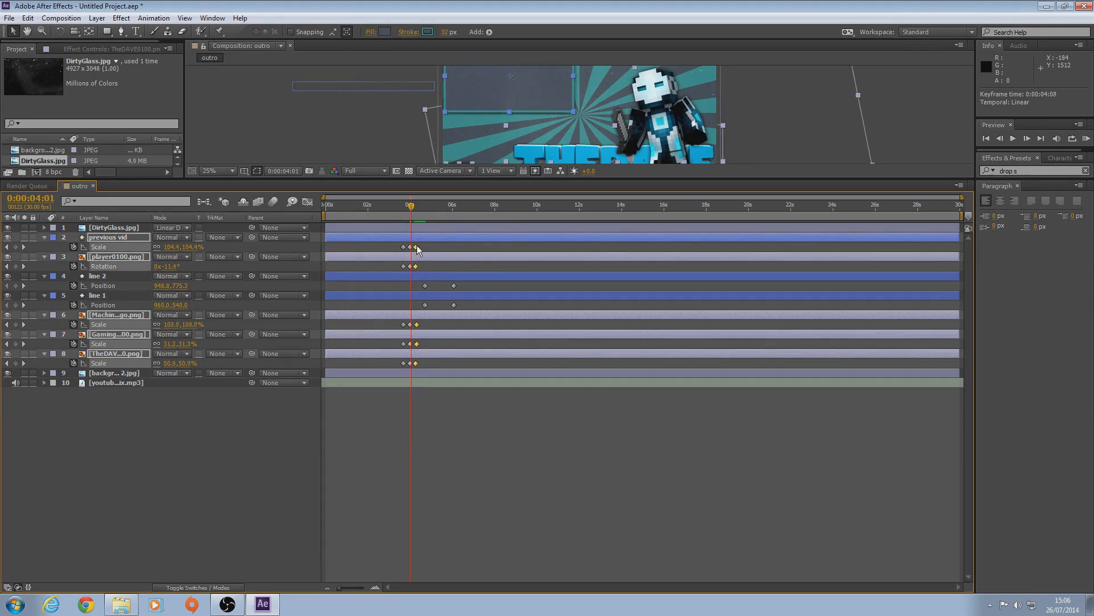
# Reduce the timeline's height to bring the composition back into view and preview the retimed pop-in animation
pyautogui.moveTo(328, 181); pyautogui.dragTo(327, 344)
pyautogui.click(1087, 143)
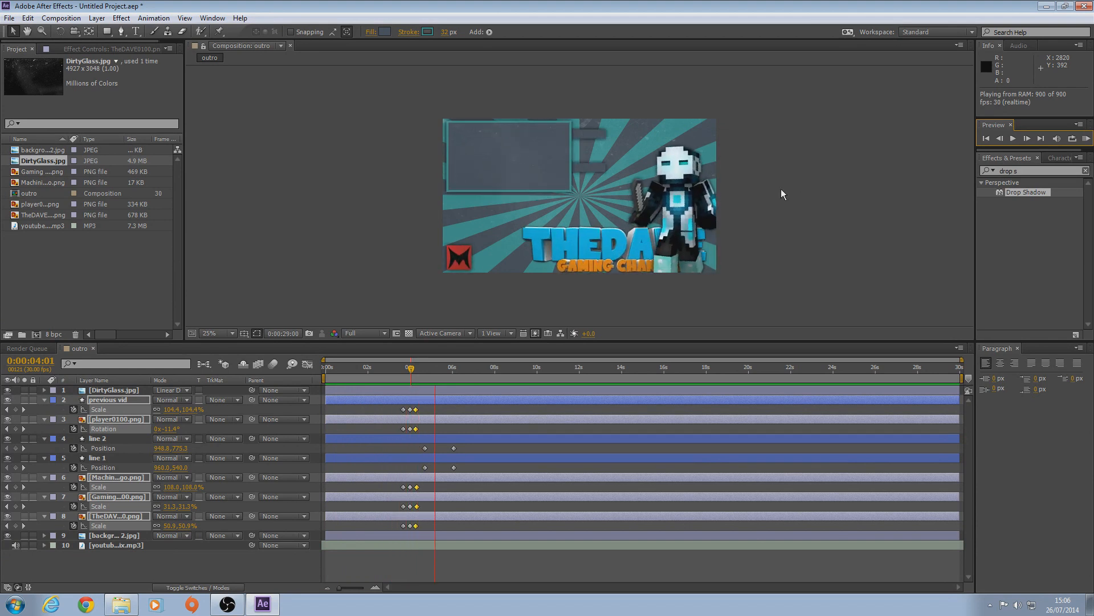
pyautogui.press('space')
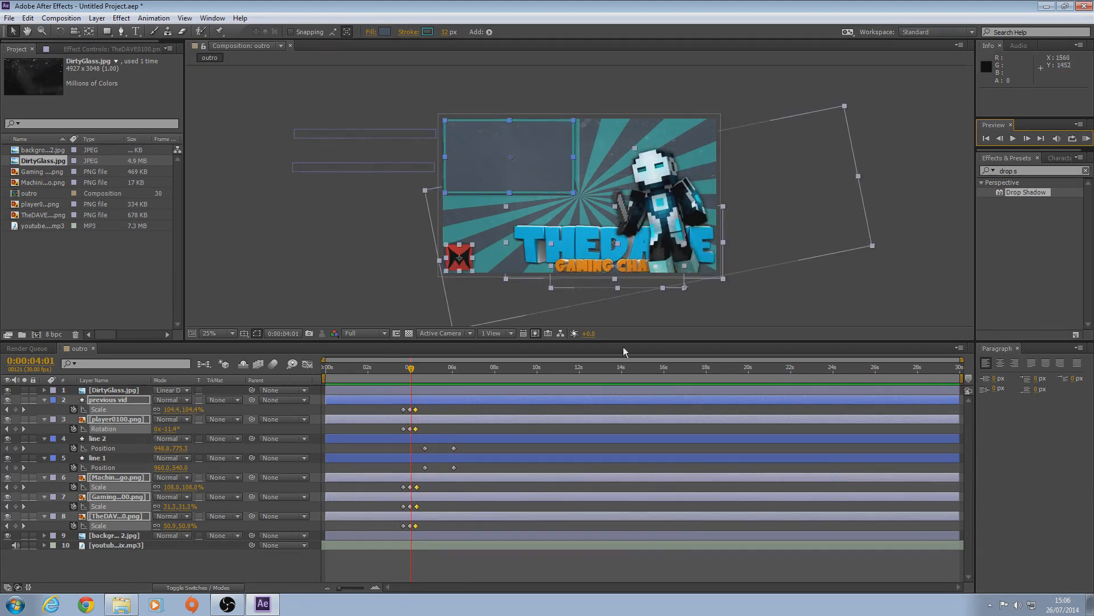
# Select the first keyframes of the five pop-in layers together and move them to 0:00:03:22
pyautogui.click(311, 266)
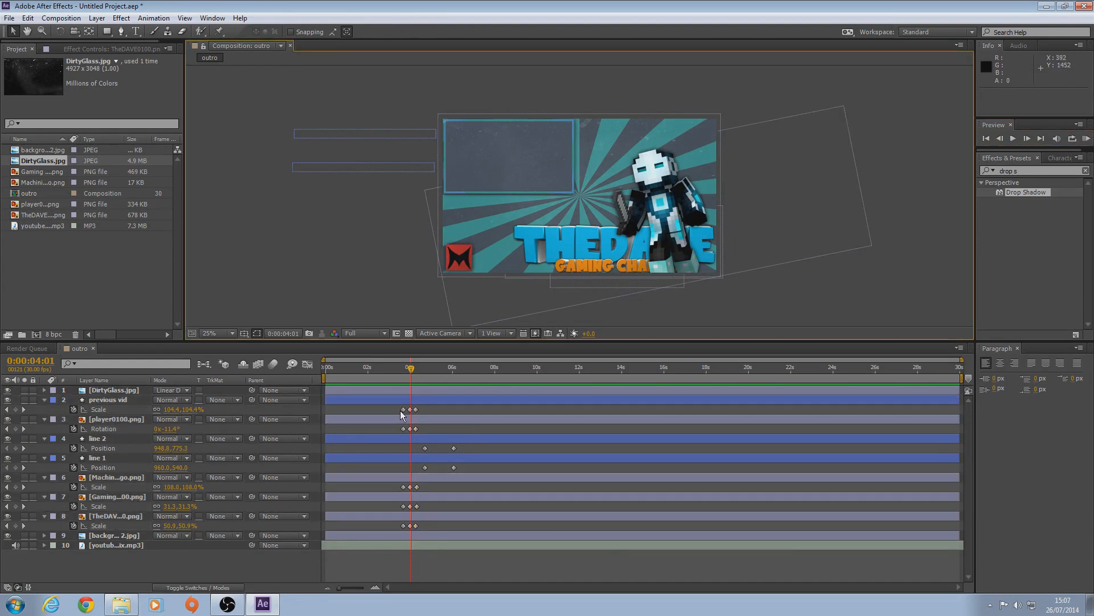
pyautogui.moveTo(390, 409); pyautogui.dragTo(405, 545)
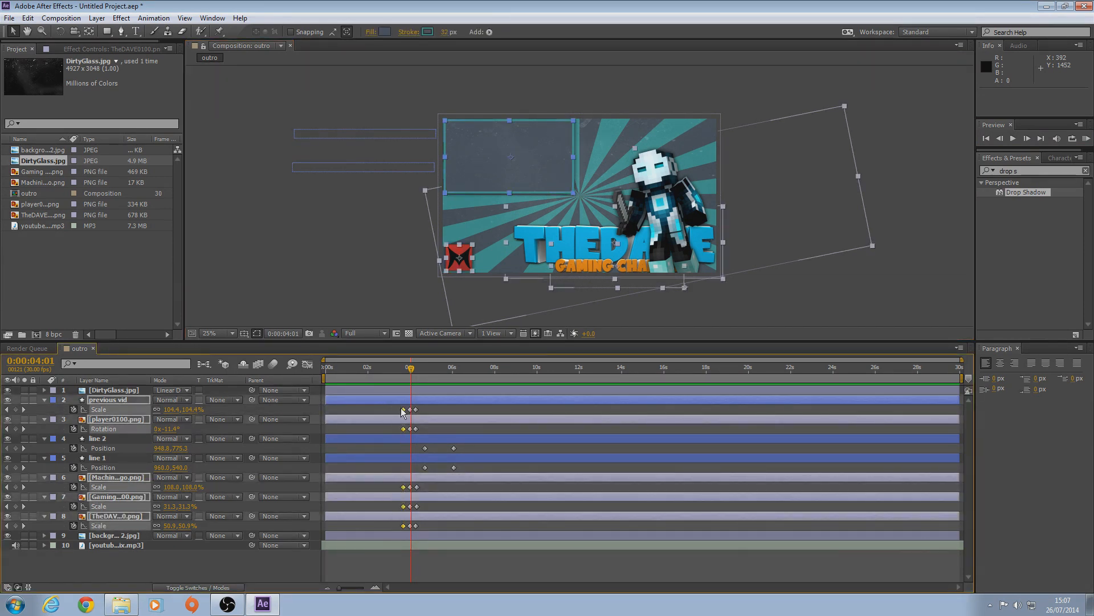
pyautogui.moveTo(403, 411); pyautogui.dragTo(407, 410)
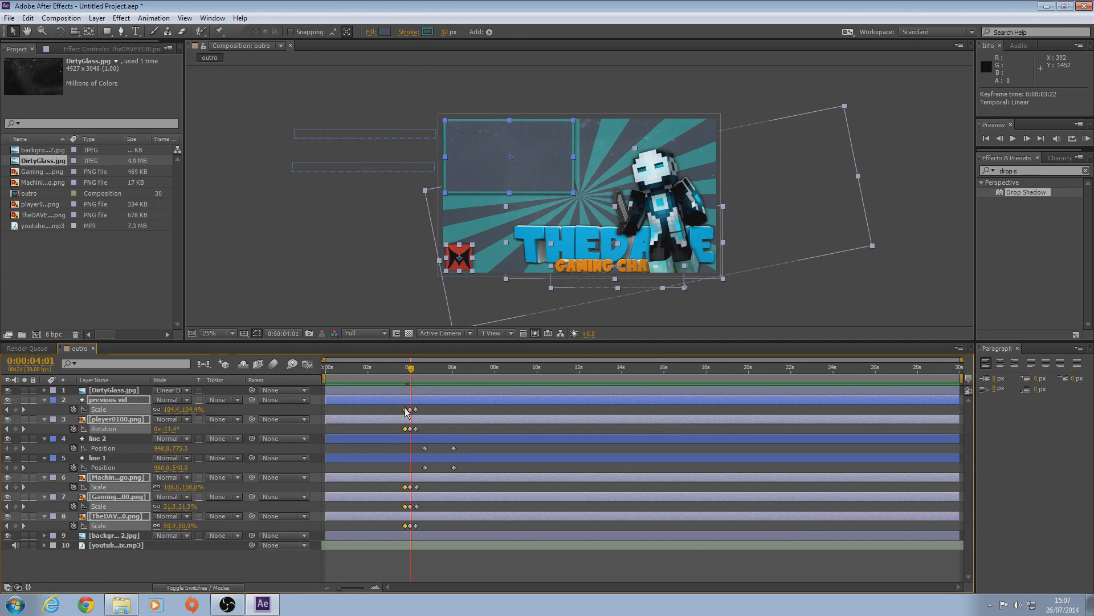
pyautogui.click(405, 273)
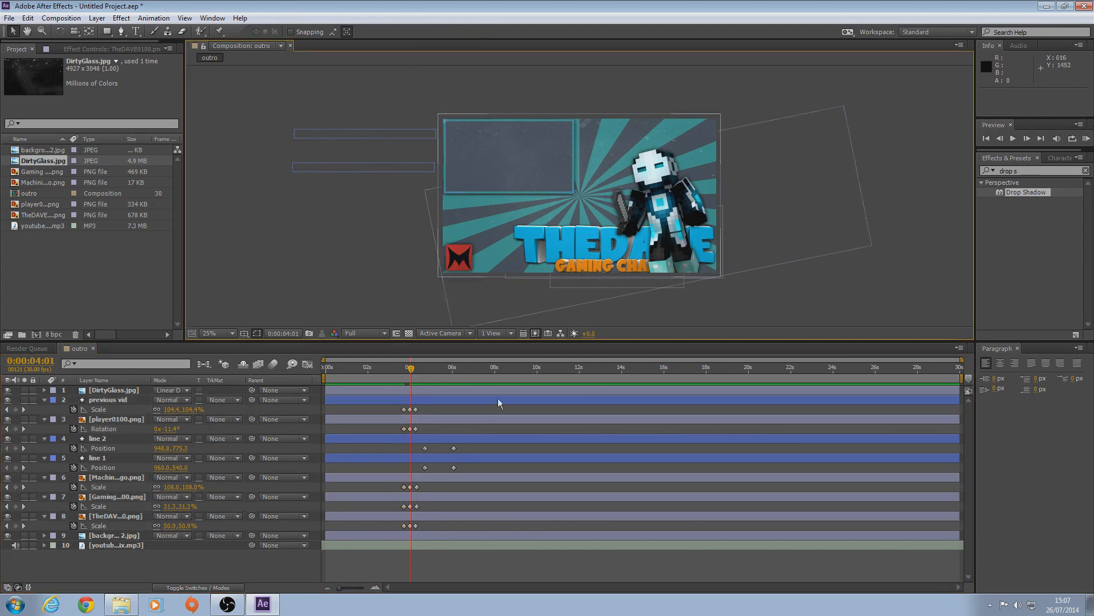
# Play a RAM preview to check the pop-in's new start against the beat
pyautogui.click(1086, 138)
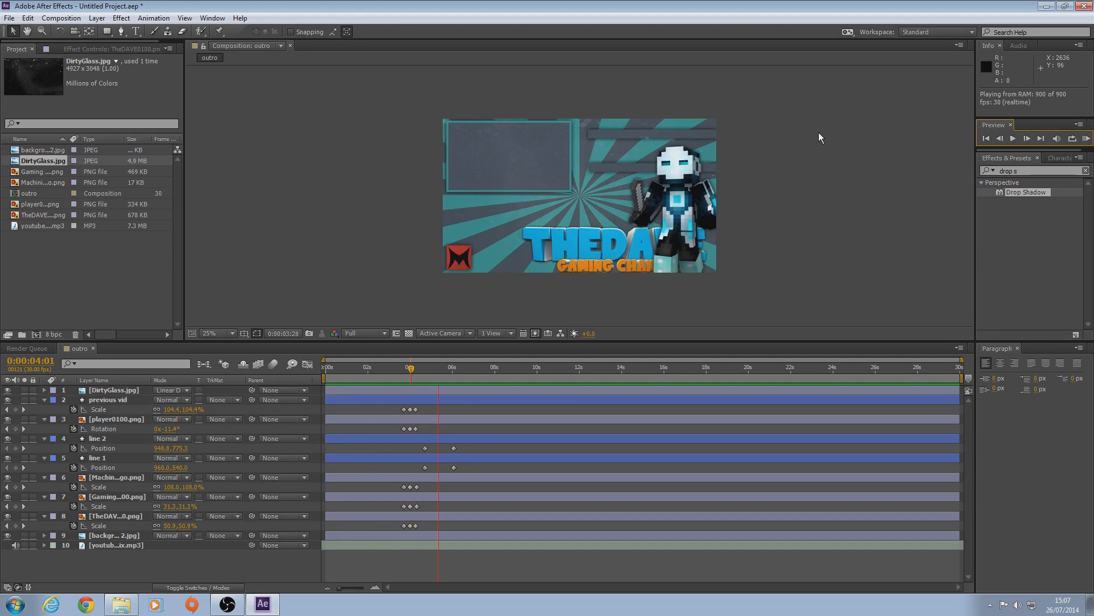
pyautogui.press('space')
pyautogui.click(770, 297)
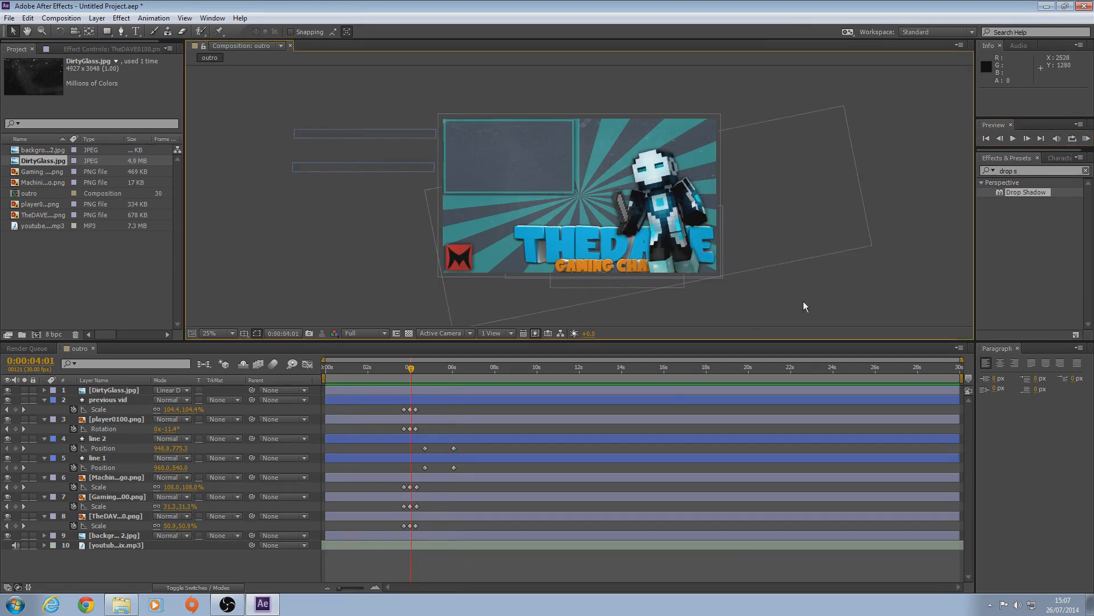
# Set the current time to 0:00:06:24 and collapse the keyframed properties of every layer in the timeline
pyautogui.moveTo(419, 368); pyautogui.dragTo(470, 388)
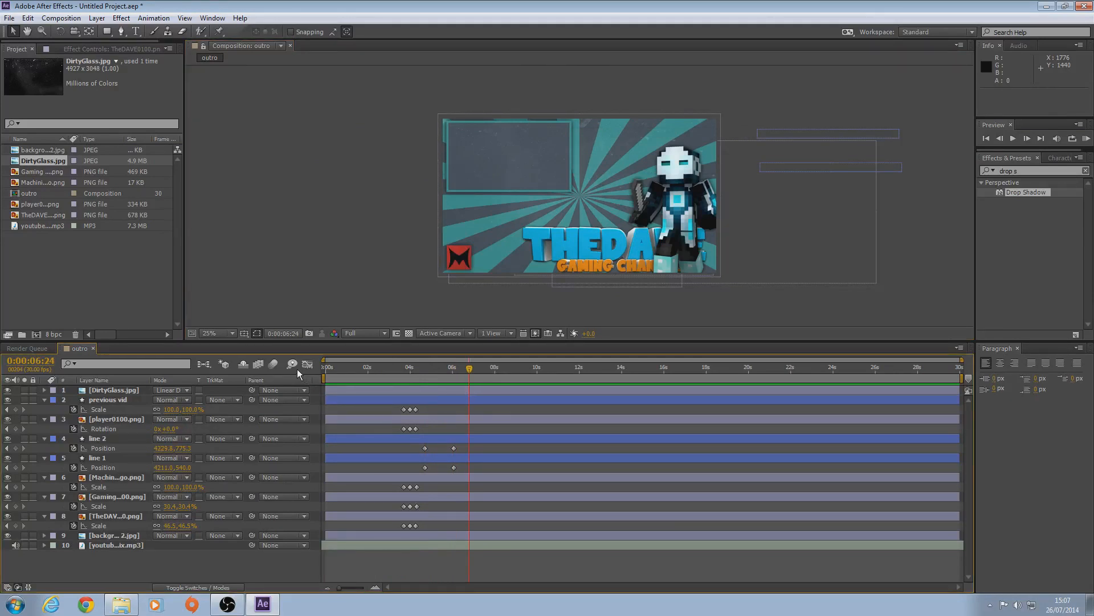
pyautogui.click(45, 399)
pyautogui.click(44, 408)
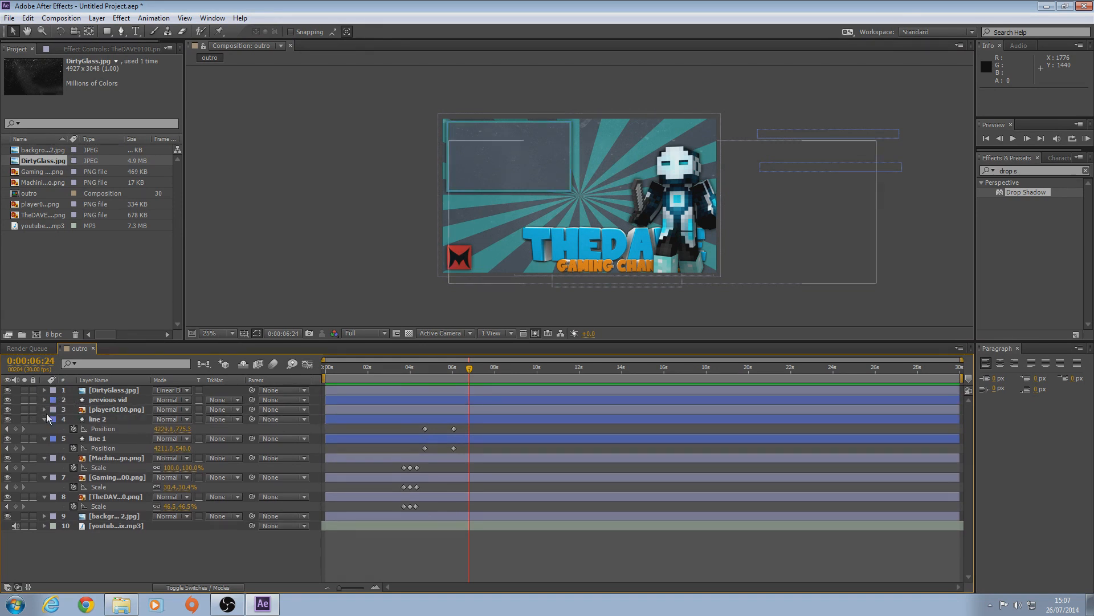
pyautogui.click(45, 418)
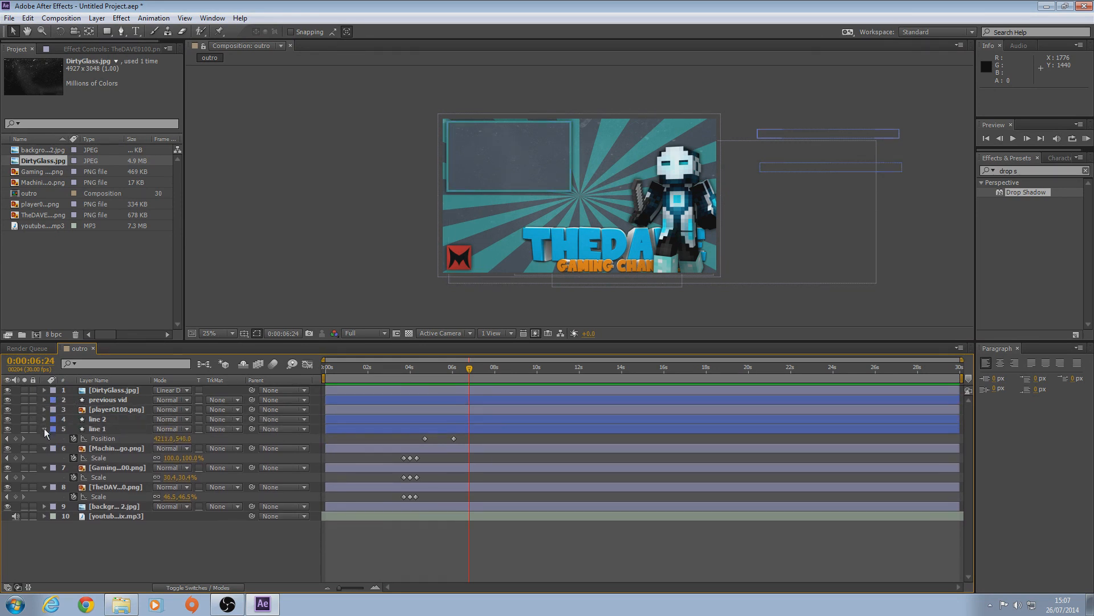
pyautogui.click(45, 428)
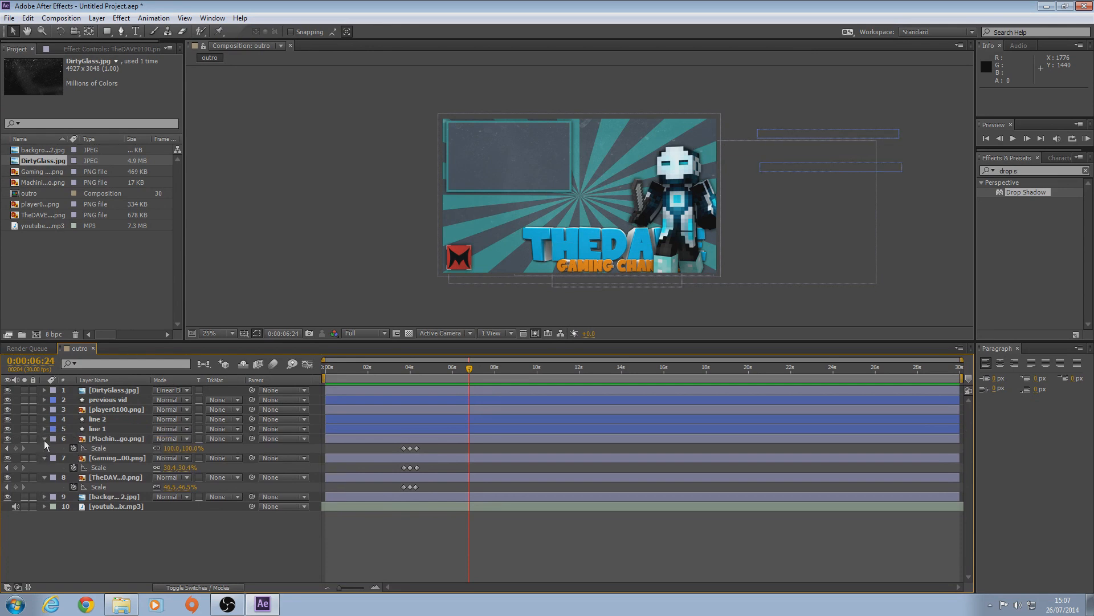
pyautogui.click(44, 438)
pyautogui.click(45, 448)
pyautogui.click(45, 458)
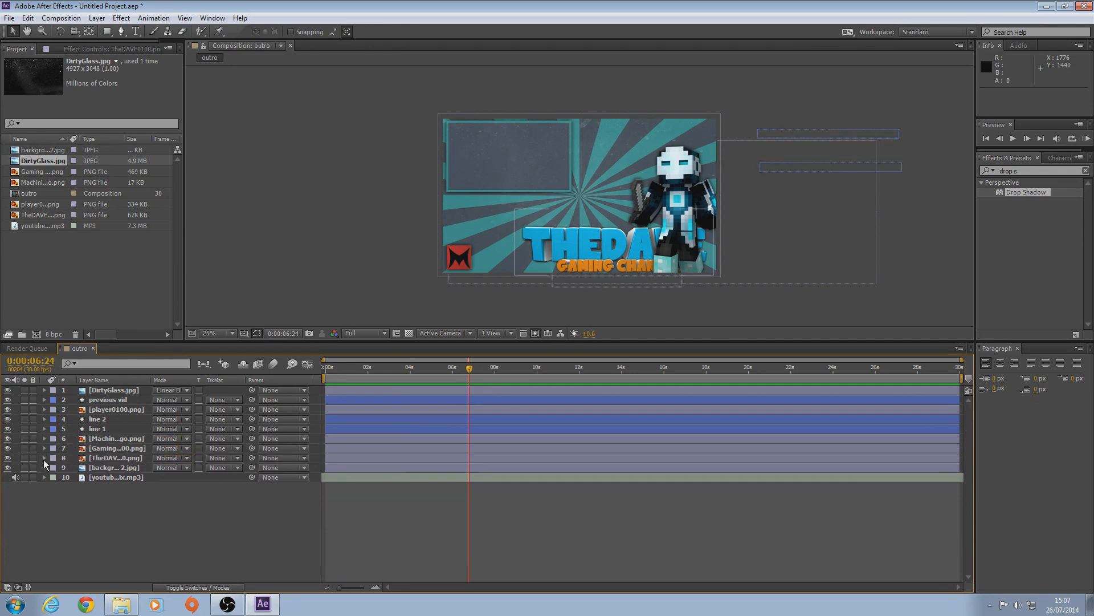
# Create a new black solid layer named audio at the composition's size of 1920 × 1080 px
pyautogui.click(97, 17)
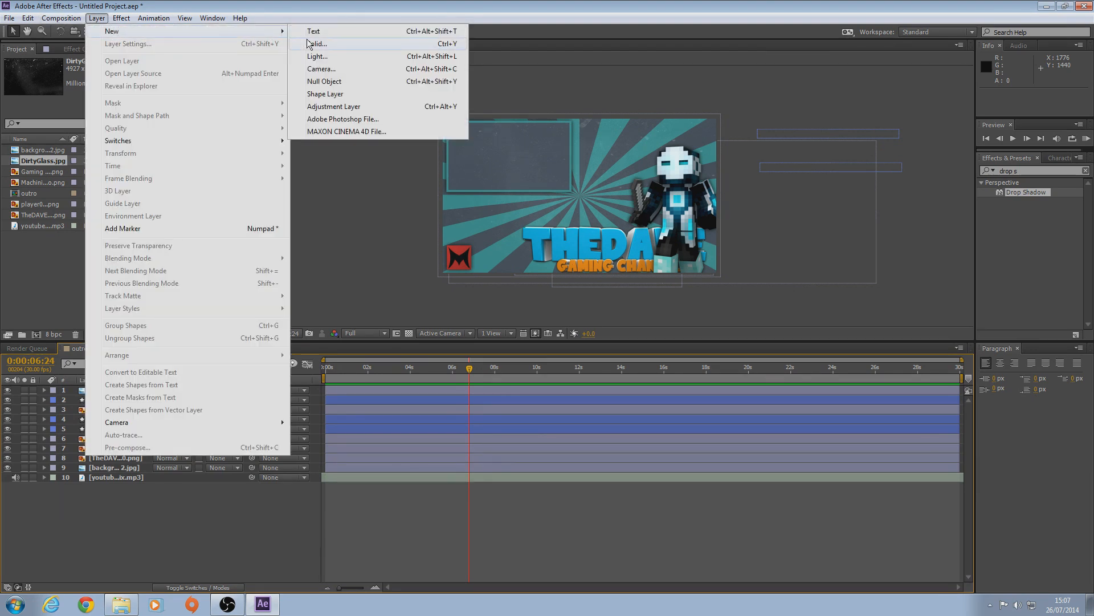
pyautogui.click(328, 44)
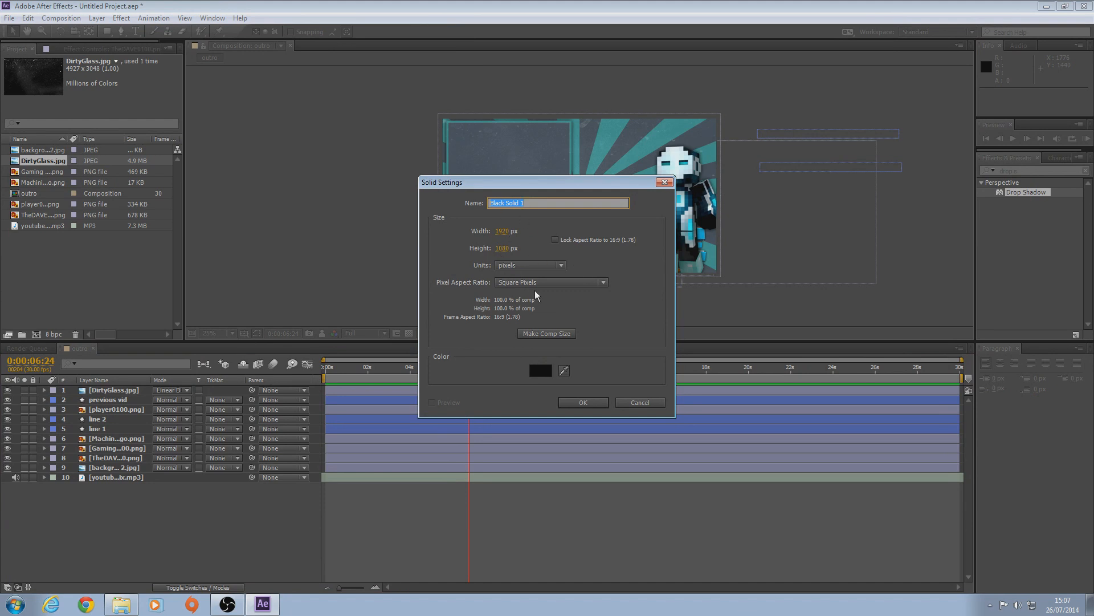
pyautogui.write('audio')
pyautogui.click(588, 402)
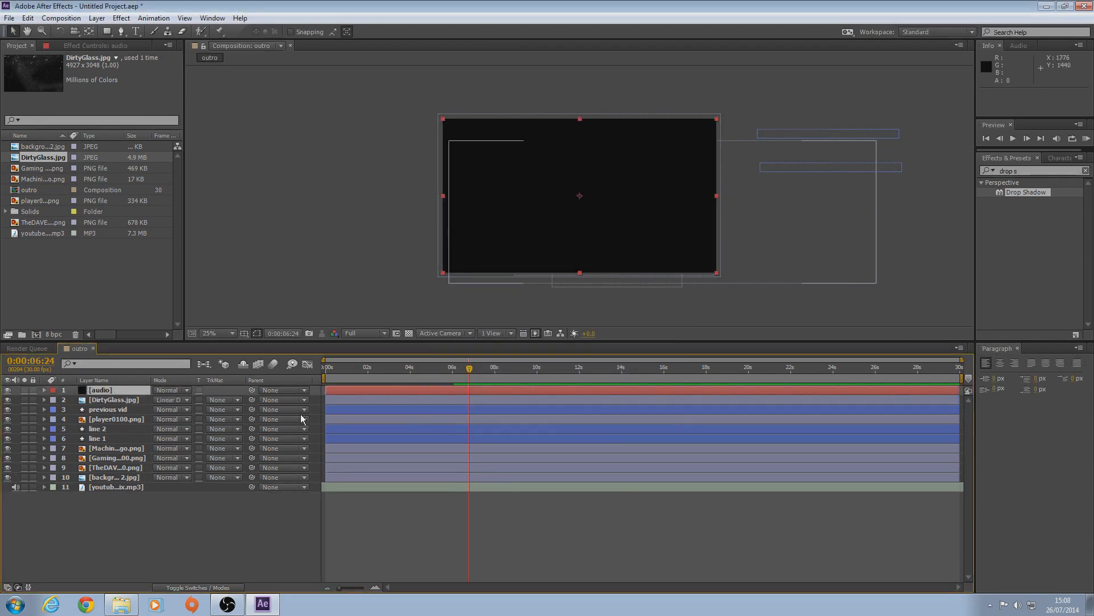
# Apply the Audio Spectrum effect to the audio solid
pyautogui.click(106, 393)
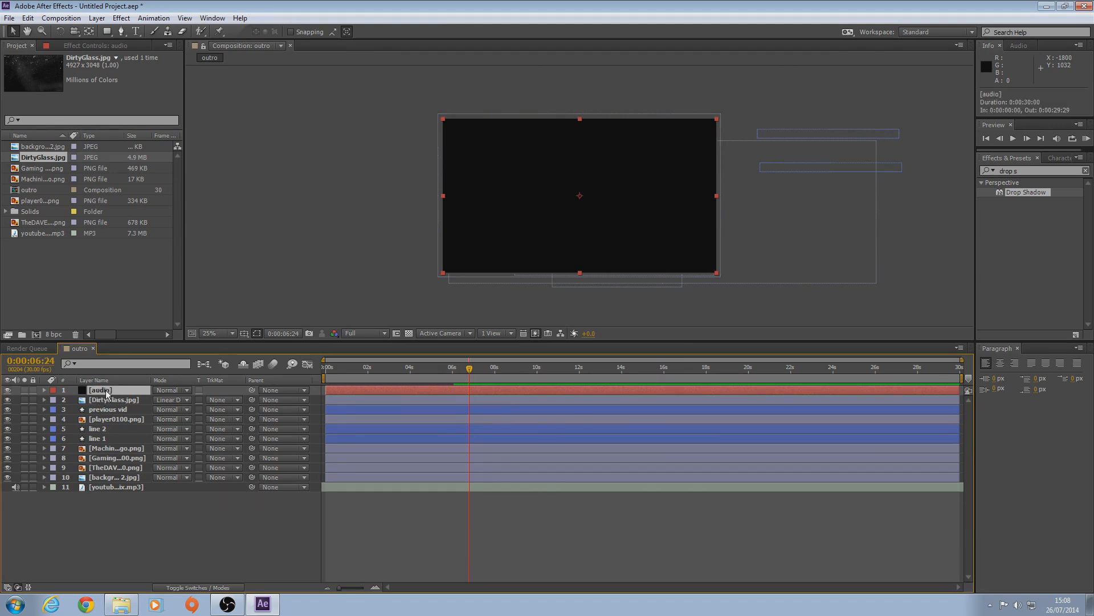
pyautogui.click(121, 18)
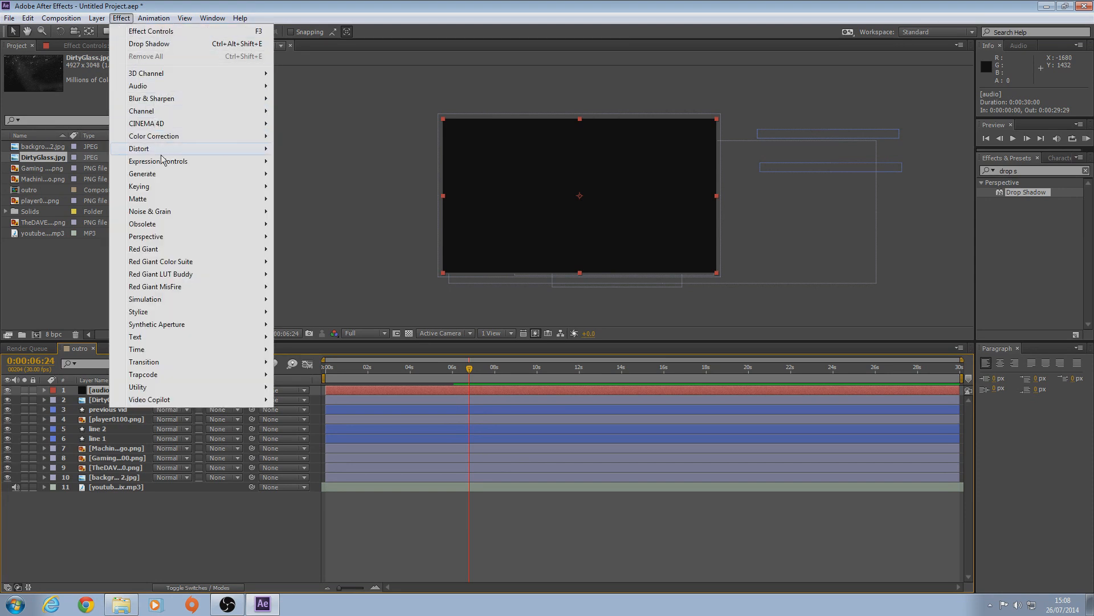
pyautogui.moveTo(200, 174)
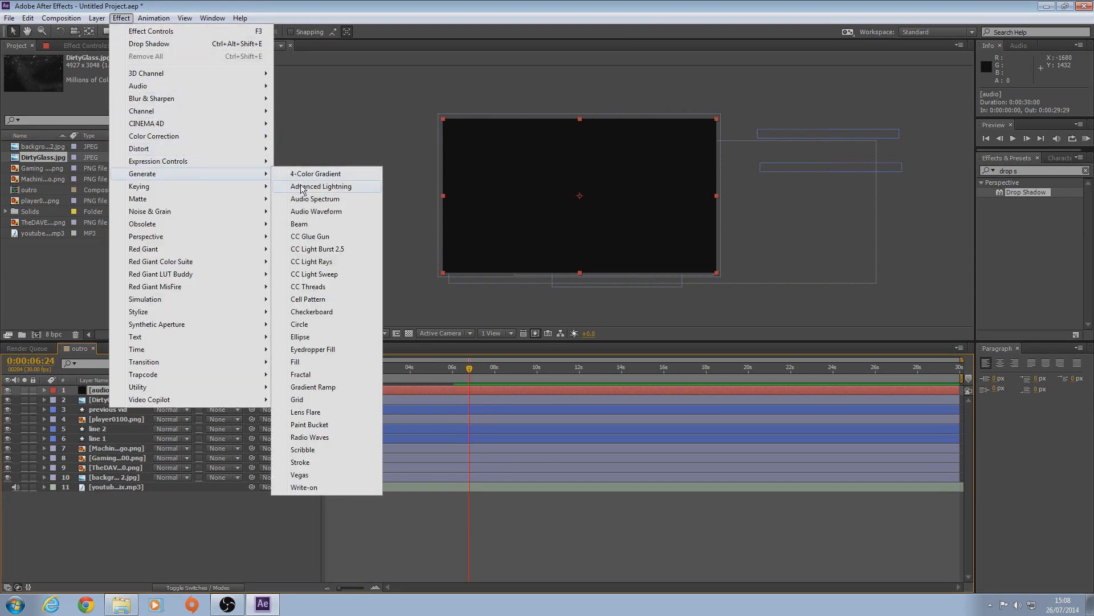
pyautogui.click(329, 200)
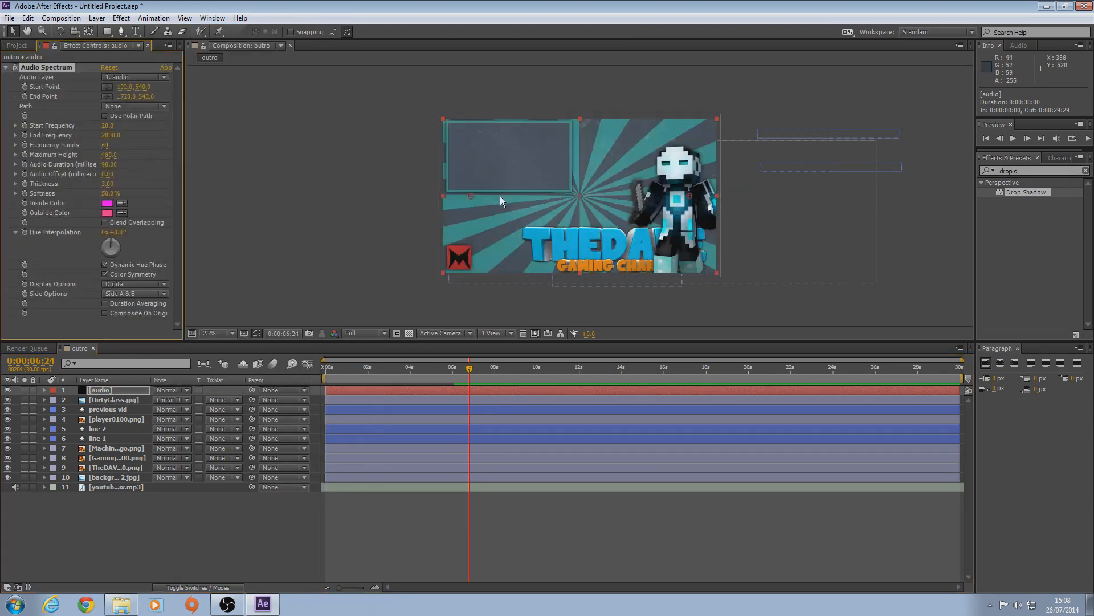
# Set the Audio Spectrum's source audio layer to the youtube mp3 music track
pyautogui.click(214, 336)
pyautogui.click(215, 338)
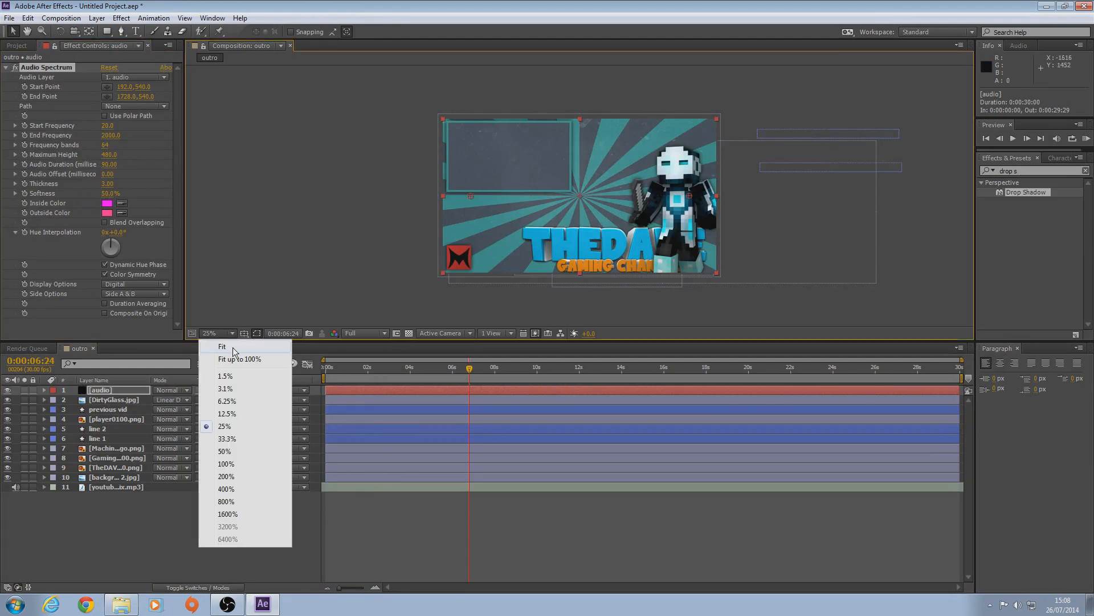
pyautogui.click(250, 359)
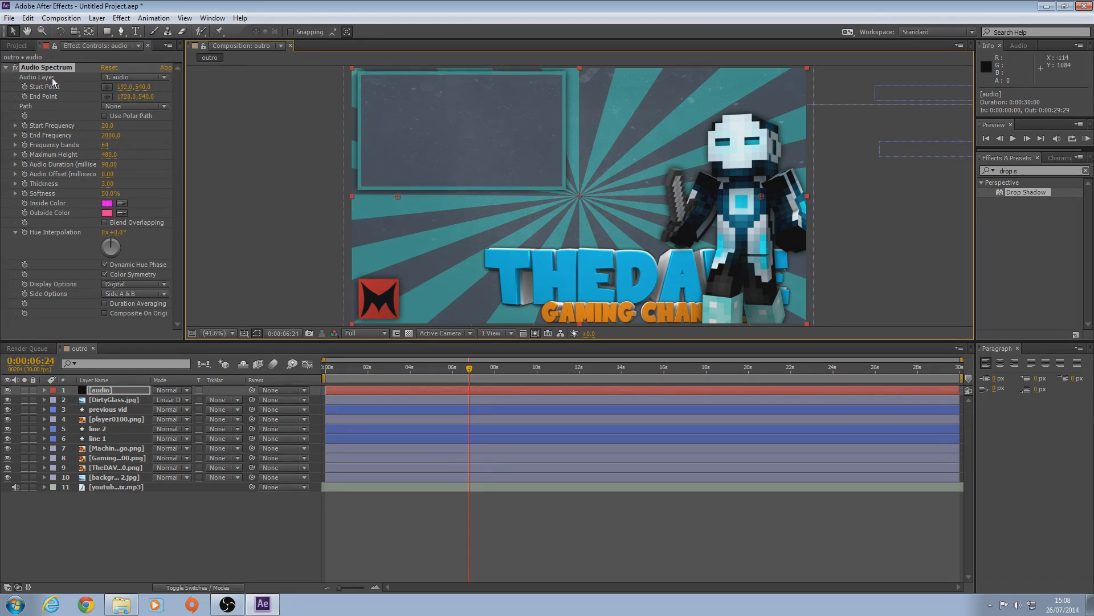
pyautogui.click(135, 77)
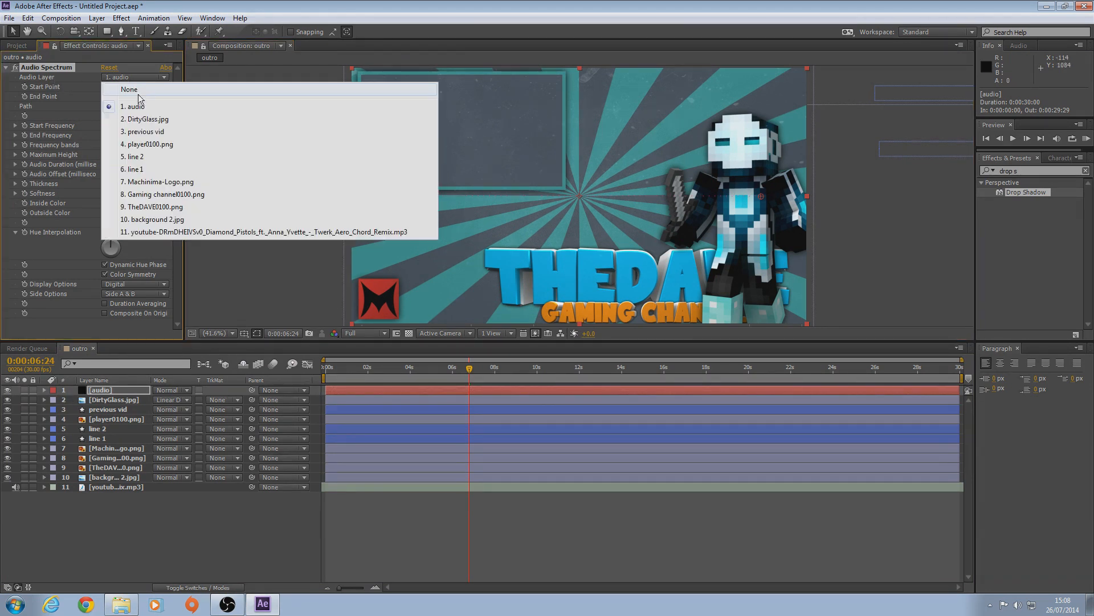
pyautogui.click(189, 232)
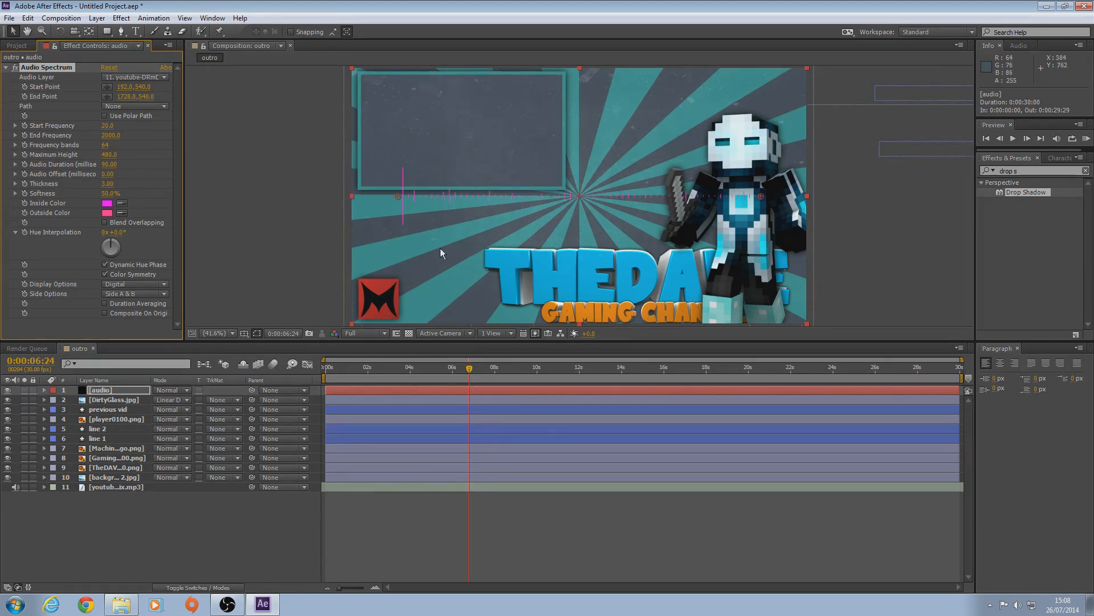
# Limit the spectrum display to Side A and move the audio layer down to the frame's lower edge
pyautogui.click(152, 293)
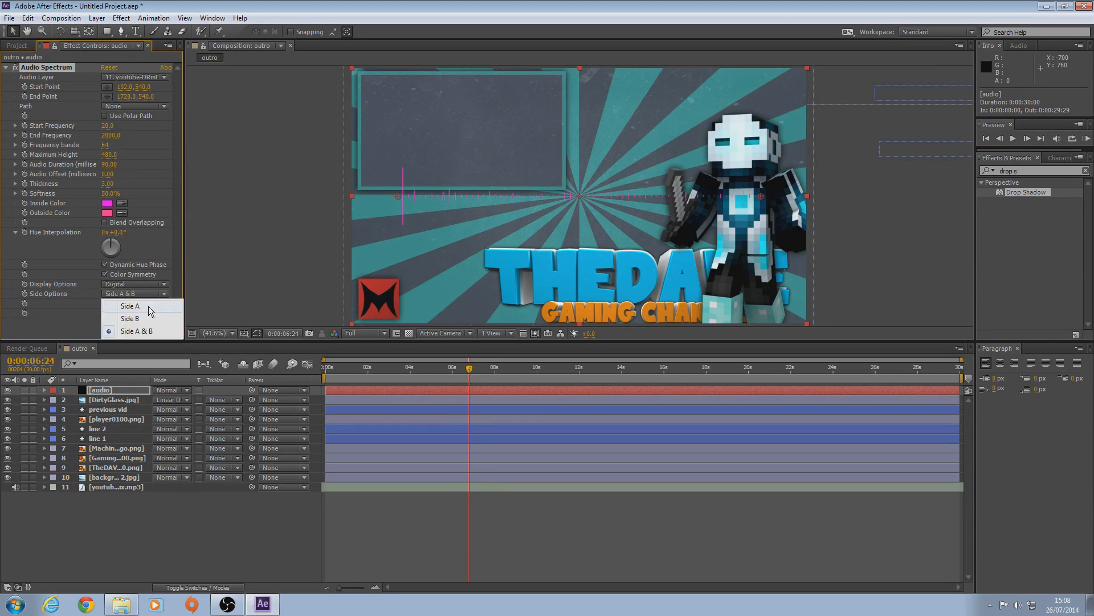
pyautogui.click(148, 307)
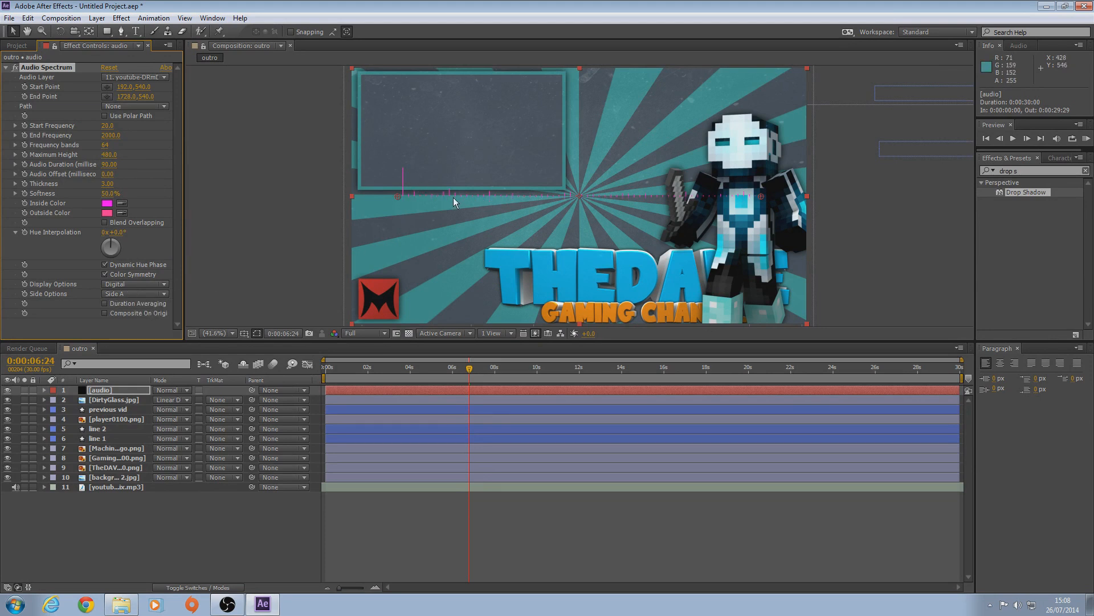
pyautogui.moveTo(455, 196); pyautogui.dragTo(423, 324)
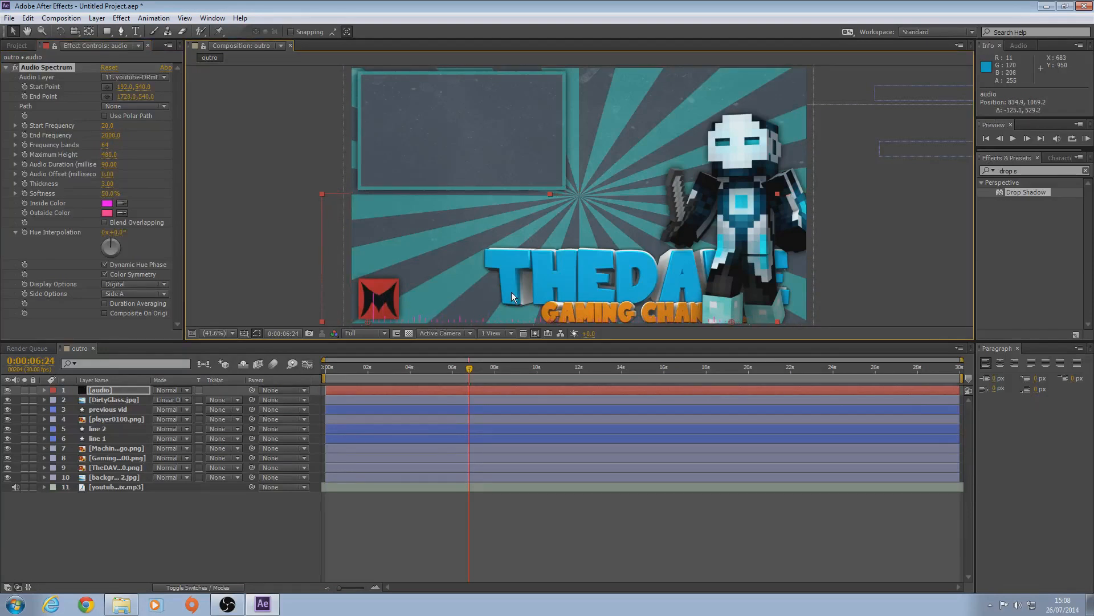
# Sample the spectrum's inside and outside colours from the dark grey-blue stripes of the background
pyautogui.click(122, 213)
pyautogui.click(357, 235)
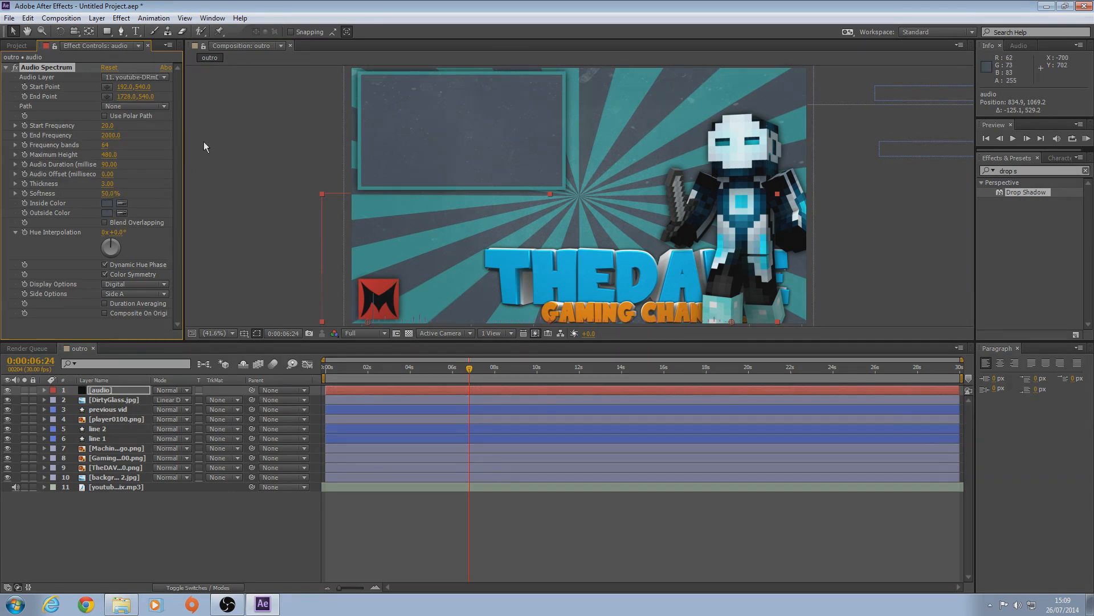
pyautogui.click(112, 203)
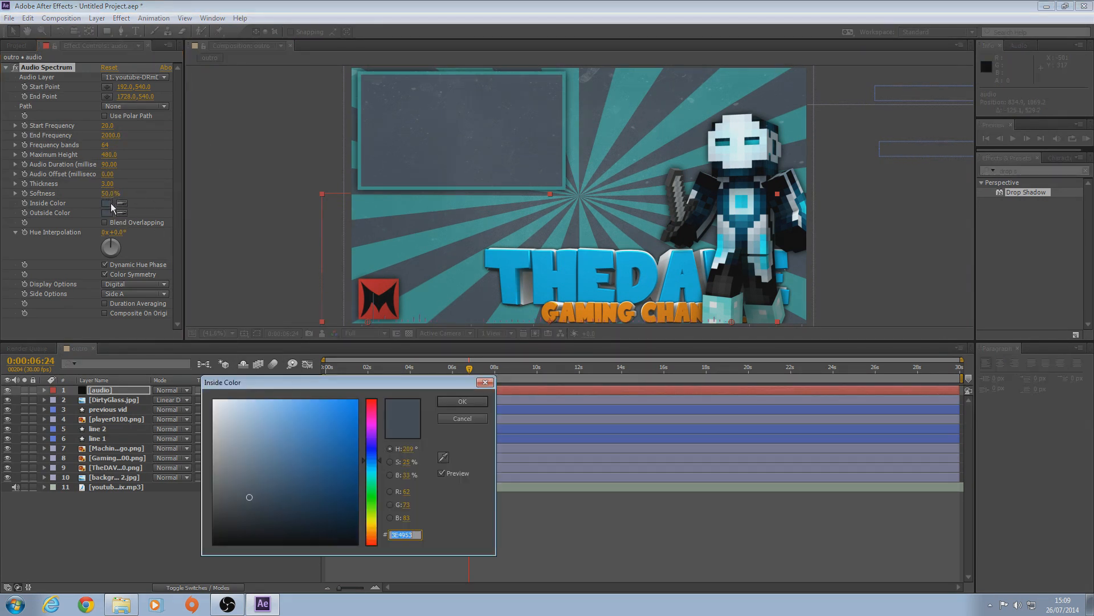
pyautogui.moveTo(317, 472)
pyautogui.mouseDown()
pyautogui.moveTo(243, 455)
pyautogui.moveTo(261, 418)
pyautogui.moveTo(301, 428)
pyautogui.mouseUp()
pyautogui.click(447, 421)
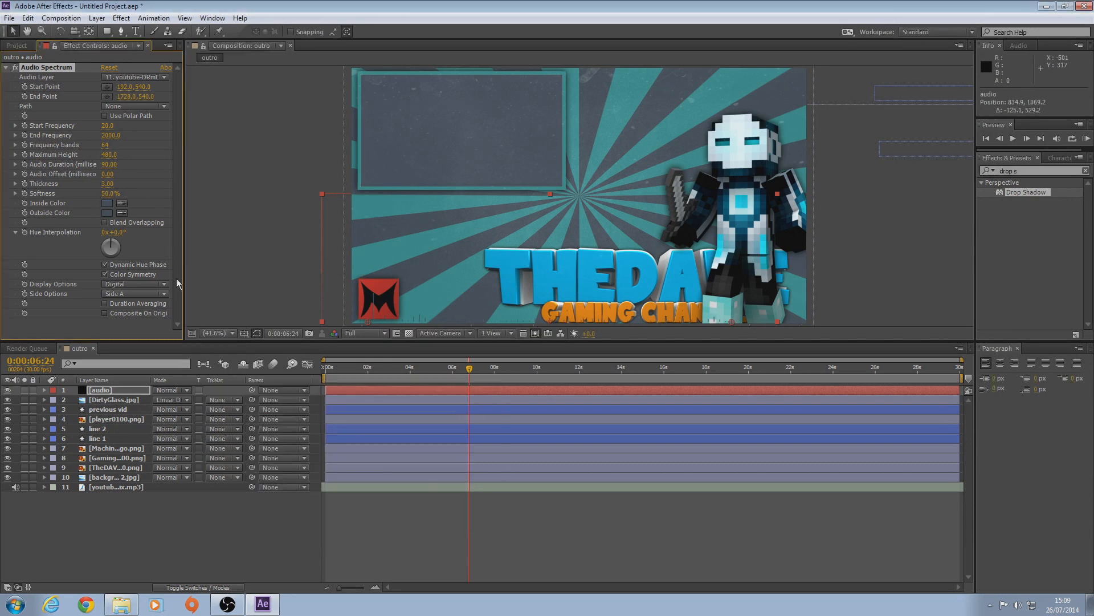
pyautogui.click(121, 203)
# Raise the spectrum below the video box, enable Blend Overlapping, and set 1291 frequency bands with a maximum height of 1010
pyautogui.moveTo(390, 314); pyautogui.dragTo(403, 199)
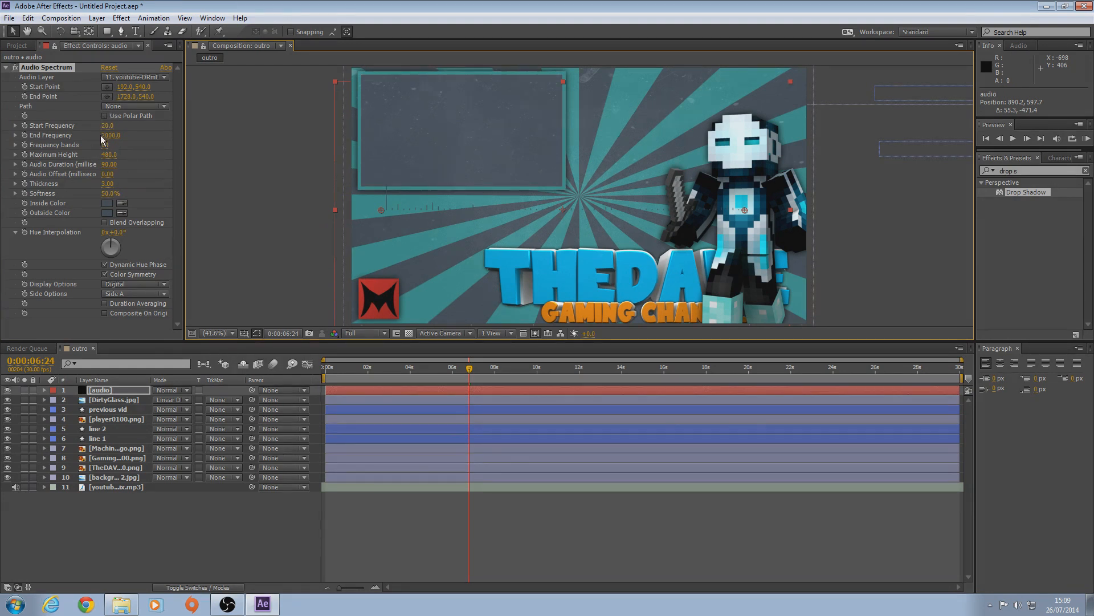
pyautogui.moveTo(126, 148); pyautogui.dragTo(156, 154)
pyautogui.moveTo(229, 168); pyautogui.dragTo(268, 174)
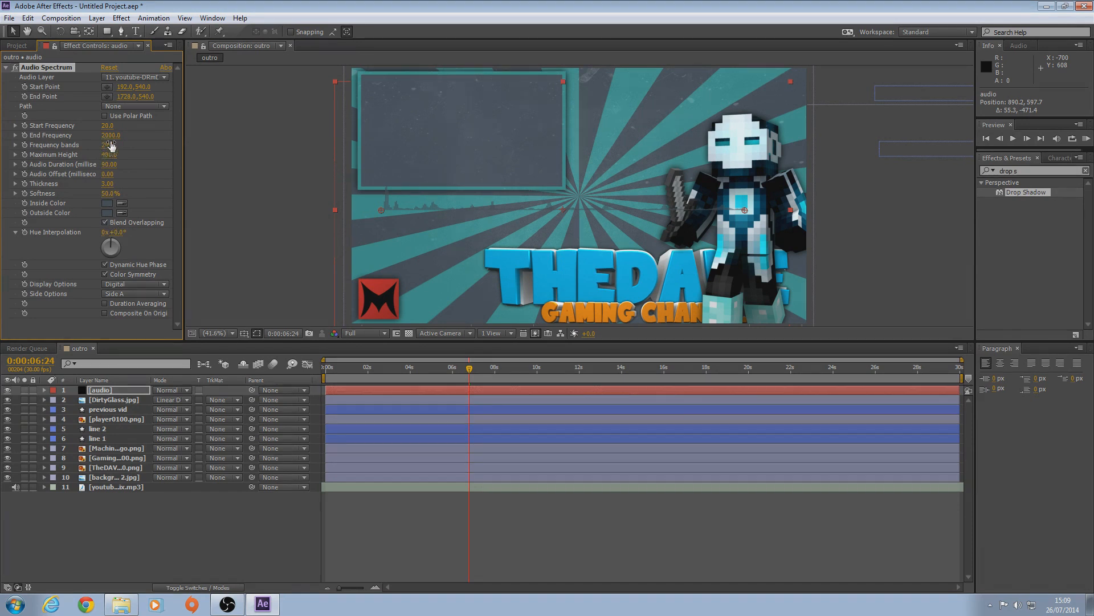
pyautogui.moveTo(113, 141); pyautogui.dragTo(384, 122)
pyautogui.moveTo(108, 155); pyautogui.dragTo(141, 155)
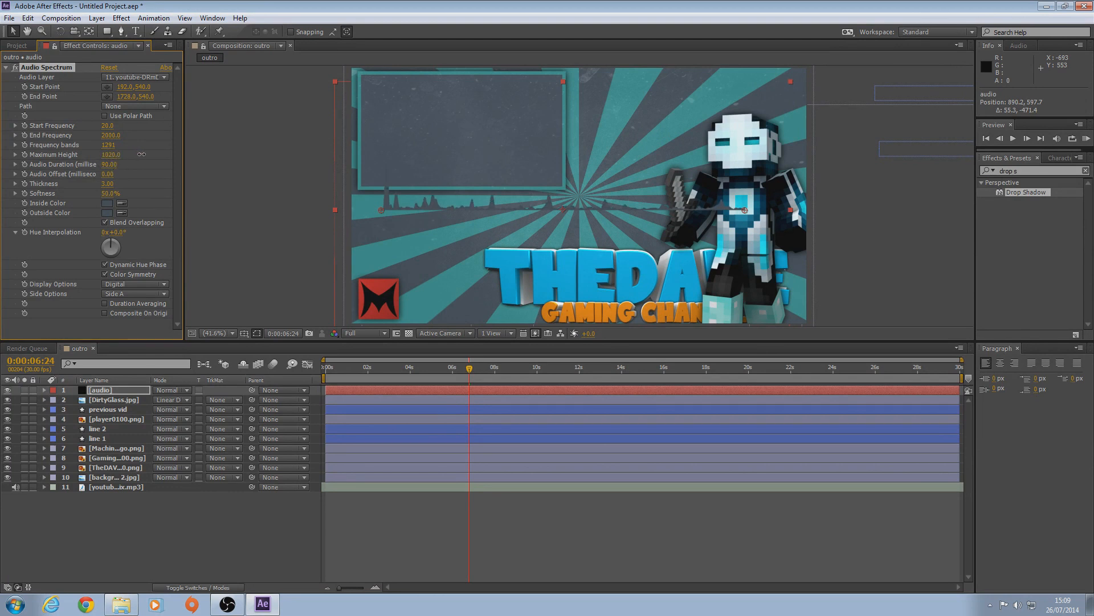
# Move the spectrum back to the frame's lower edge and enable Duration Averaging
pyautogui.moveTo(512, 203); pyautogui.dragTo(520, 319)
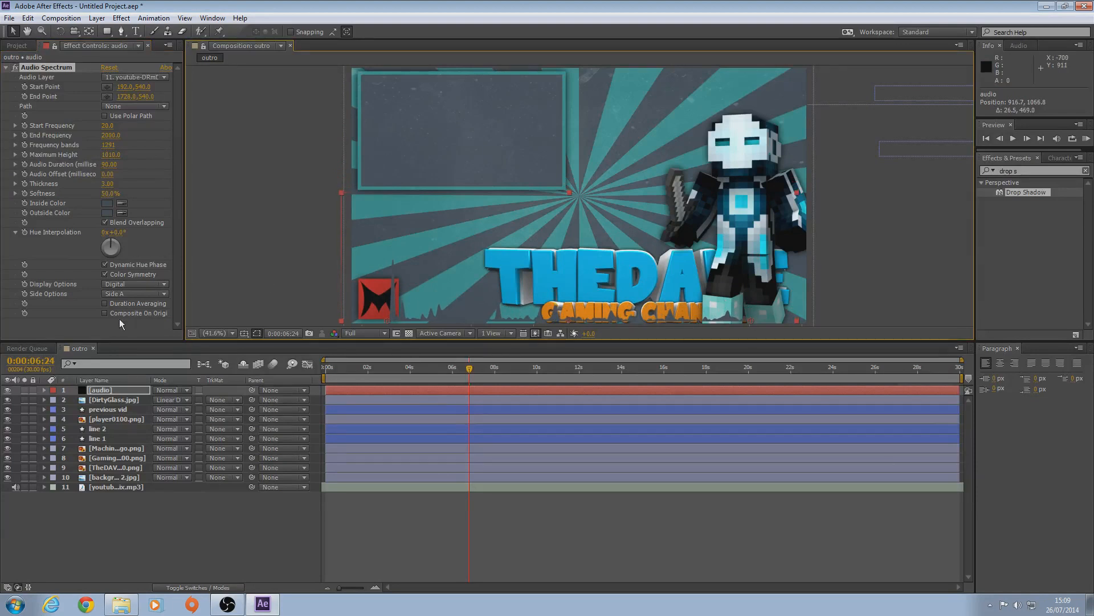
pyautogui.click(105, 303)
pyautogui.moveTo(479, 317)
pyautogui.mouseDown()
pyautogui.moveTo(478, 278)
pyautogui.moveTo(447, 323)
pyautogui.moveTo(494, 317)
pyautogui.mouseUp()
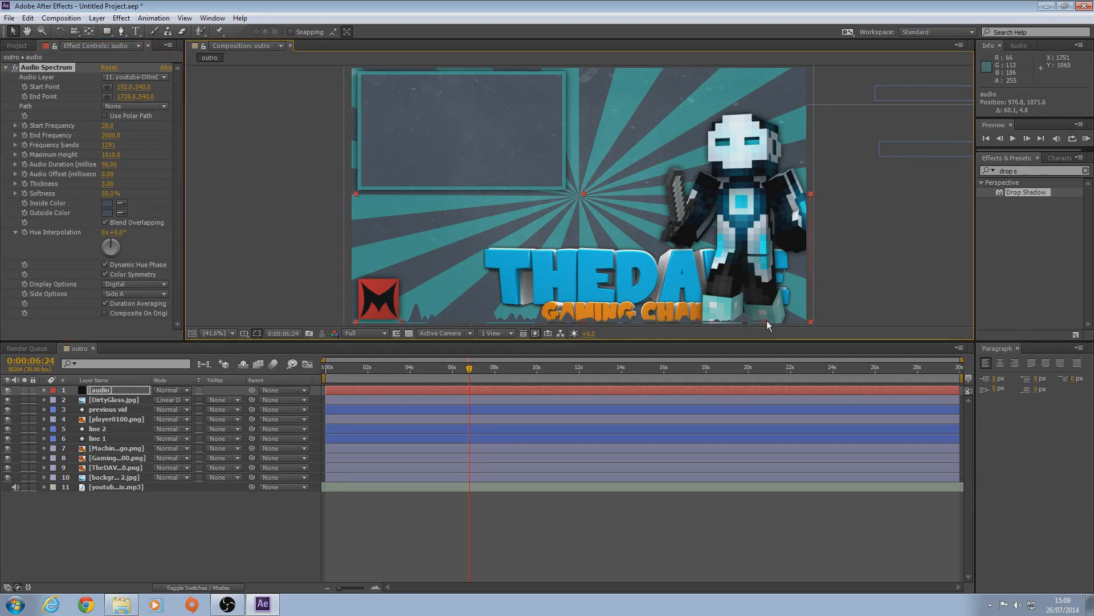
# Stretch the spectrum across the full frame, from about -7.6, 544.8 to 1906, 552, and align the layer horizontally with the frame
pyautogui.moveTo(766, 320); pyautogui.dragTo(809, 324)
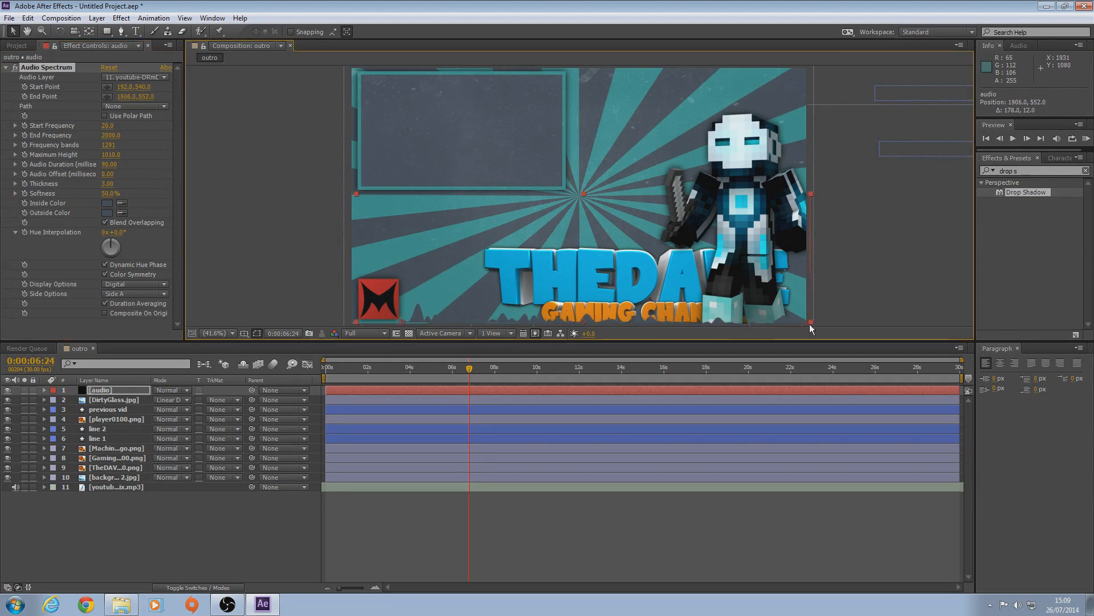
pyautogui.moveTo(406, 324); pyautogui.dragTo(355, 328)
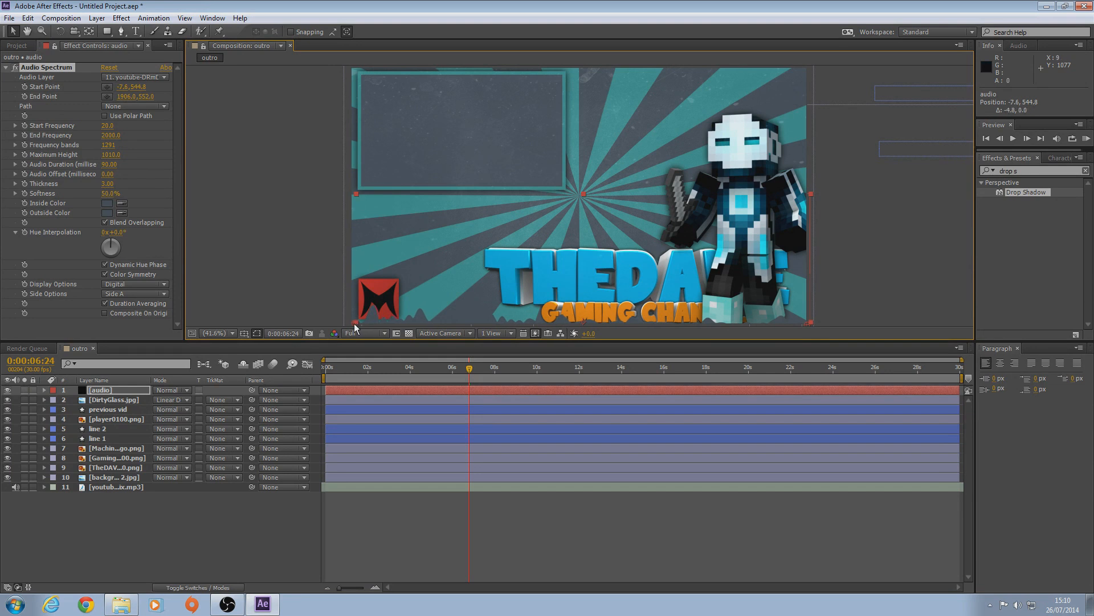
pyautogui.moveTo(438, 246); pyautogui.dragTo(435, 247)
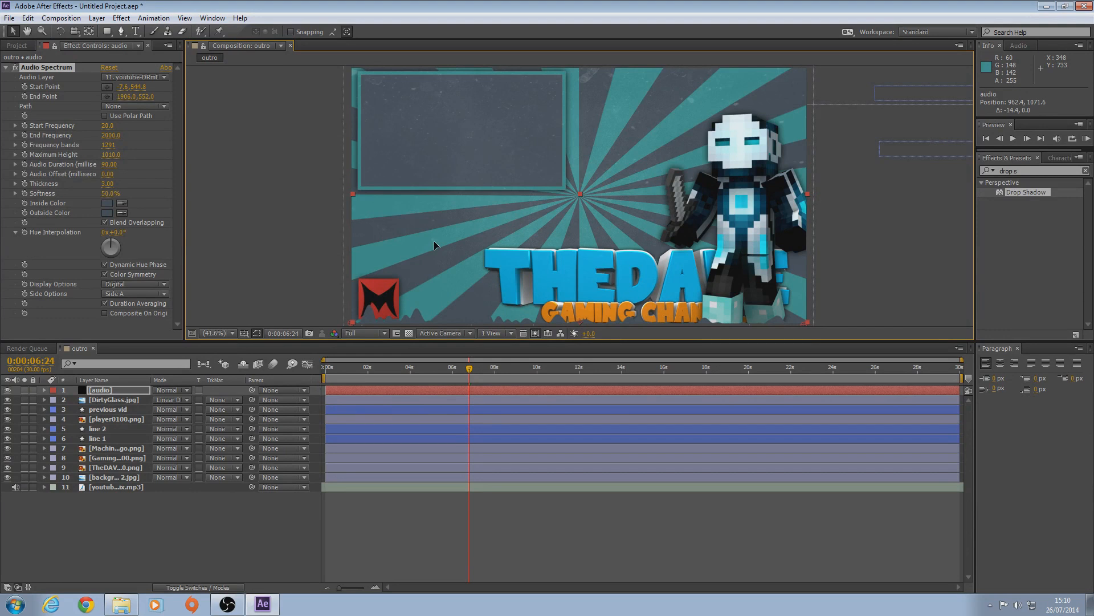
# Place the audio layer directly above the background layer and return the current time to 0:00:00:00
pyautogui.moveTo(470, 377); pyautogui.dragTo(768, 369)
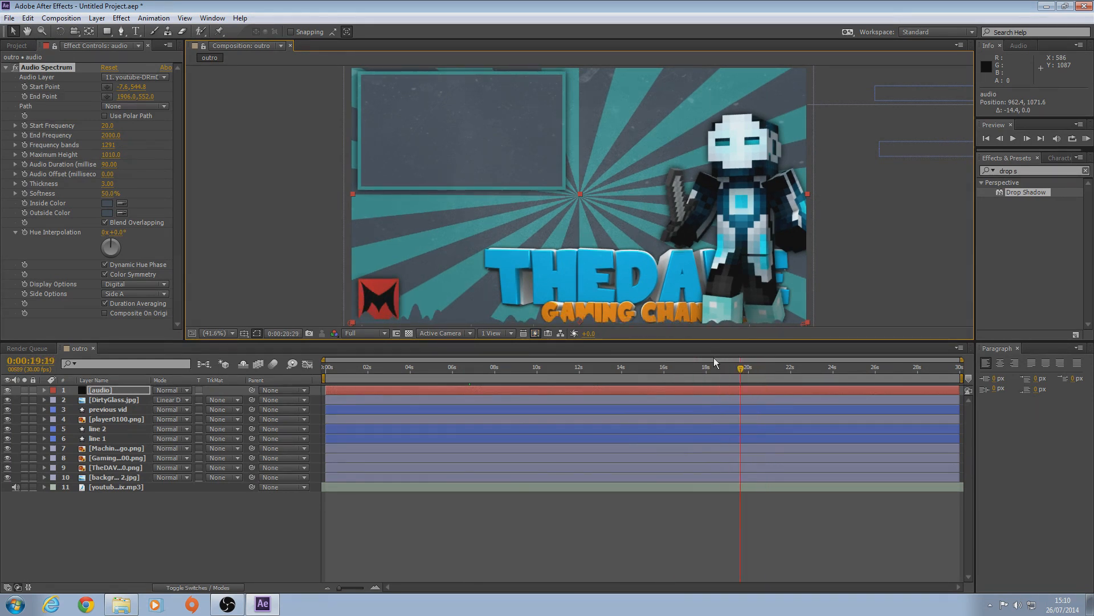
pyautogui.click(428, 367)
pyautogui.moveTo(84, 390); pyautogui.dragTo(123, 476)
pyautogui.click(431, 369)
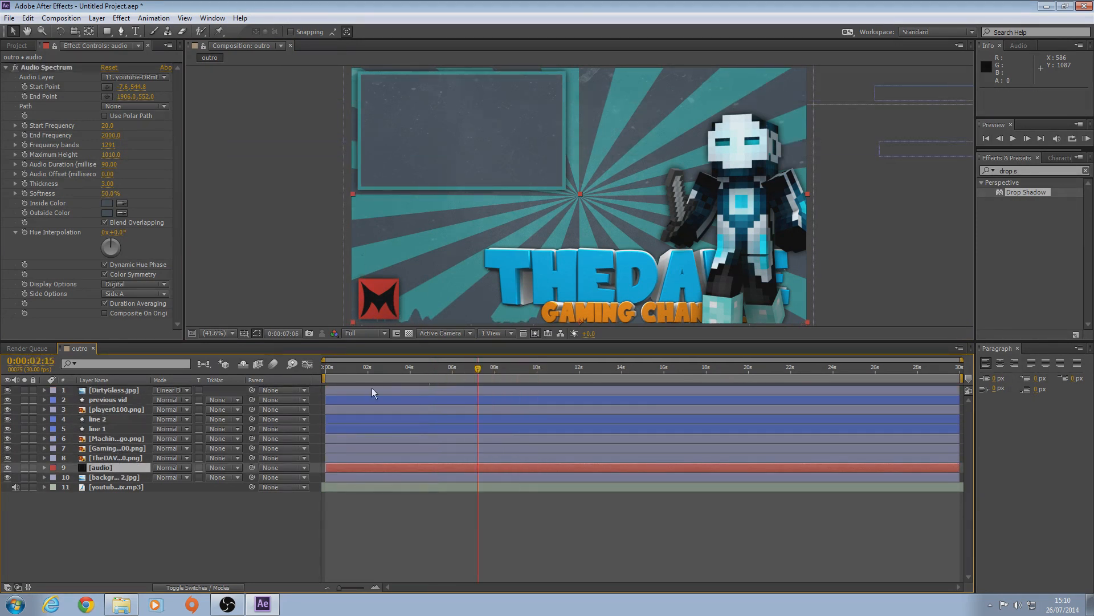
pyautogui.press('Home')
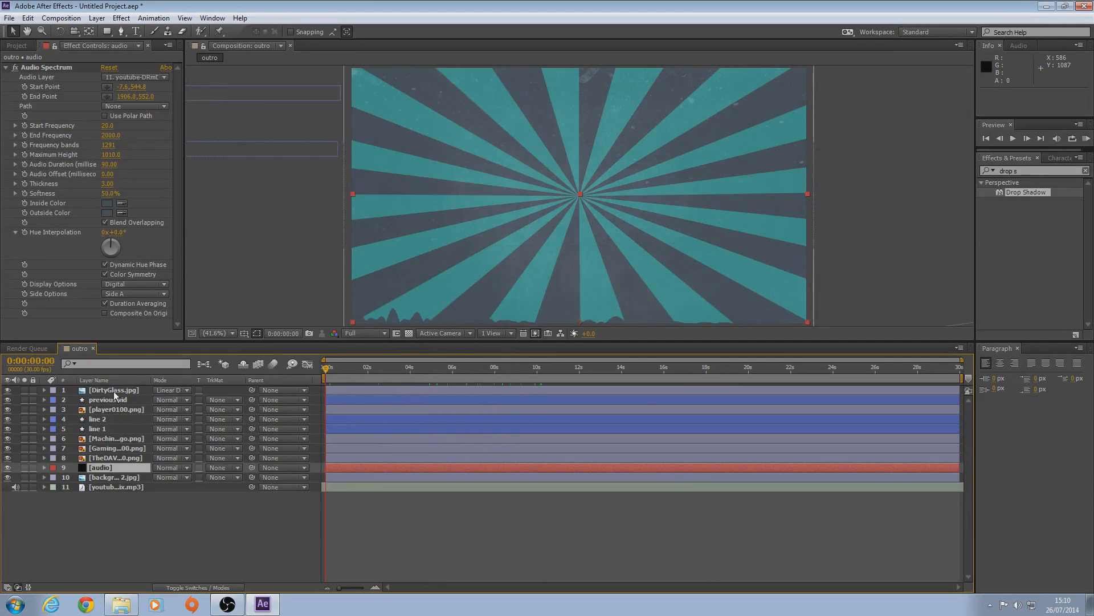
# Copy the Drop Shadow effect from the line 1 layer onto the audio layer
pyautogui.click(100, 429)
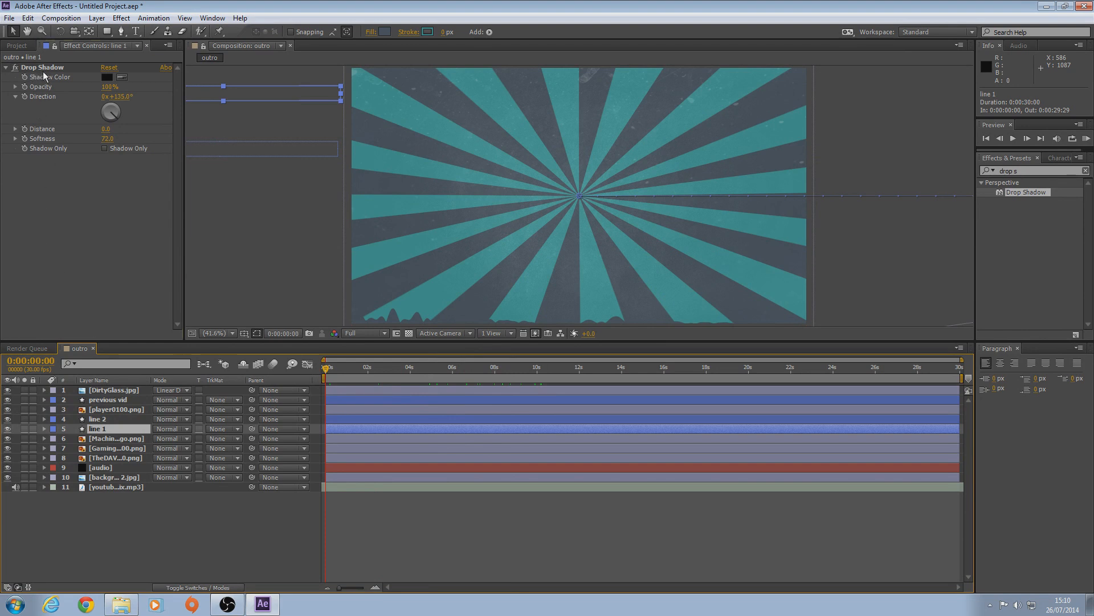
pyautogui.click(59, 67)
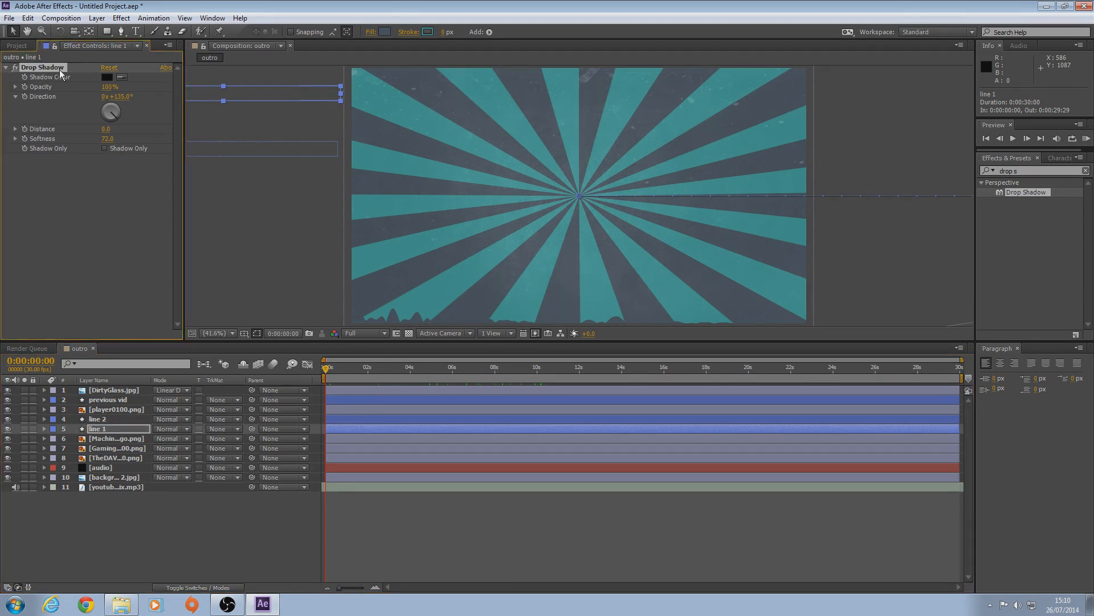
pyautogui.click(105, 468)
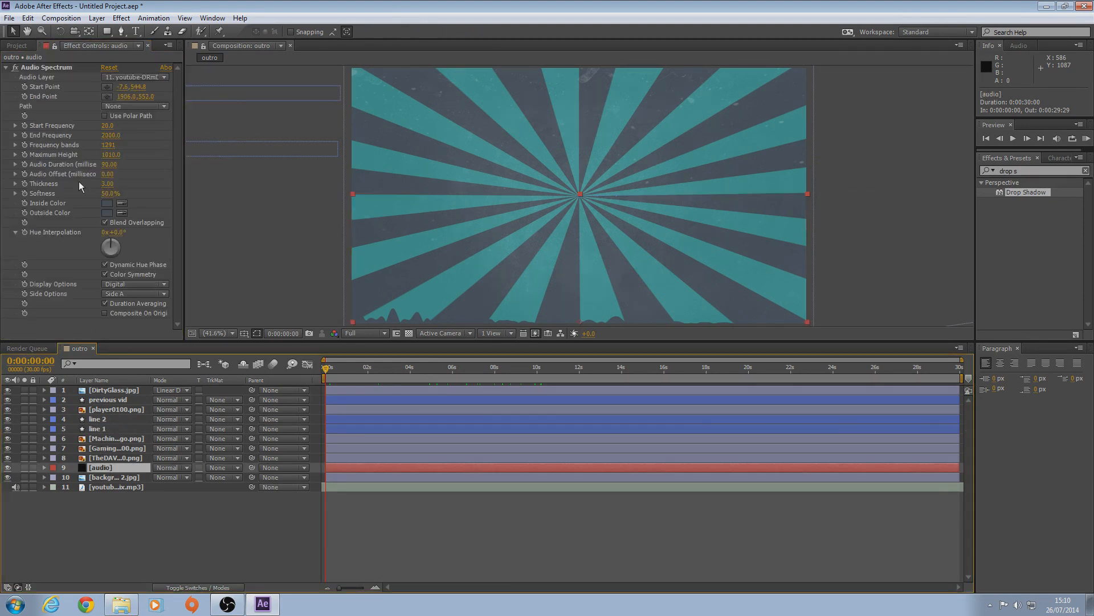
pyautogui.click(7, 67)
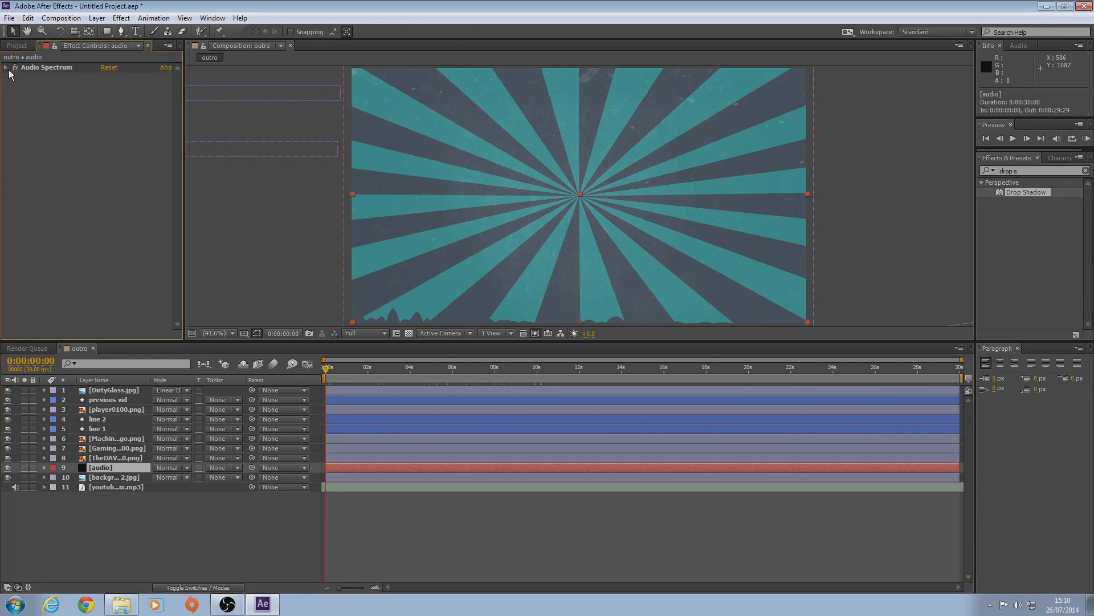
pyautogui.hotkey('ctrl', 'v')
# Check the shadowed spectrum at 0:00:05:02 and move the audio layer directly beneath the DirtyGlass layer
pyautogui.moveTo(327, 371); pyautogui.dragTo(432, 375)
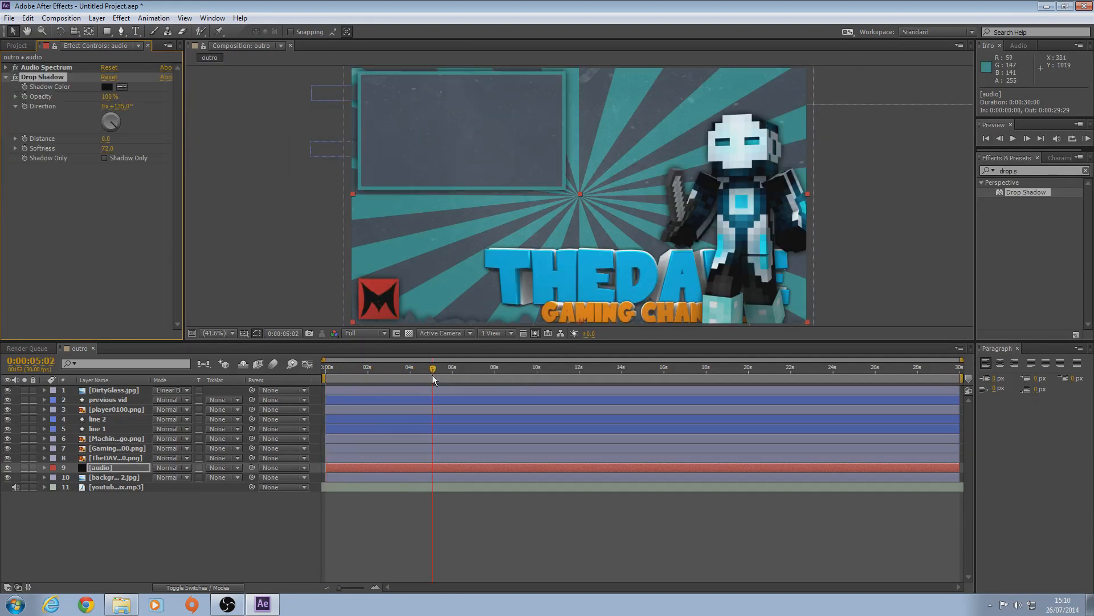
pyautogui.moveTo(103, 468); pyautogui.dragTo(108, 401)
# Keyframe the audio layer's opacity from 0% at 0:00:03:15 to 100% at 0:00:04:00, matching the previous vid layer's scale animation
pyautogui.moveTo(432, 368); pyautogui.dragTo(333, 399)
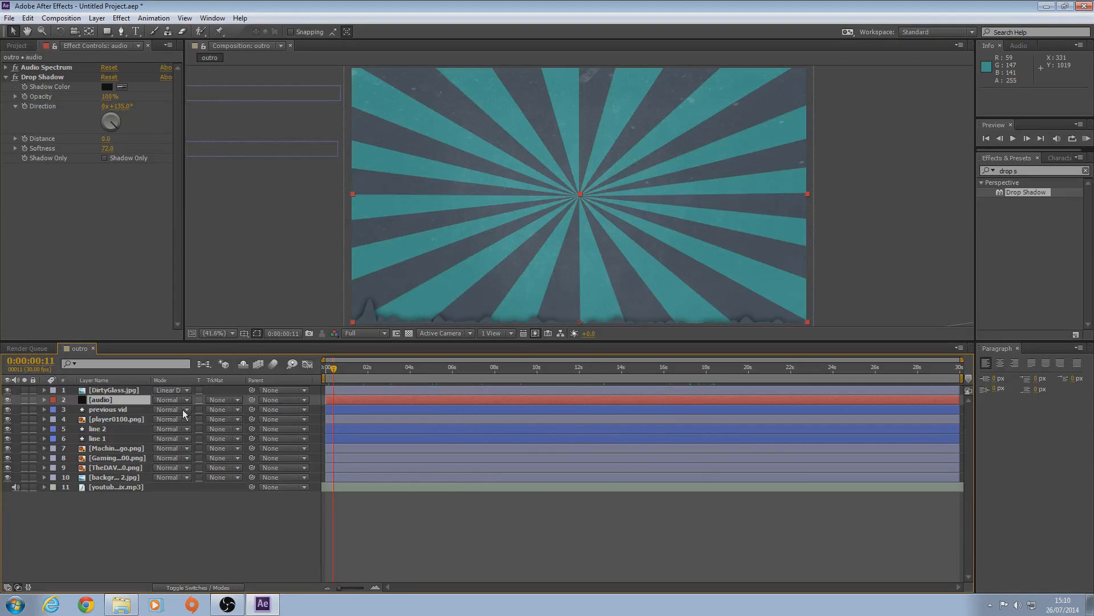
pyautogui.press('t')
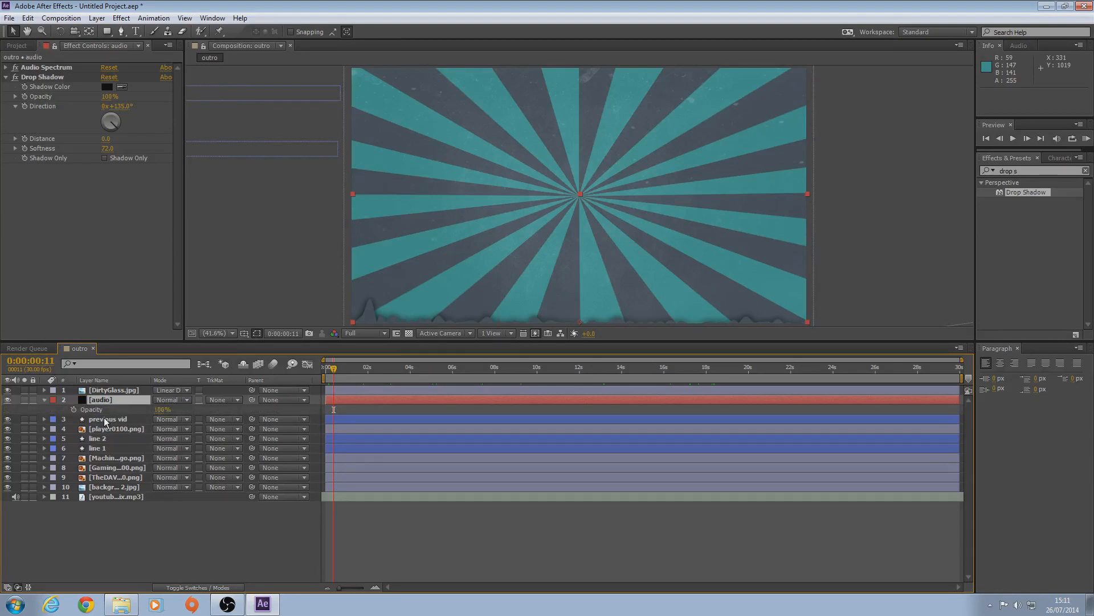
pyautogui.click(91, 420)
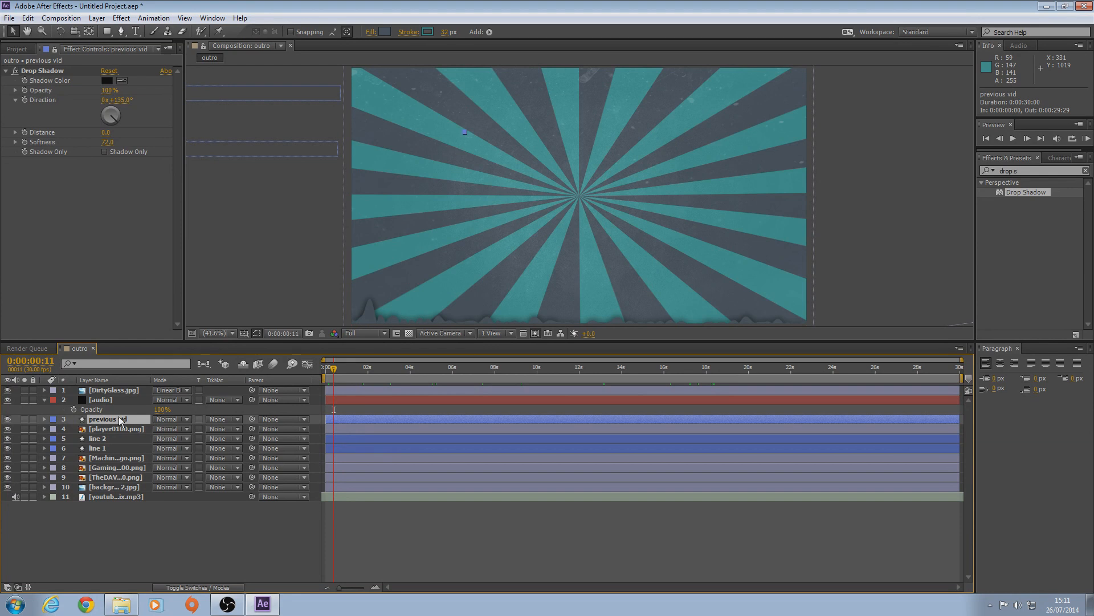
pyautogui.press('s')
pyautogui.moveTo(332, 368); pyautogui.dragTo(411, 369)
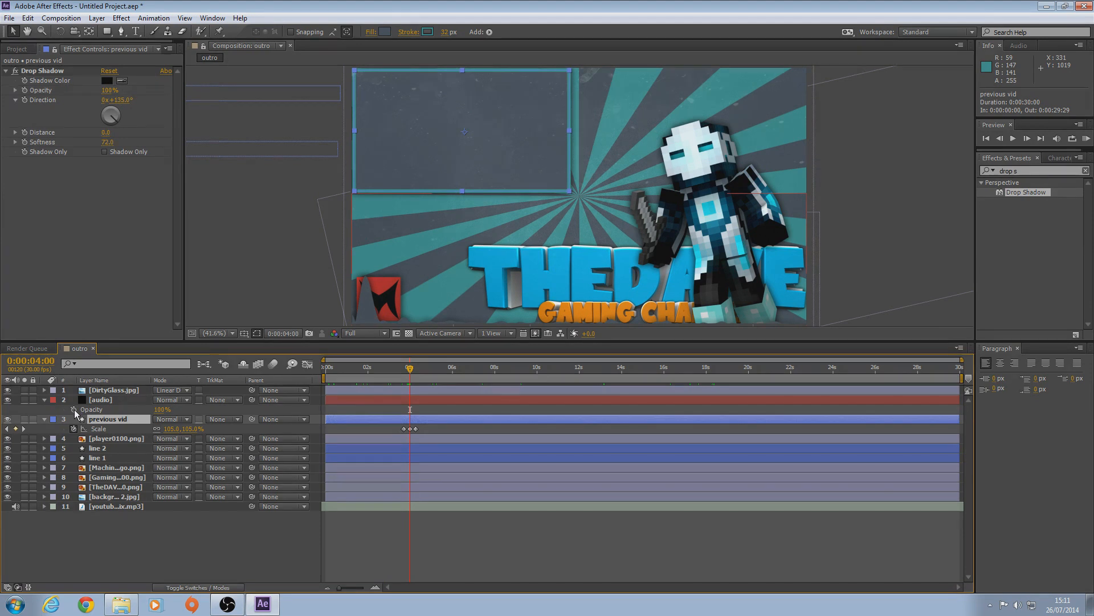
pyautogui.click(74, 409)
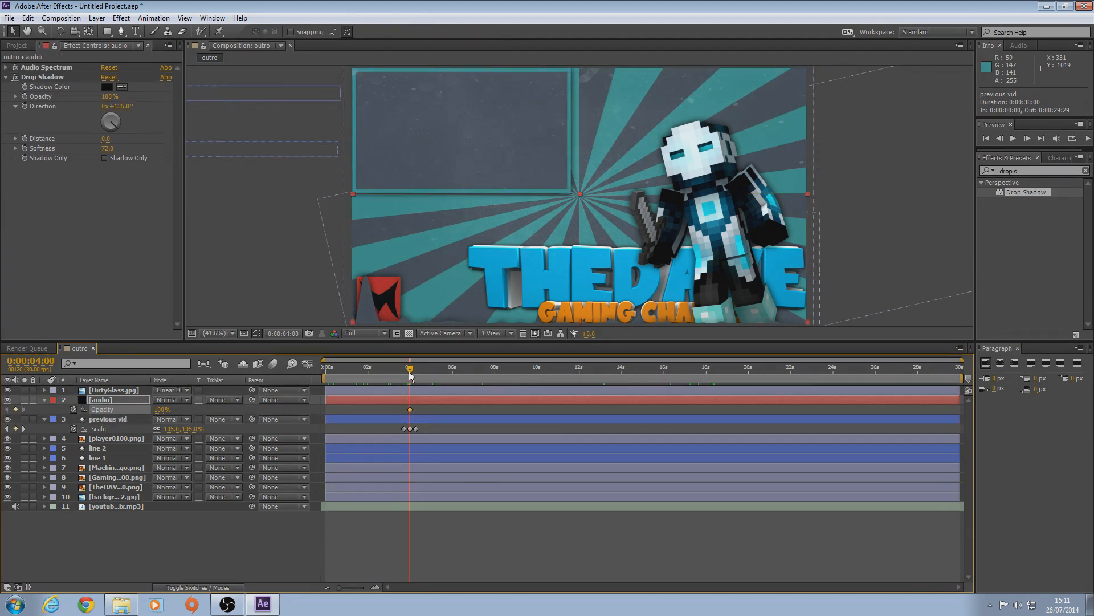
pyautogui.moveTo(411, 371); pyautogui.dragTo(400, 372)
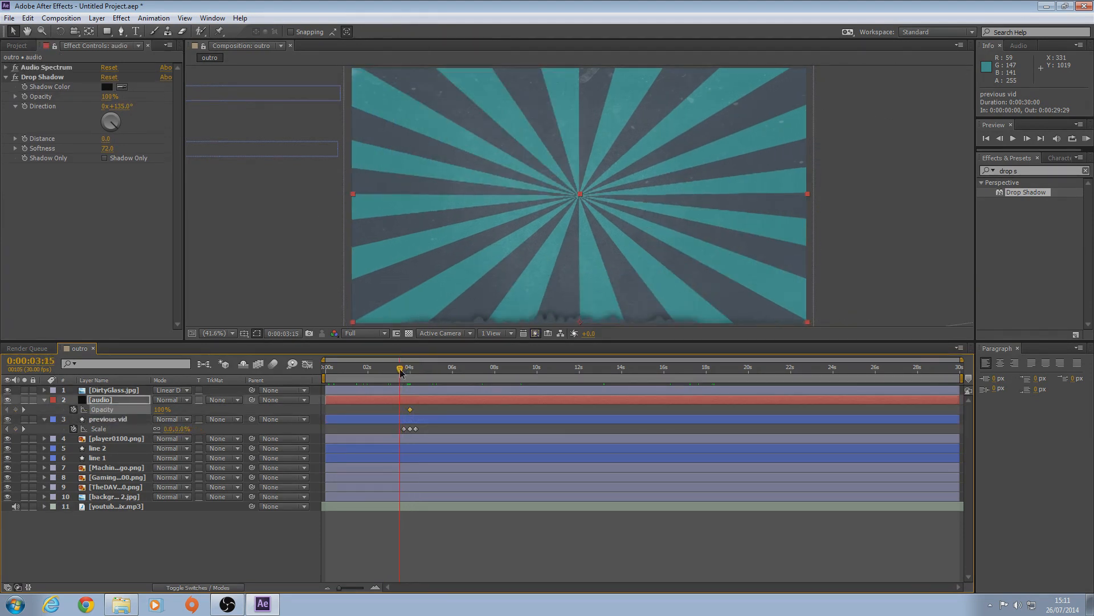
pyautogui.moveTo(162, 409); pyautogui.dragTo(29, 412)
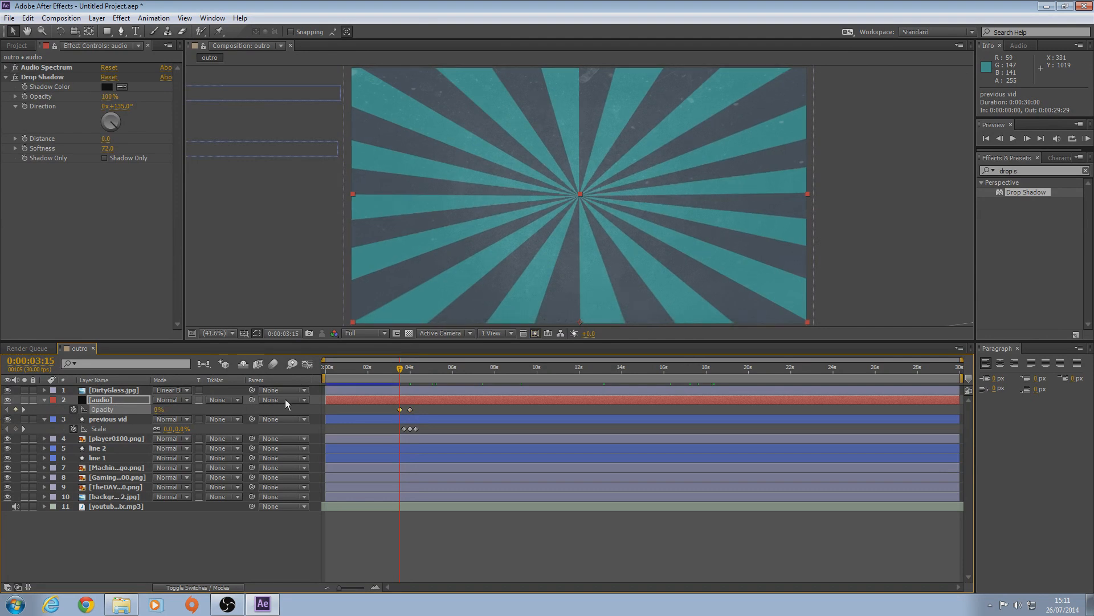
# Preview the outro from the start and check how the audio spectrum fades in around 0:00:04:00
pyautogui.moveTo(401, 371)
pyautogui.mouseDown()
pyautogui.moveTo(386, 371)
pyautogui.moveTo(403, 374)
pyautogui.mouseUp()
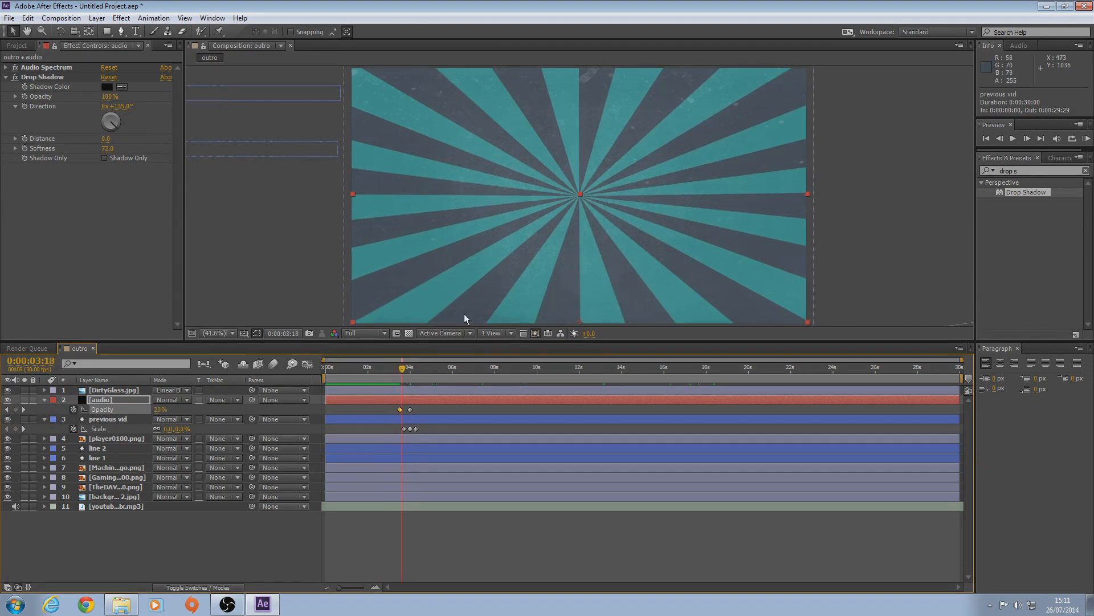
pyautogui.moveTo(402, 371); pyautogui.dragTo(489, 350)
pyautogui.press('Home')
pyautogui.click(1087, 138)
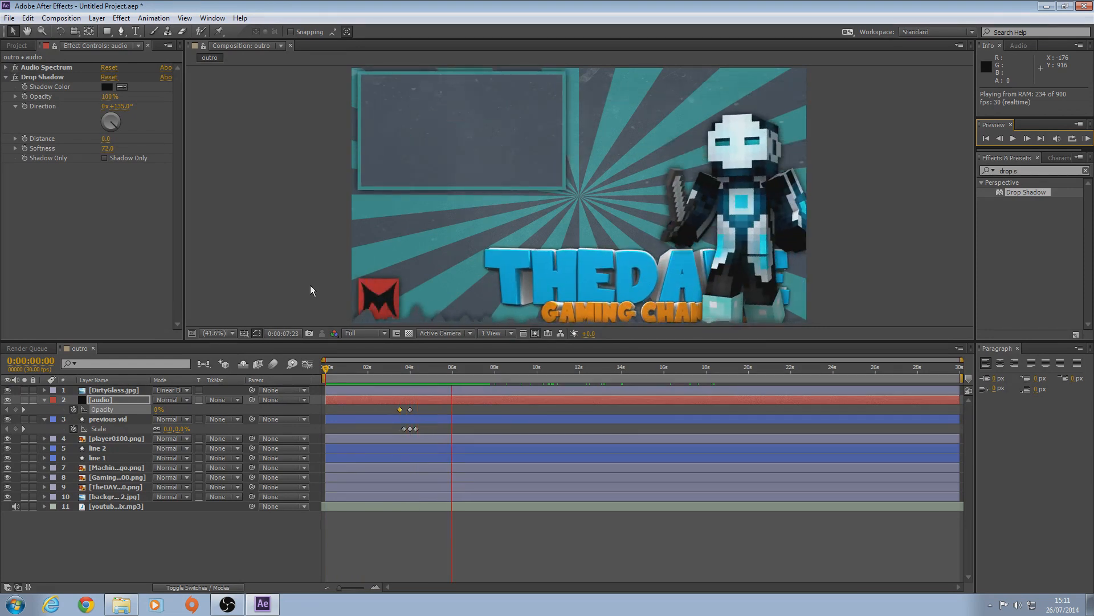
pyautogui.press('space')
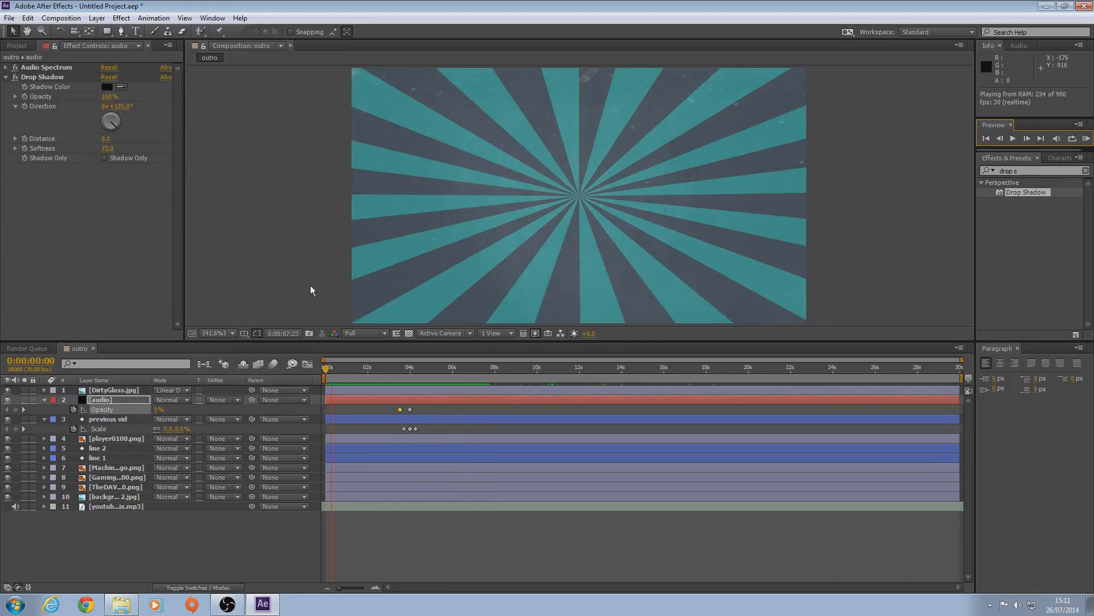
pyautogui.moveTo(323, 370); pyautogui.dragTo(407, 389)
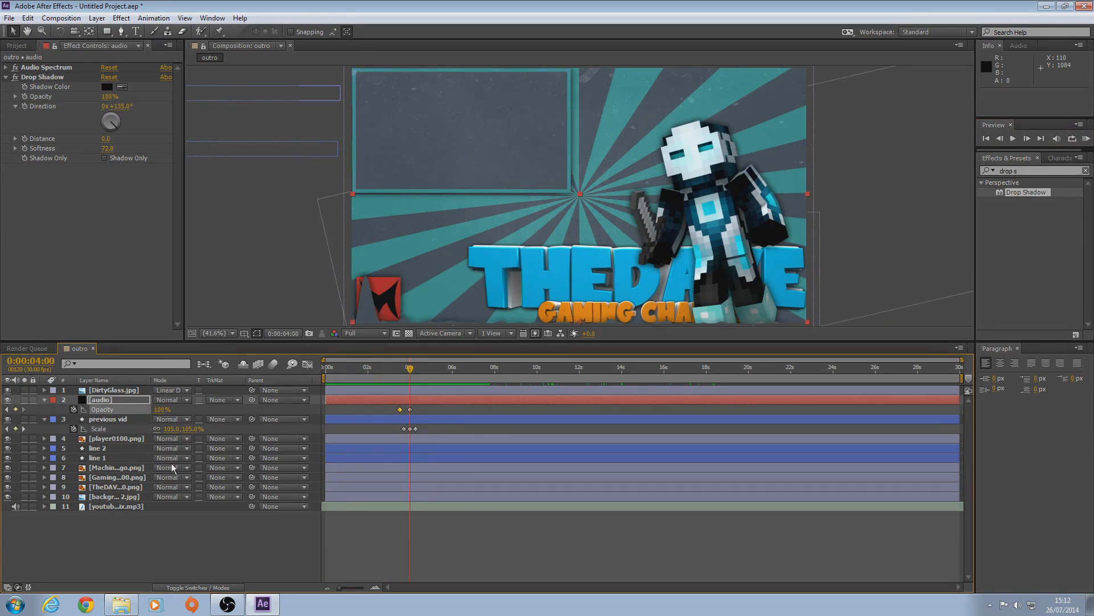
pyautogui.moveTo(410, 371); pyautogui.dragTo(371, 370)
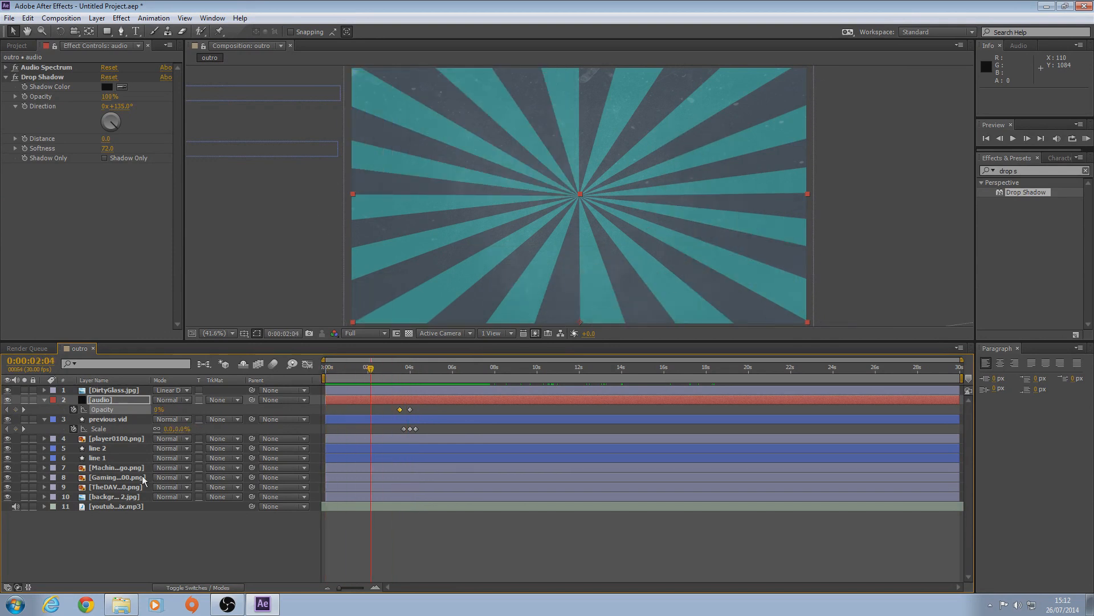
# Add an Audio Levels keyframe of -48 dB to the music layer at 0:00:00:00
pyautogui.click(124, 508)
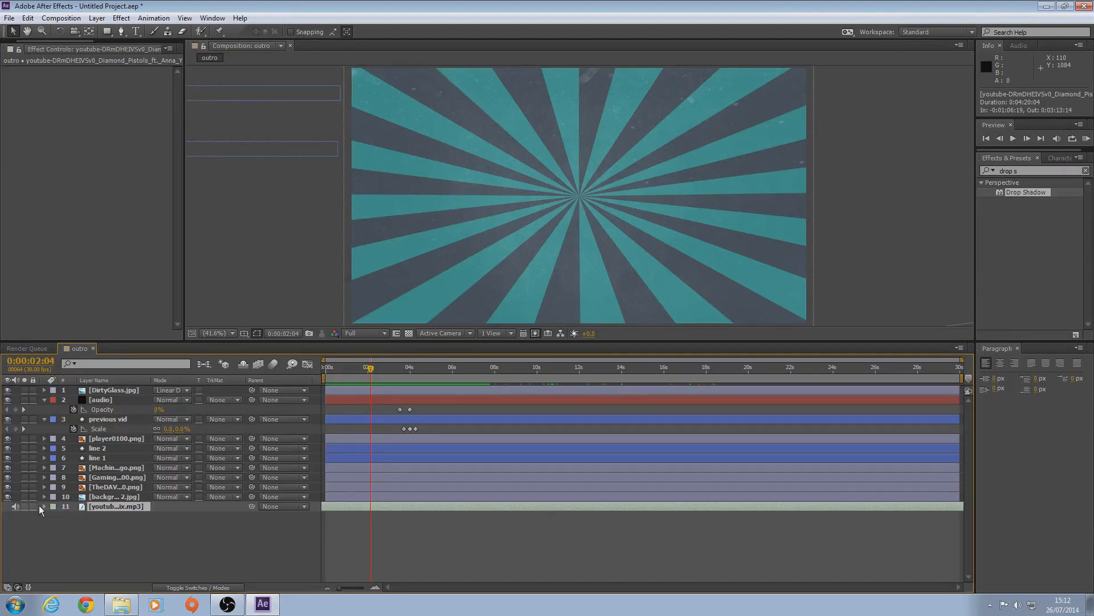
pyautogui.click(53, 516)
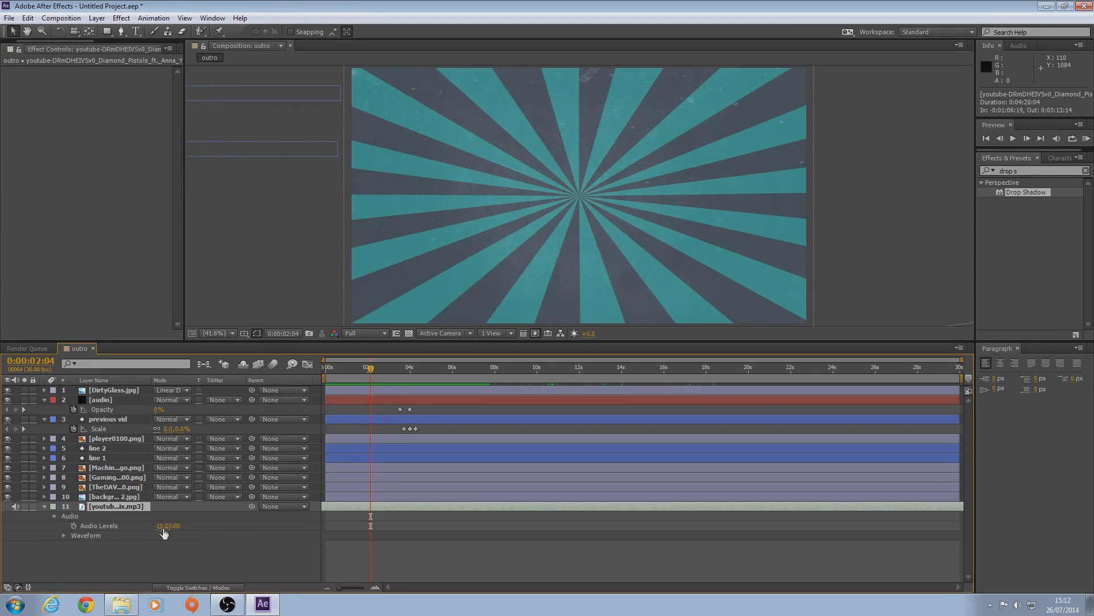
pyautogui.moveTo(372, 368); pyautogui.dragTo(325, 368)
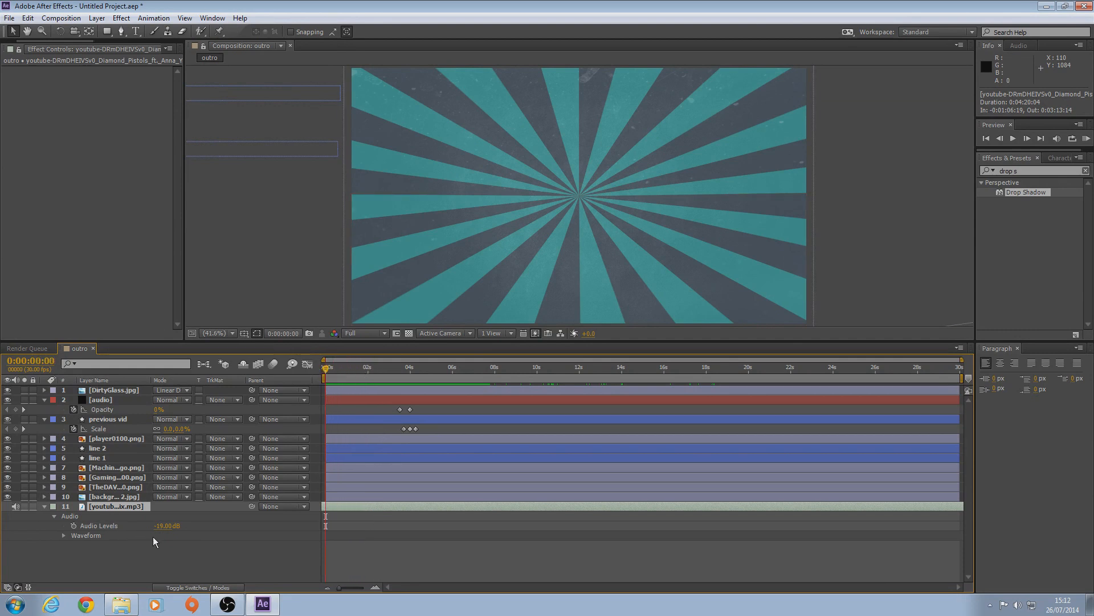
pyautogui.click(74, 526)
pyautogui.moveTo(162, 527); pyautogui.dragTo(6, 531)
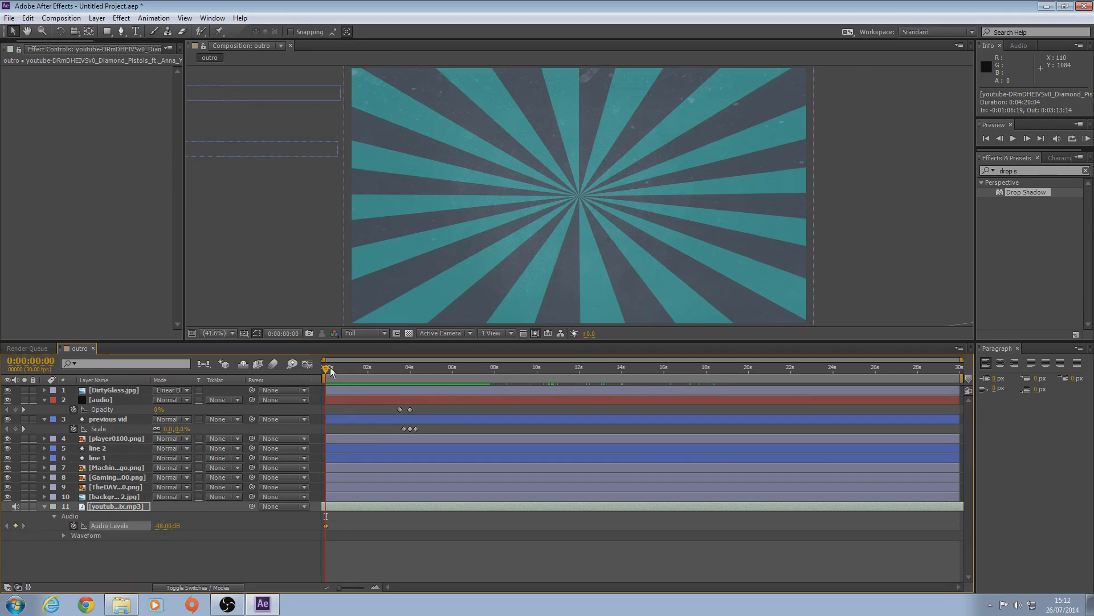
# Set the music layer's Audio Levels to +0.00 dB at 0:00:03:01 and show its waveform
pyautogui.moveTo(325, 372); pyautogui.dragTo(390, 365)
pyautogui.moveTo(158, 526); pyautogui.dragTo(180, 526)
pyautogui.click(171, 545)
pyautogui.moveTo(164, 527)
pyautogui.mouseDown()
pyautogui.moveTo(150, 528)
pyautogui.moveTo(178, 530)
pyautogui.mouseUp()
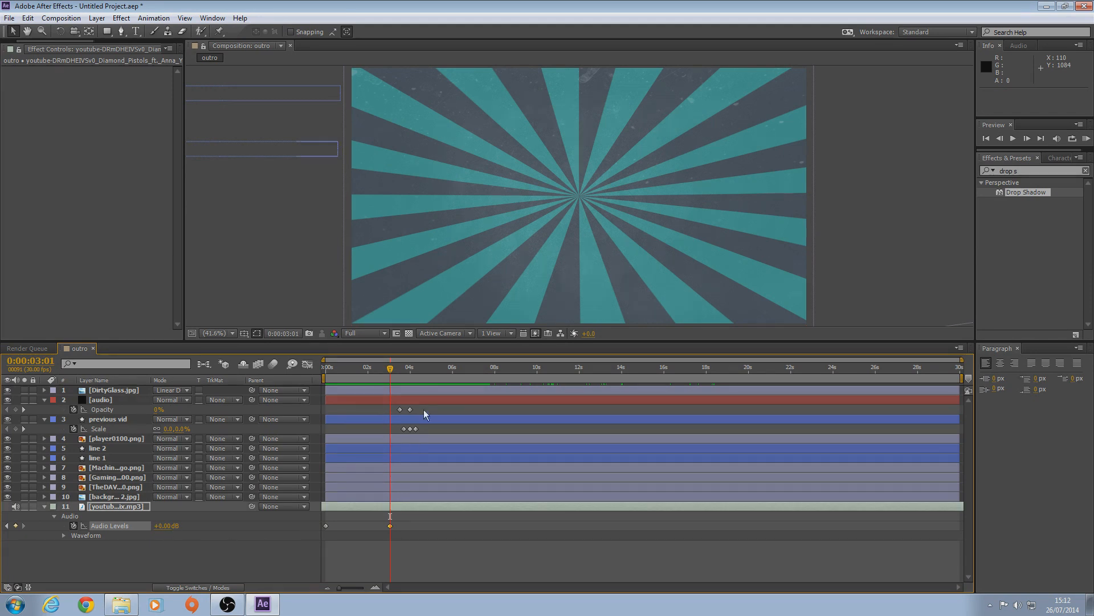
pyautogui.moveTo(390, 367)
pyautogui.mouseDown()
pyautogui.moveTo(418, 374)
pyautogui.moveTo(344, 380)
pyautogui.moveTo(391, 382)
pyautogui.mouseUp()
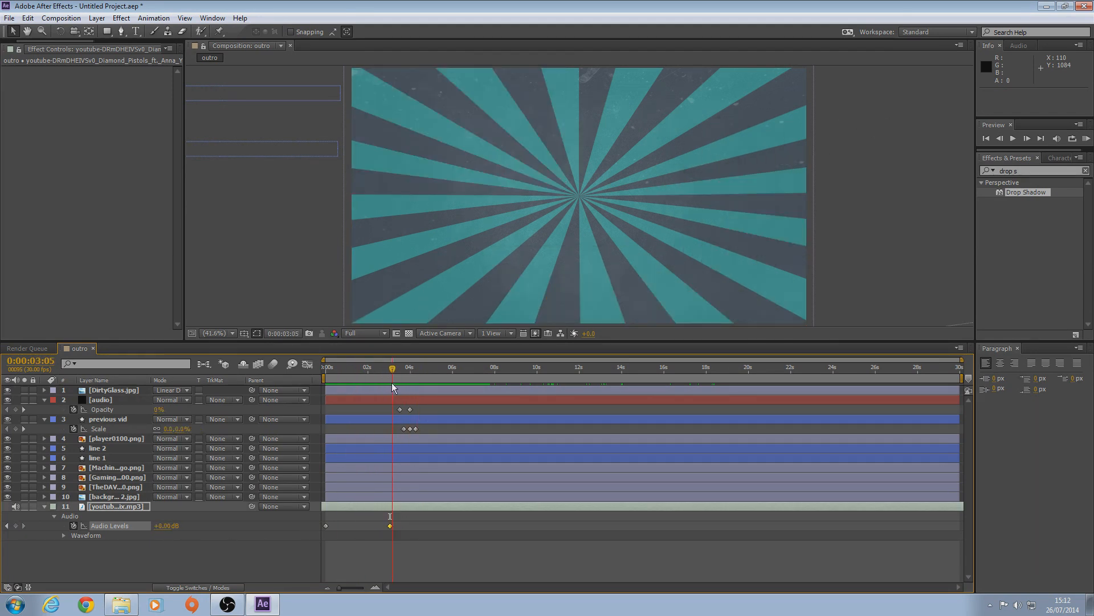
pyautogui.click(63, 535)
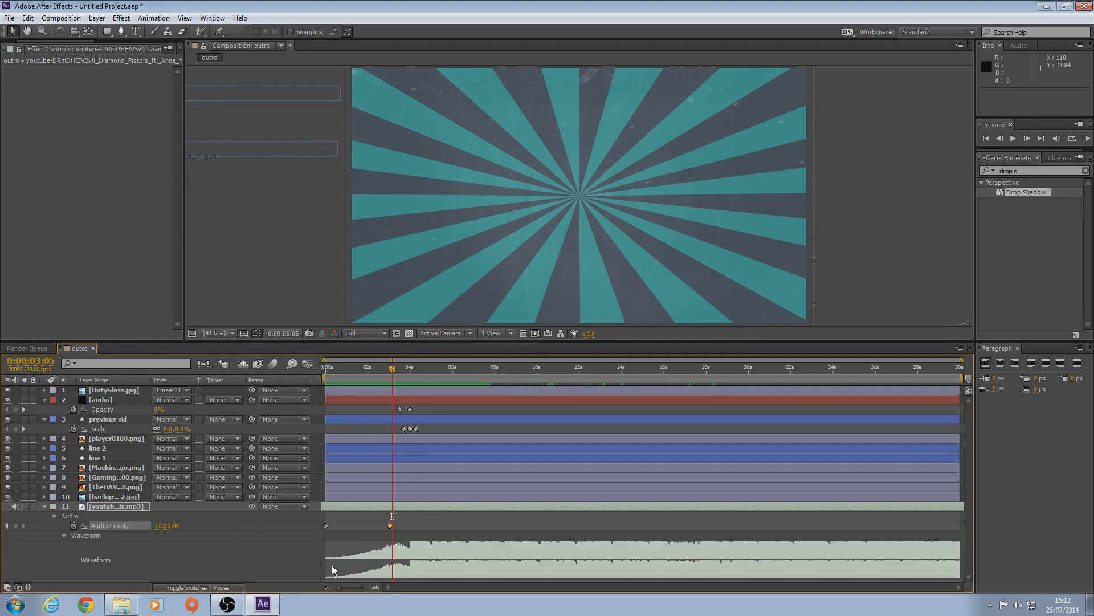
# Fade out the music by copying the first Audio Levels keyframe to 0:00:29:29 and the +0.00 dB keyframe to 0:00:28:00
pyautogui.moveTo(392, 373); pyautogui.dragTo(970, 353)
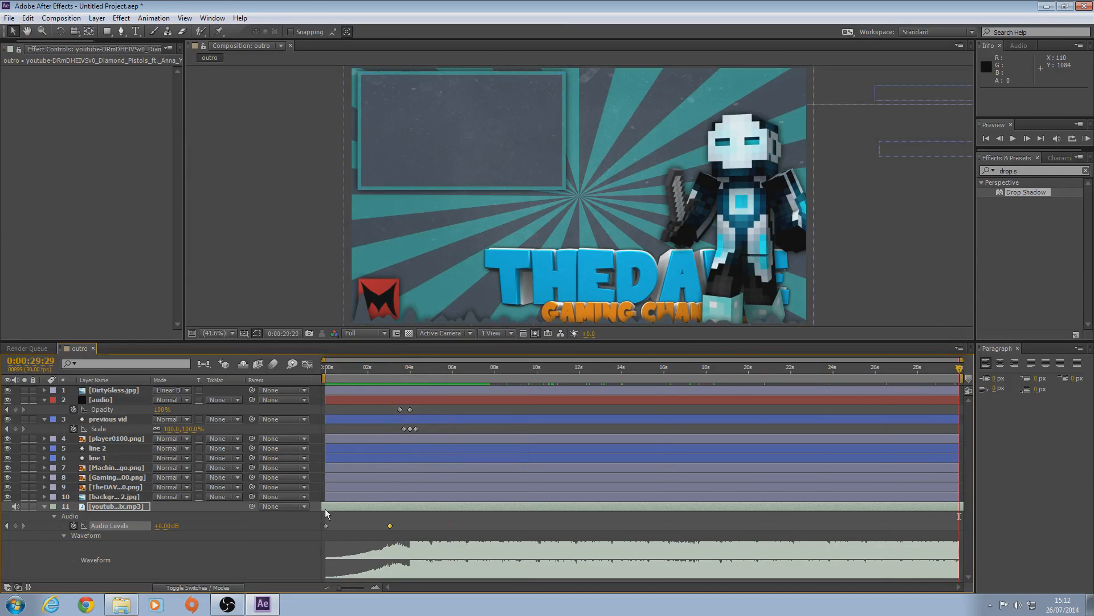
pyautogui.click(326, 525)
pyautogui.hotkey('ctrl', 'v')
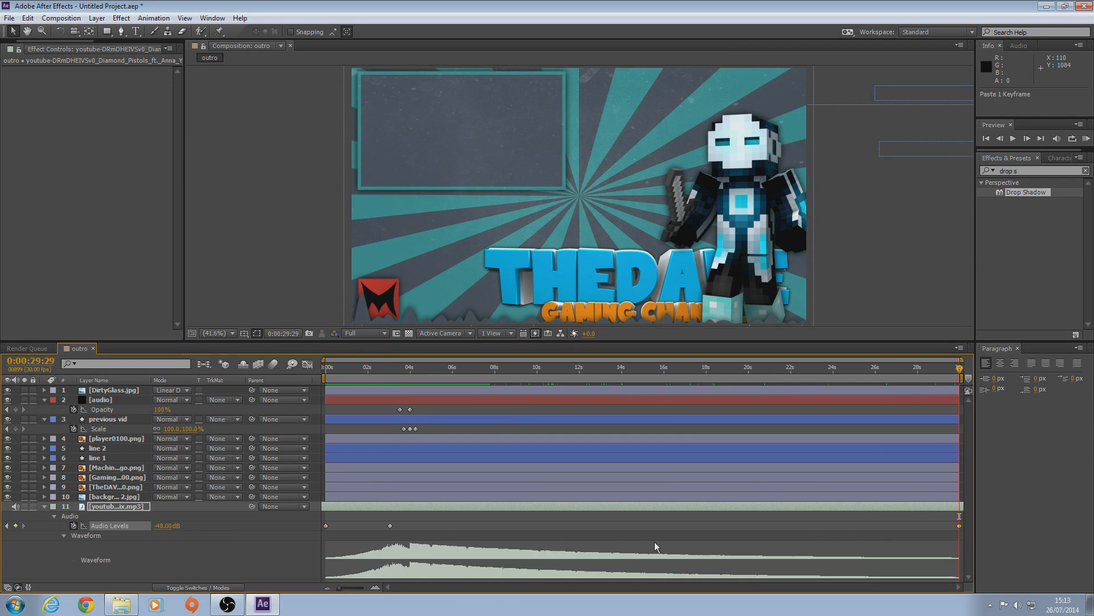
pyautogui.moveTo(960, 368); pyautogui.dragTo(919, 369)
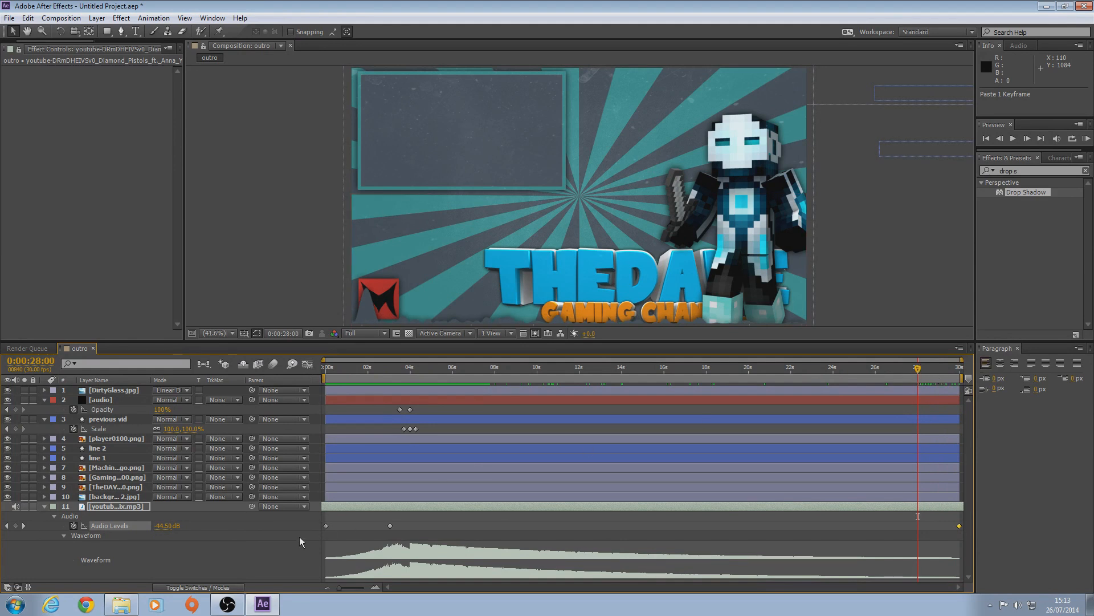
pyautogui.click(391, 526)
pyautogui.hotkey('ctrl', 'c')
pyautogui.hotkey('ctrl', 'v')
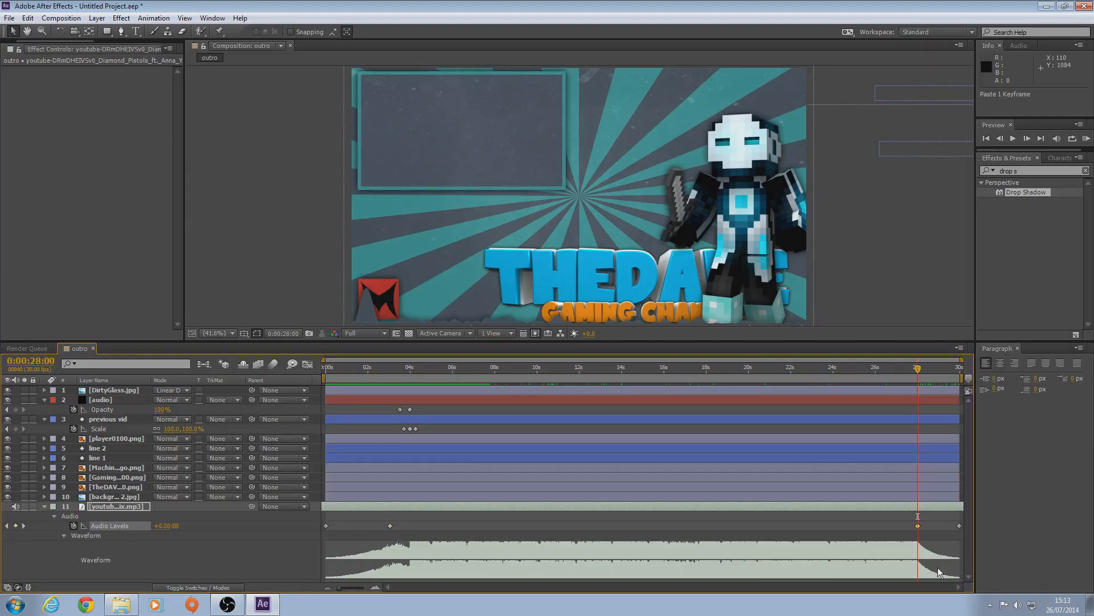
# Examine the outro's opening seconds against the music waveform, from about 0:00:01:28 to 0:00:04:07
pyautogui.moveTo(918, 371); pyautogui.dragTo(367, 449)
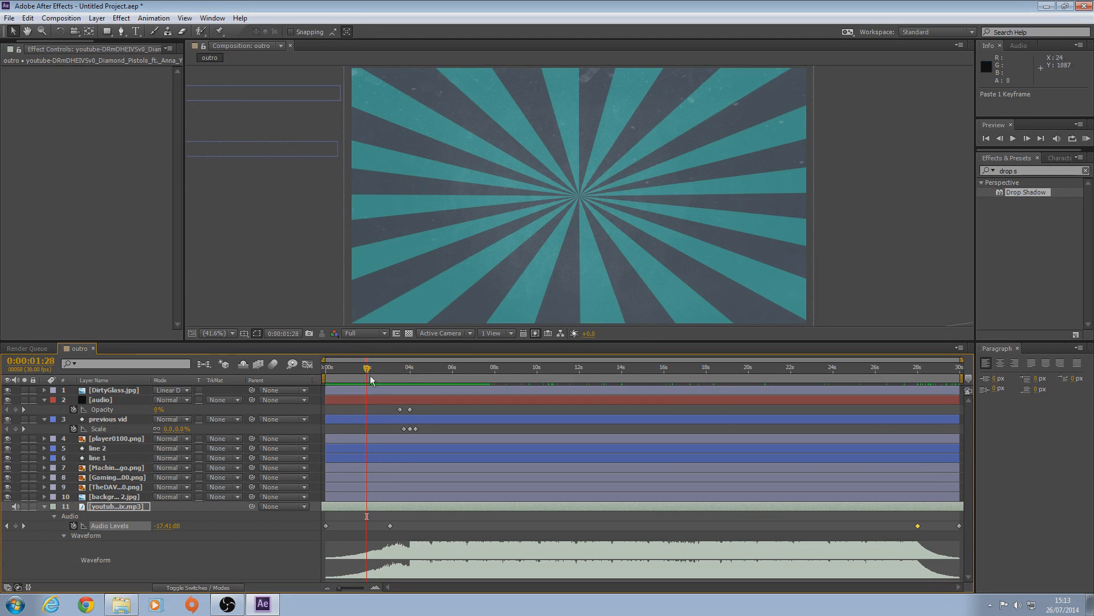
pyautogui.moveTo(367, 370); pyautogui.dragTo(403, 389)
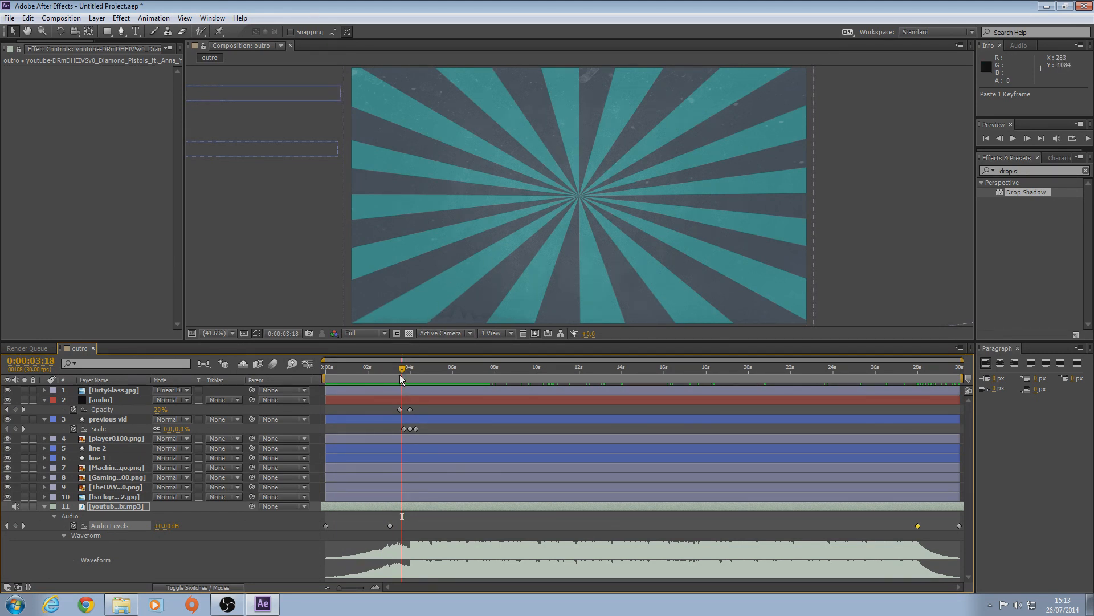
pyautogui.moveTo(402, 372); pyautogui.dragTo(415, 371)
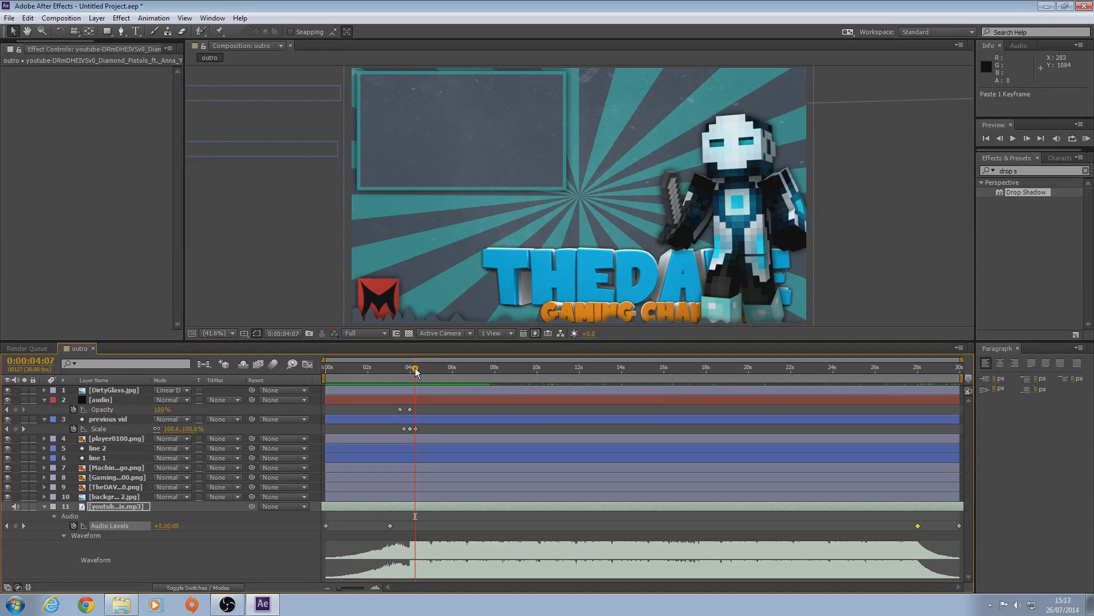
pyautogui.moveTo(416, 372); pyautogui.dragTo(390, 381)
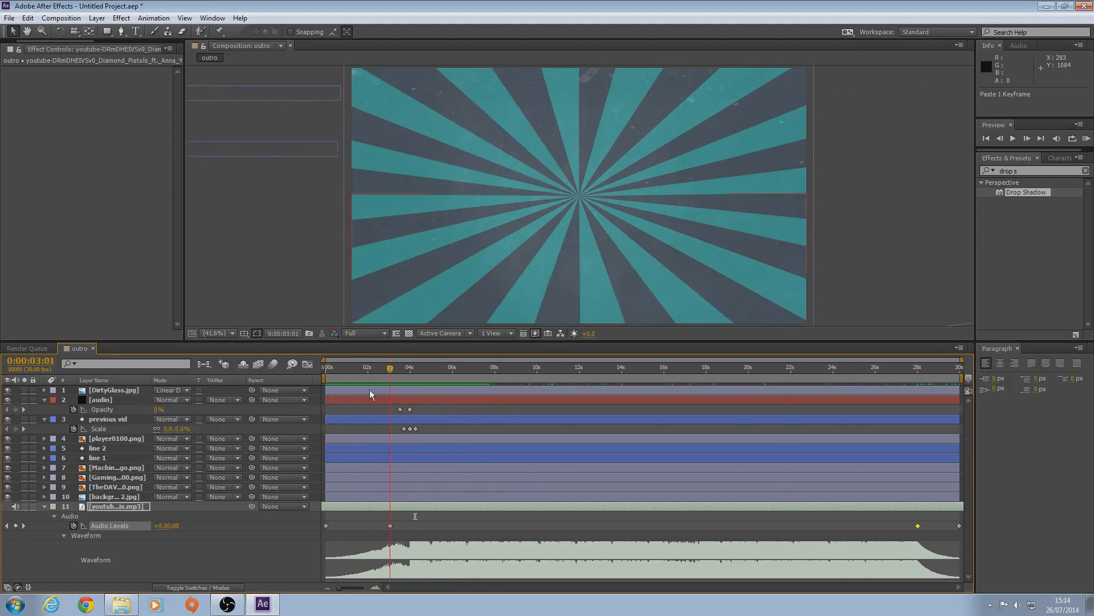
# Add the outro composition to the render queue and apply the HD output module
pyautogui.click(62, 18)
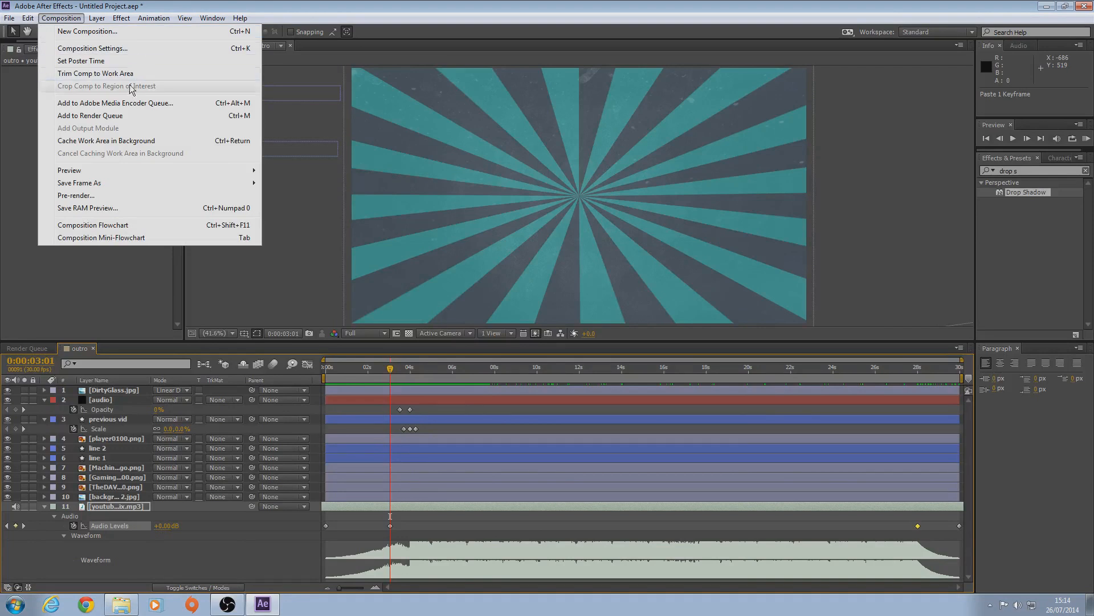
pyautogui.click(97, 118)
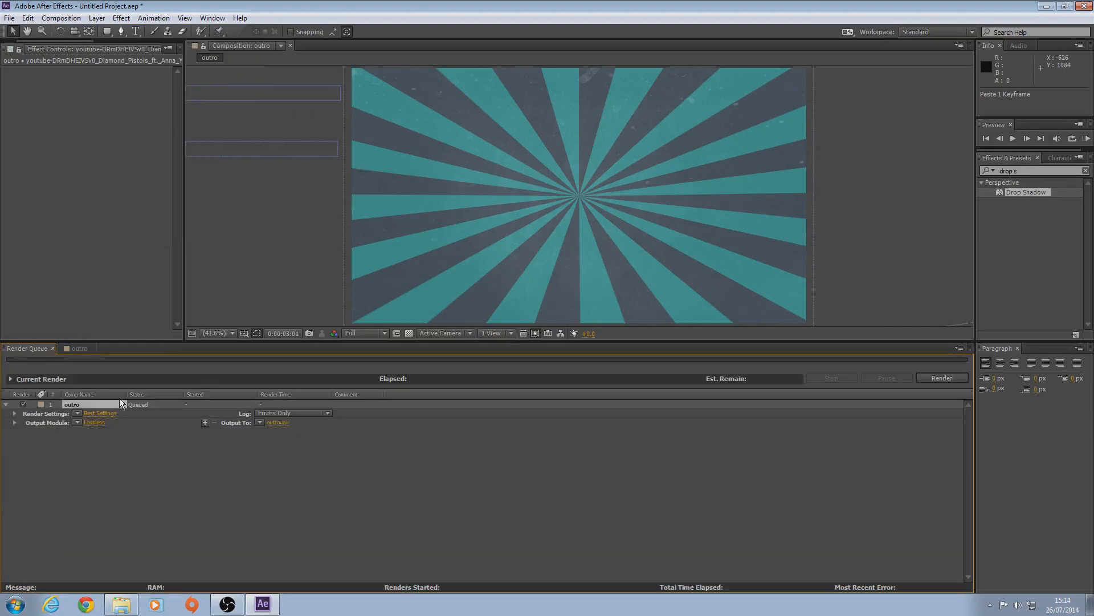
pyautogui.click(78, 423)
pyautogui.click(98, 327)
pyautogui.click(77, 424)
pyautogui.click(93, 326)
# Set the render's output file to outro.mp4 on the Desktop
pyautogui.click(279, 423)
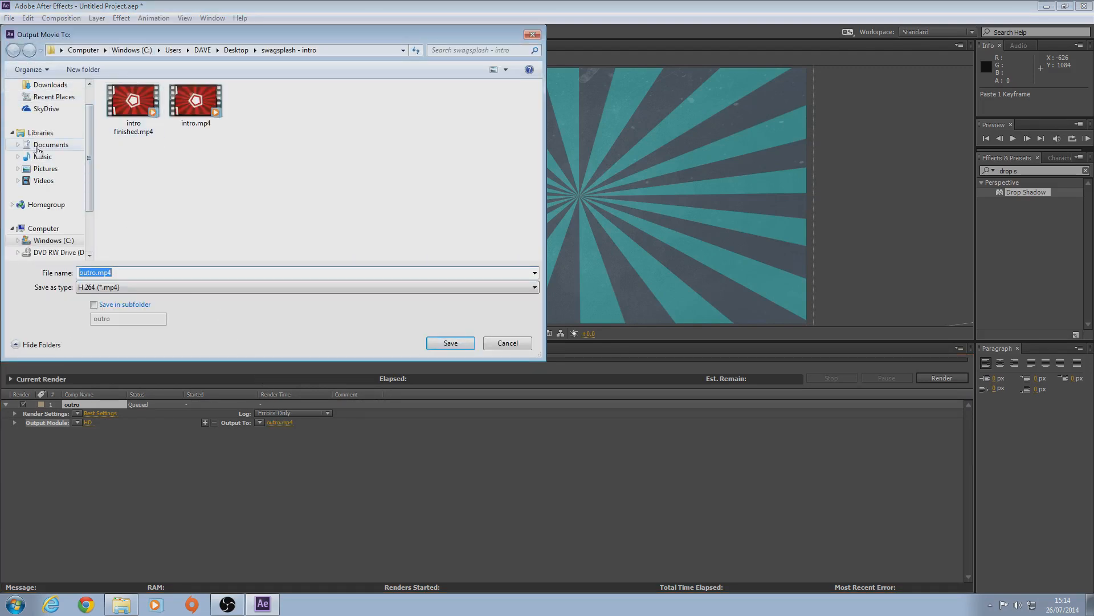
pyautogui.scroll(1, 89, 142)
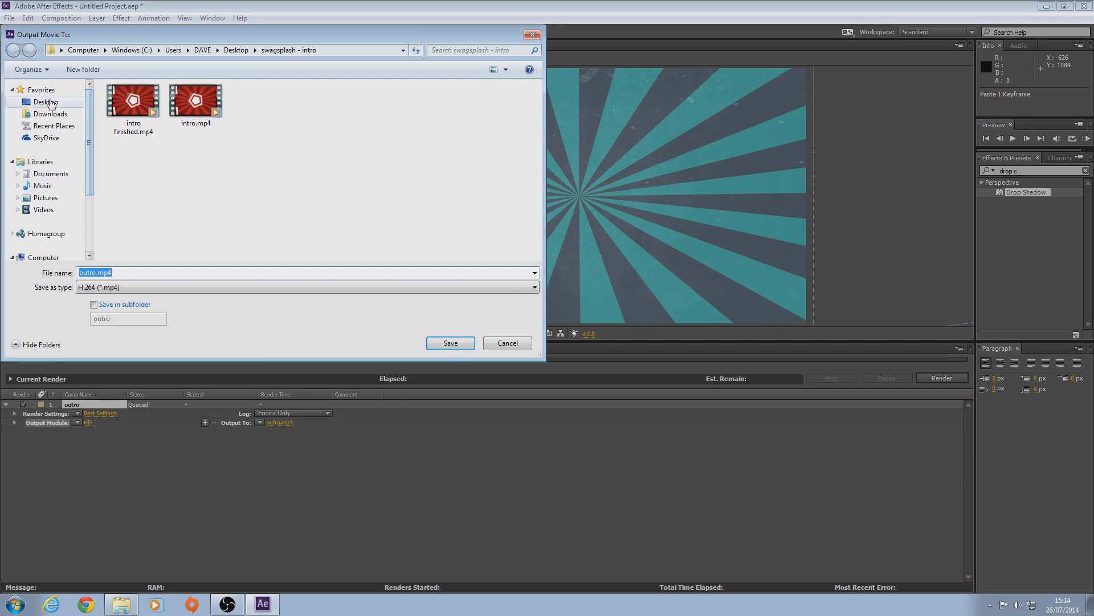
pyautogui.click(46, 101)
pyautogui.click(447, 343)
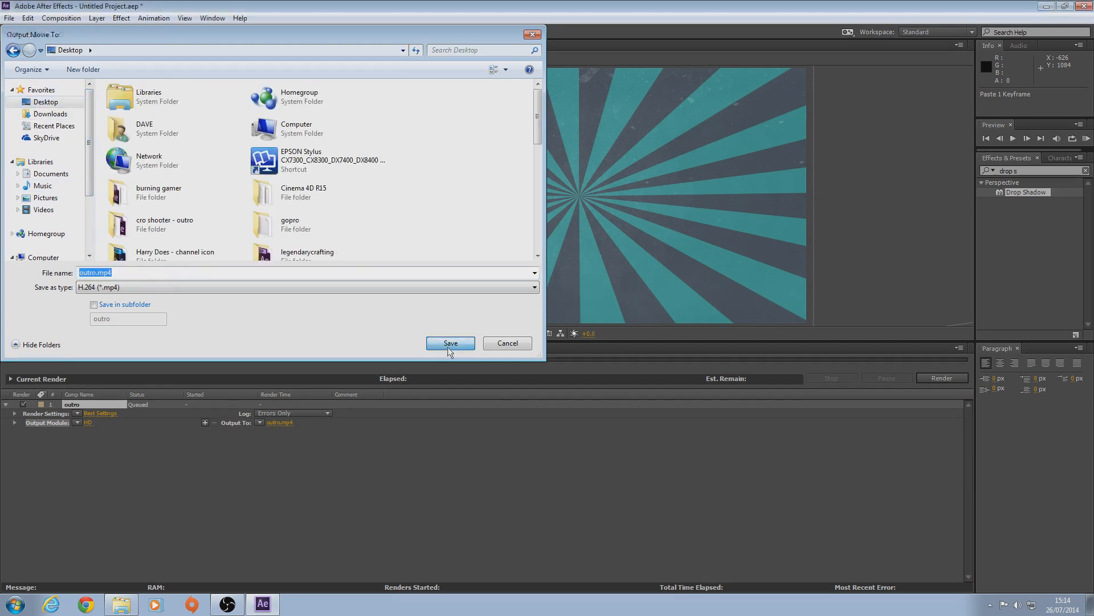
# Start rendering the outro, then minimise After Effects and close the GFX folder window
pyautogui.click(949, 382)
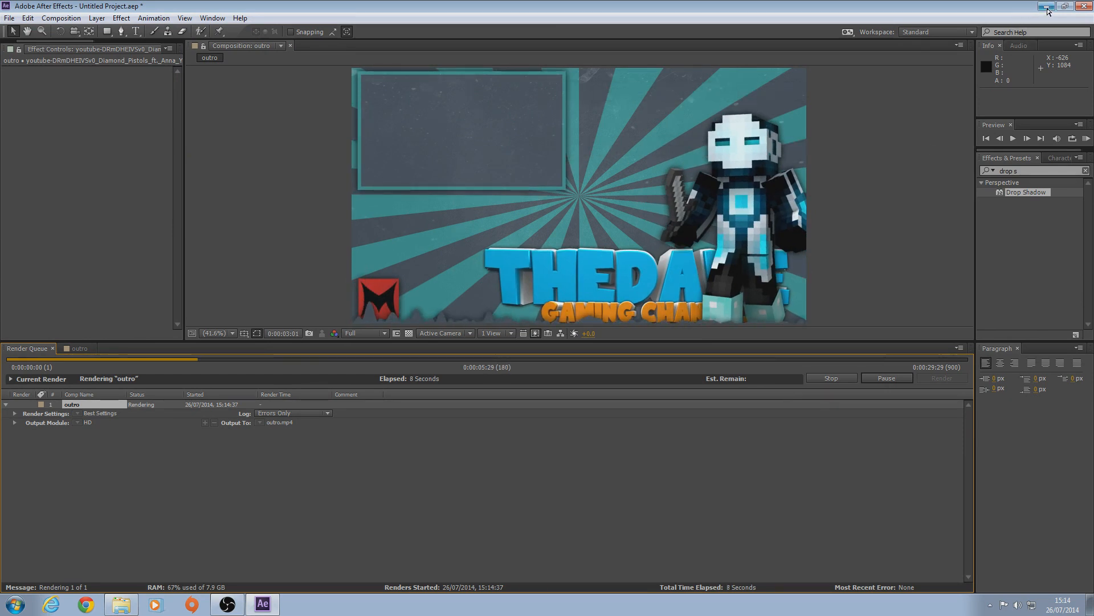
pyautogui.click(1046, 6)
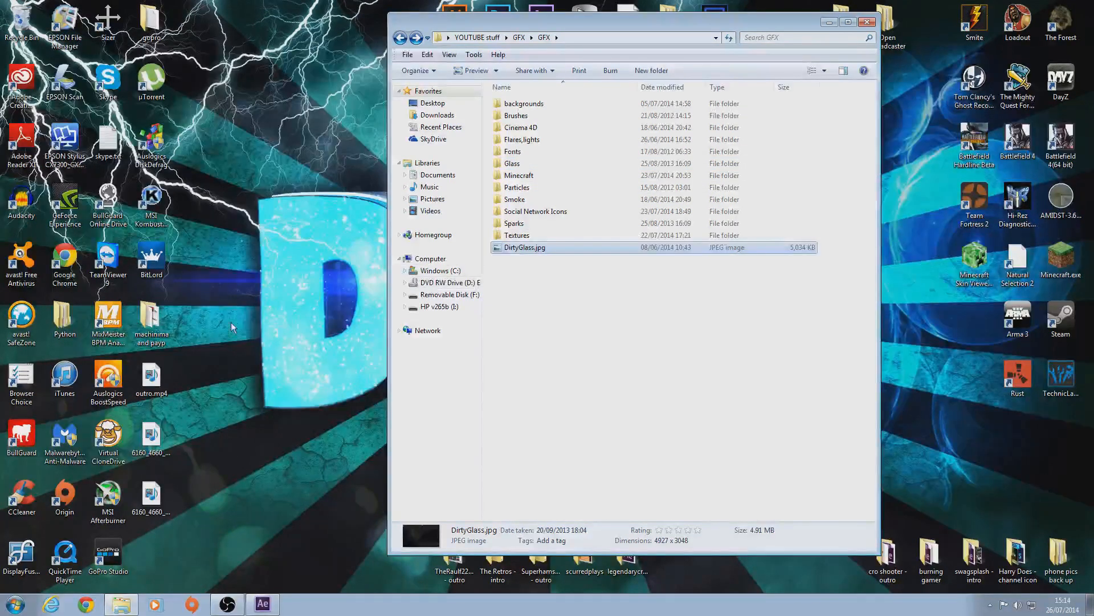
pyautogui.click(871, 23)
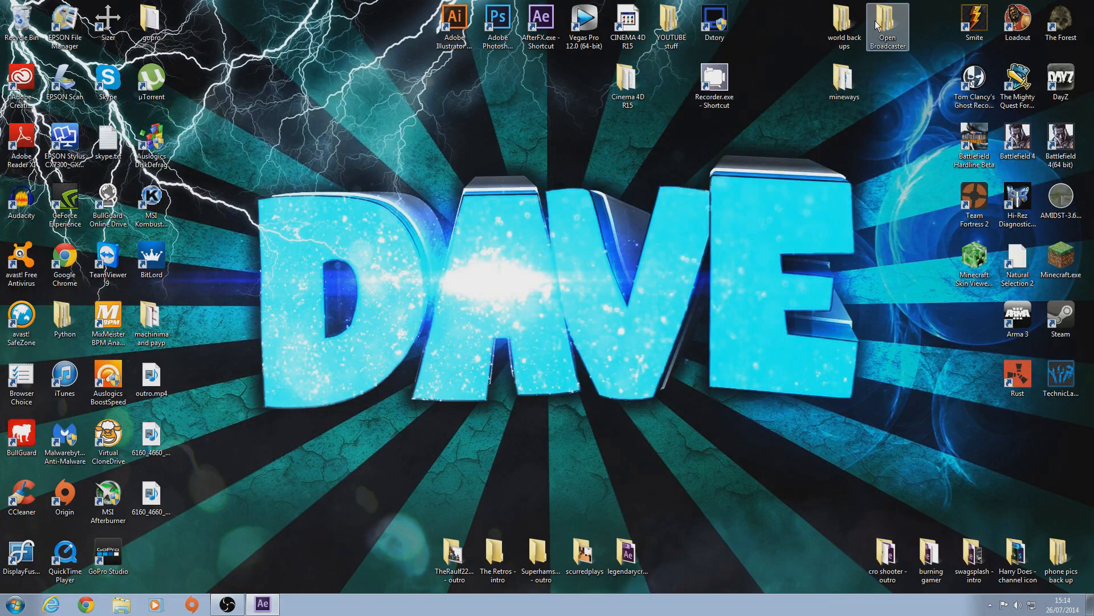